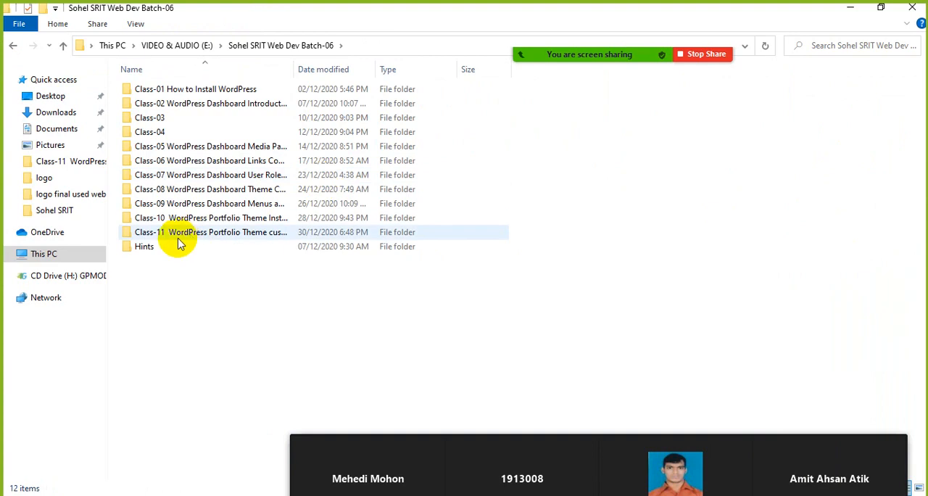
Step: Open the Word document in the Class-11 WordPress Portfolio Theme folder and review the class topics on its first page
double_click(178, 232)
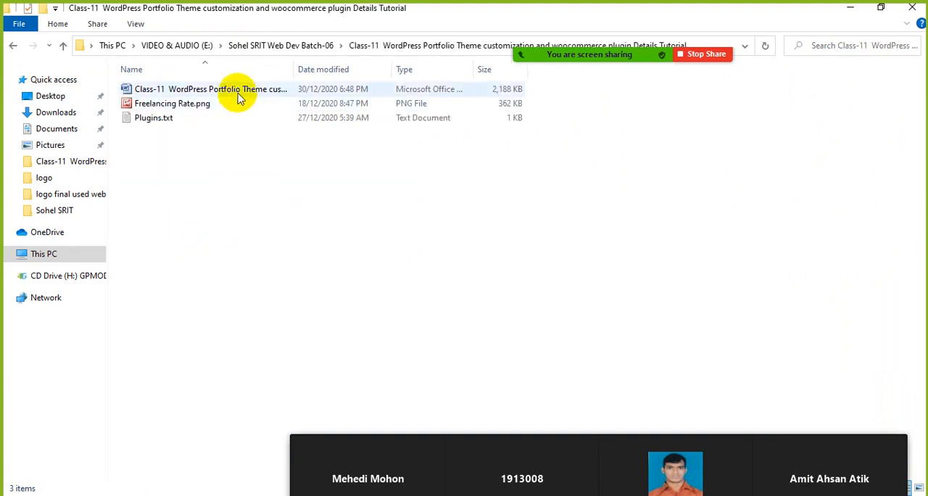
double_click(234, 91)
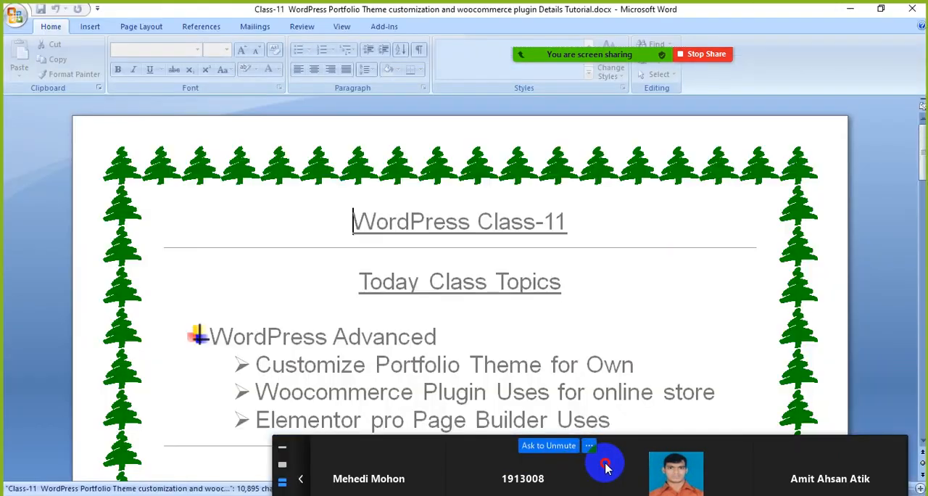
left_click_drag(606, 467, 689, 254)
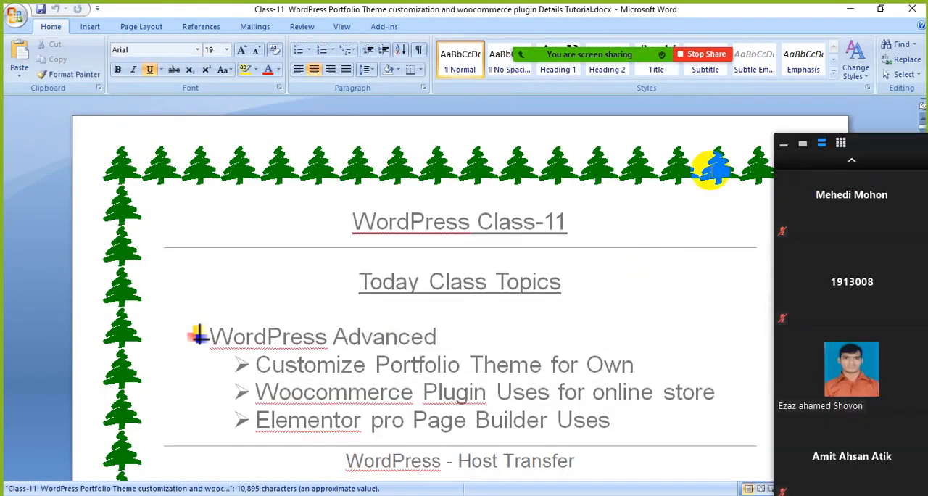
scroll(601, 222, "down", 1)
scroll(601, 222, "down", 1)
left_click_drag(576, 137, 403, 137)
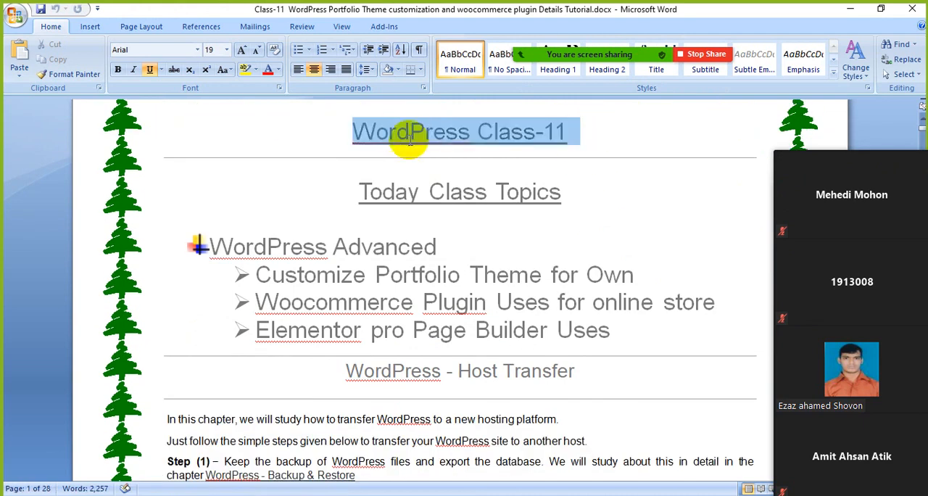
left_click(586, 253)
Step: Minimize the document and folder windows and switch to the Education Base WordPress dashboard in Firefox
left_click(849, 9)
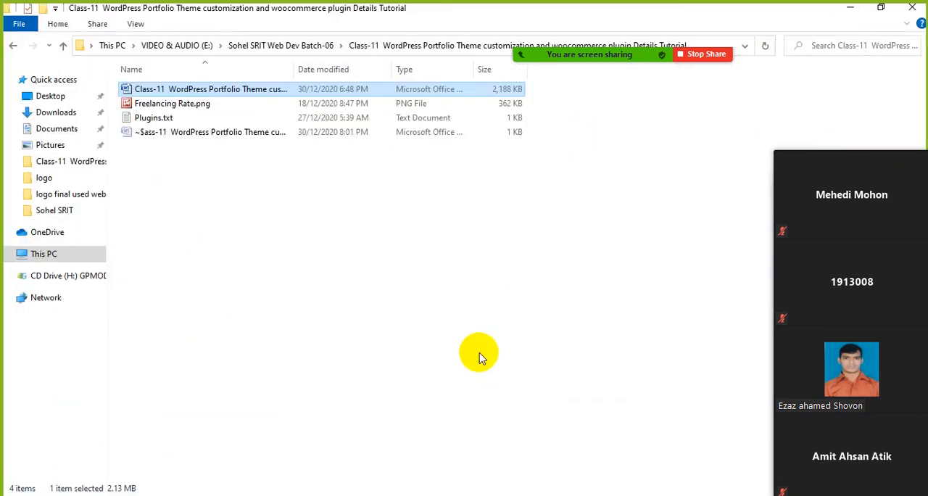
left_click(849, 9)
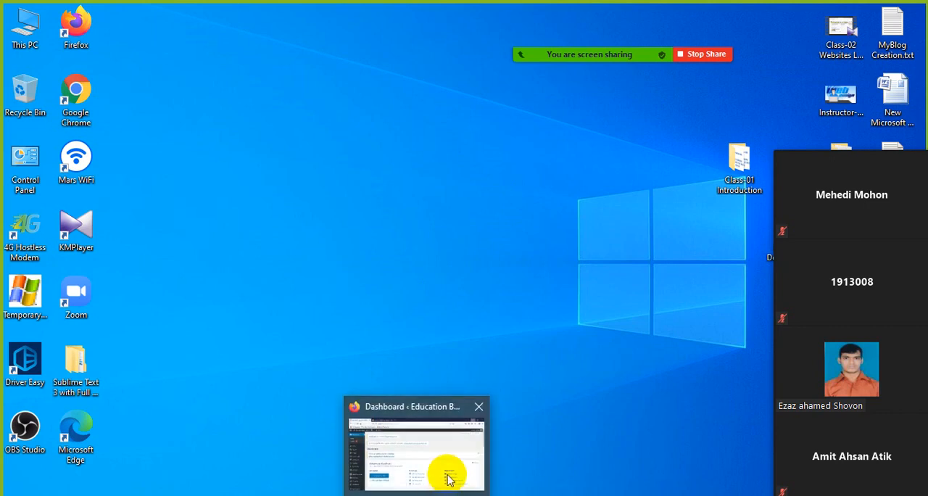
left_click(445, 474)
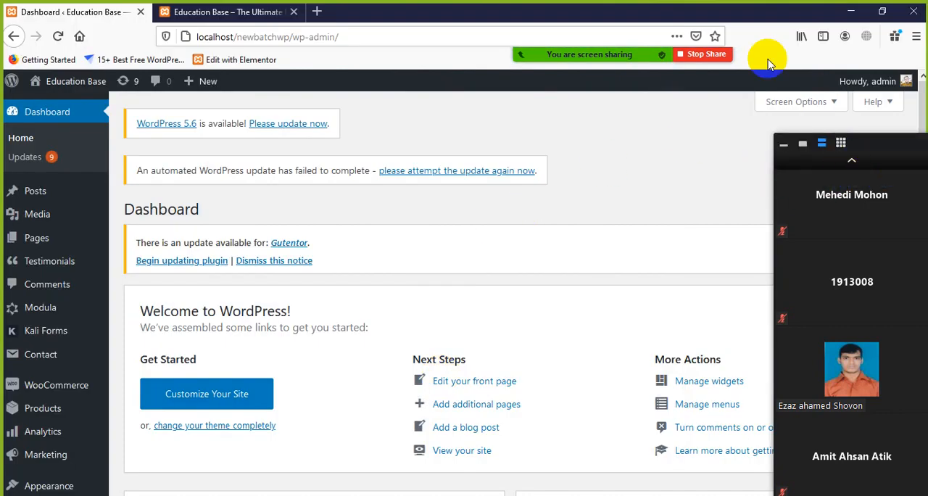
mouse_move(609, 60)
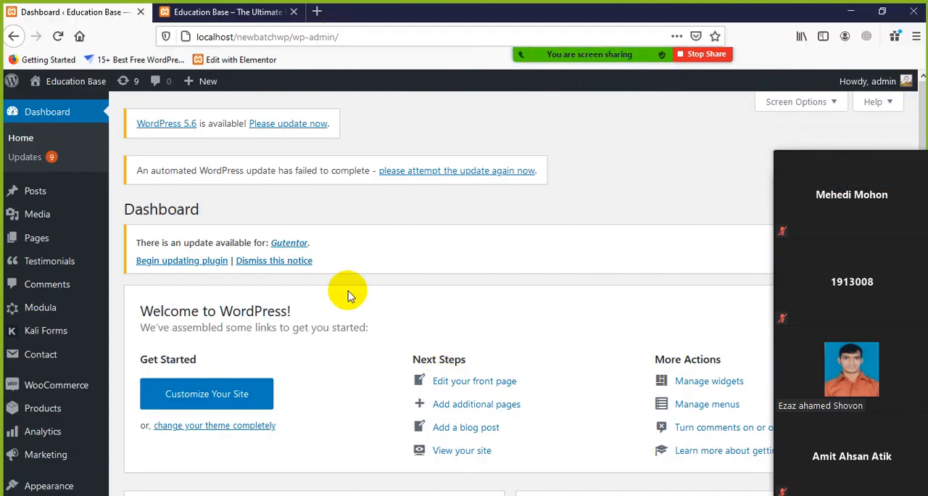
Step: Open the list of installed plugins from the WordPress dashboard
scroll(41, 218, "down", 3)
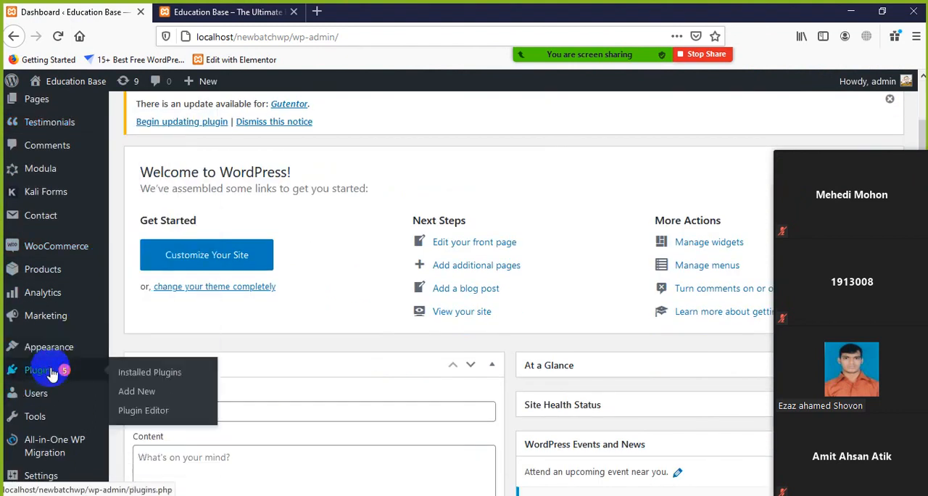
mouse_move(39, 256)
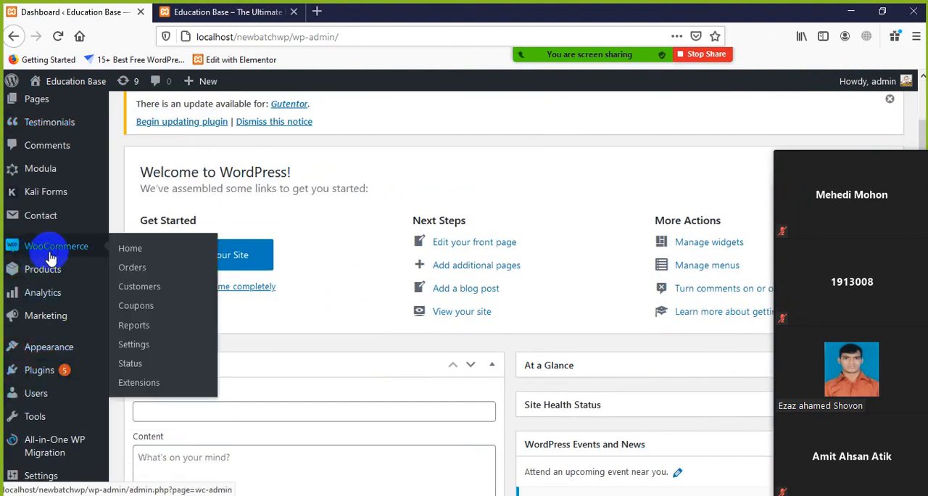
scroll(33, 355, "down", 2)
mouse_move(22, 310)
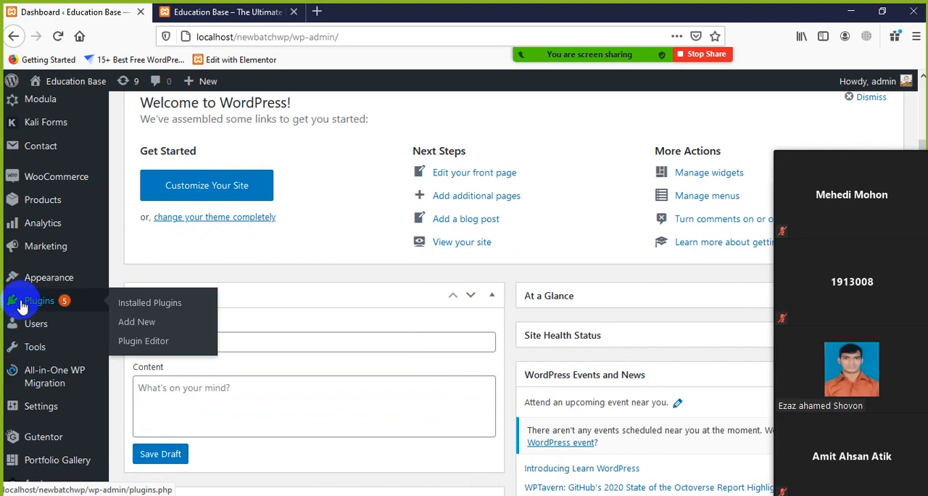
left_click(135, 313)
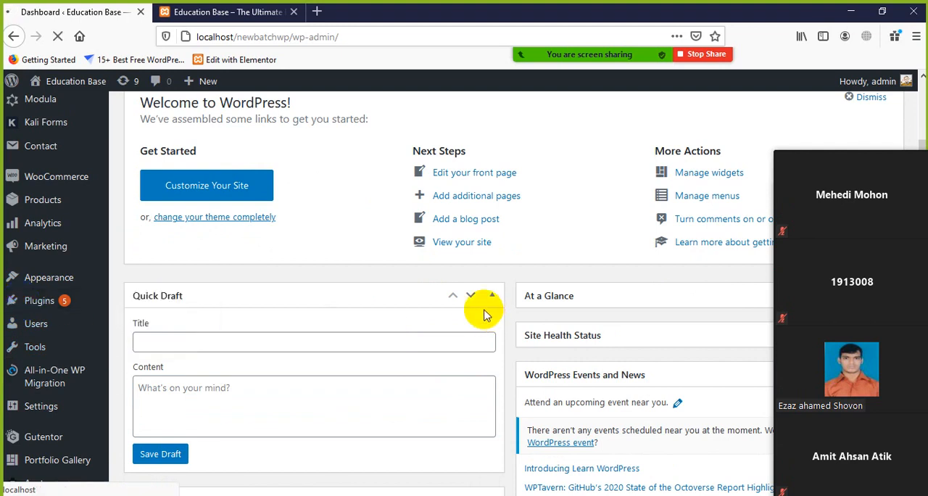
Step: Look through the installed plugins to find the WooCommerce entry and check its status
mouse_move(911, 223)
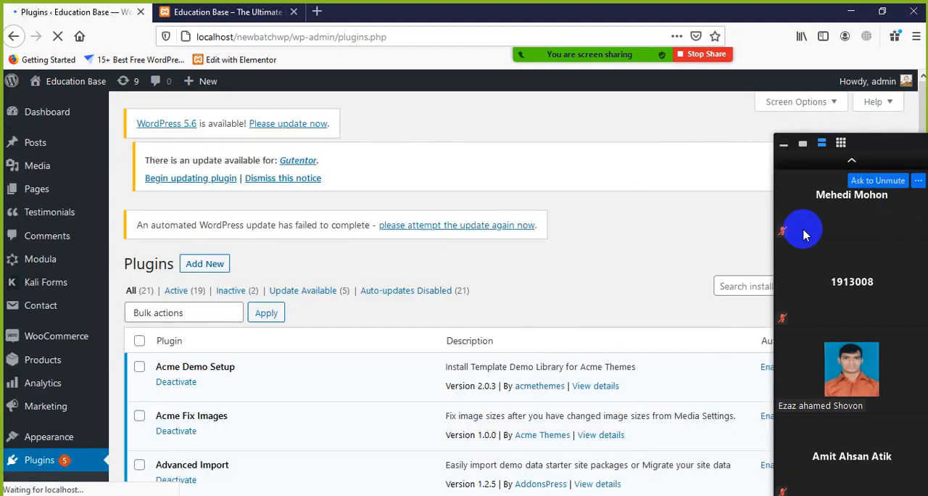
scroll(312, 319, "down", 3)
scroll(310, 323, "down", 5)
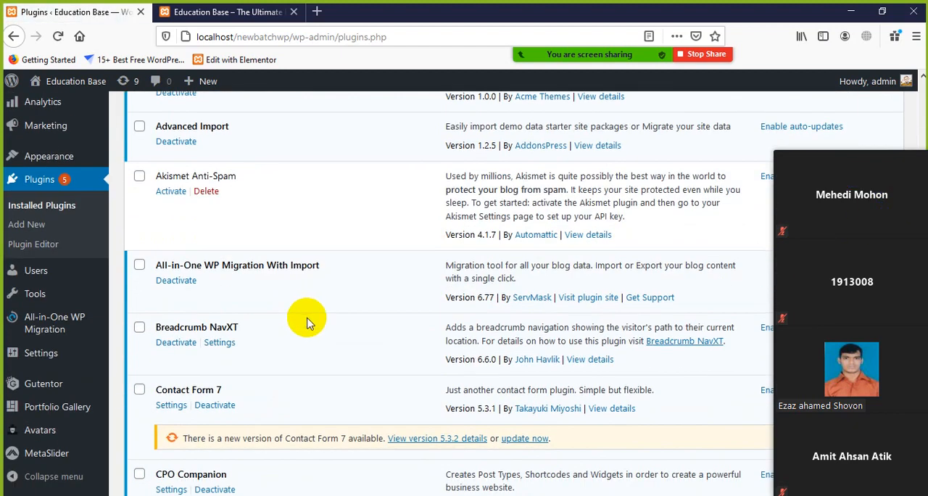
scroll(310, 323, "down", 10)
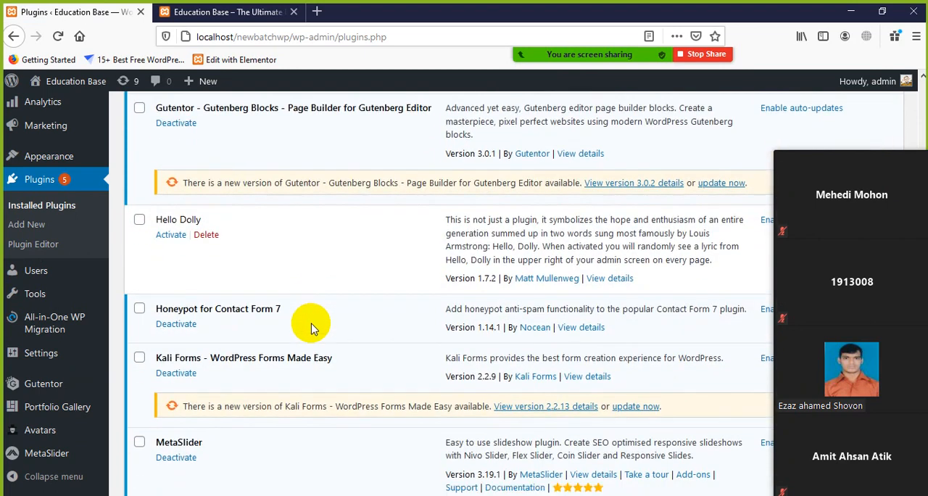
scroll(313, 326, "down", 6)
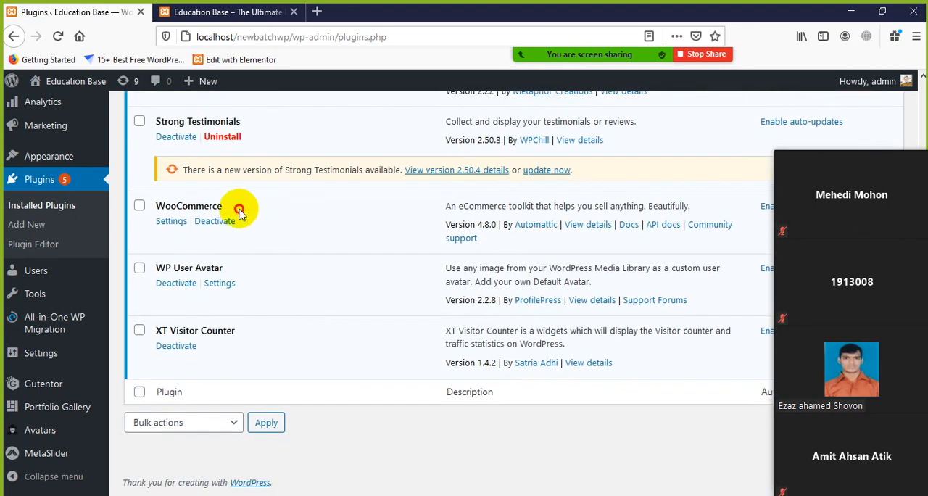
left_click_drag(238, 207, 124, 216)
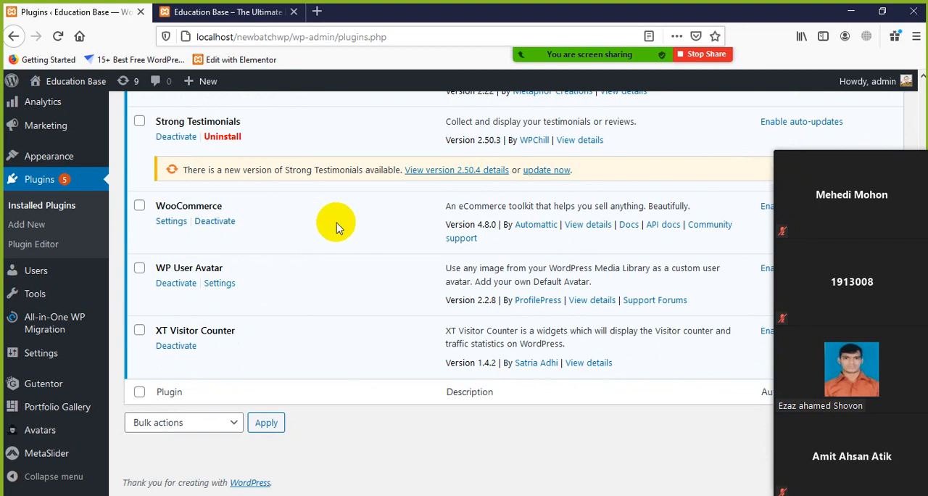
left_click_drag(880, 141, 829, 102)
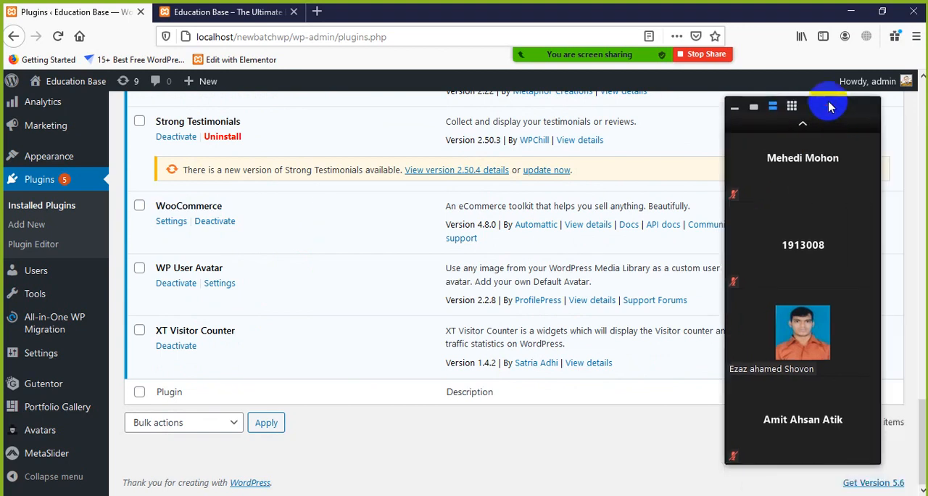
left_click_drag(253, 205, 141, 201)
left_click(364, 213)
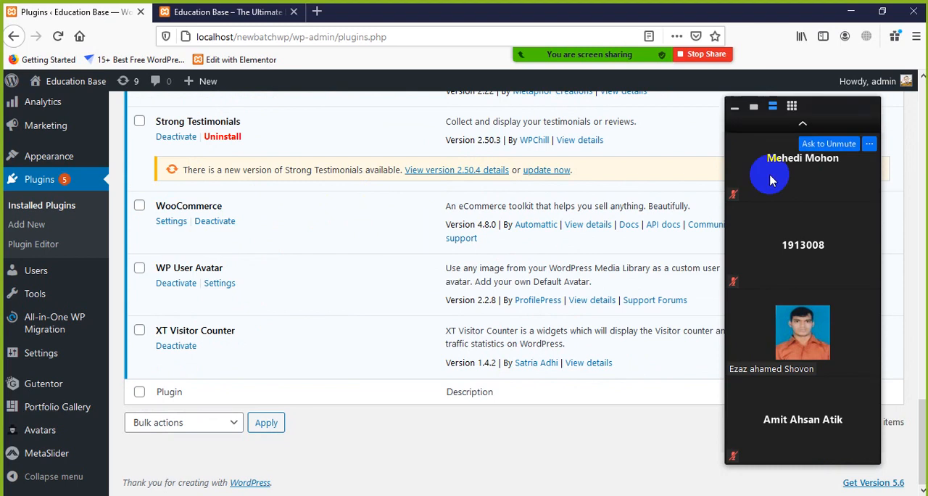
Step: Reposition the floating meeting participants panel over the plugin list and bring the earlier participants into it
left_click_drag(855, 108, 771, 119)
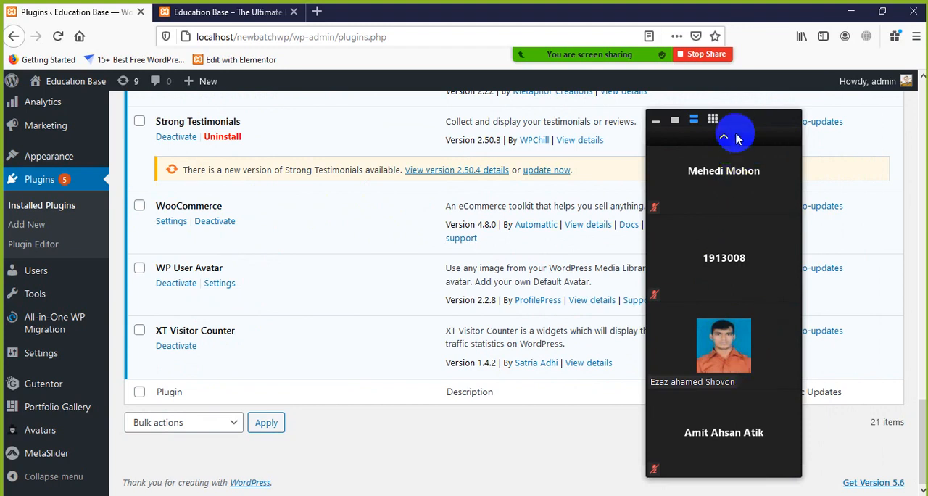
left_click_drag(734, 125, 820, 126)
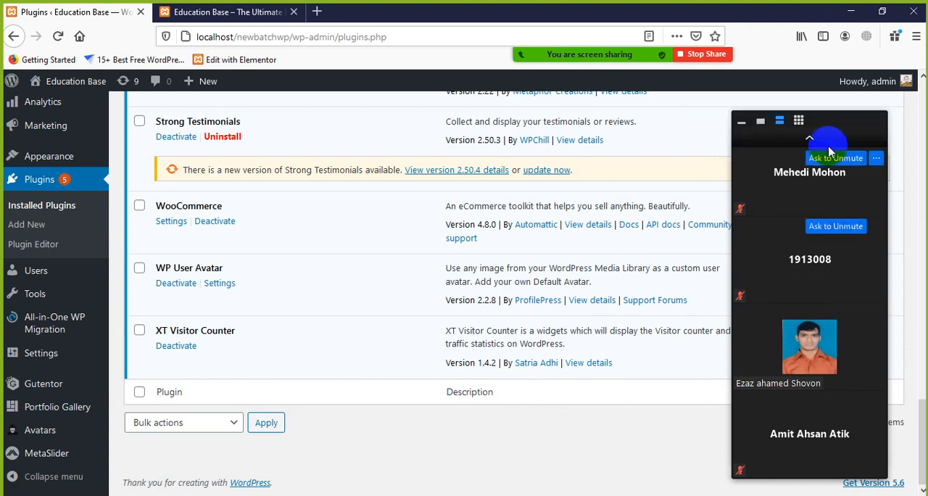
left_click(811, 138)
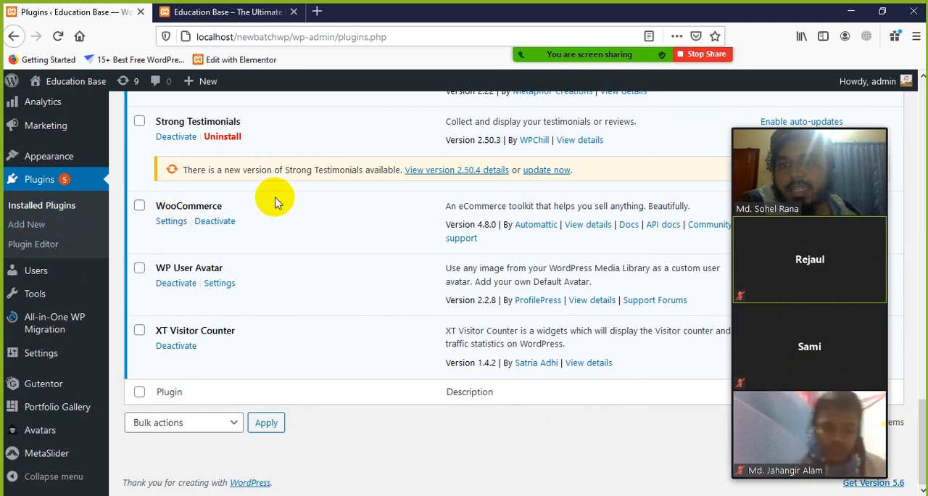
Step: Return from the plugin list to the WordPress dashboard home and point out the site's Visit Store option
scroll(133, 245, "up", 2)
scroll(64, 158, "up", 10)
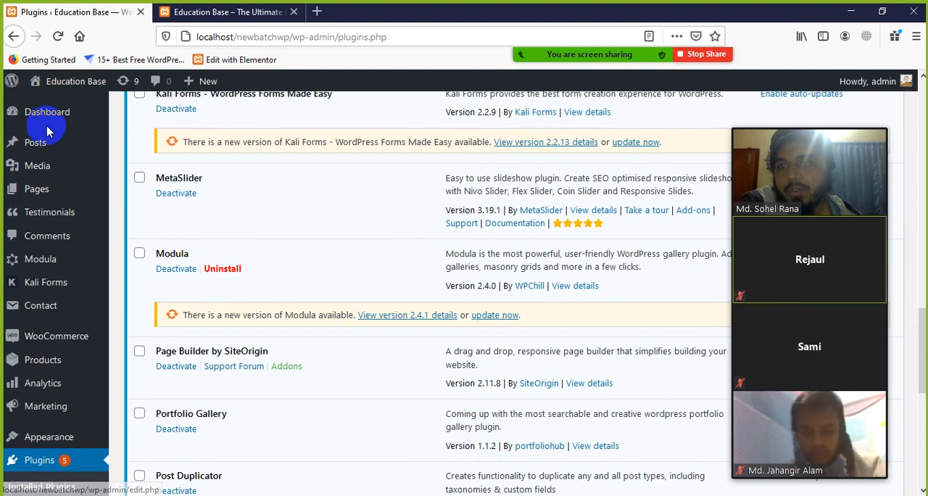
mouse_move(51, 122)
left_click(189, 212)
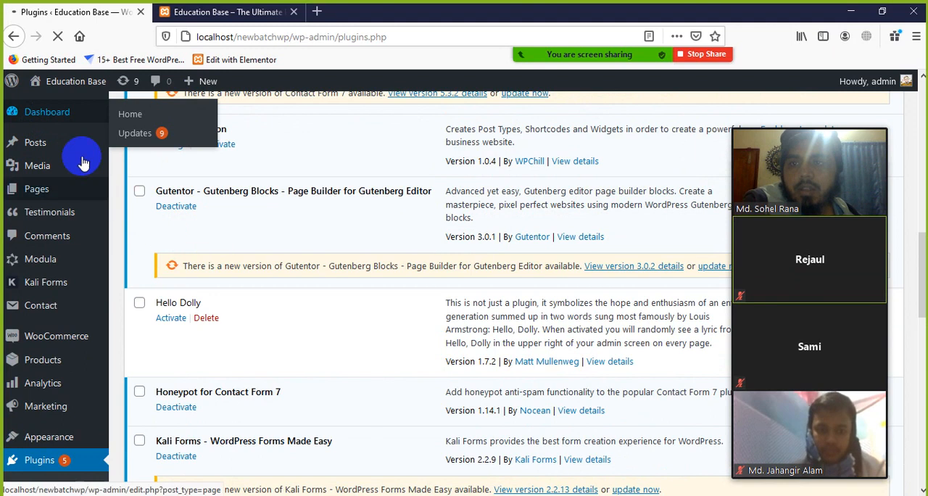
left_click(77, 114)
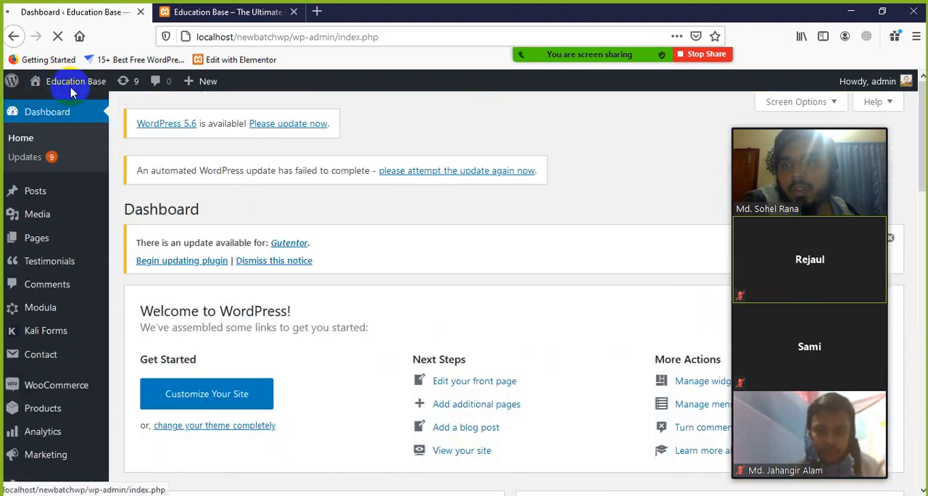
mouse_move(72, 88)
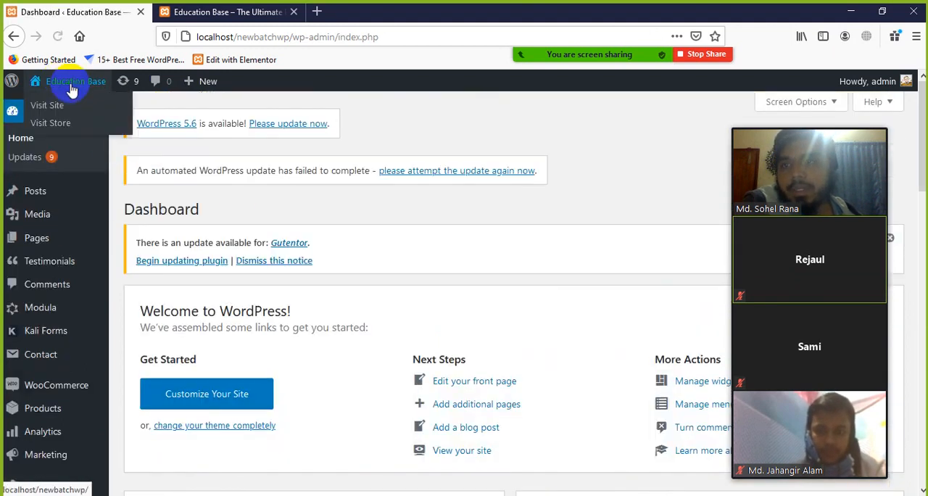
left_click(64, 126)
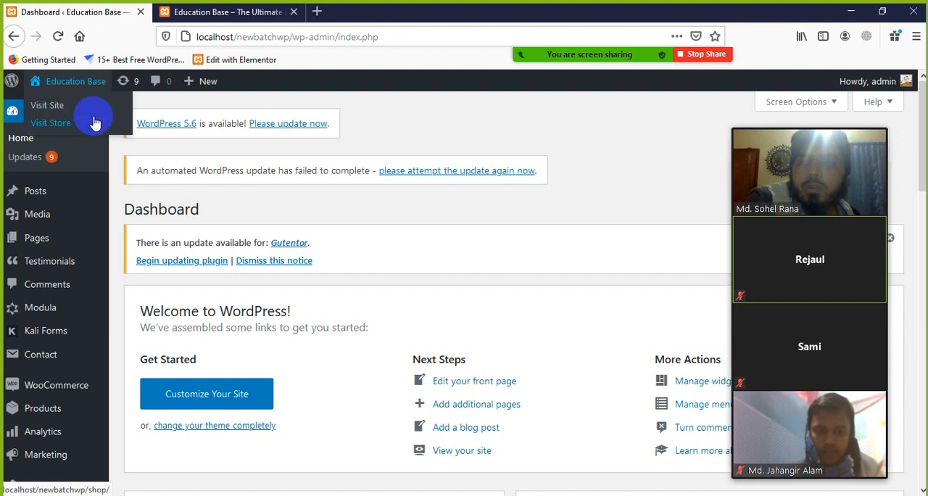
Step: Open the WooCommerce settings page from the dashboard
scroll(129, 362, "down", 2)
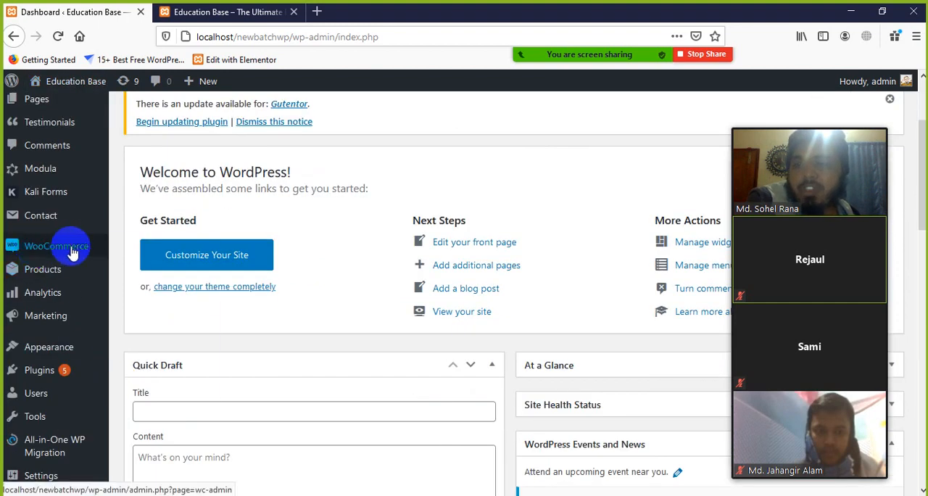
mouse_move(69, 253)
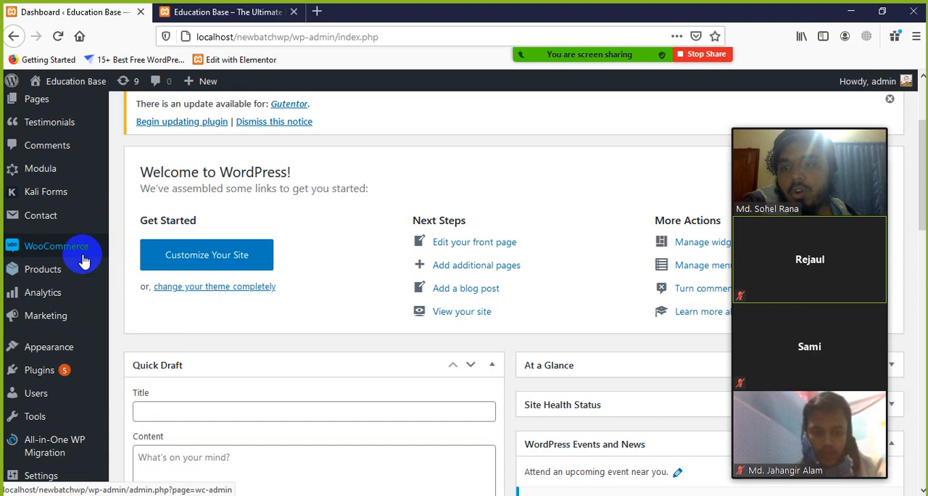
mouse_move(54, 278)
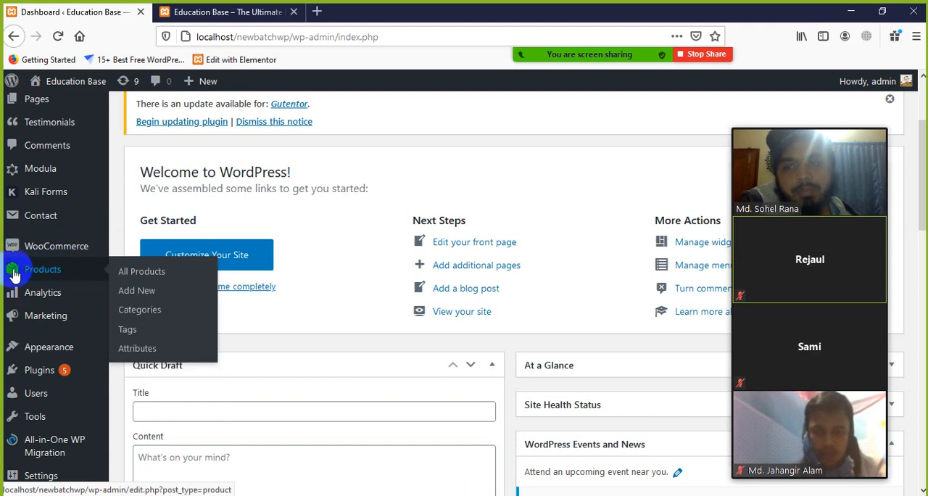
left_click(149, 274)
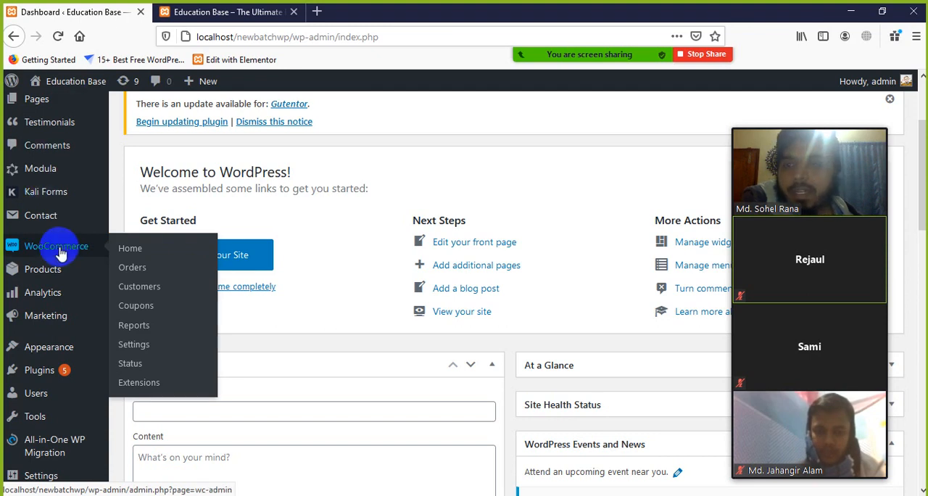
left_click(135, 346)
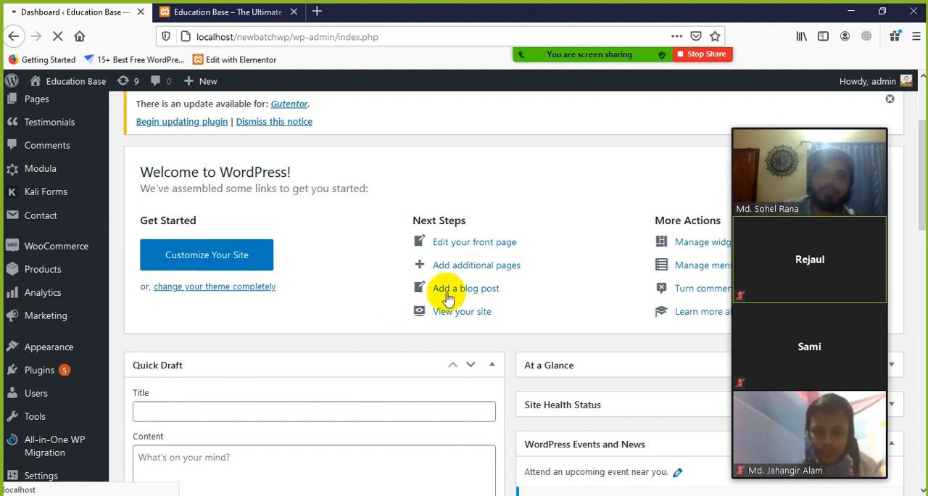
Step: Dismiss the Gutentor update notice on the WooCommerce General settings page
left_click(889, 99)
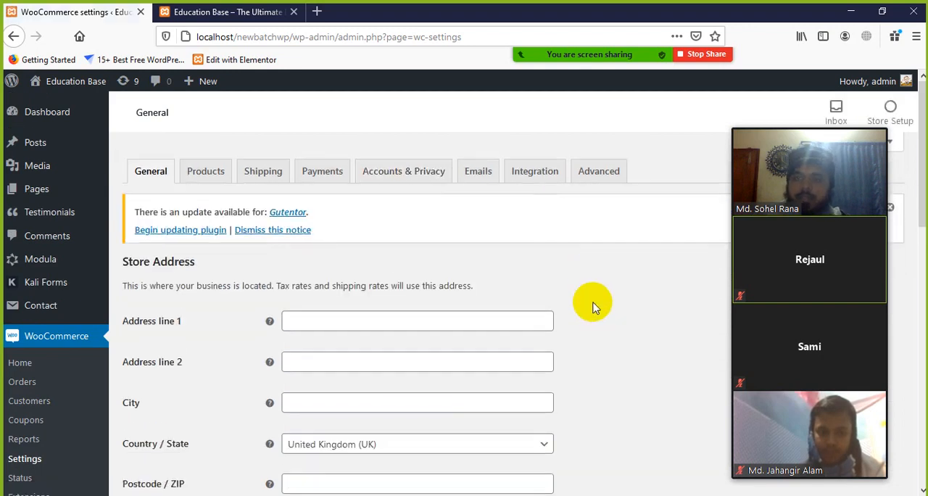
scroll(577, 304, "down", 2)
scroll(311, 316, "up", 2)
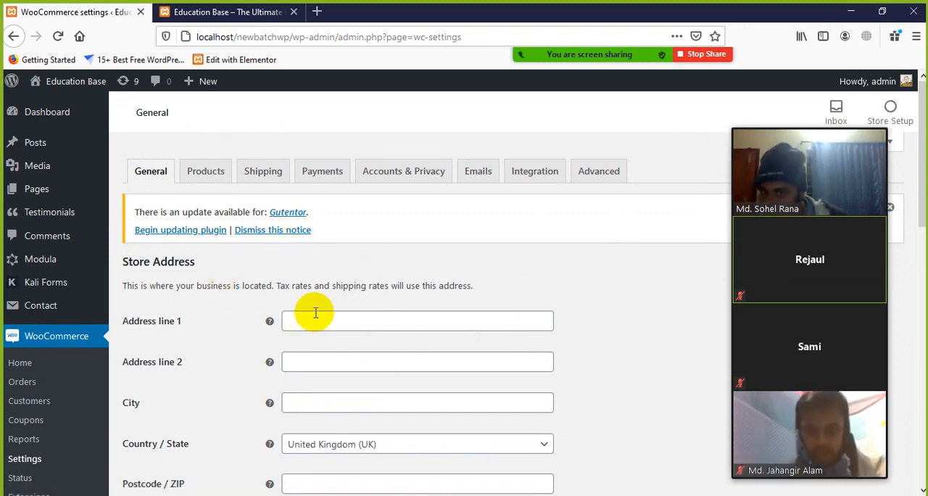
left_click(274, 231)
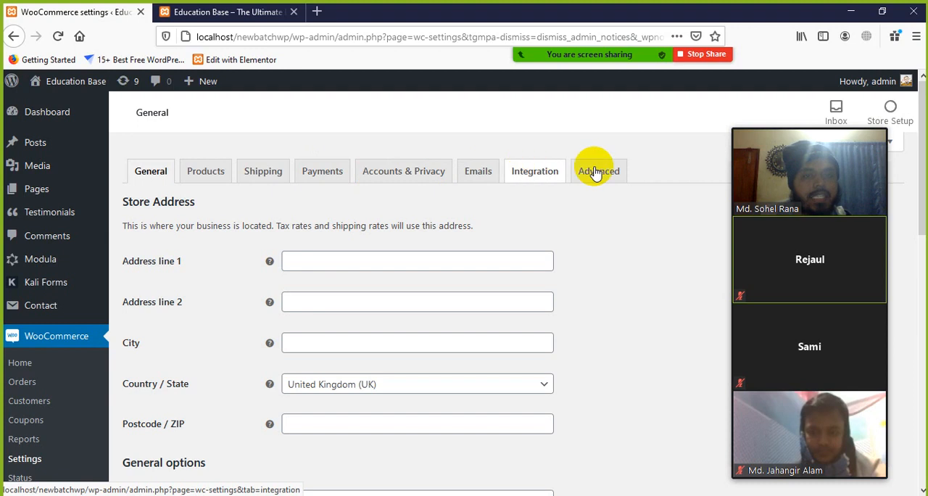
Step: Review the General settings page from the store address down to the currency options
scroll(254, 408, "down", 4)
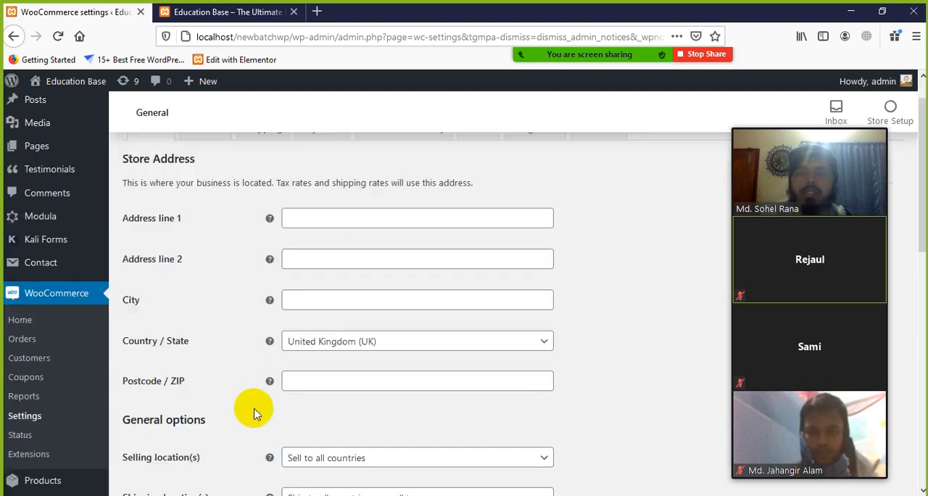
scroll(272, 402, "up", 4)
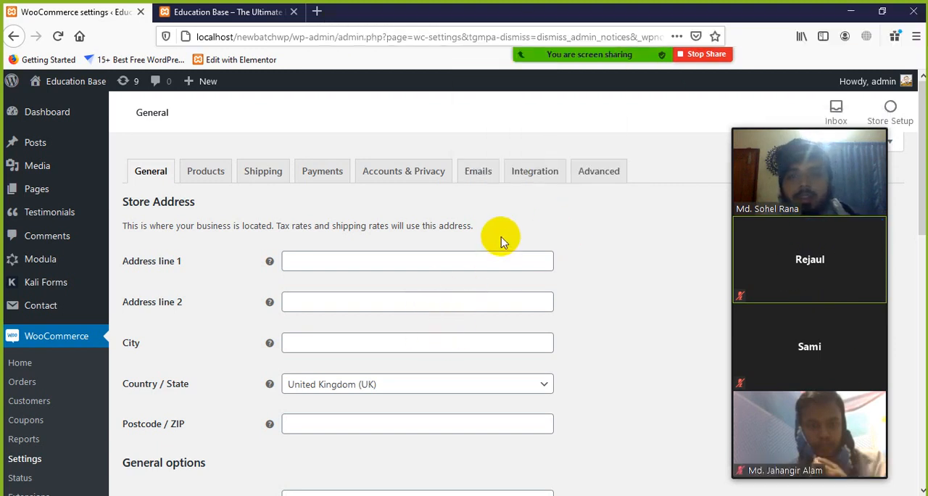
scroll(324, 288, "down", 1)
scroll(340, 312, "down", 3)
scroll(406, 327, "up", 4)
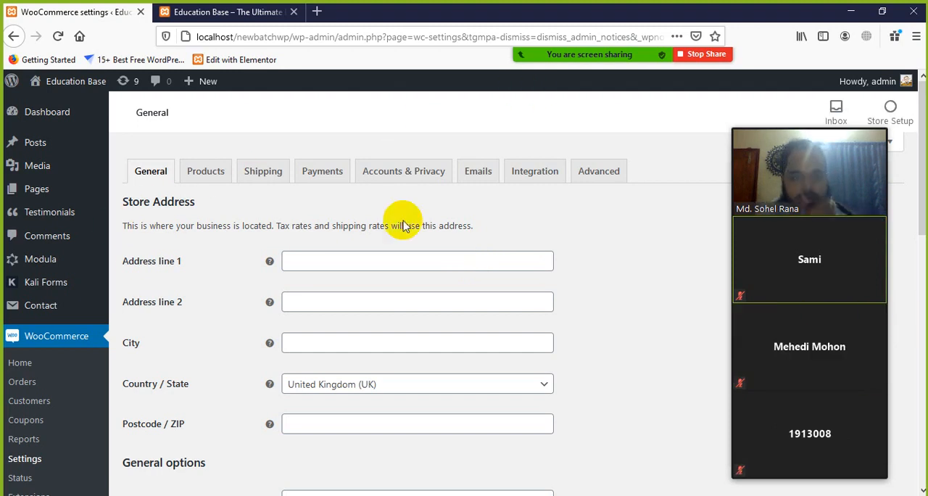
scroll(359, 283, "down", 3)
scroll(353, 298, "down", 3)
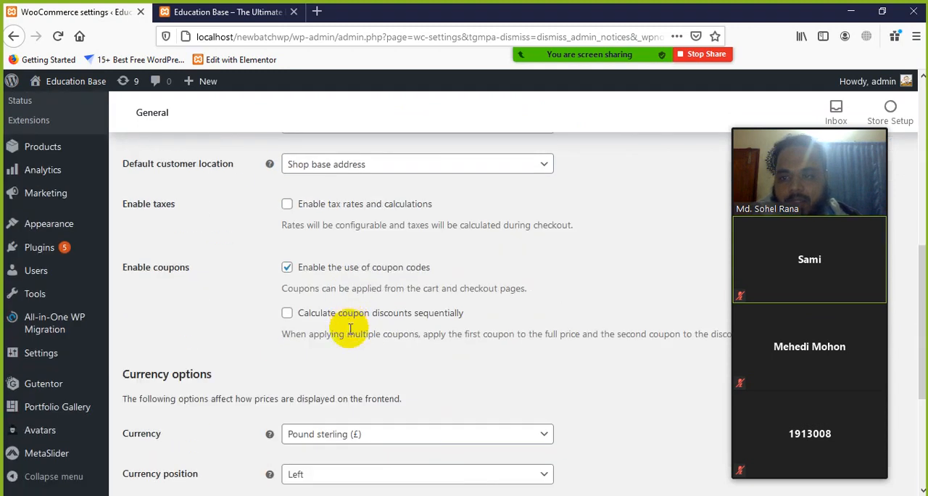
scroll(342, 325, "up", 6)
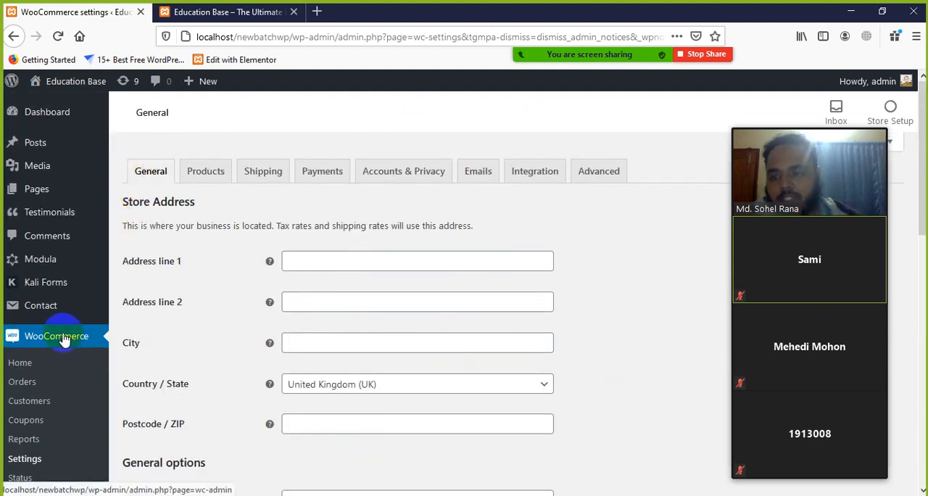
scroll(62, 333, "down", 2)
scroll(245, 304, "up", 2)
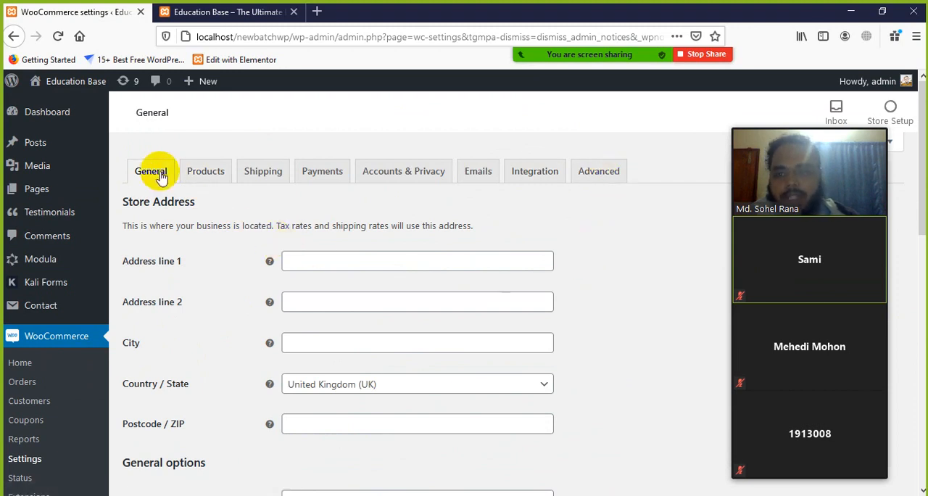
Step: Fill in the store's address line 1 and city, leaving the optional address line 2 empty
left_click(315, 262)
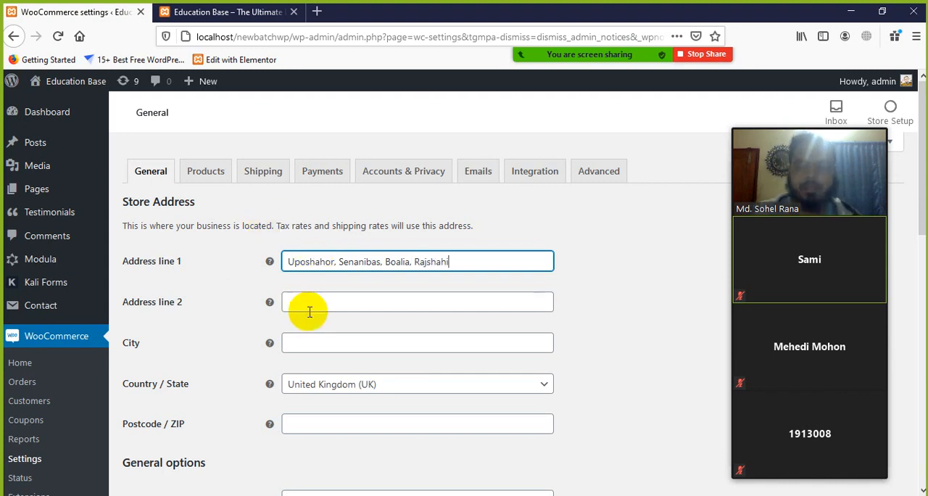
scroll(309, 312, "down", 1)
left_click(331, 231)
mouse_move(272, 236)
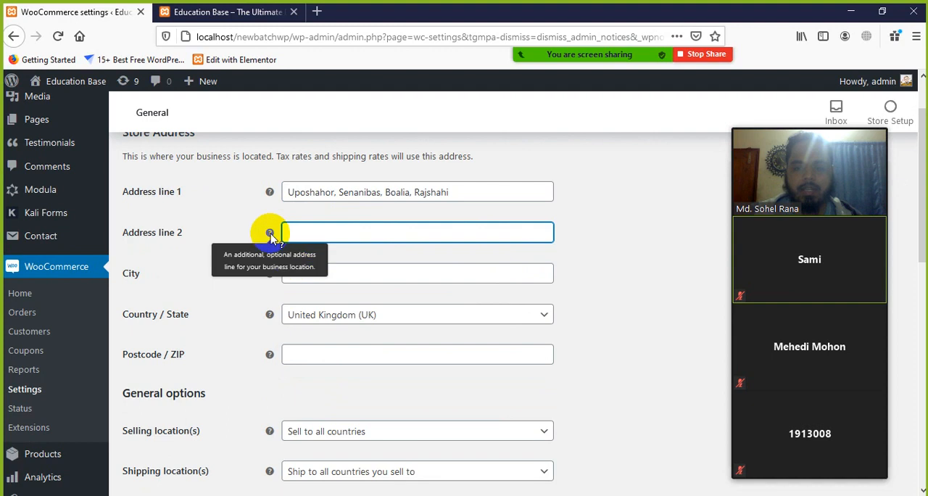
left_click(361, 270)
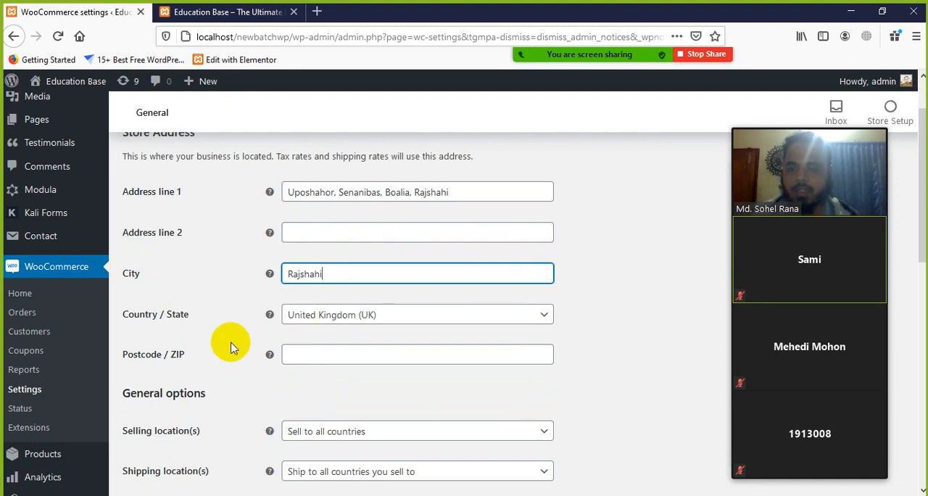
Step: Set the store's Country / State to Bangladesh — Rajshahi and enter the store's postcode
scroll(165, 297, "down", 2)
left_click_drag(201, 249, 125, 248)
left_click(233, 262)
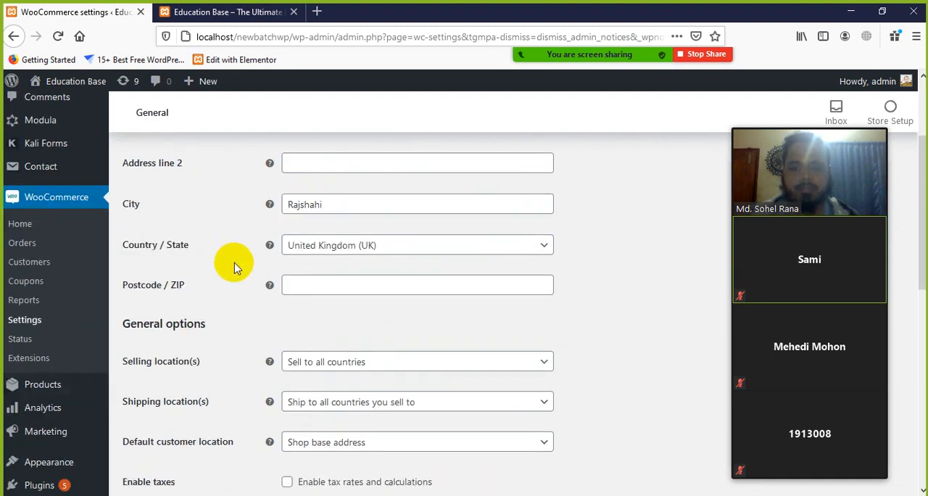
left_click(536, 251)
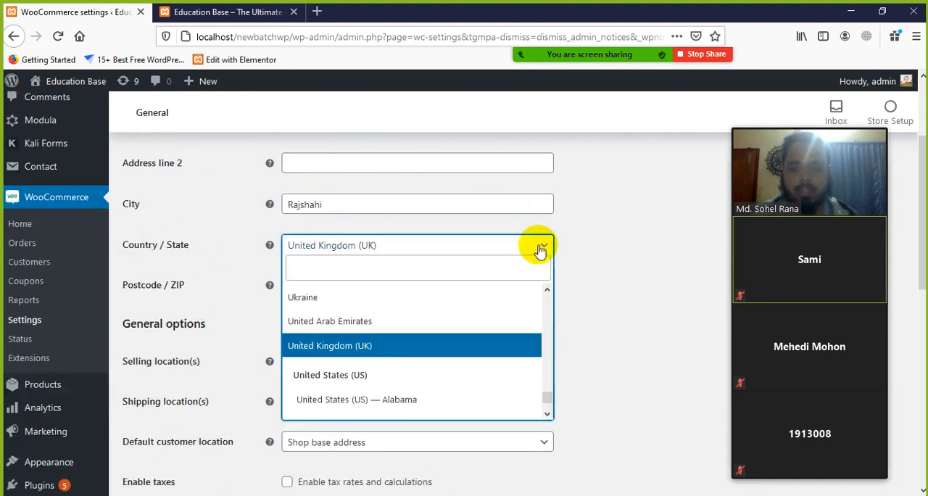
scroll(476, 317, "down", 5)
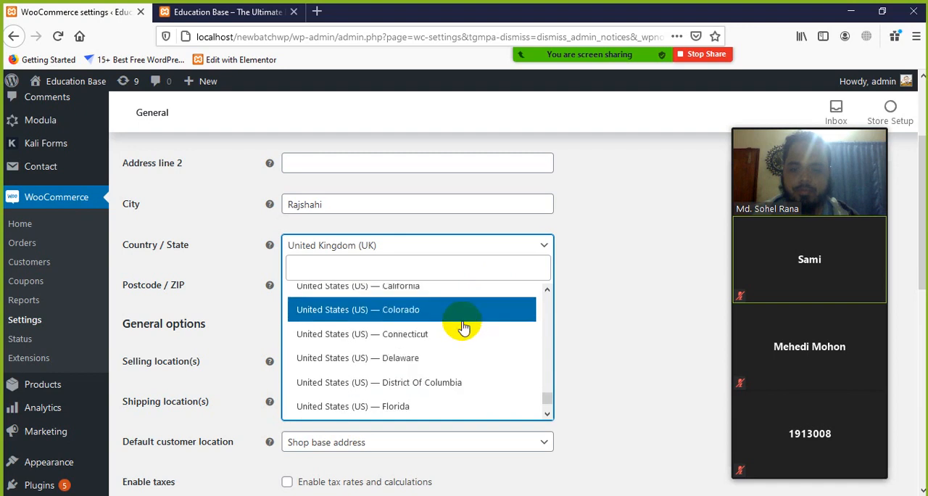
scroll(459, 330, "down", 20)
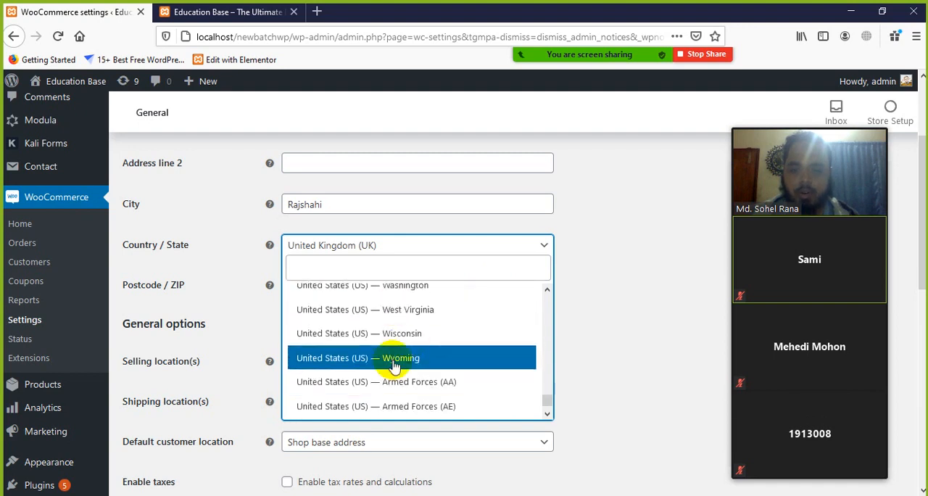
scroll(392, 391, "down", 5)
scroll(388, 377, "up", 5)
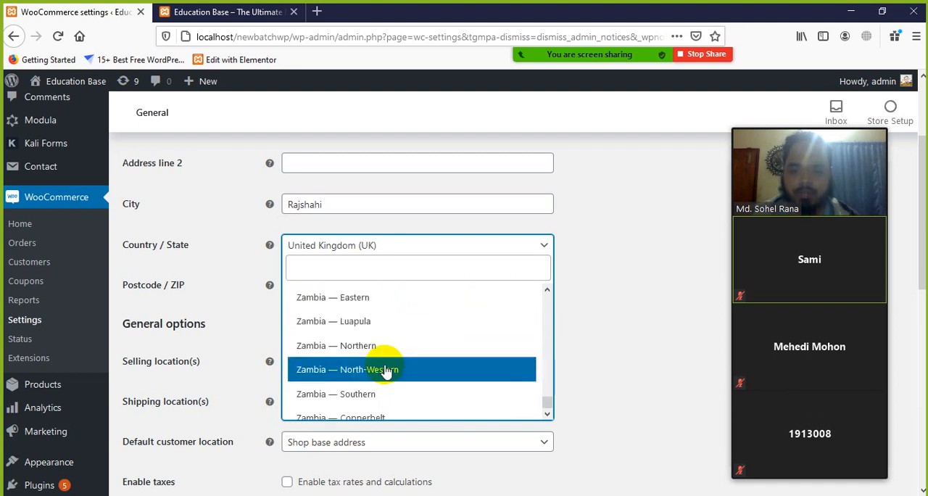
left_click(366, 265)
type("bangla")
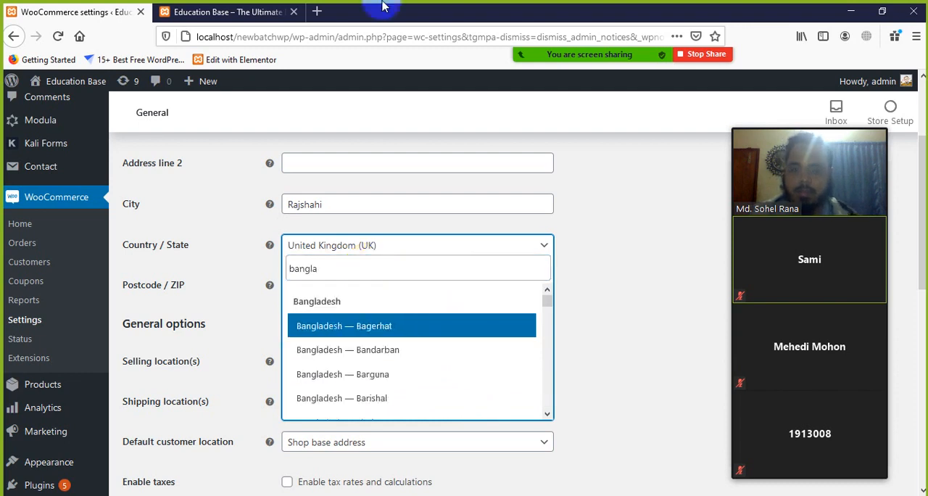
scroll(360, 330, "down", 3)
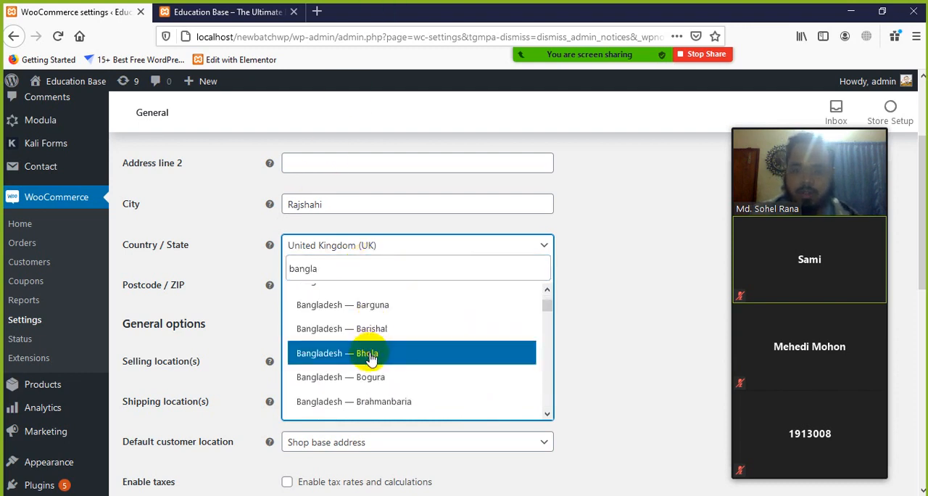
scroll(370, 360, "down", 5)
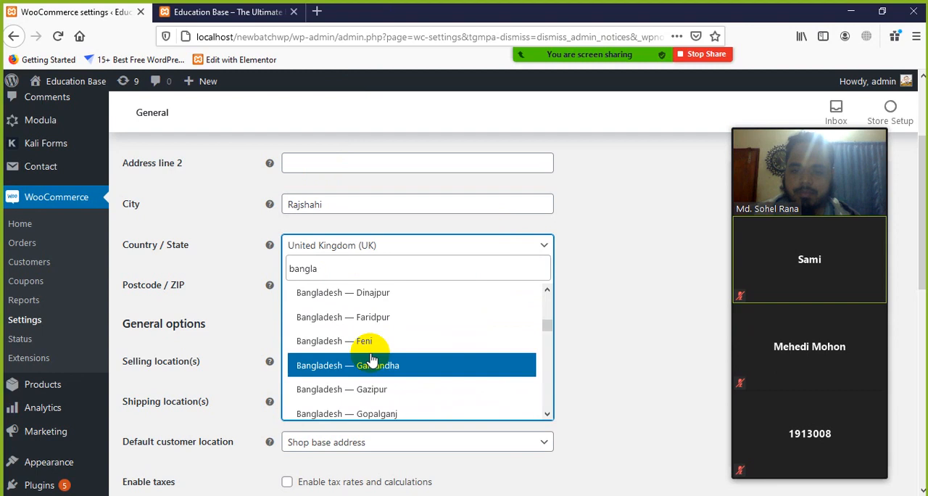
scroll(370, 361, "down", 6)
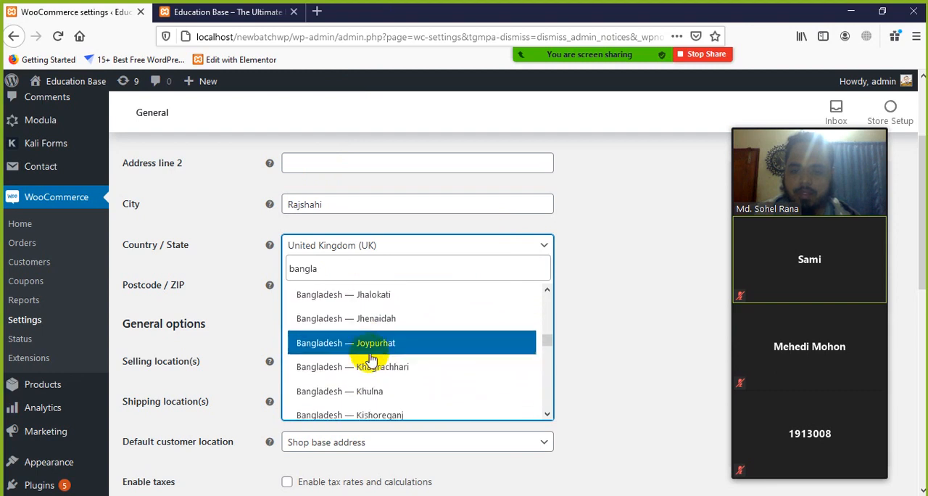
scroll(370, 360, "down", 8)
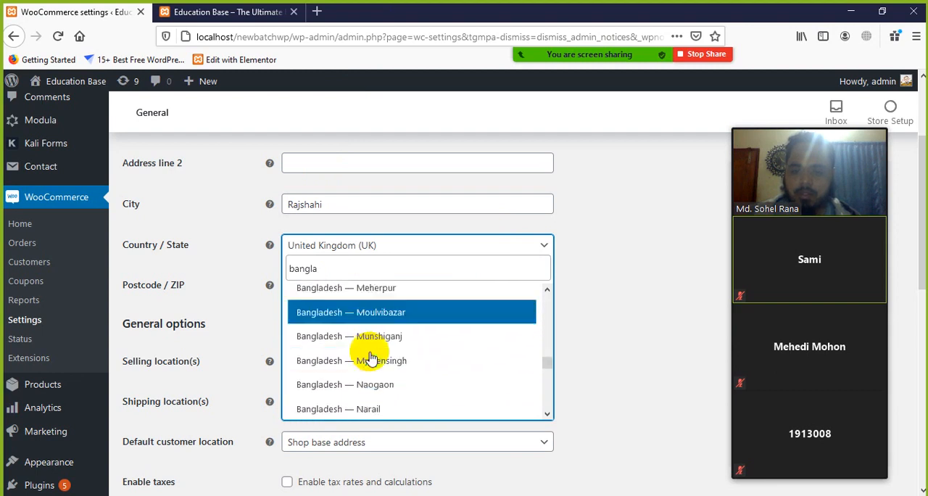
scroll(370, 357, "down", 3)
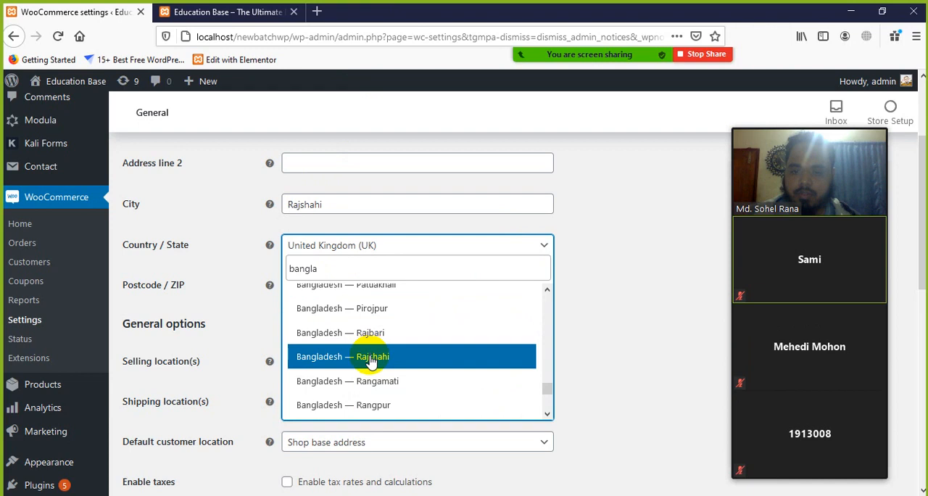
left_click(355, 358)
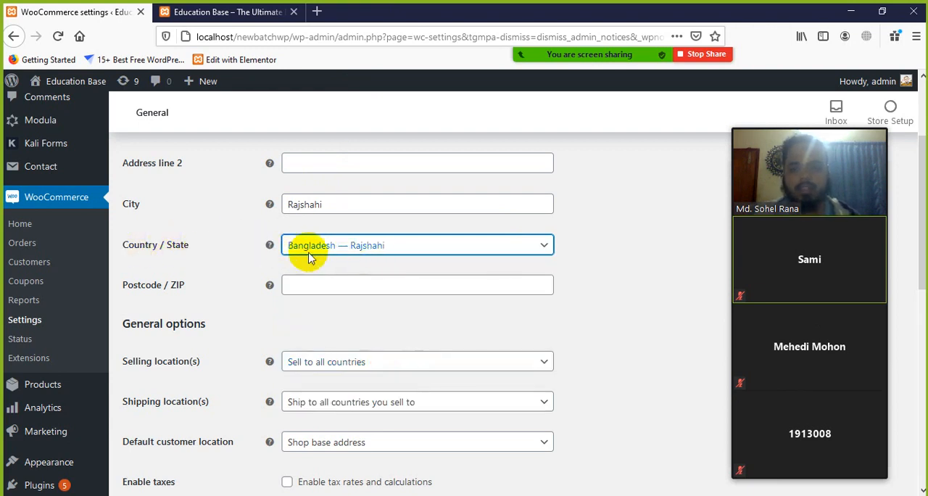
left_click(347, 290)
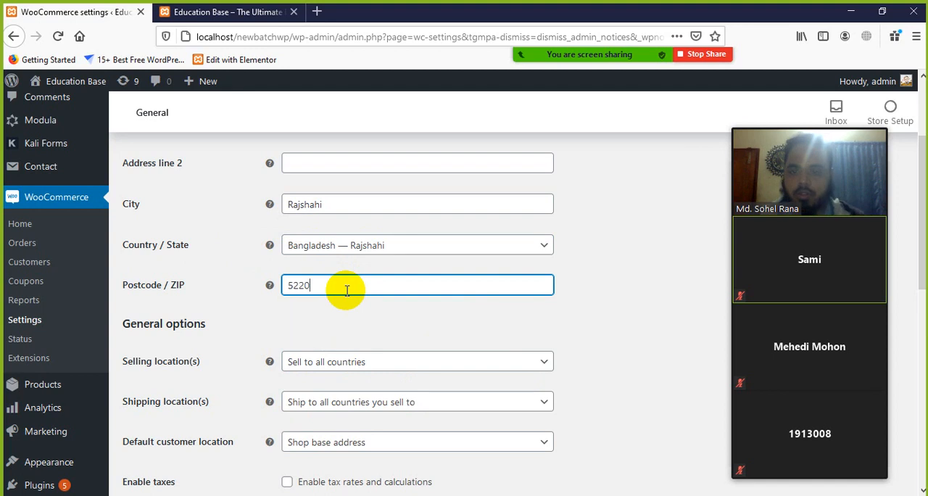
Step: Set the selling locations in the general options to "Sell to all countries, except for…"
scroll(466, 430, "down", 3)
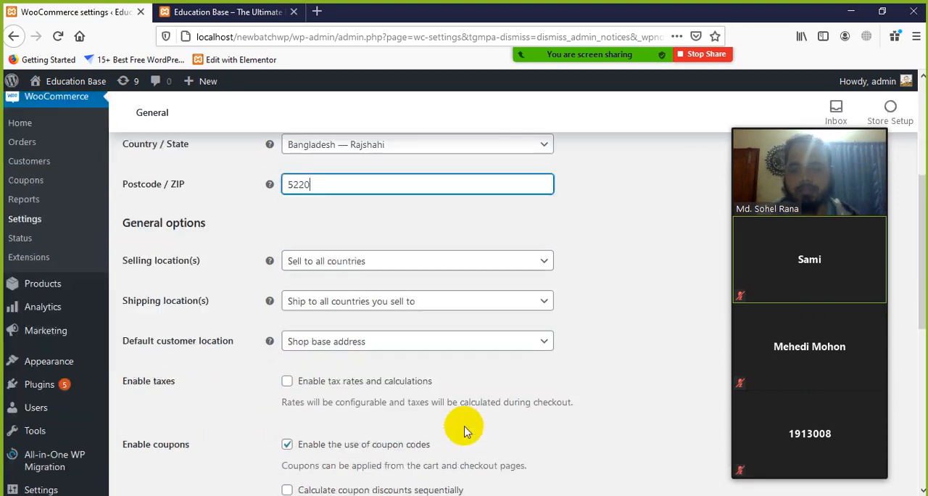
scroll(466, 431, "down", 1)
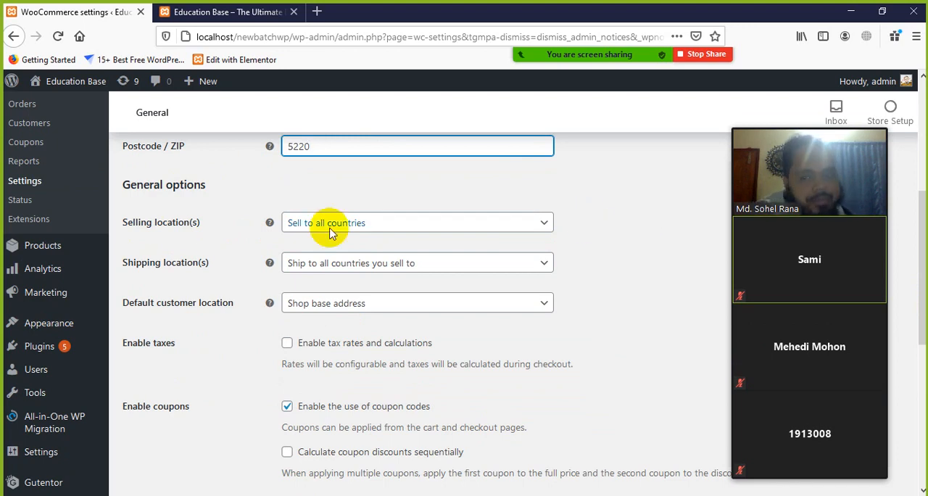
left_click(410, 224)
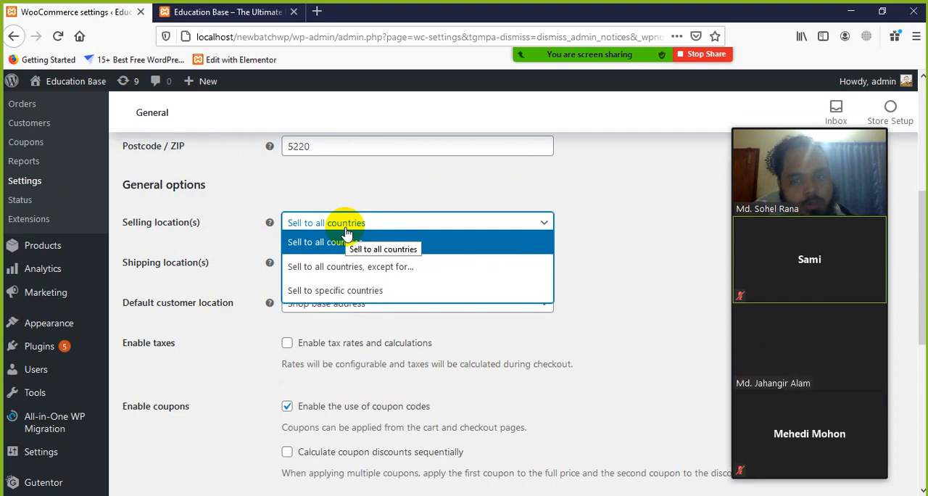
left_click(385, 267)
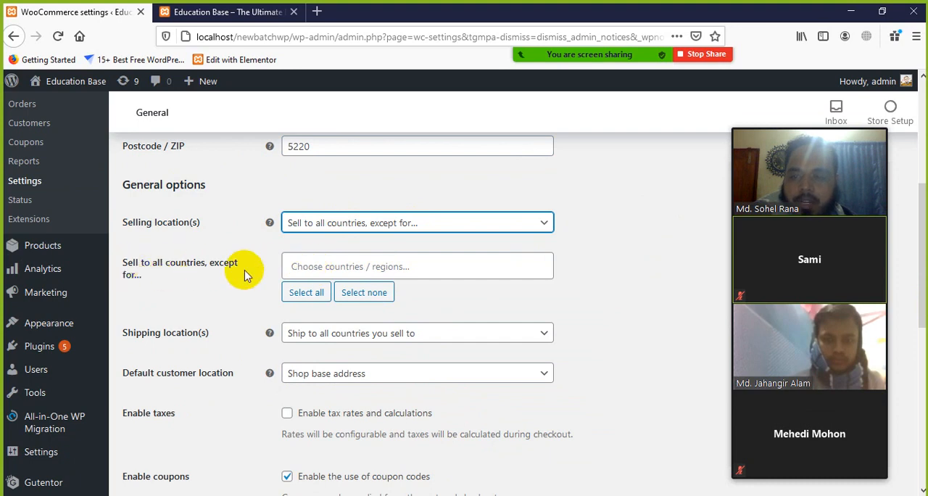
Step: Add Afghanistan, Algeria and American Samoa to the countries excluded from selling
left_click(355, 265)
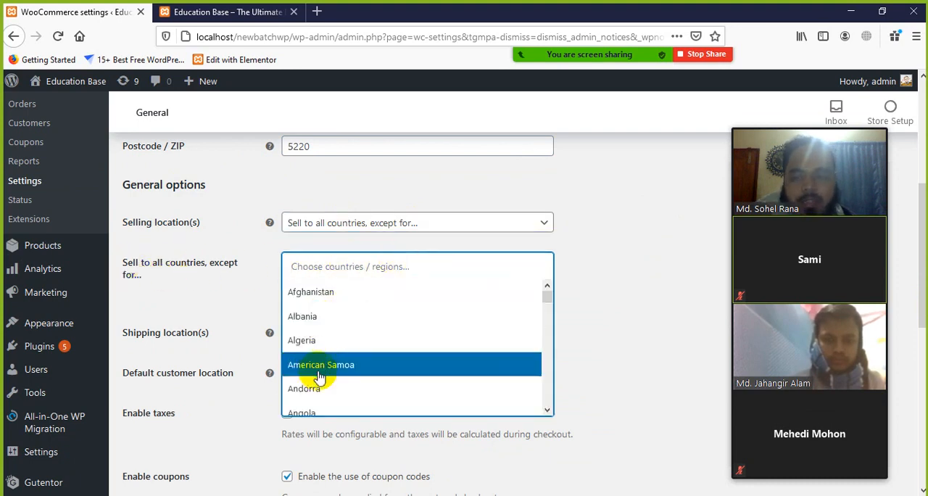
left_click(306, 292)
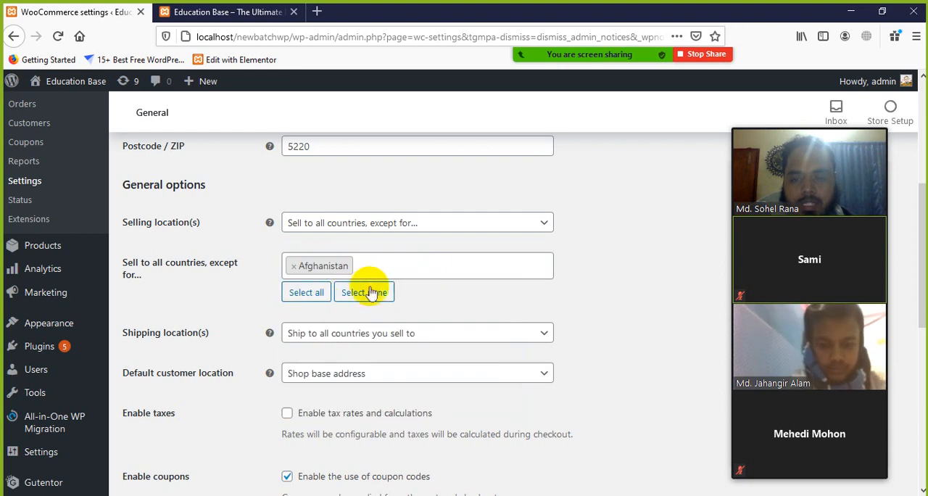
left_click(398, 266)
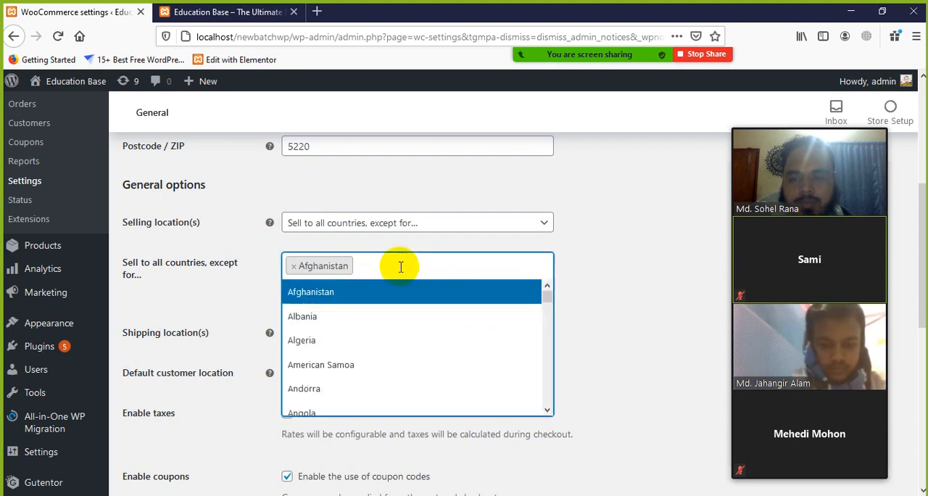
left_click(335, 341)
left_click(443, 264)
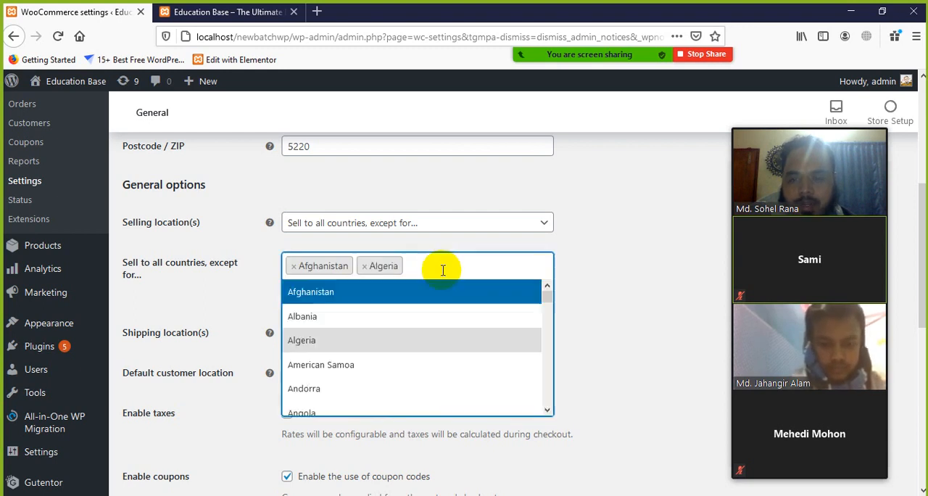
left_click(341, 365)
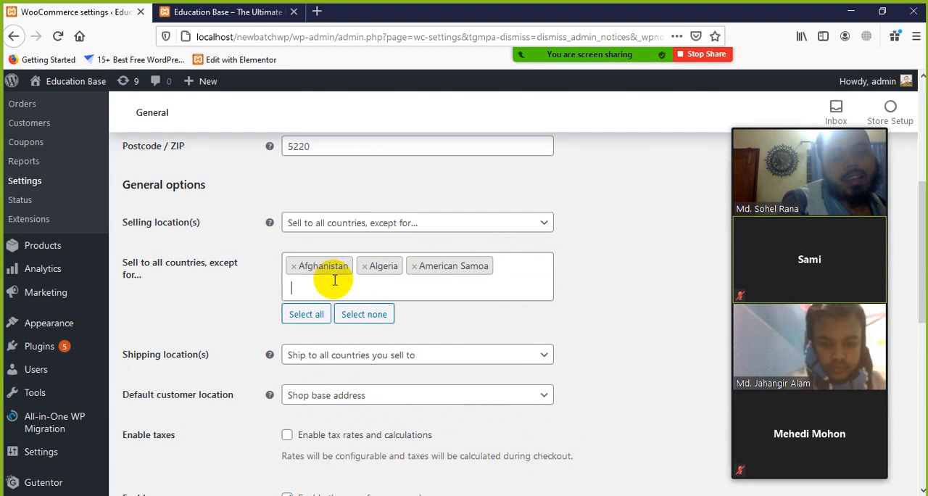
Step: Remove Algeria, Afghanistan and American Samoa from the countries excluded from selling
left_click(364, 266)
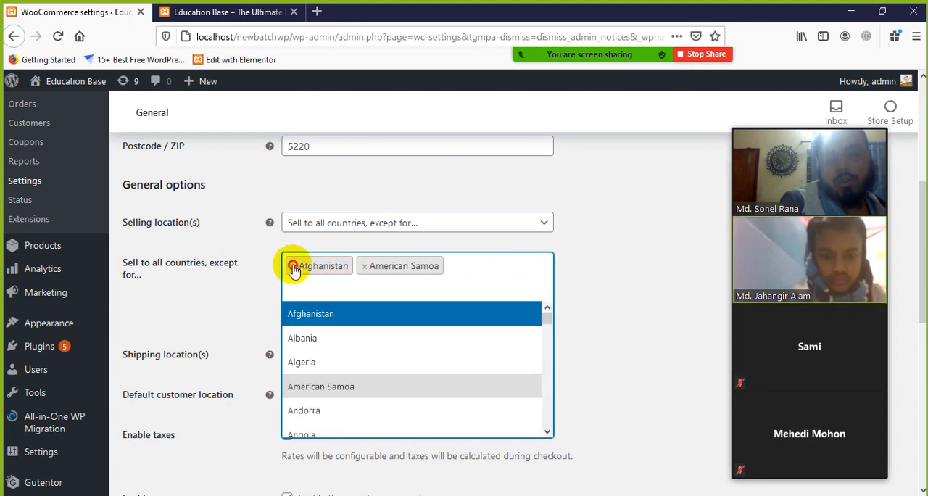
left_click(293, 266)
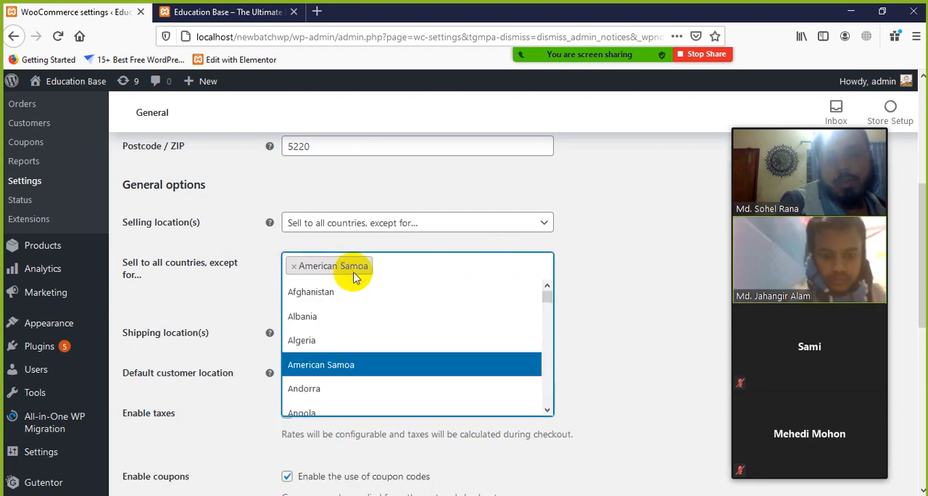
left_click(293, 266)
Step: Change the selling locations to "Sell to specific countries"
left_click(410, 224)
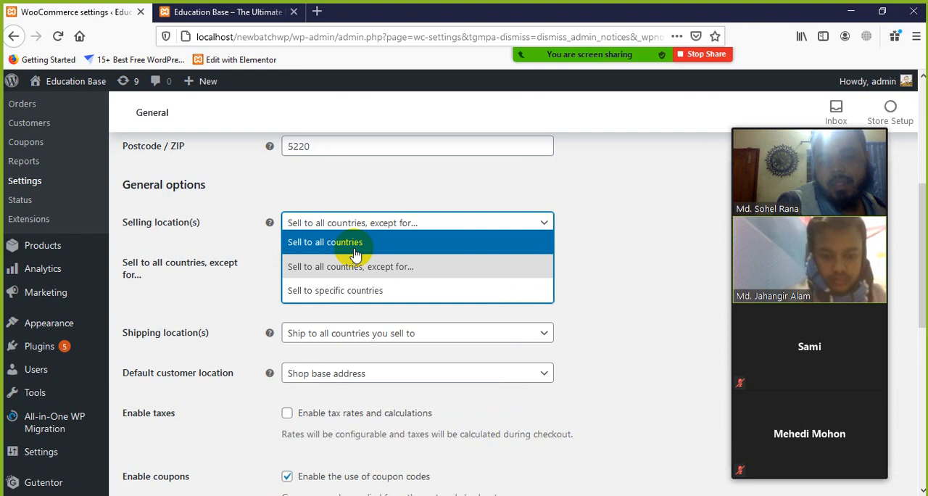
left_click(328, 293)
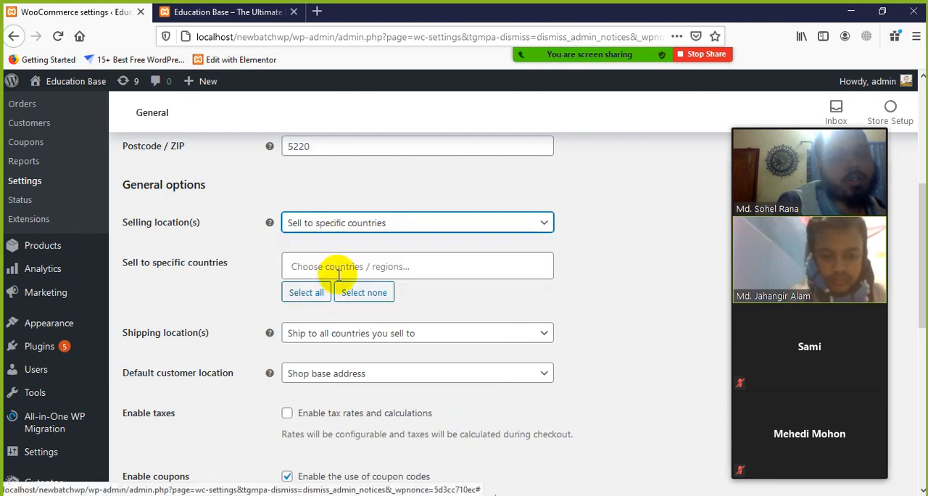
Step: Add Armenia, Austria and Australia to the specific countries the store sells to
left_click(335, 266)
scroll(350, 316, "down", 3)
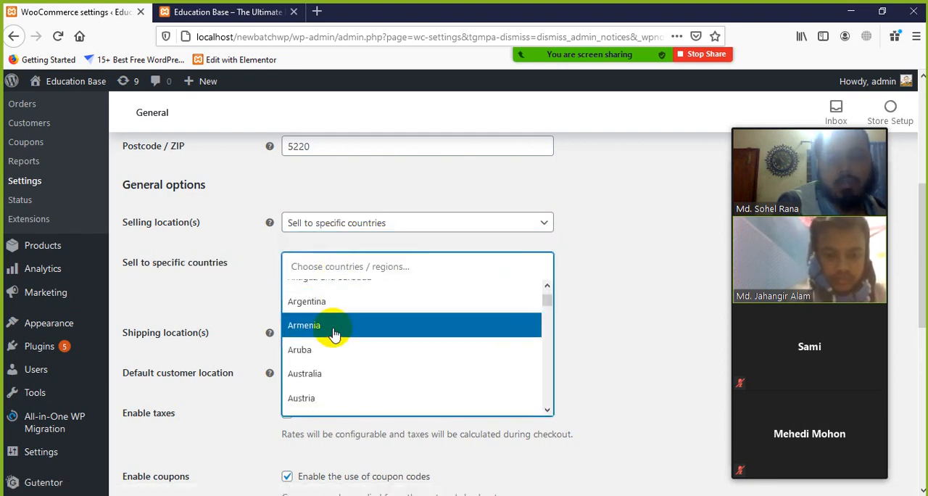
left_click(331, 328)
left_click(370, 274)
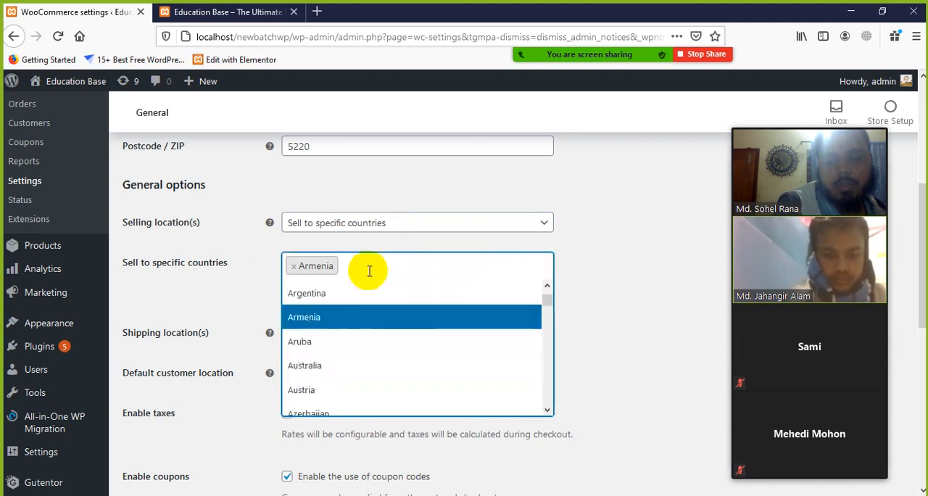
left_click(338, 388)
left_click(392, 270)
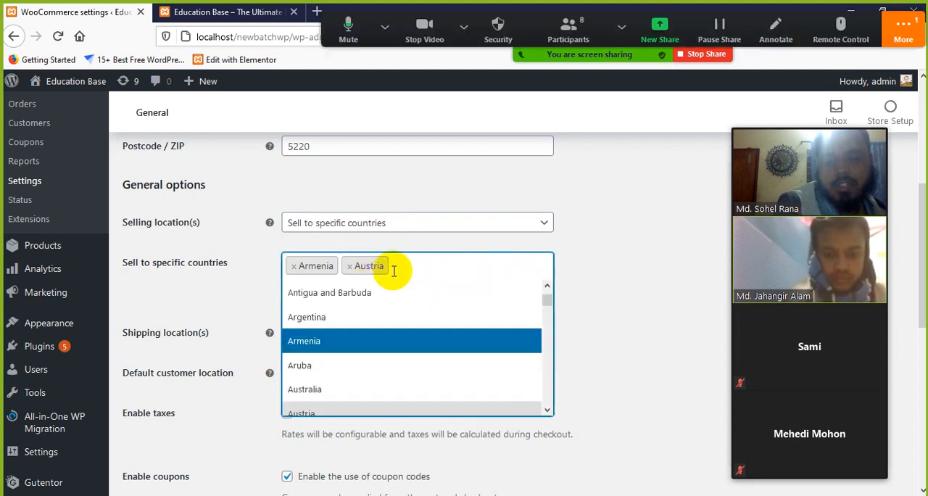
left_click(332, 392)
Step: Open the Zoom meeting chat, read the participant's message, and close the chat window
left_click(908, 26)
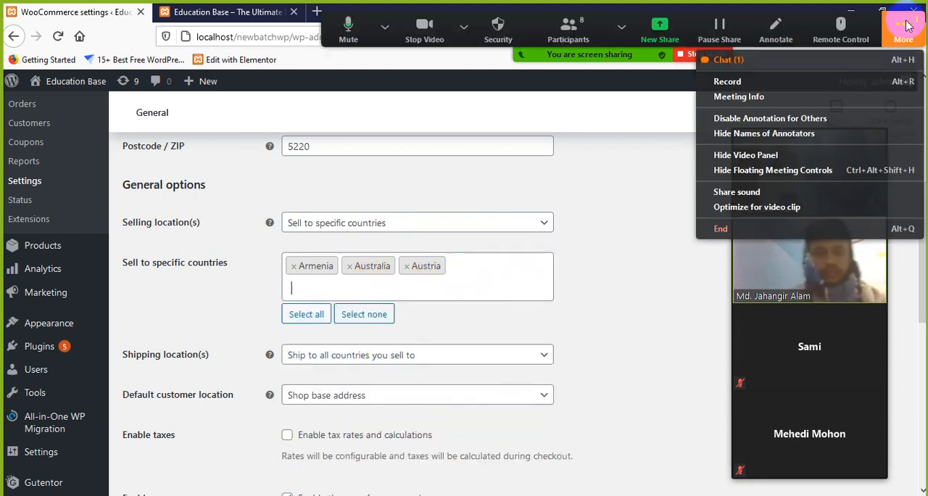
left_click(787, 63)
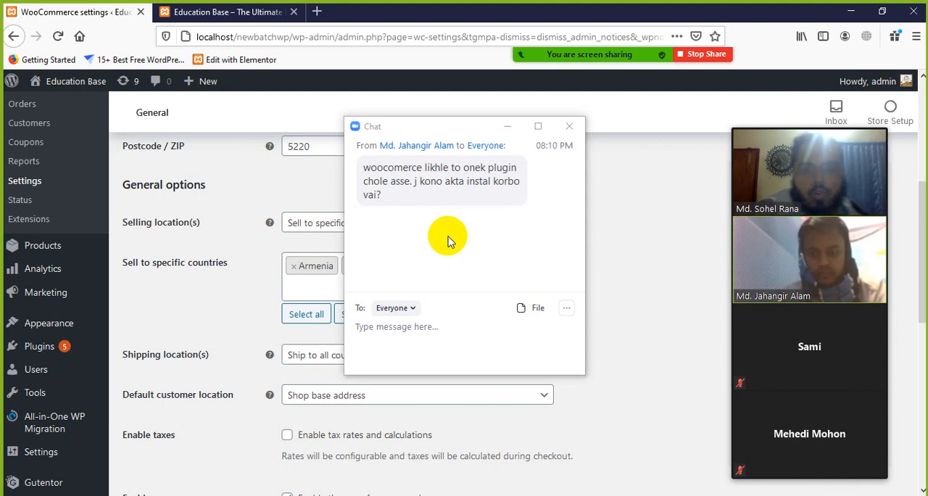
left_click(569, 126)
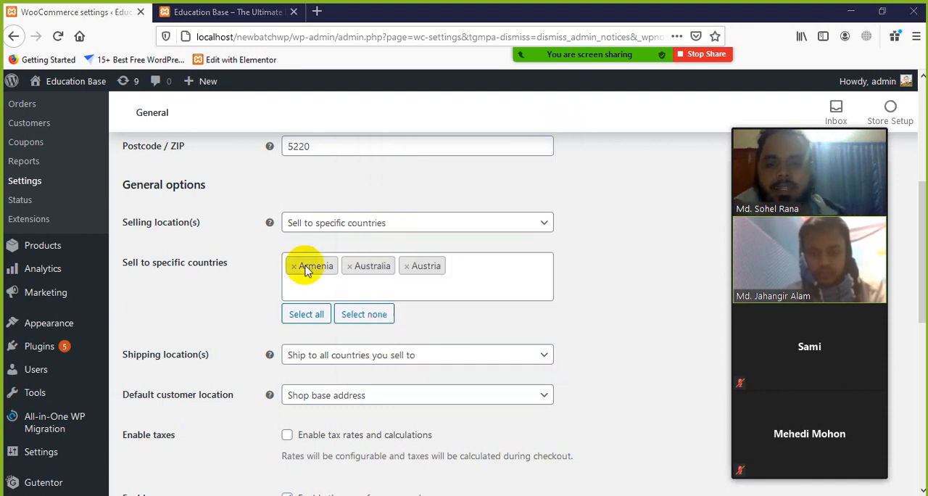
Step: Open the page for adding new plugins in a separate browser tab and switch to it
scroll(69, 341, "down", 2)
mouse_move(58, 275)
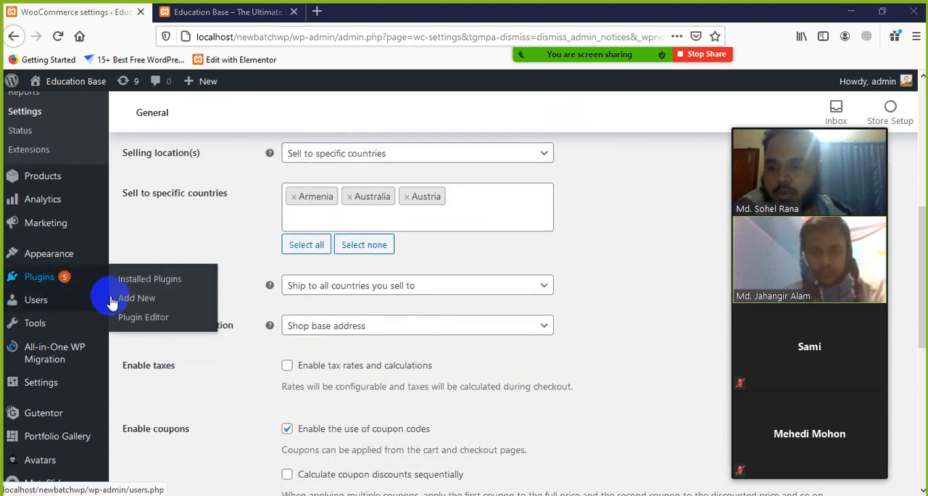
middle_click(140, 302)
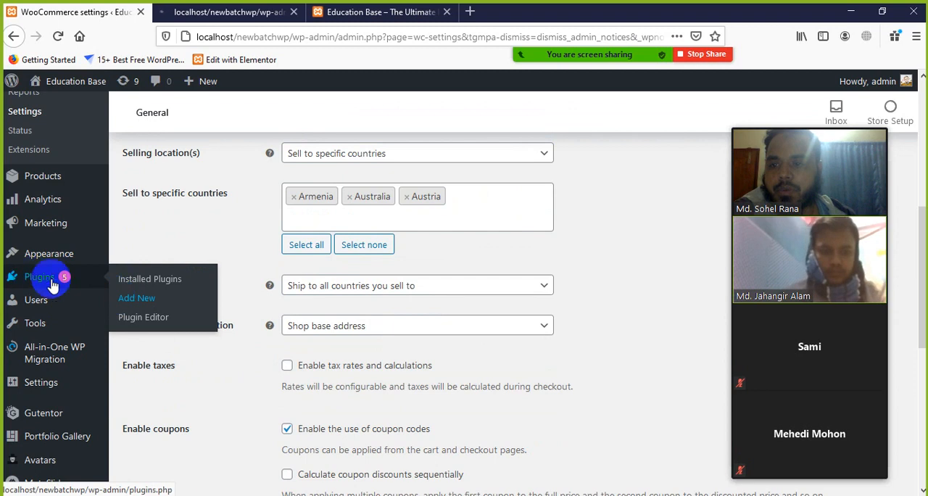
left_click(232, 20)
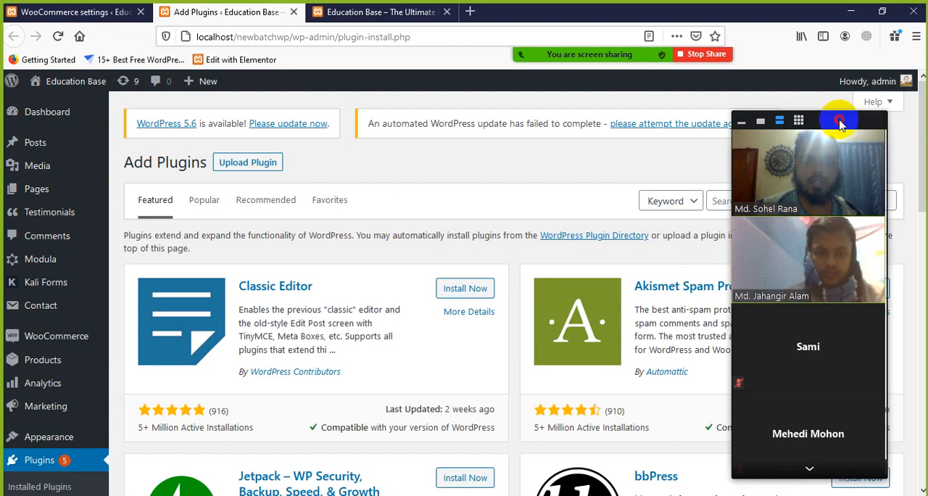
Step: Search the plugin directory for "woocommerce", moving the meeting's video strip out of the way
left_click_drag(840, 121, 671, 464)
left_click(813, 207)
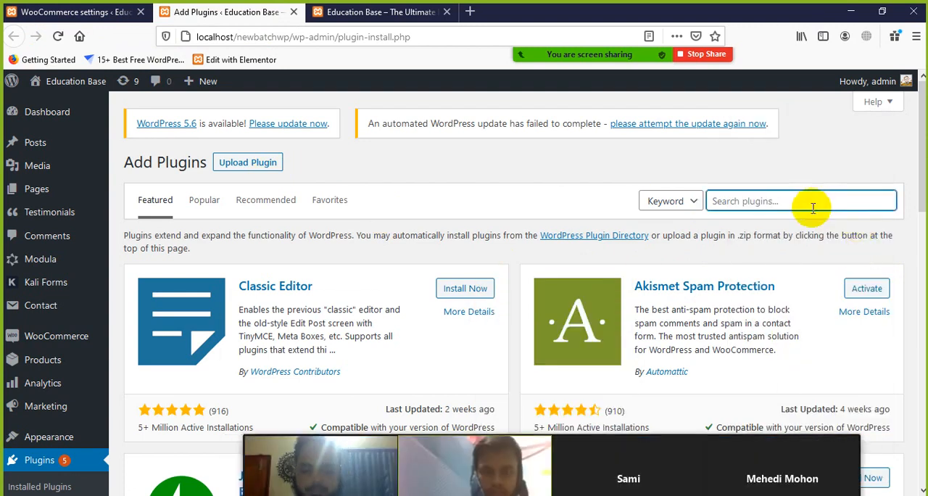
type("wooco")
type("mme")
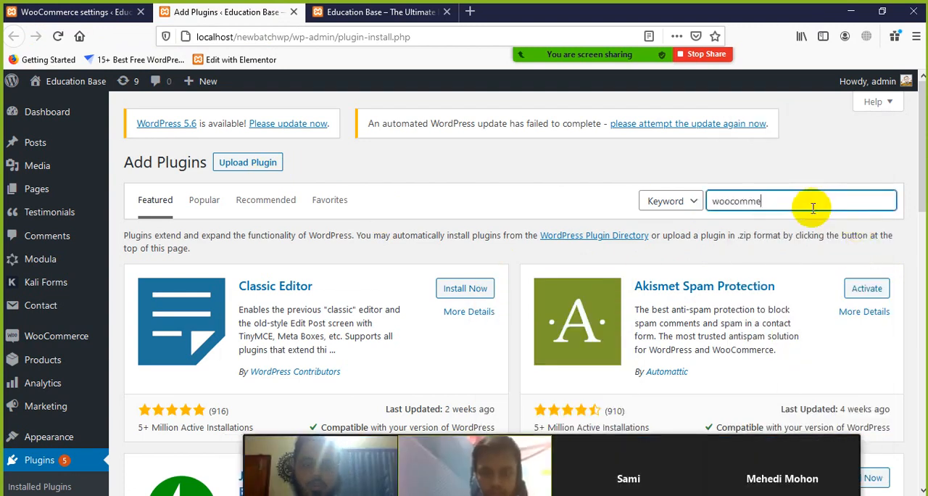
type("rce")
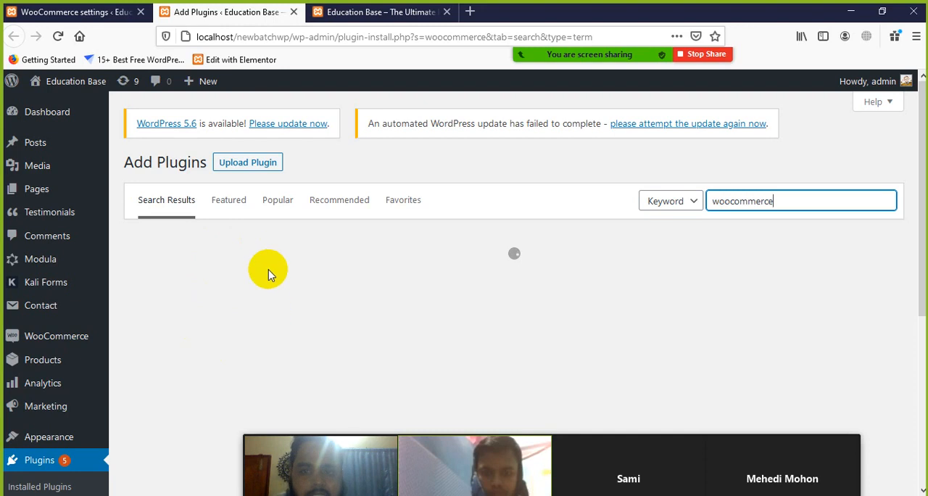
left_click_drag(381, 449, 452, 428)
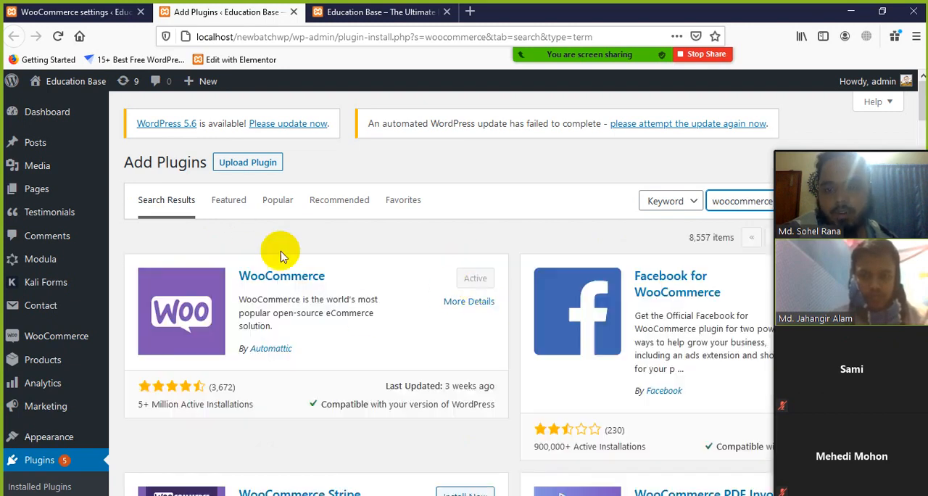
Step: Compare the plugins in the search results and examine the author credit on the WooCommerce entry
scroll(246, 293, "down", 2)
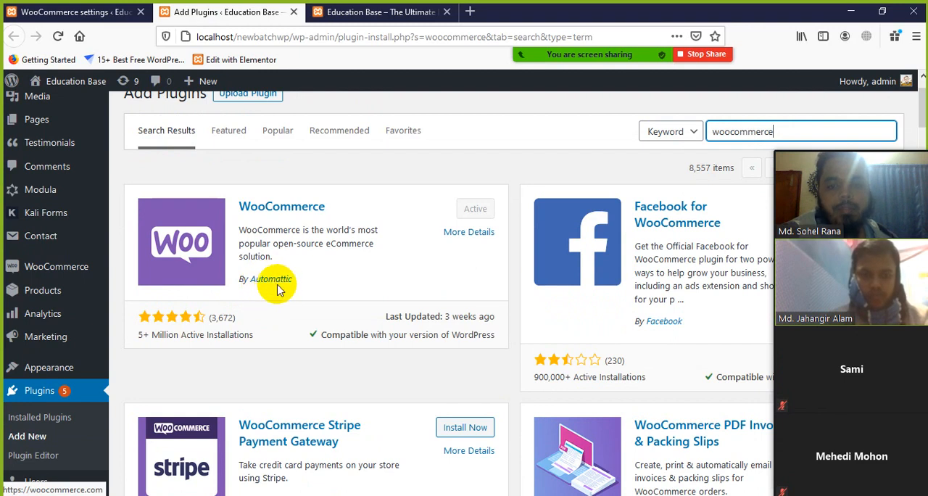
scroll(293, 287, "down", 1)
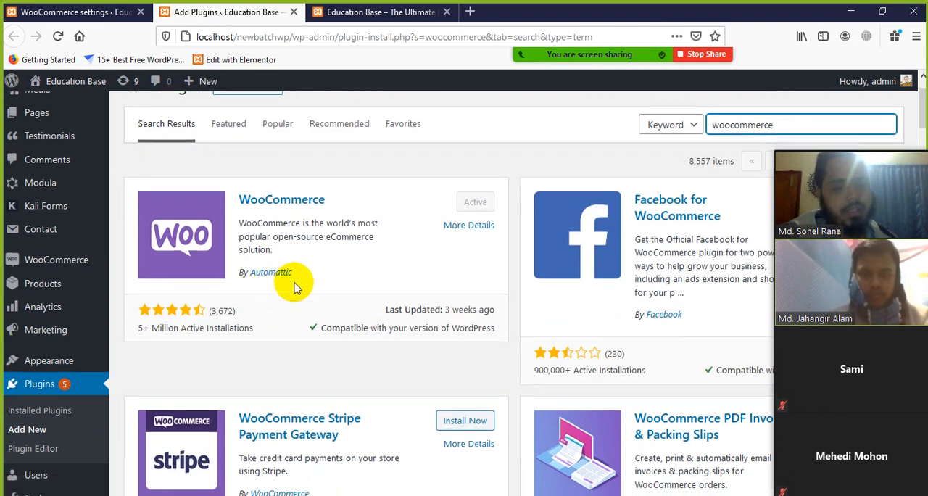
scroll(294, 287, "down", 2)
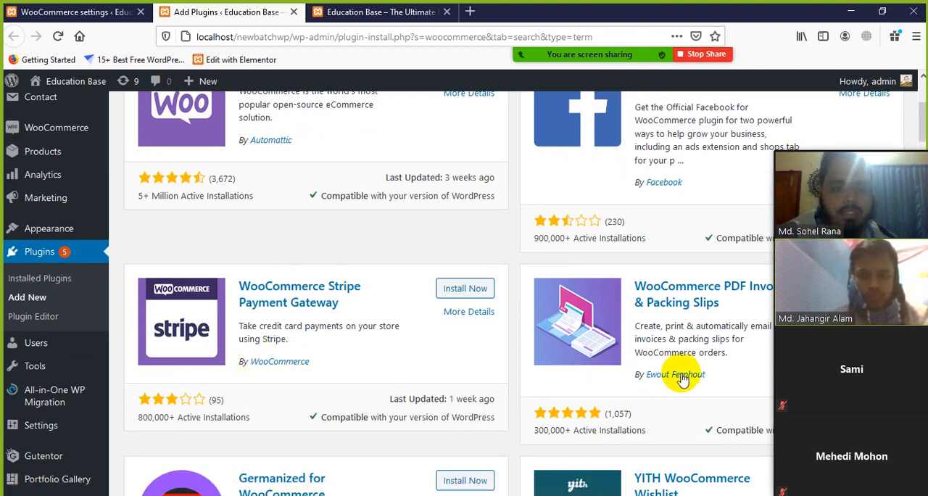
scroll(450, 256, "up", 3)
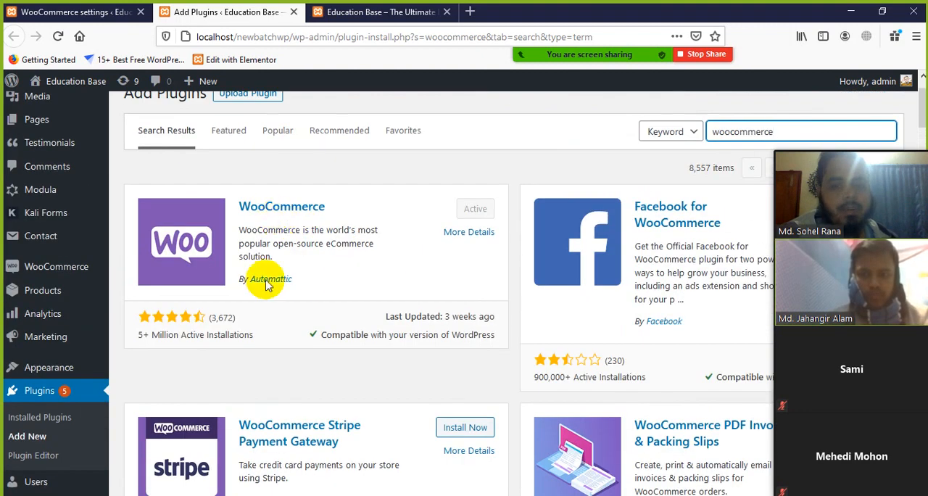
left_click_drag(243, 278, 370, 281)
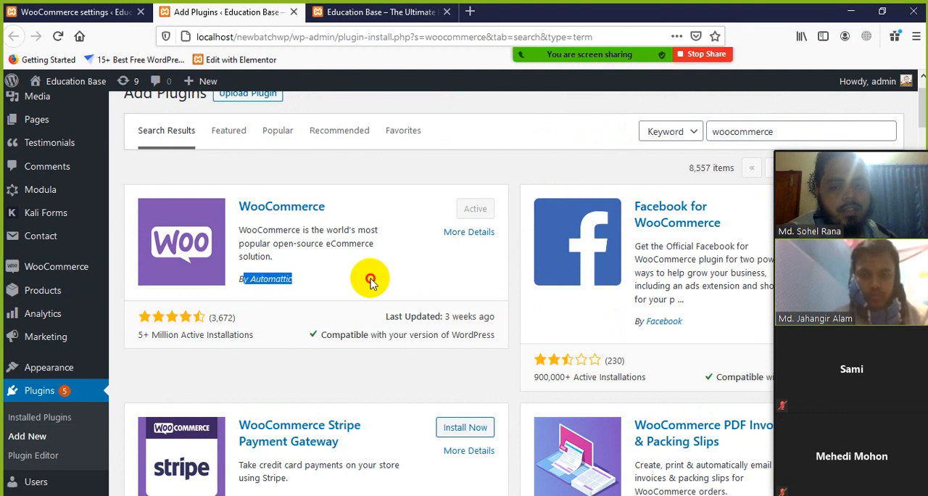
left_click(370, 279)
left_click_drag(298, 280, 249, 279)
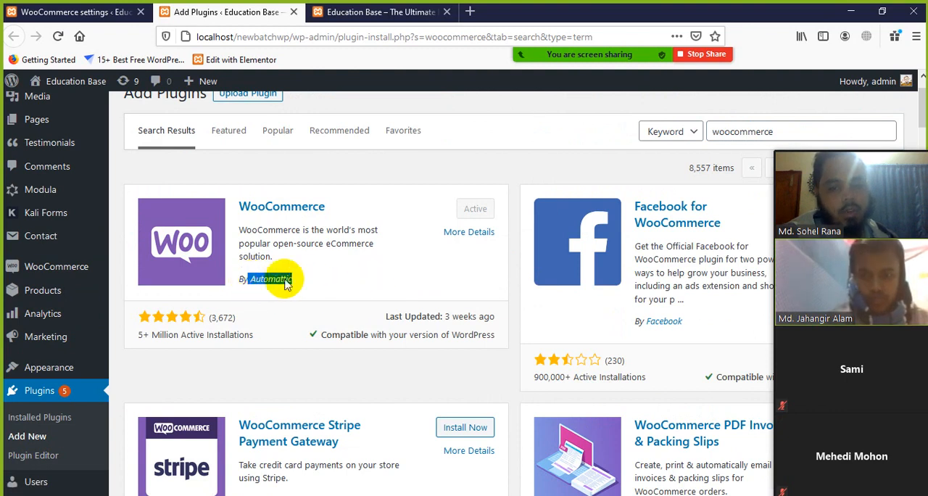
left_click(346, 278)
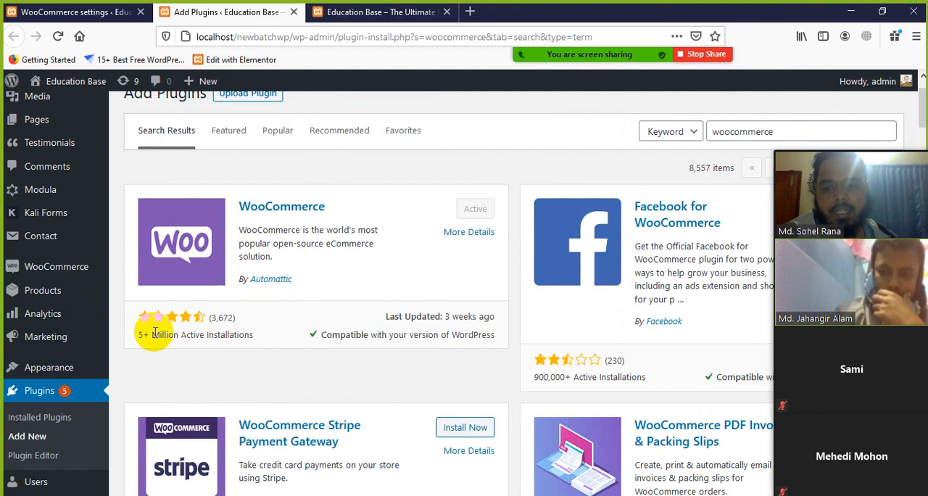
Step: Examine the WooCommerce entry's active installations, description and author, and close the Add Plugins tab
left_click_drag(131, 339, 243, 343)
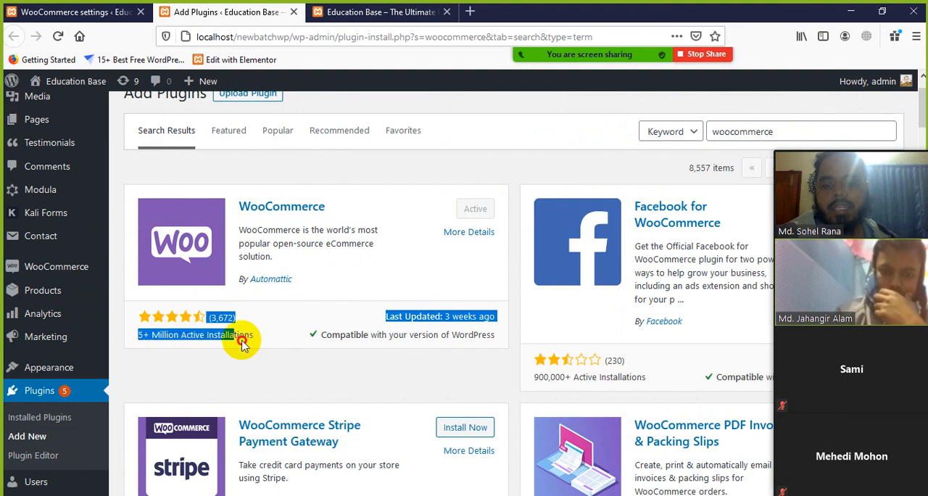
left_click(429, 255)
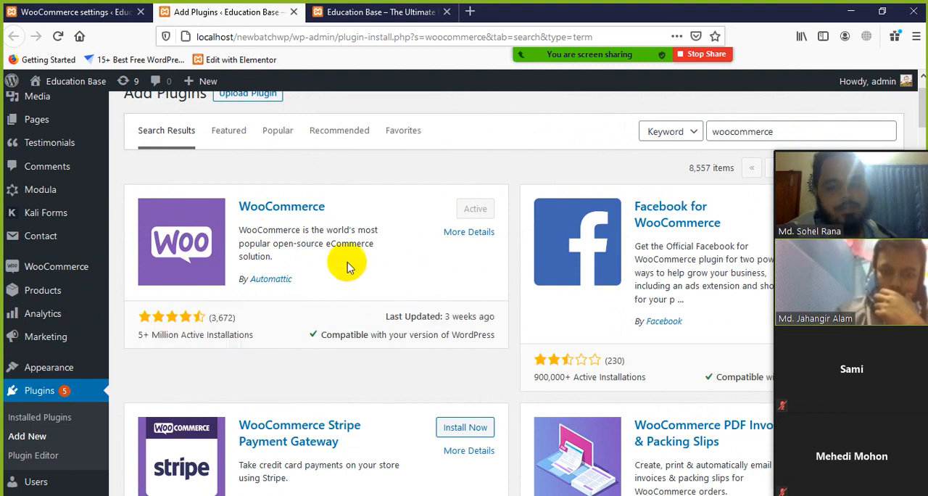
scroll(346, 267, "up", 2)
left_click_drag(314, 342, 190, 285)
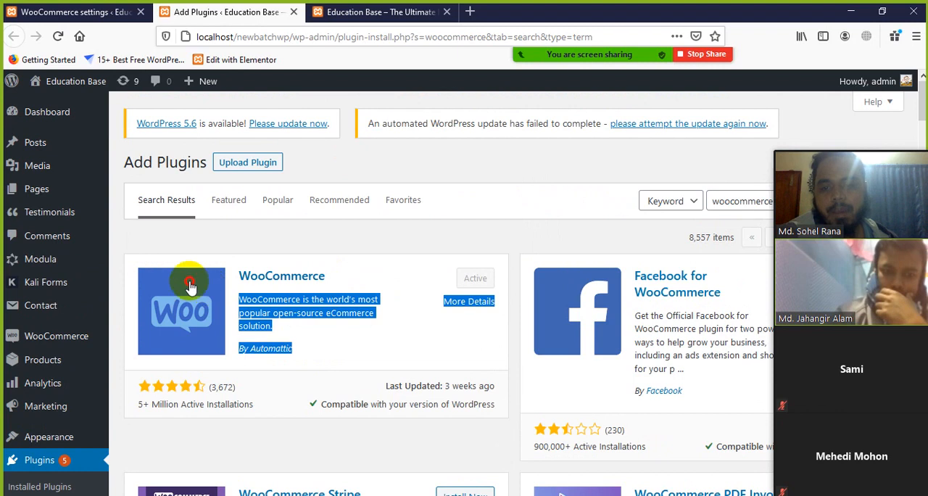
left_click(410, 322)
left_click_drag(311, 348, 259, 348)
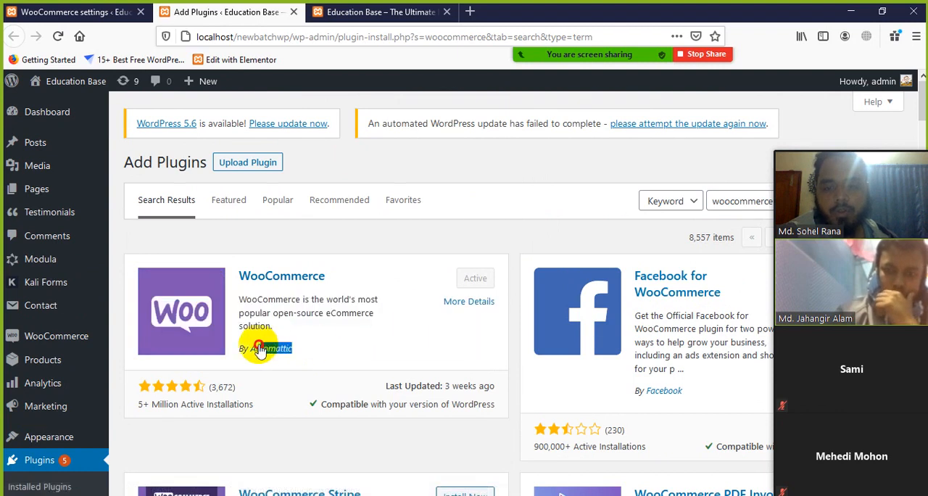
left_click(414, 358)
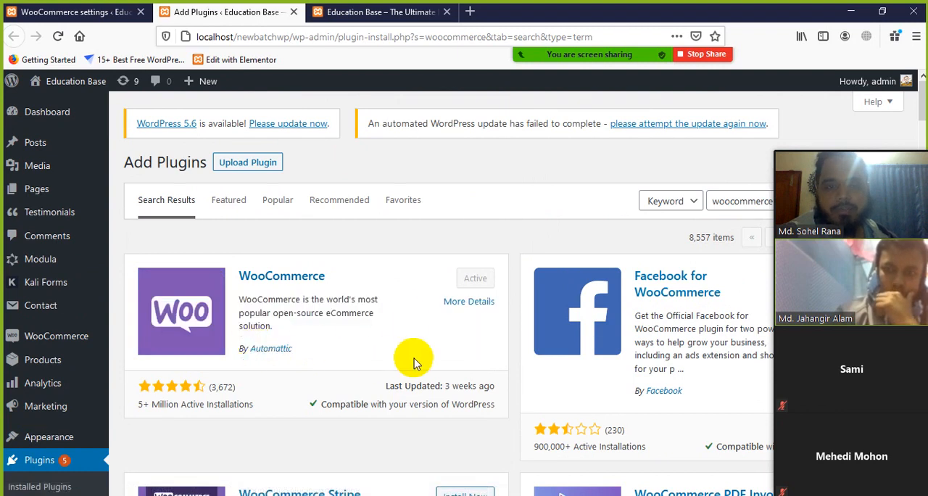
left_click(295, 14)
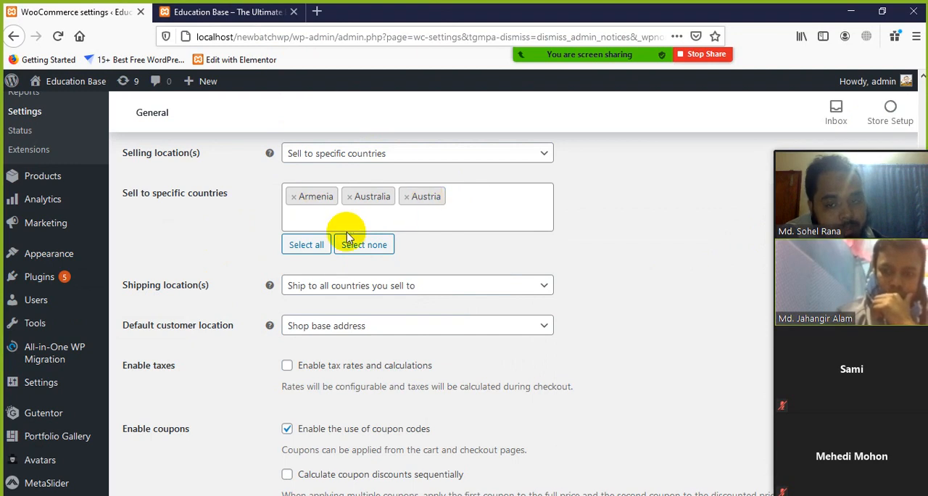
Step: Remove Armenia, Australia and Austria from the specific countries and set the selling locations to "Sell to all countries"
scroll(343, 235, "up", 2)
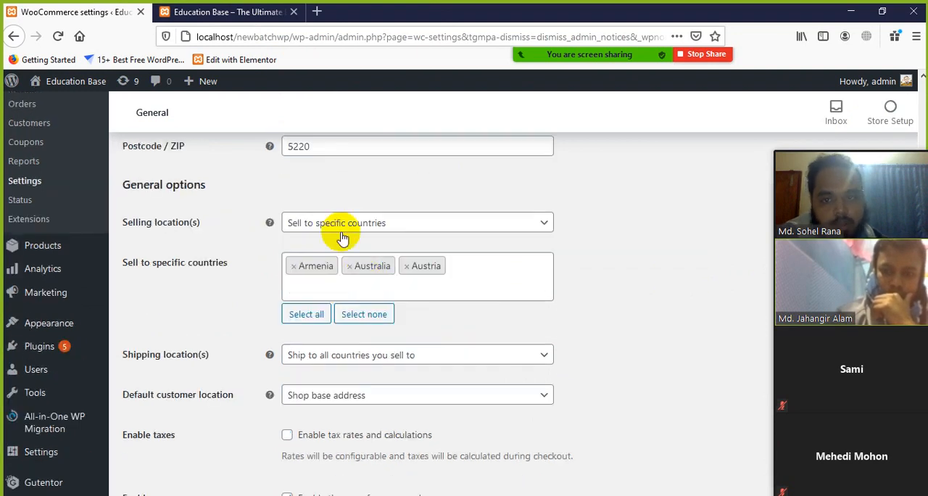
left_click(294, 268)
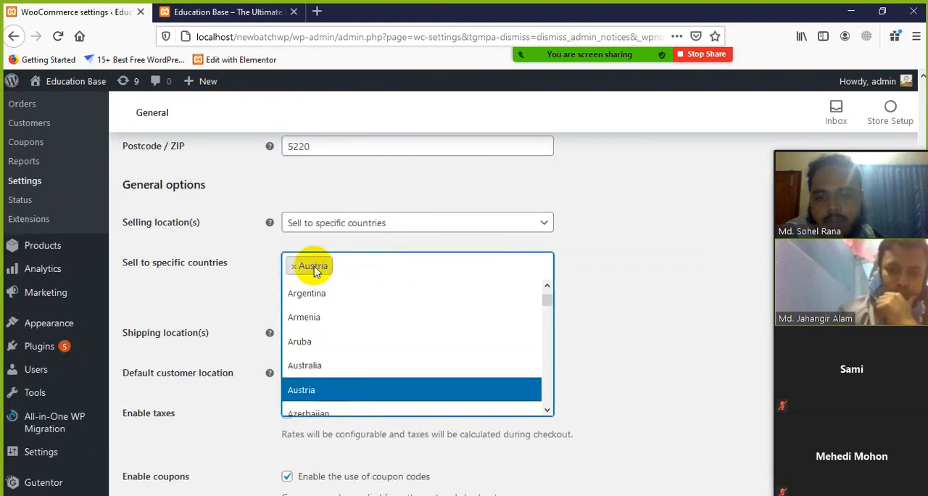
left_click(294, 266)
left_click(528, 228)
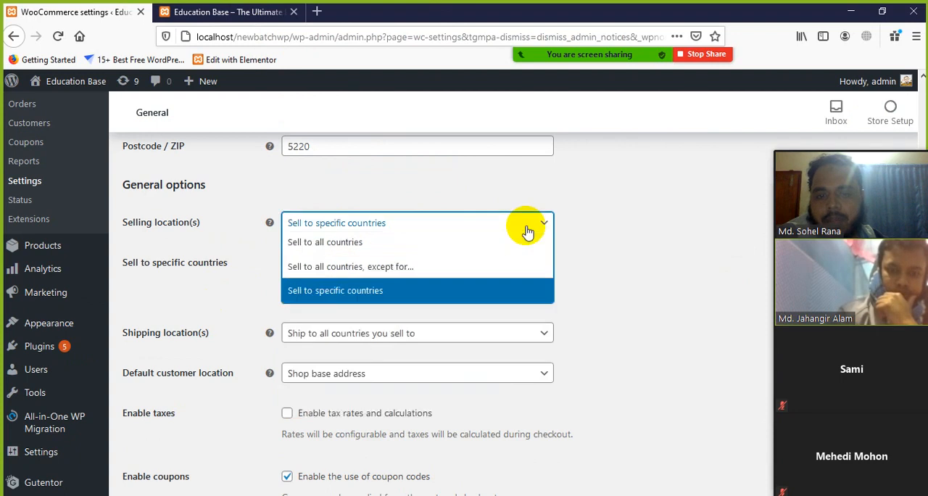
left_click(331, 242)
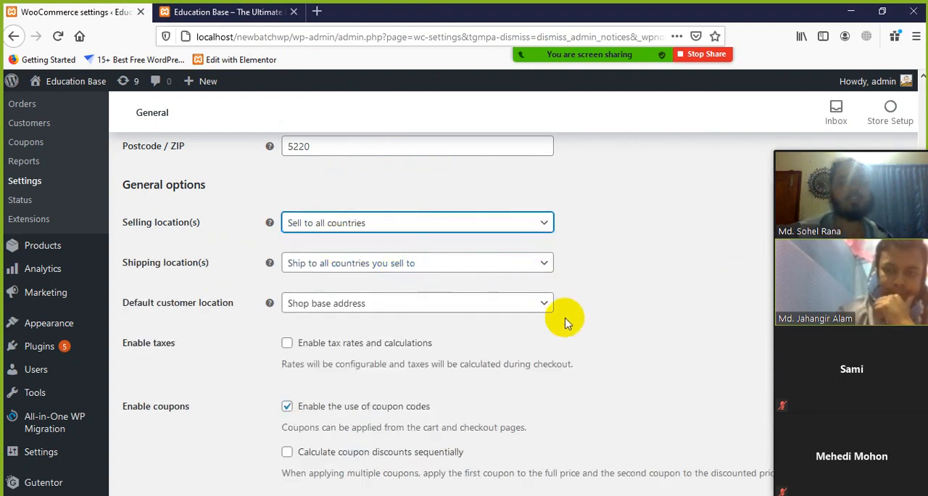
Step: Review the available shipping location choices in the general options and close the list without choosing another
scroll(191, 271, "down", 2)
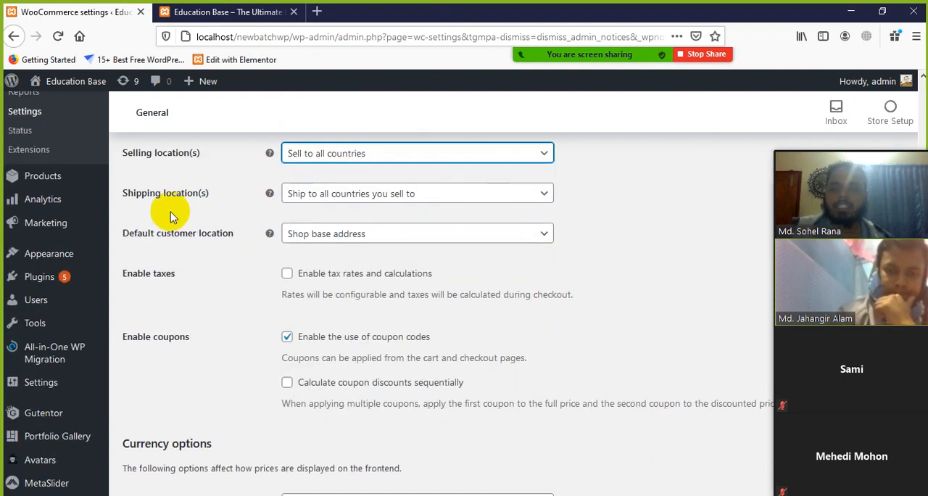
scroll(177, 215, "up", 2)
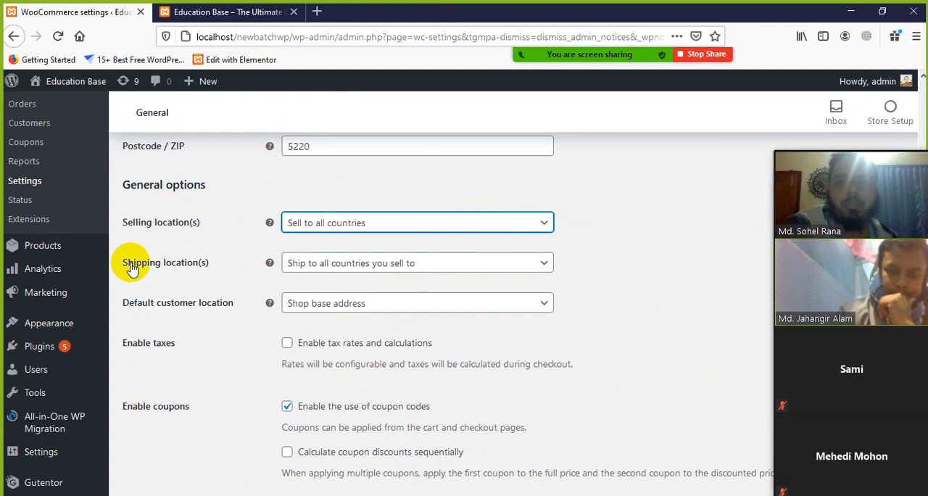
left_click(433, 263)
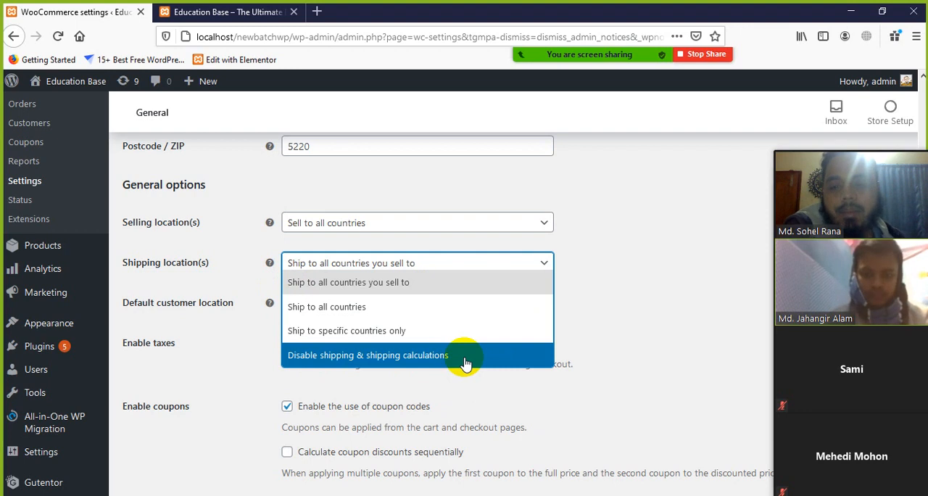
left_click_drag(635, 356, 573, 327)
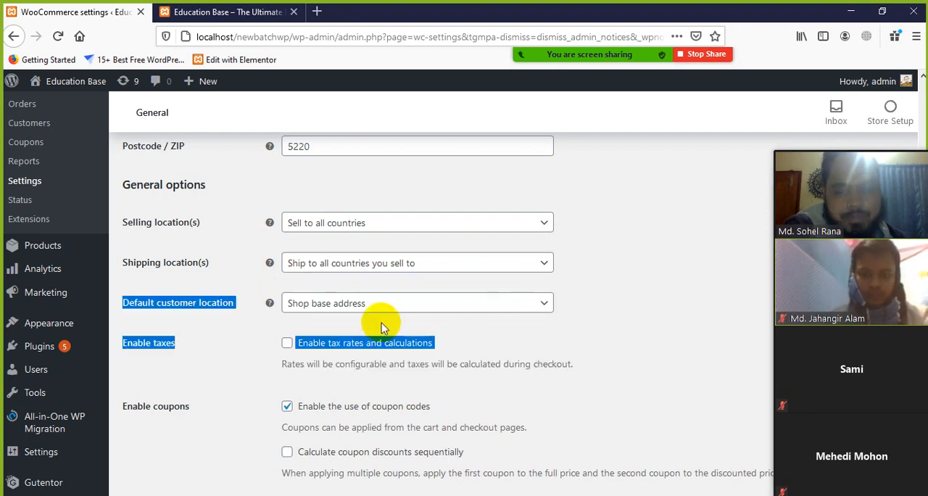
scroll(376, 326, "down", 2)
scroll(384, 290, "up", 1)
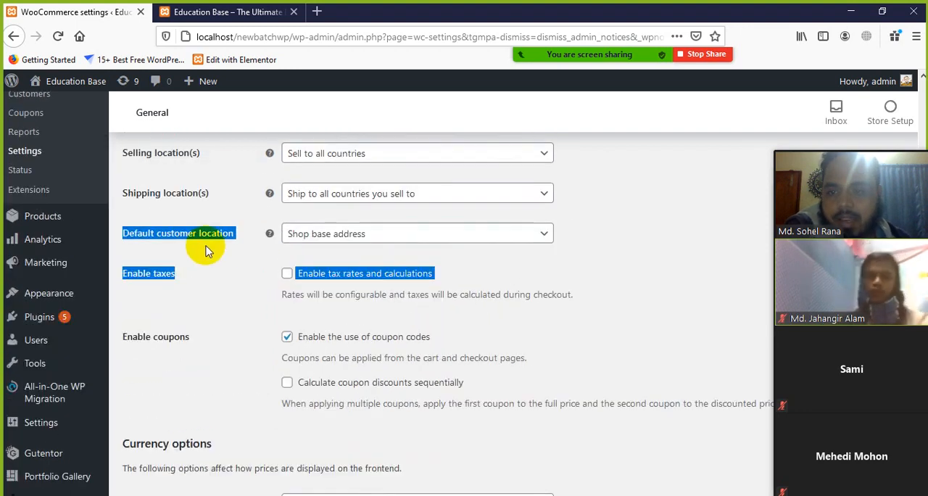
Step: Try Geolocate as the default customer location, and set the option back to "Shop base address"
left_click(211, 200)
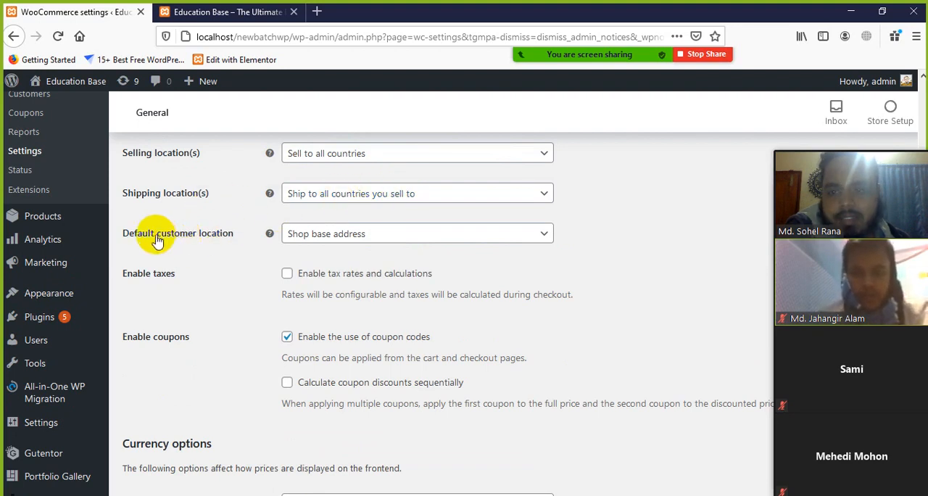
left_click(307, 242)
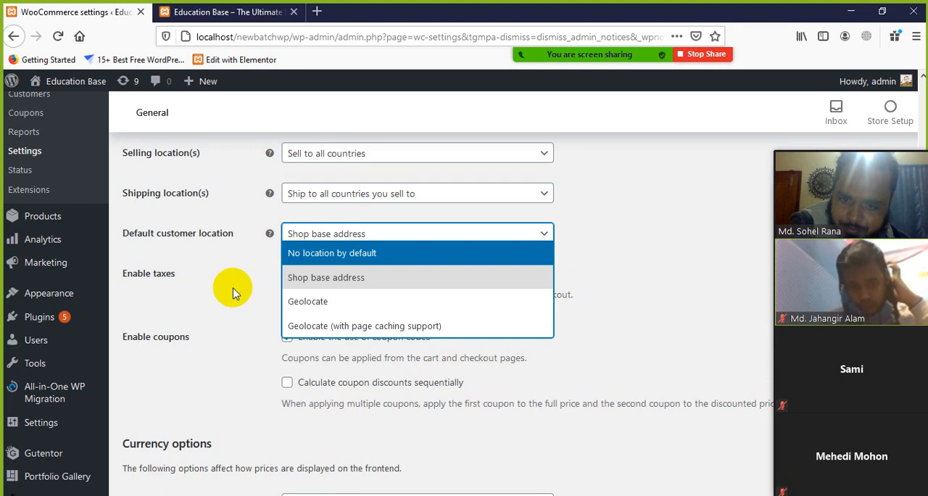
left_click(331, 301)
left_click(535, 238)
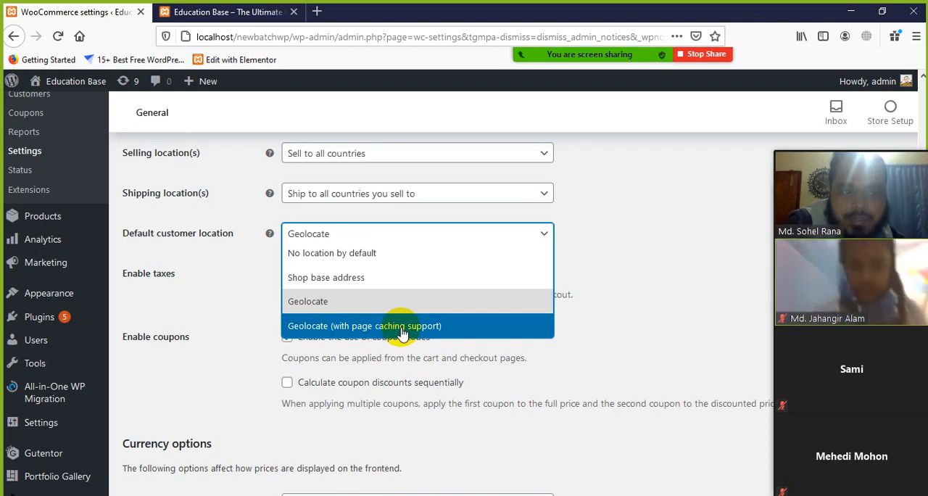
left_click(338, 276)
Step: Enable tax rates and calculations in the general store options
scroll(362, 341, "down", 2)
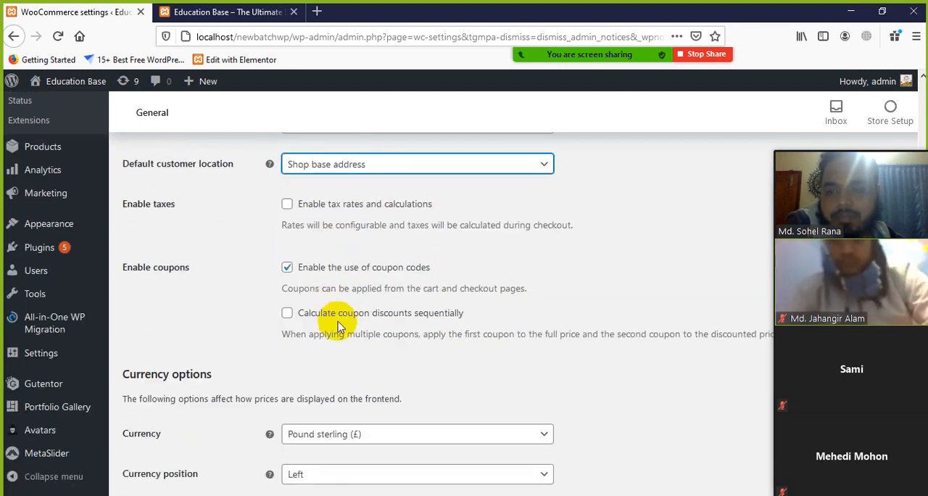
left_click(286, 207)
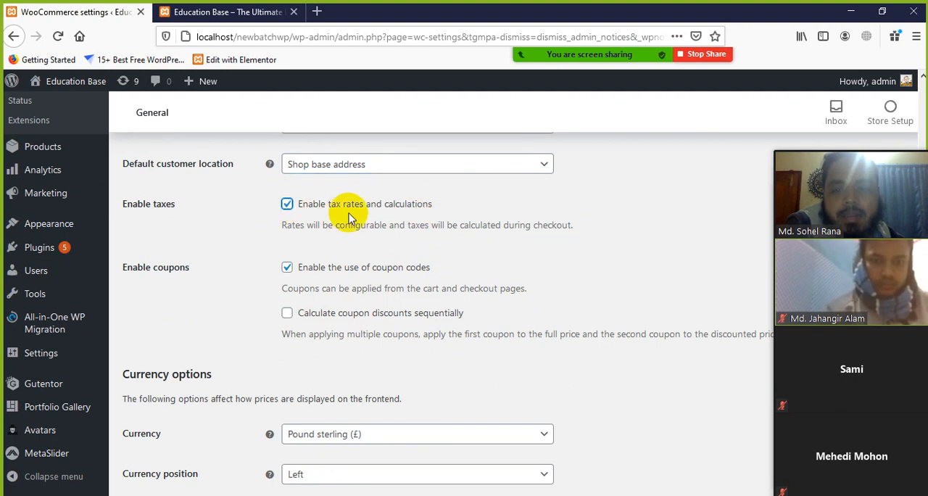
scroll(305, 276, "down", 1)
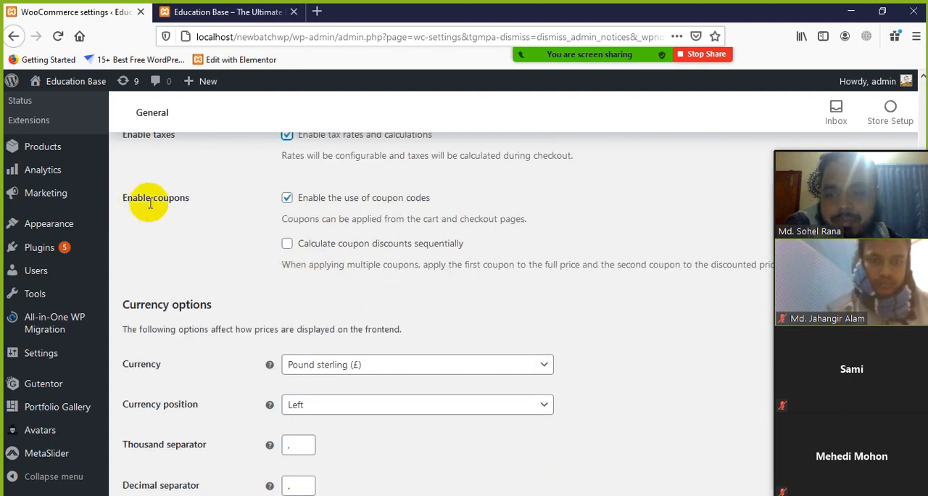
scroll(507, 305, "up", 2)
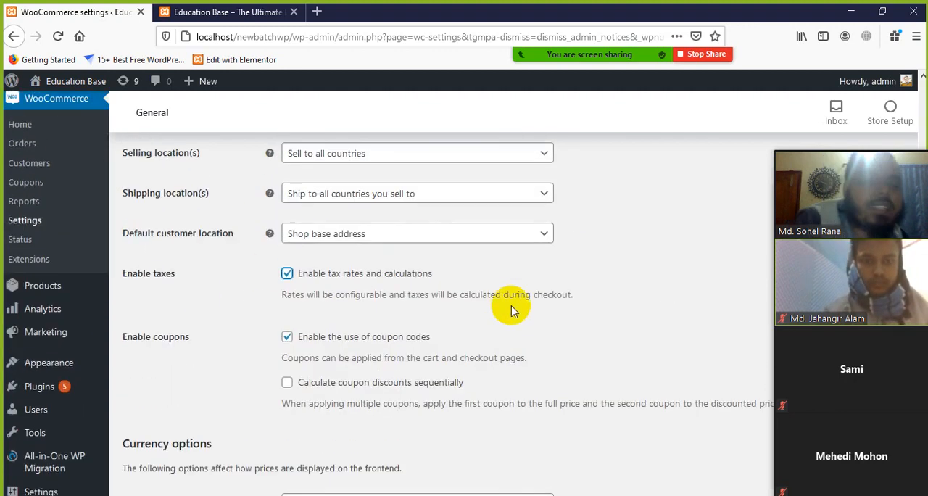
scroll(512, 309, "down", 1)
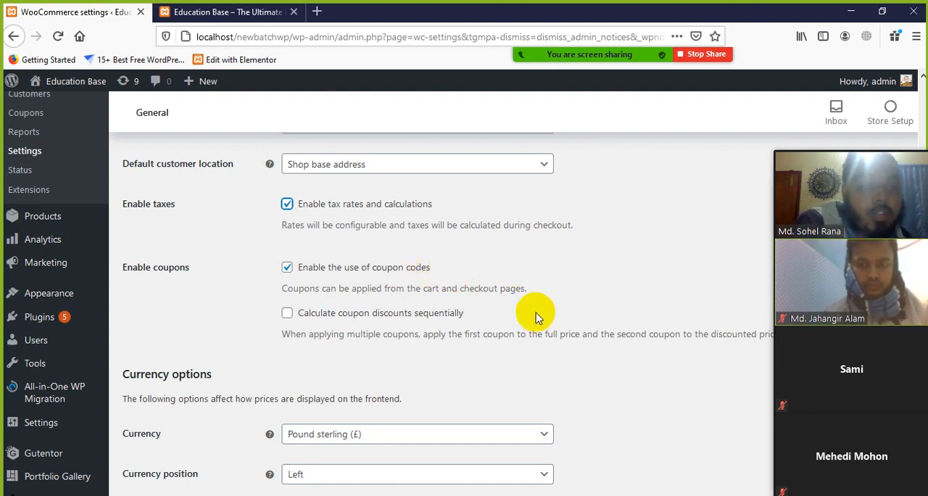
Step: Examine the Enable coupons setting and its option for the use of coupon codes
left_click_drag(429, 268, 307, 270)
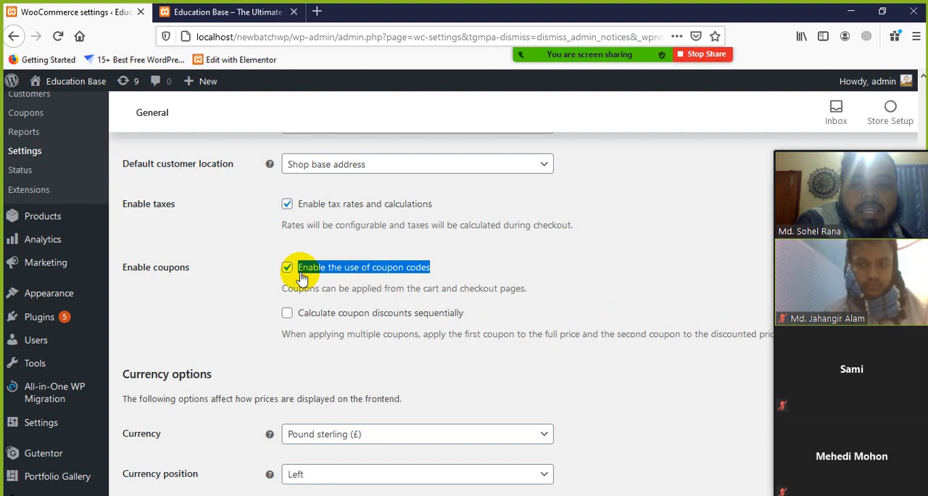
left_click(580, 301)
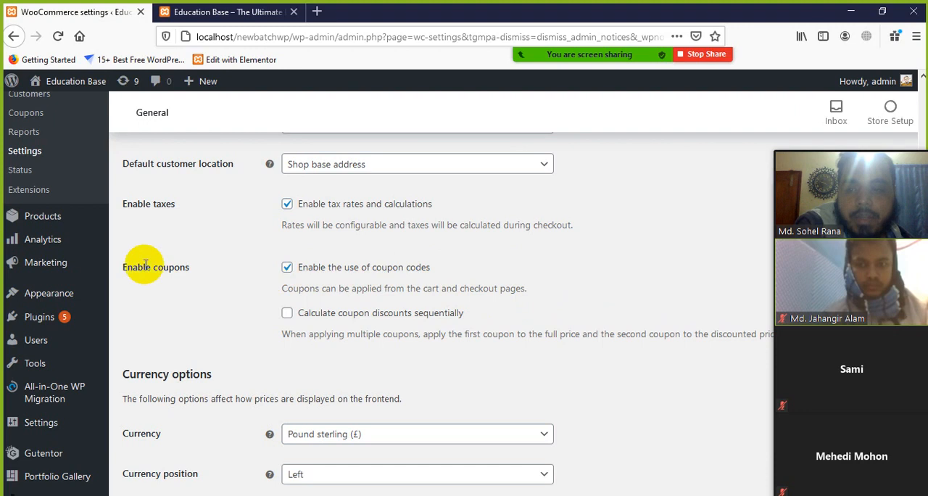
left_click_drag(126, 270, 193, 270)
left_click(521, 277)
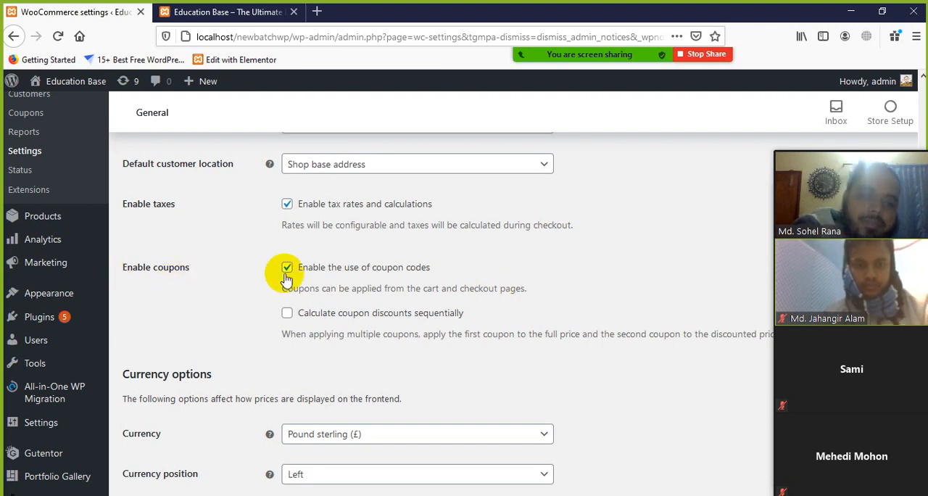
left_click_drag(441, 271, 371, 261)
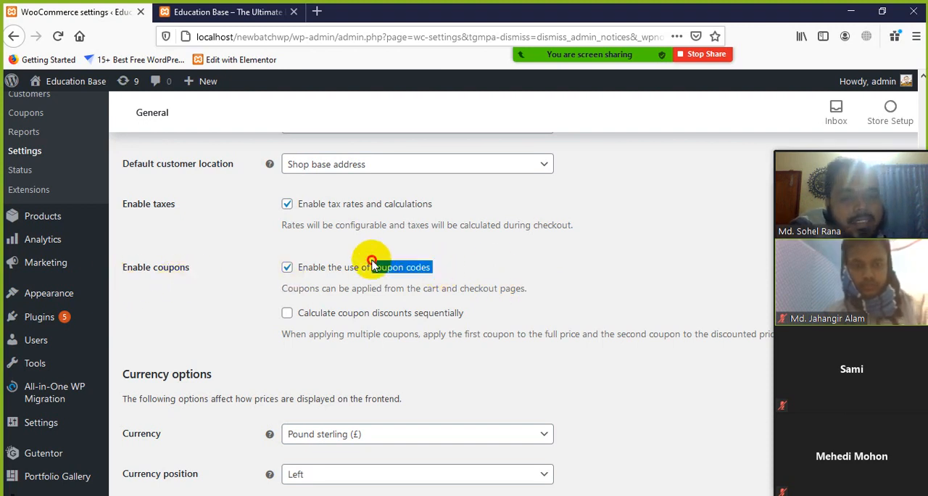
left_click(539, 266)
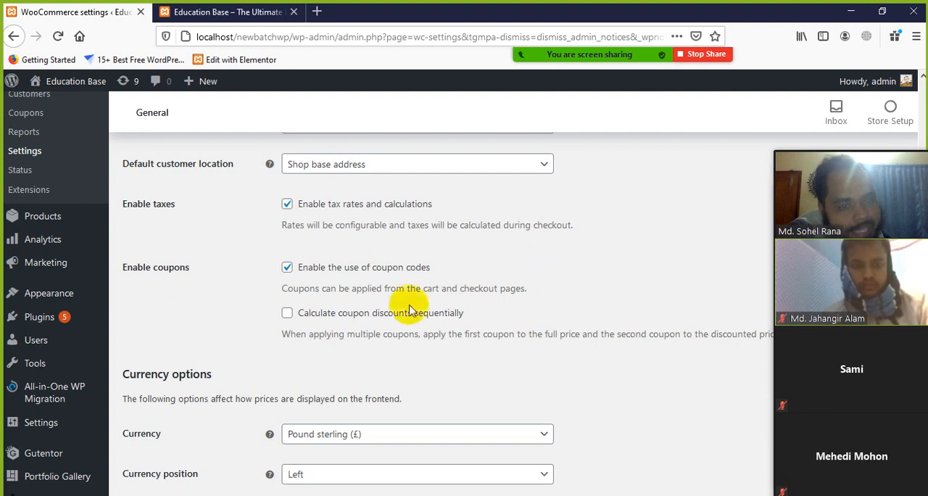
Step: Try the "Calculate coupon discounts sequentially" option, uncover its full description behind the meeting's video strip, and disable the option again
scroll(427, 314, "down", 1)
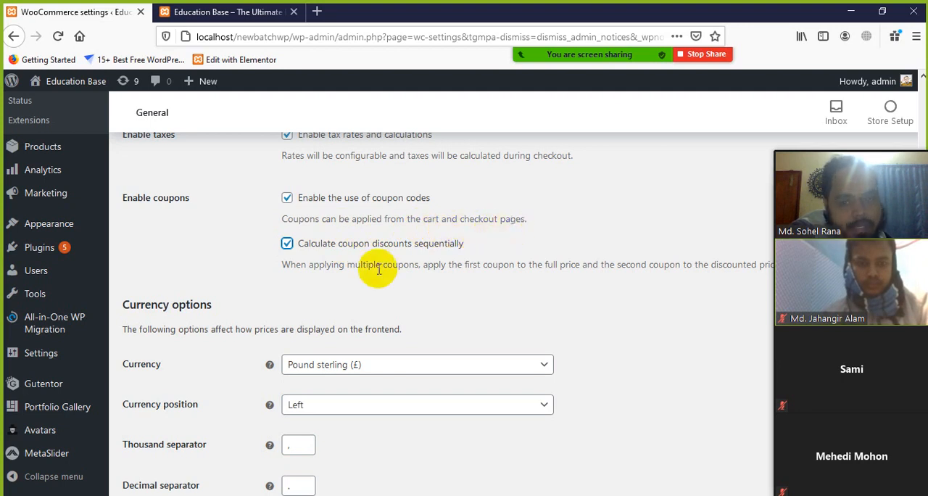
scroll(333, 283, "down", 1)
scroll(333, 283, "down", 1)
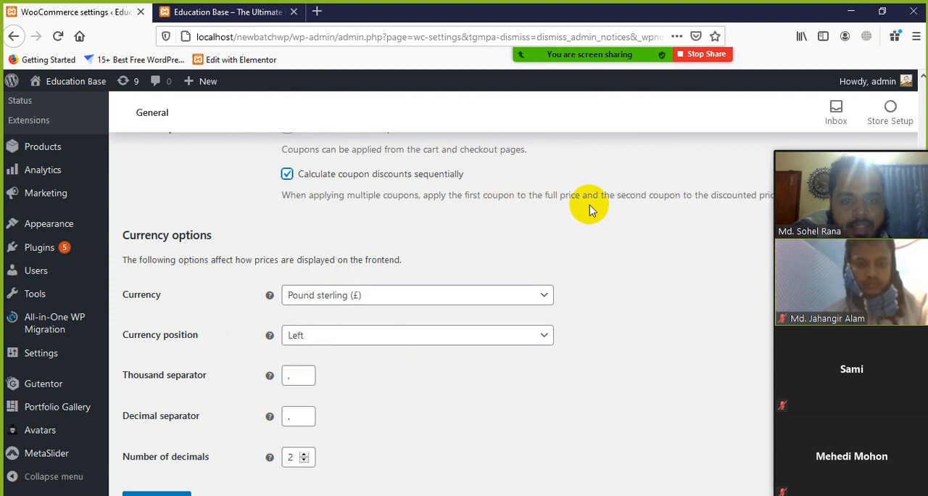
scroll(589, 210, "down", 3)
scroll(589, 210, "up", 3)
mouse_move(866, 145)
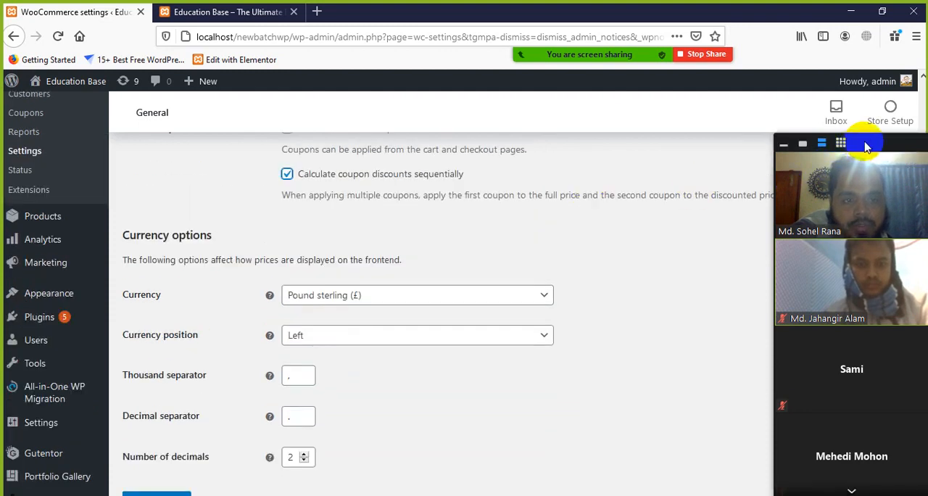
left_click_drag(867, 146, 733, 213)
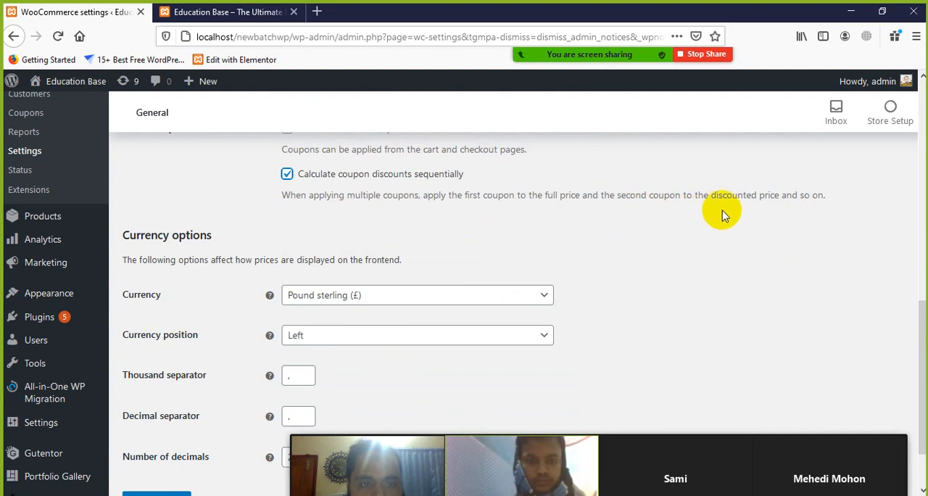
mouse_move(631, 458)
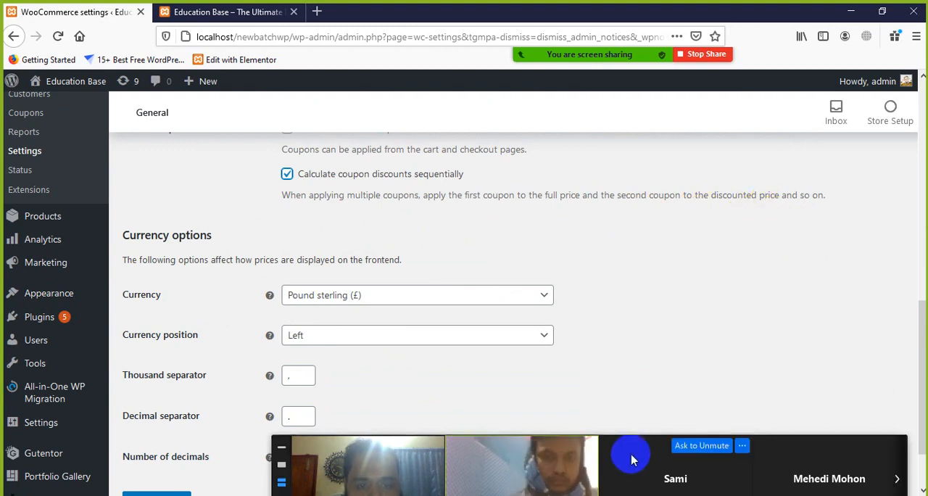
left_click_drag(631, 458, 636, 290)
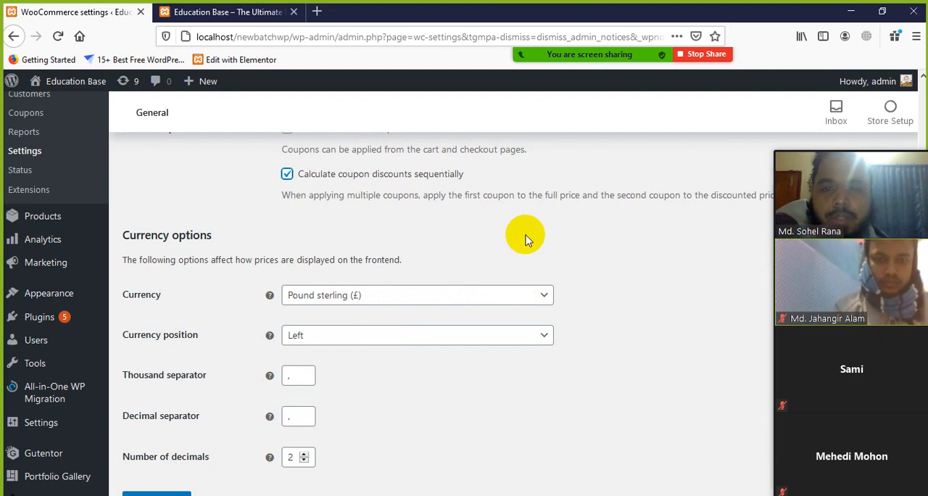
left_click(287, 174)
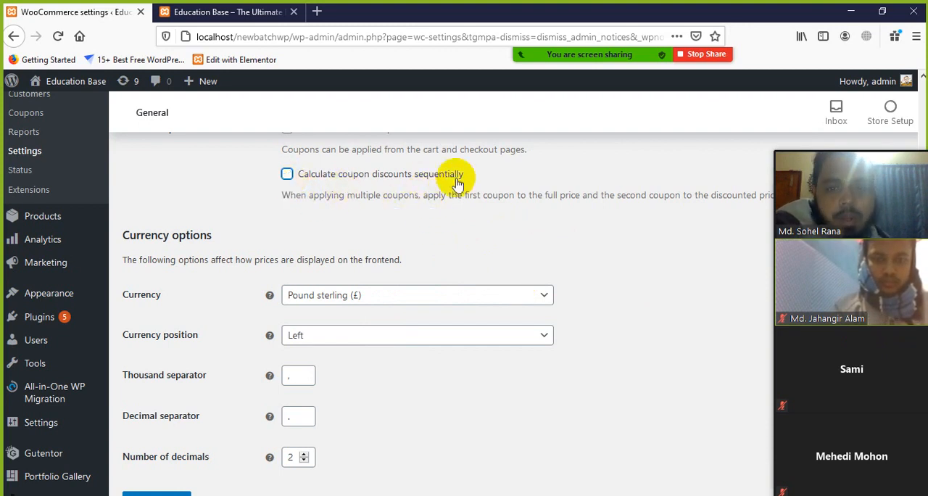
Step: Examine the sequential coupon discount option and its description of how multiple coupons apply to the price
left_click_drag(473, 174, 285, 174)
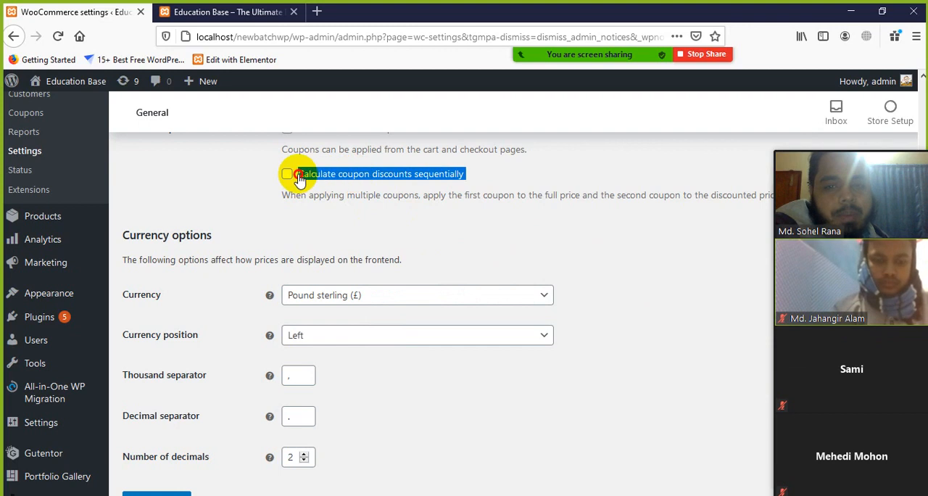
left_click(497, 234)
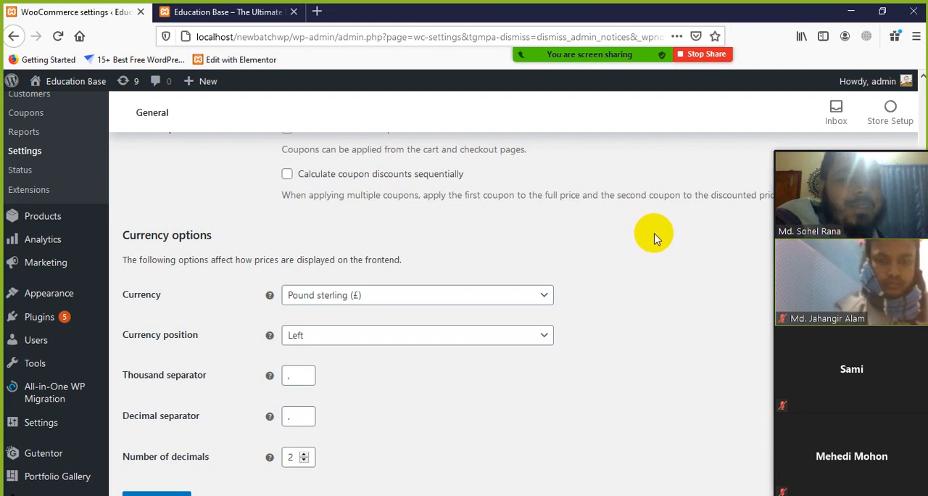
scroll(344, 274, "down", 2)
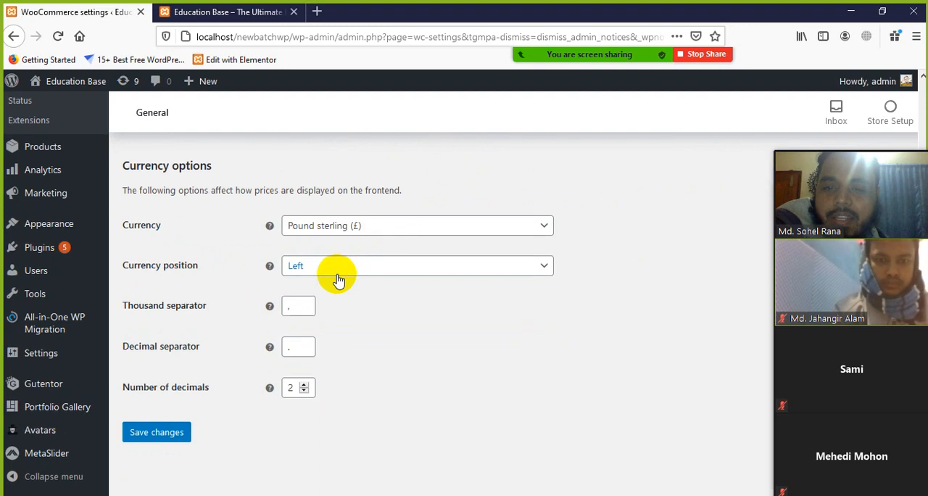
scroll(432, 209, "up", 4)
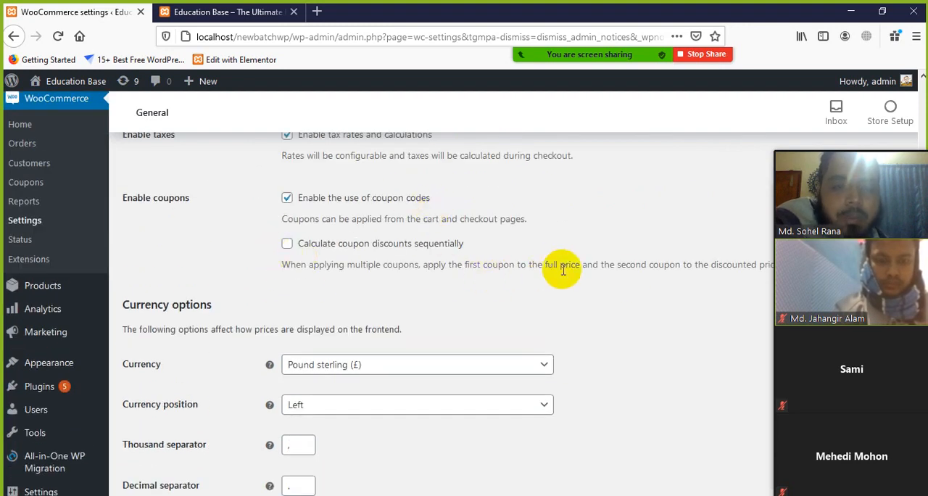
left_click_drag(743, 263, 711, 263)
left_click(689, 276)
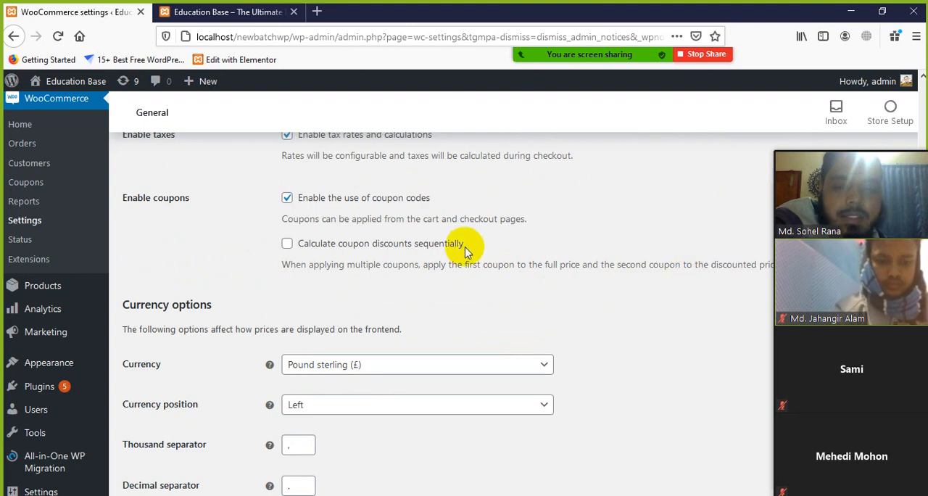
left_click_drag(465, 245, 418, 248)
left_click(563, 289)
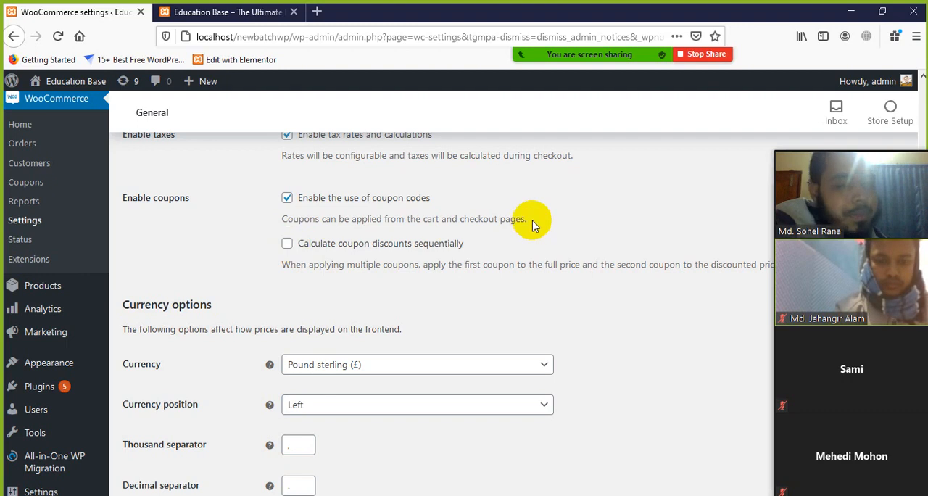
scroll(455, 270, "down", 2)
scroll(218, 271, "up", 2)
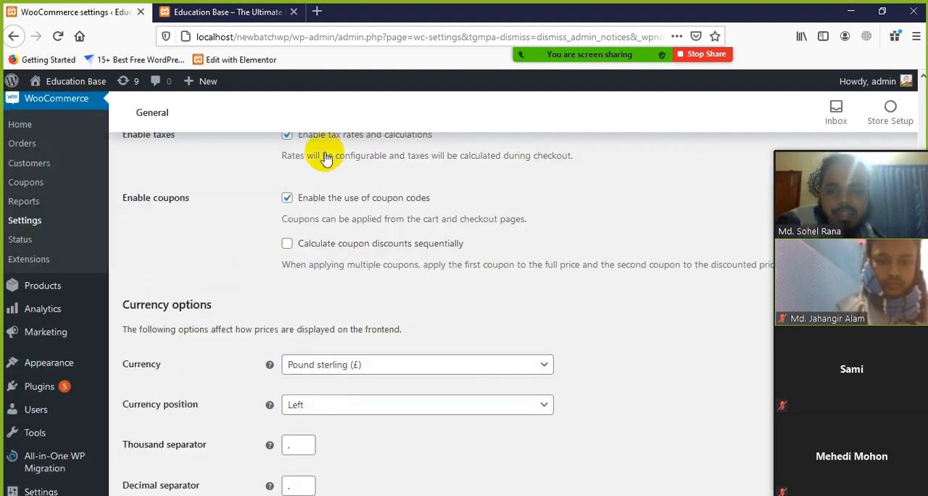
Step: Find "taka" among the store currencies and set the currency to Bangladeshi taka
scroll(217, 254, "down", 1)
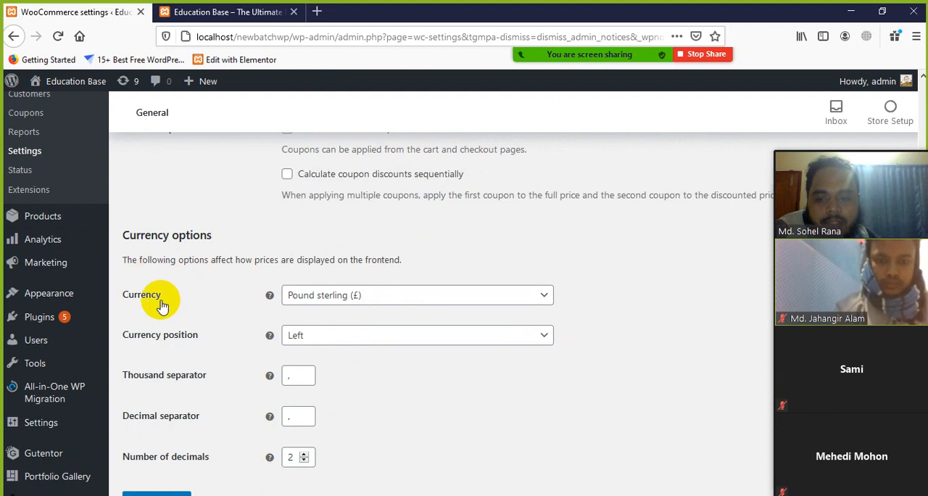
left_click(389, 302)
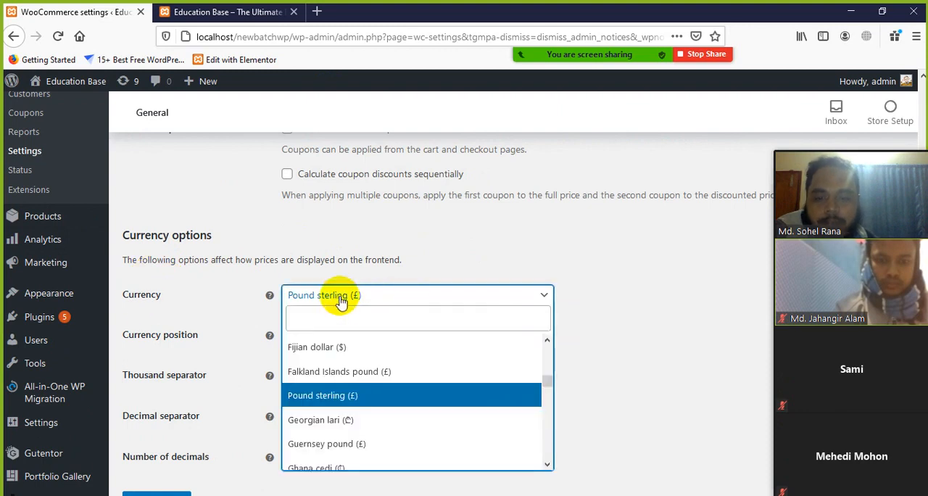
left_click(355, 319)
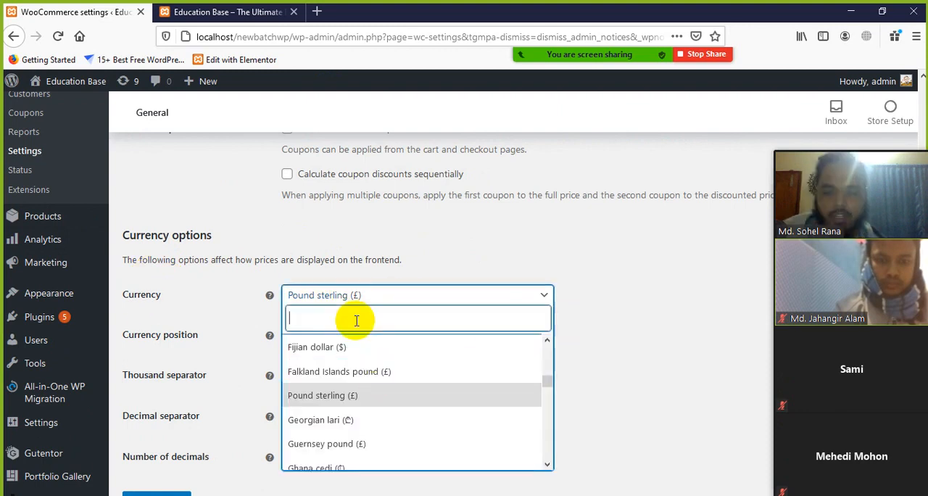
type("taka")
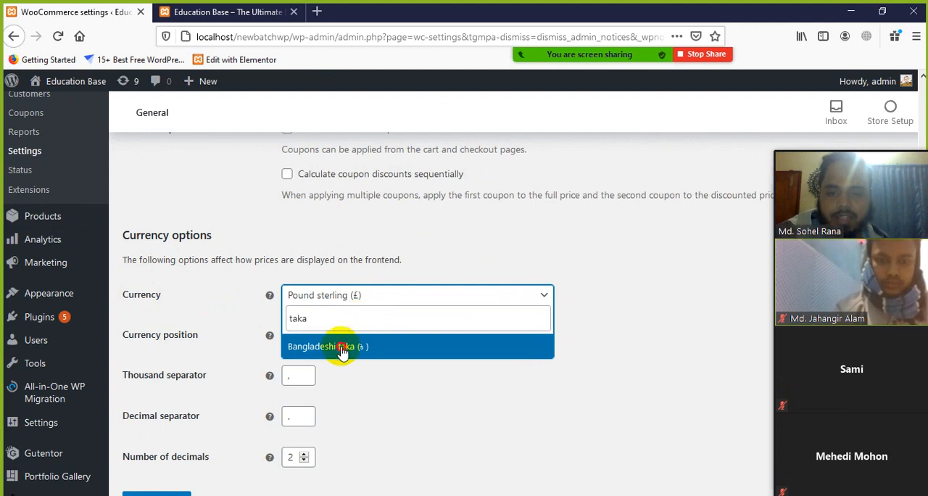
left_click(344, 348)
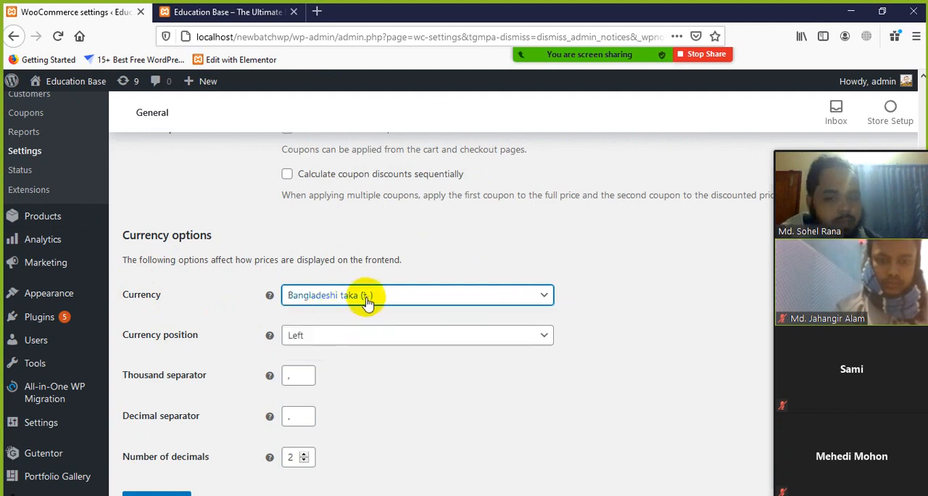
Step: Review the available currency position choices and close the list without choosing another
scroll(404, 399, "down", 2)
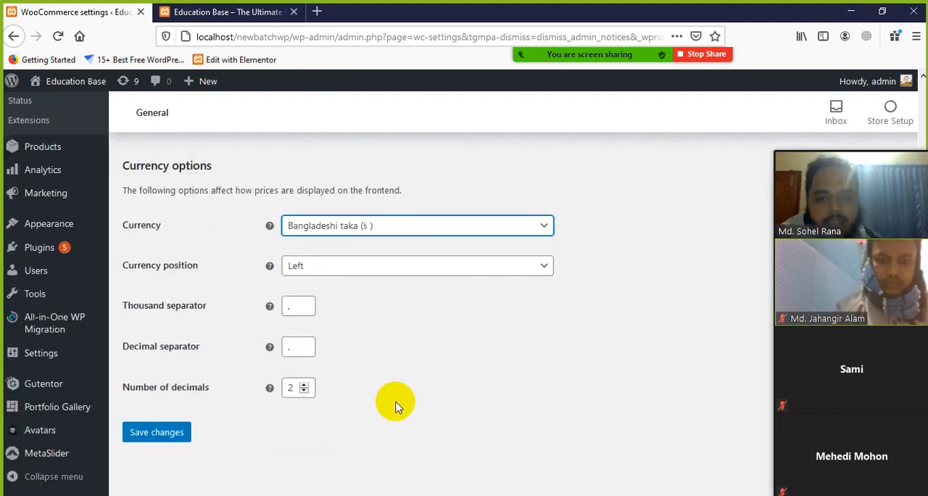
left_click(342, 270)
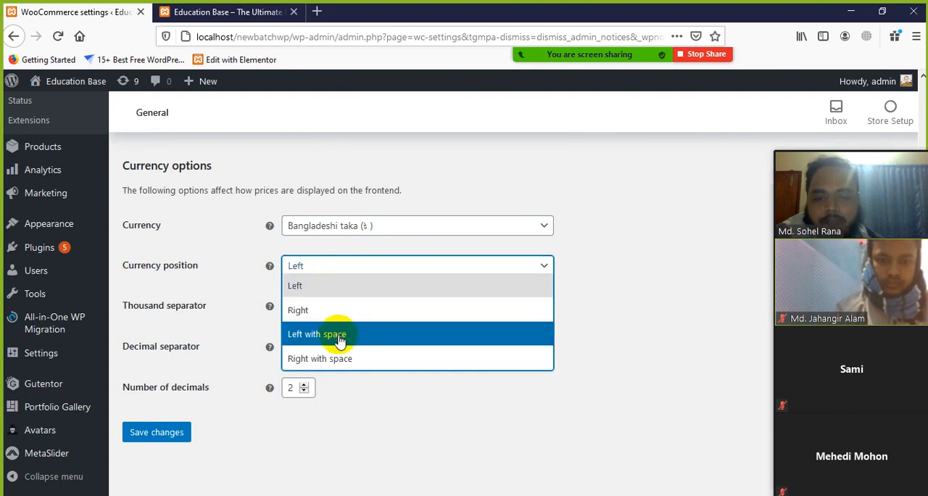
left_click(322, 272)
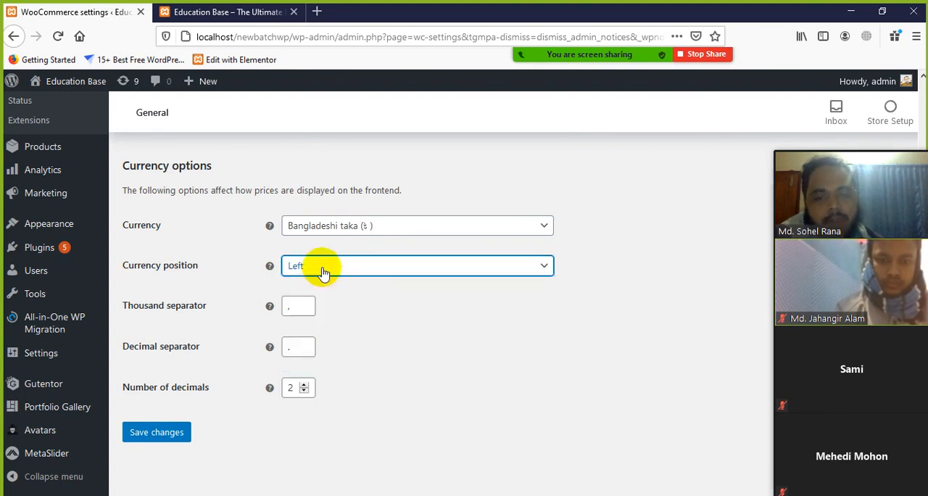
Step: Examine the thousand separator and decimal separator fields in the currency options
left_click(529, 352)
scroll(476, 345, "down", 1)
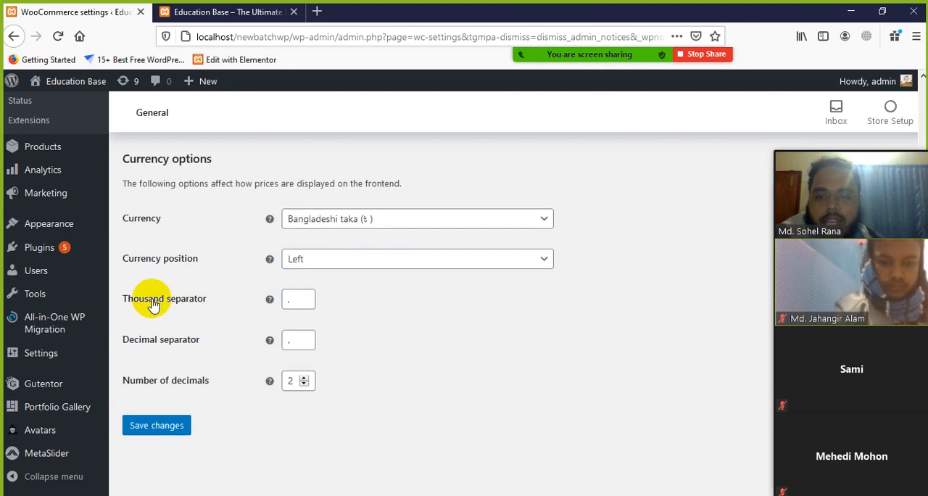
left_click(296, 299)
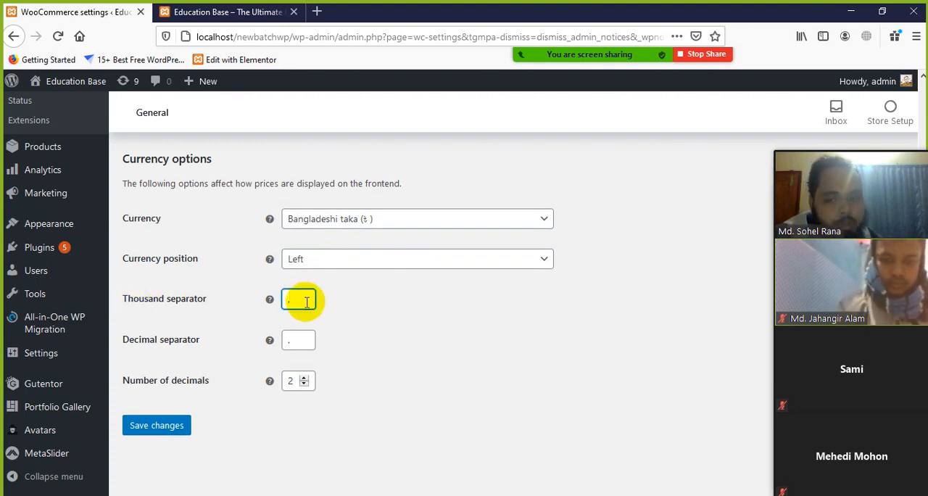
left_click(296, 341)
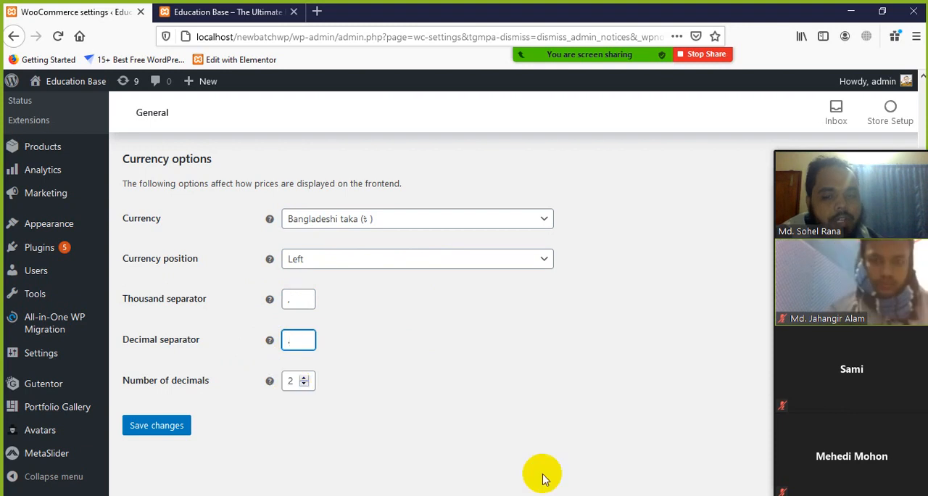
Step: Switch to the Class-11 Word document and place the cursor at the end of the Step (4) paragraph on page 2
key("alt+Tab")
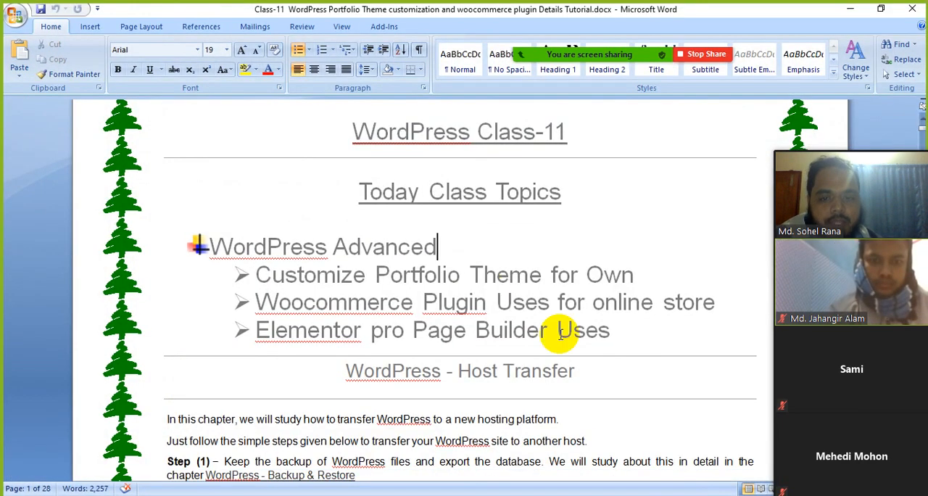
scroll(529, 313, "down", 2)
scroll(529, 313, "down", 20)
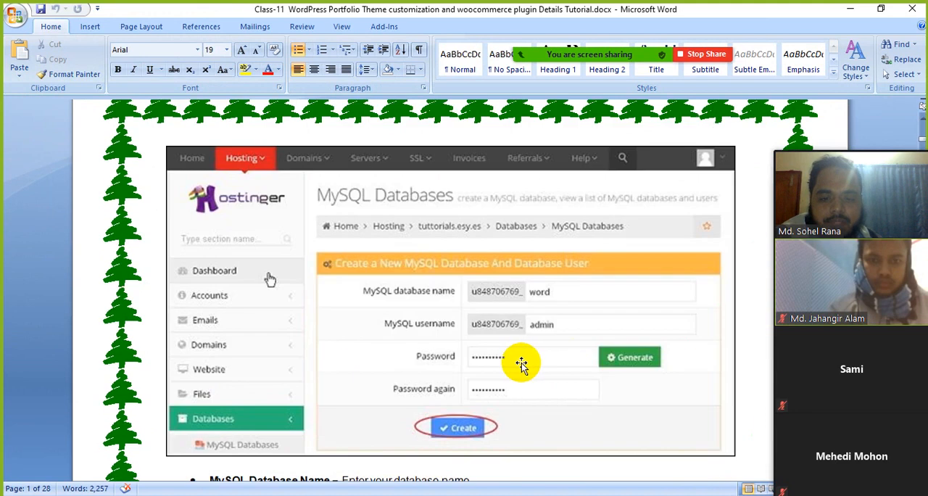
left_click(461, 282)
scroll(459, 297, "down", 2)
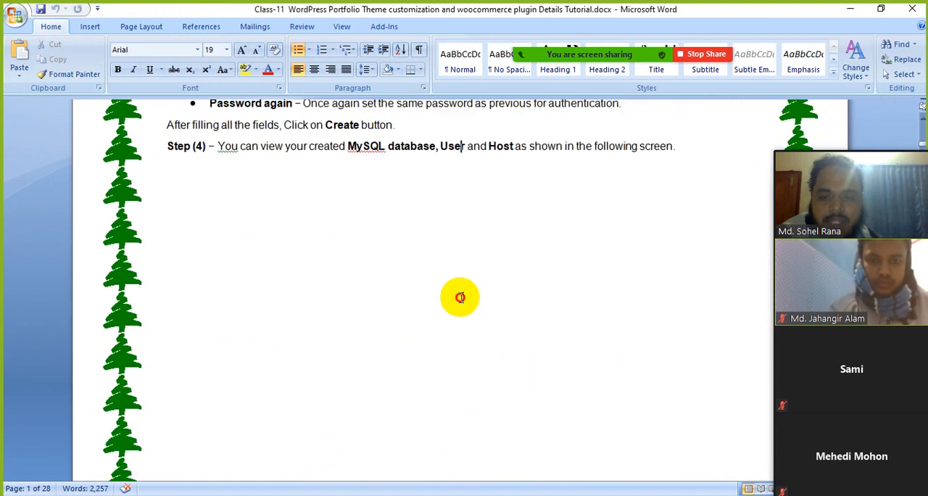
left_click(683, 142)
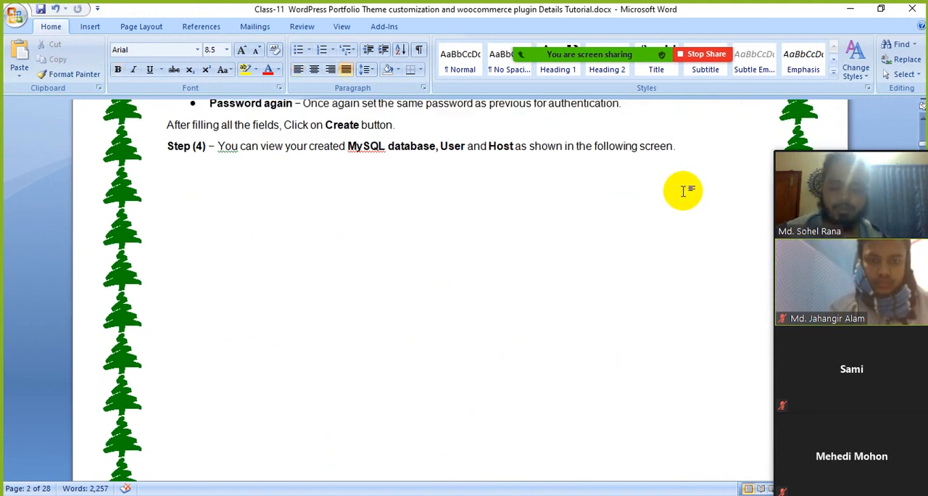
Step: Set the font size to 26 and enter the sample price 200.00 below the Step (4) paragraph
left_click(226, 50)
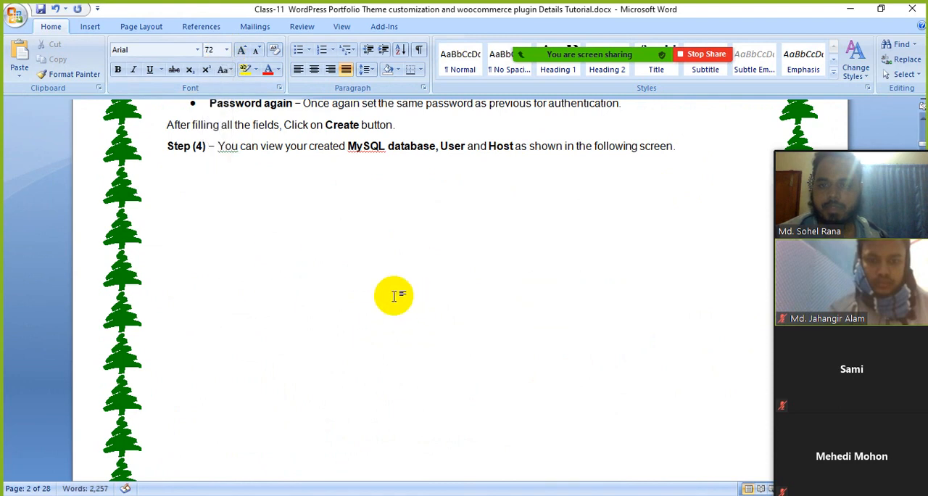
left_click(226, 49)
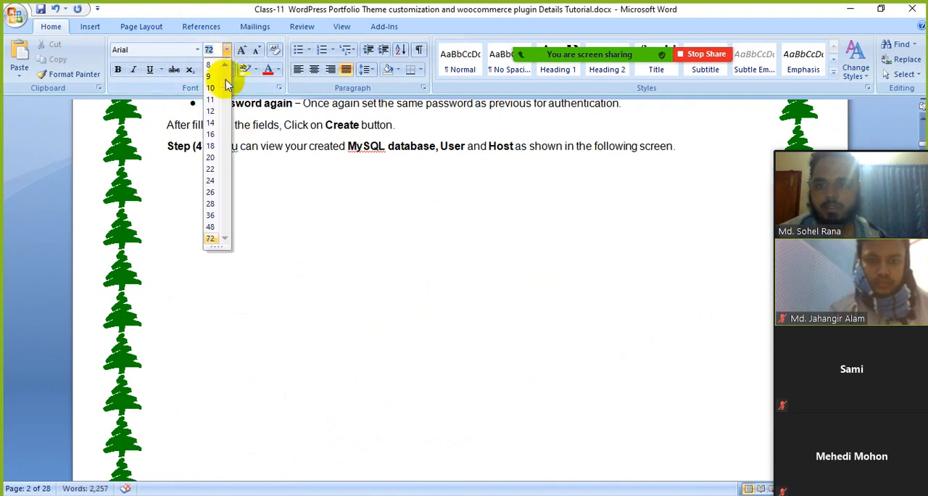
left_click(212, 192)
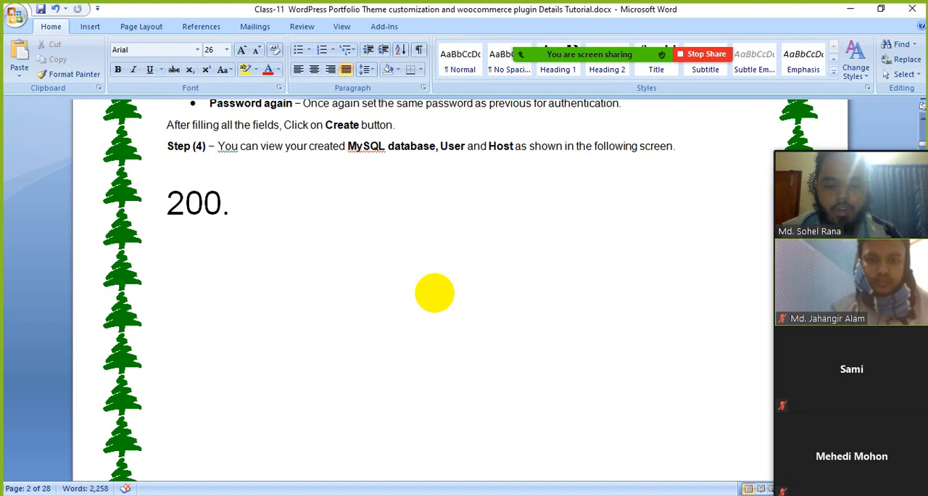
type("00")
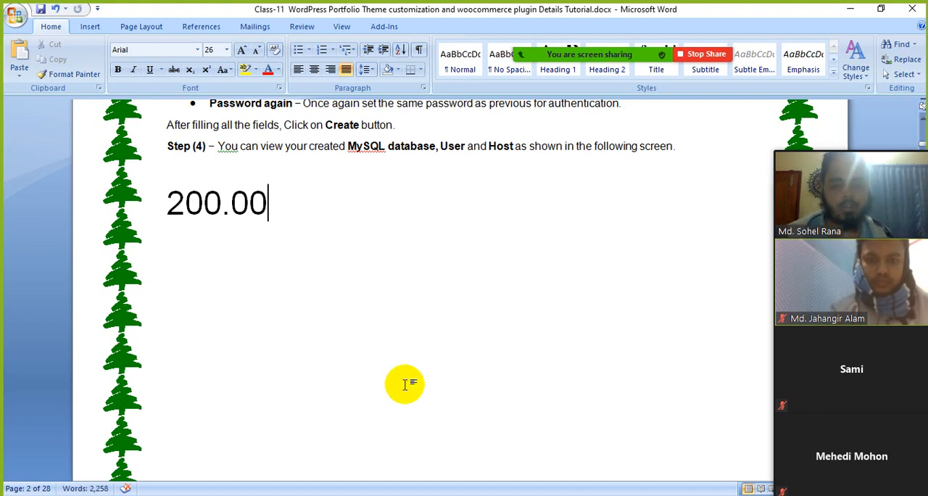
Step: Set the number of decimals to 4 in the WooCommerce settings, and extend the sample price in Word to 200.0000
left_click(410, 495)
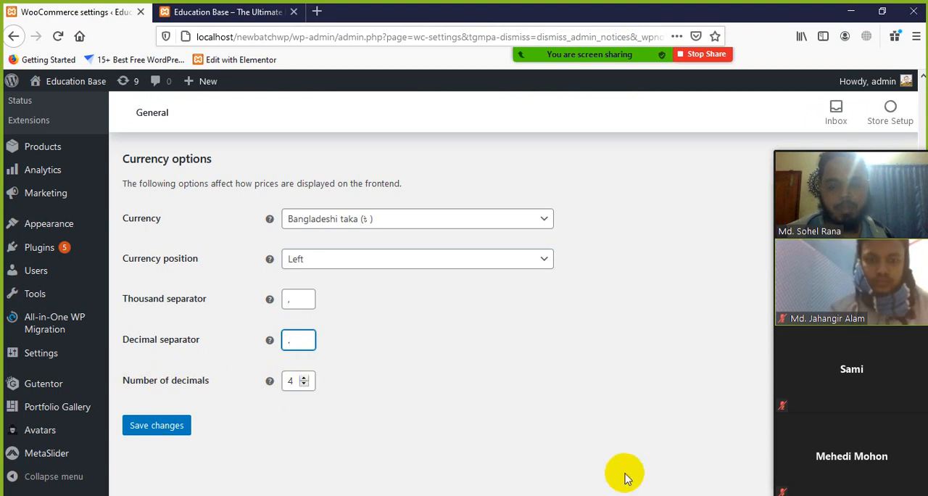
left_click(631, 495)
left_click(264, 218)
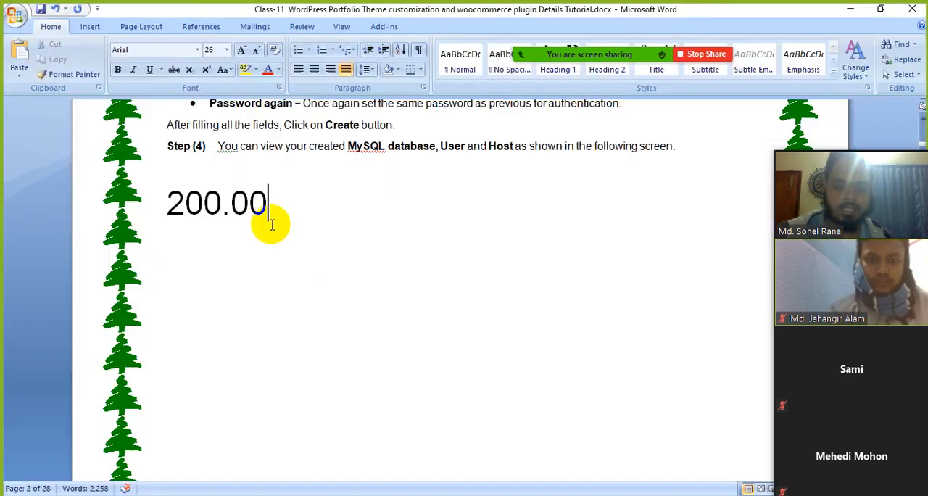
type("00")
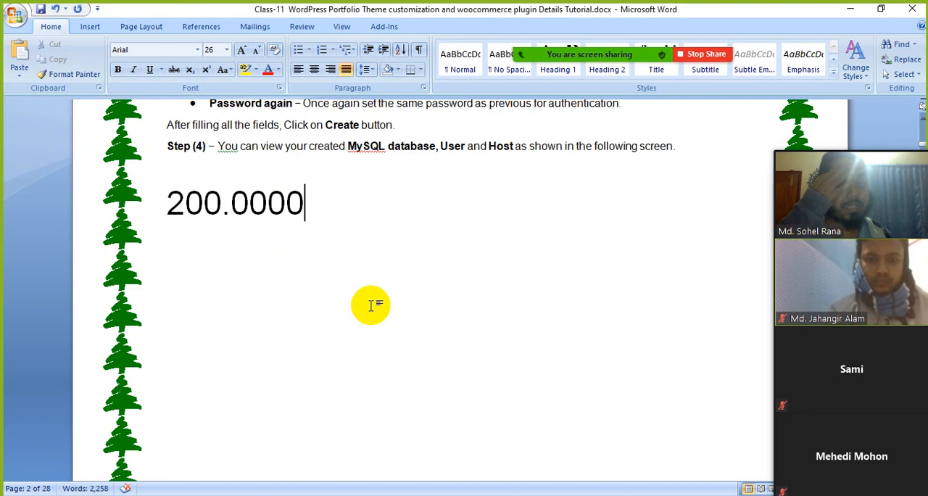
Step: Return to the WooCommerce settings in Firefox and examine the decimal separator field
left_click(625, 495)
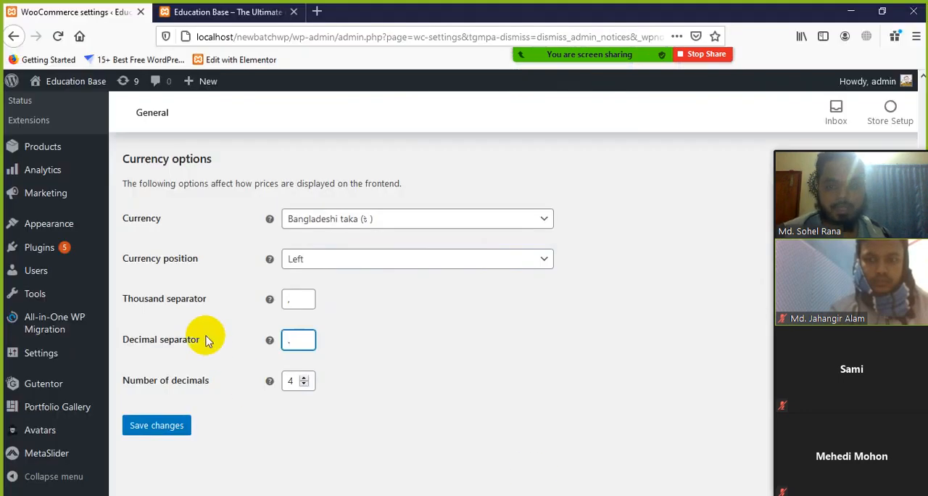
left_click_drag(306, 340, 279, 340)
left_click(308, 340)
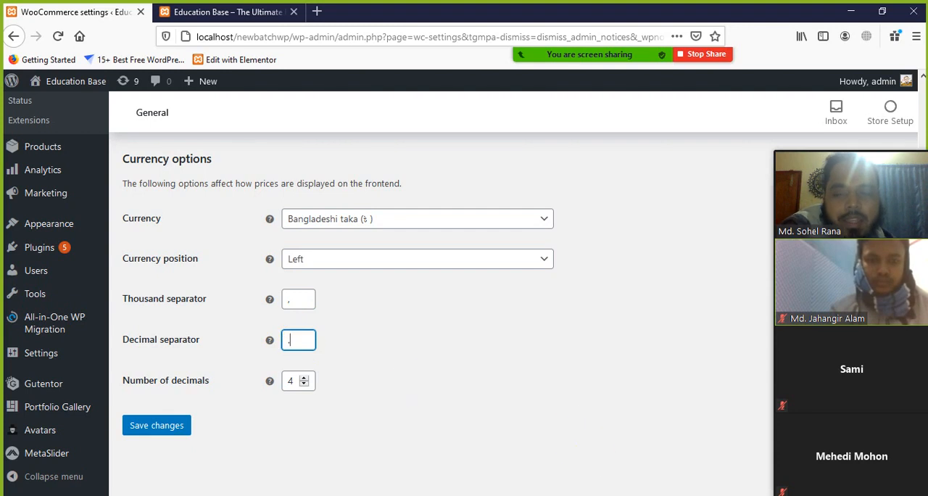
Step: Switch to Word and shorten the sample price to two decimals, 200.00
key("alt+Tab")
left_click_drag(265, 205, 232, 205)
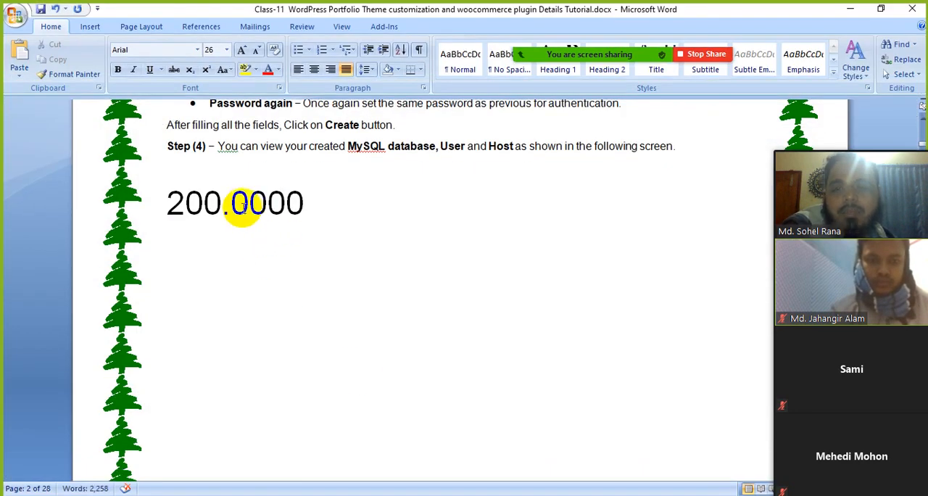
left_click(306, 203)
key("BackSpace")
key("BackSpace")
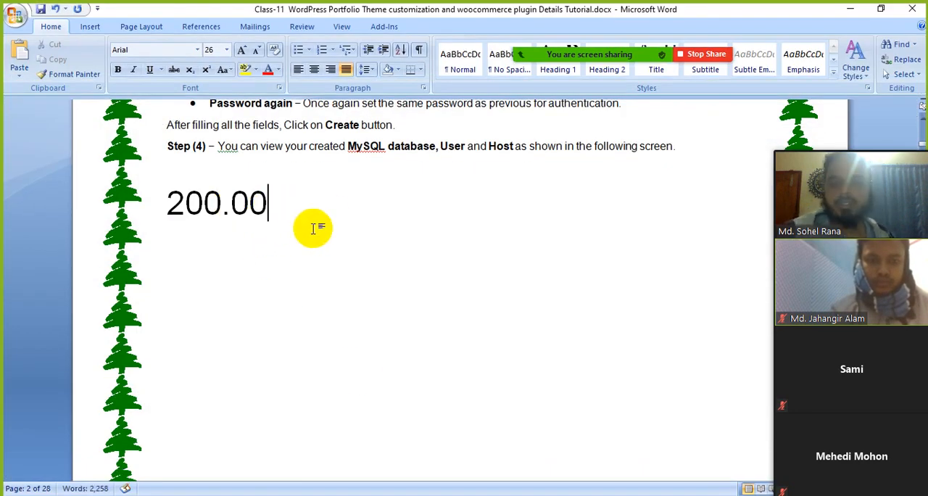
key("BackSpace")
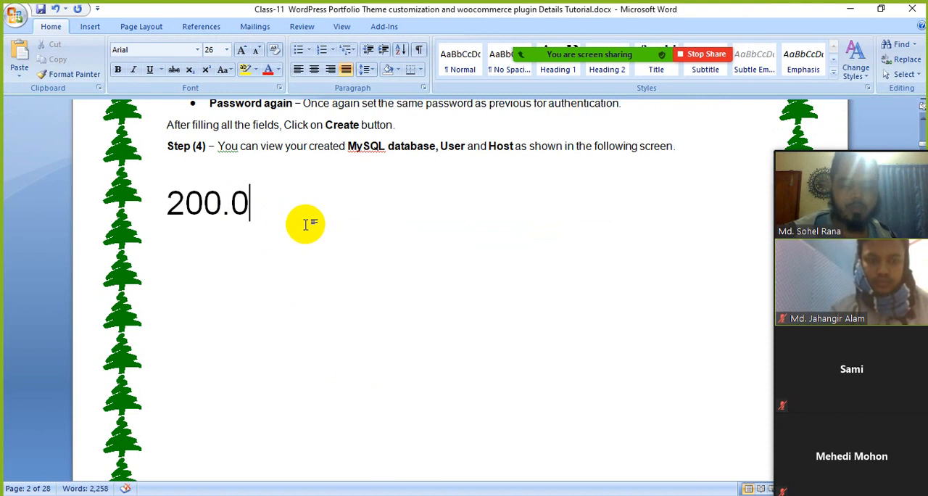
type("0")
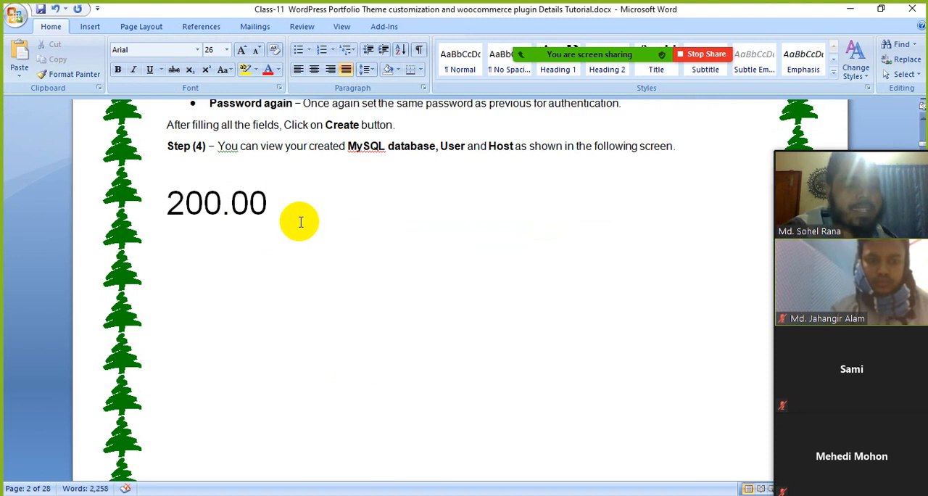
Step: Set the number of decimals to 2 in the WooCommerce settings and compare it with the sample price in Word
left_click(616, 493)
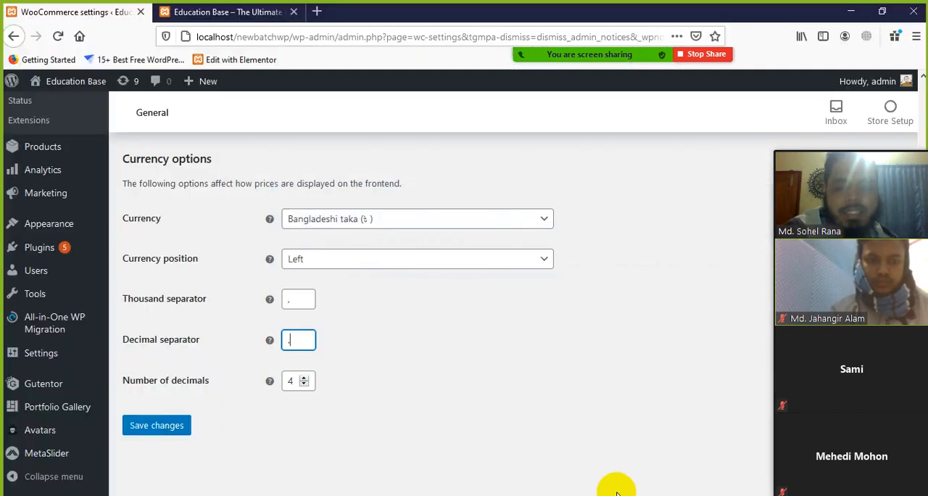
left_click(304, 384)
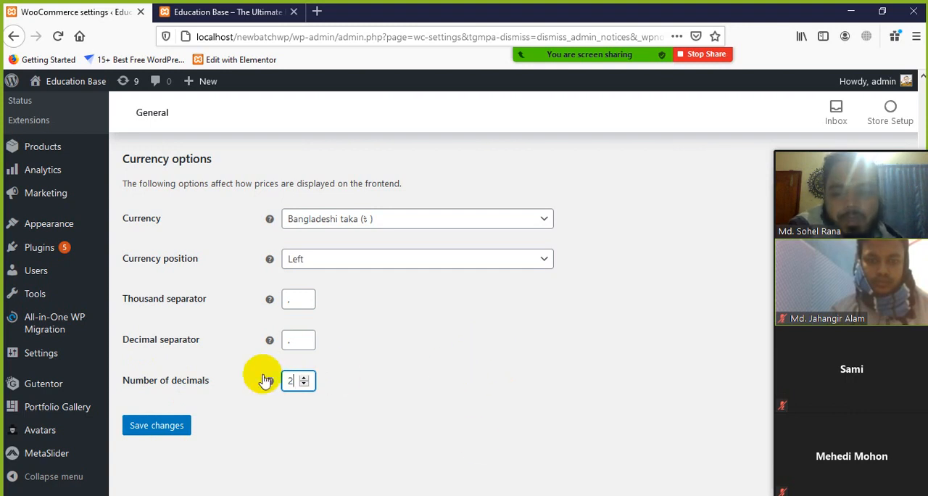
left_click(587, 493)
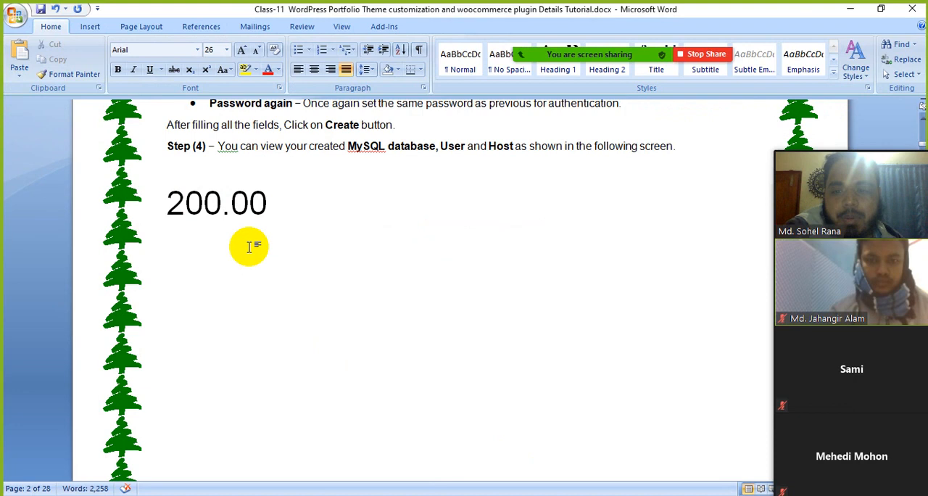
left_click(587, 493)
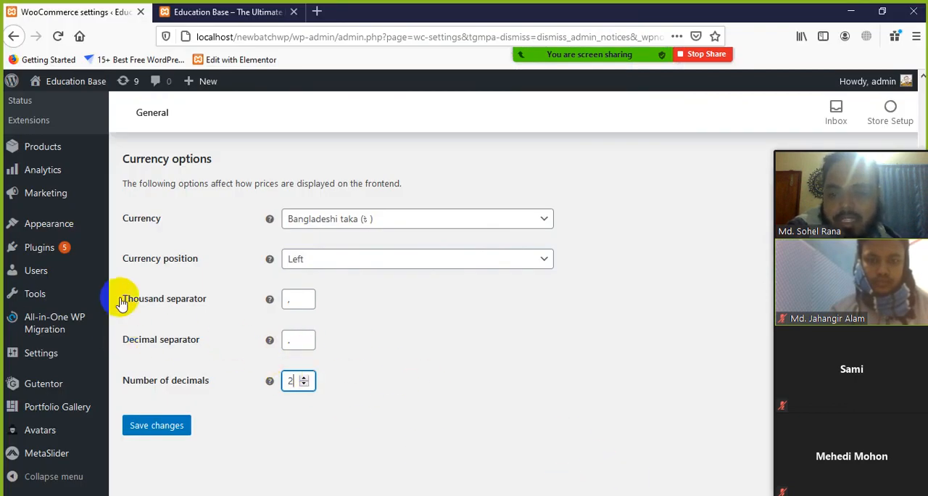
Step: Switch to Word and change the sample price to 22000.00 to illustrate the thousand separator
left_click(567, 493)
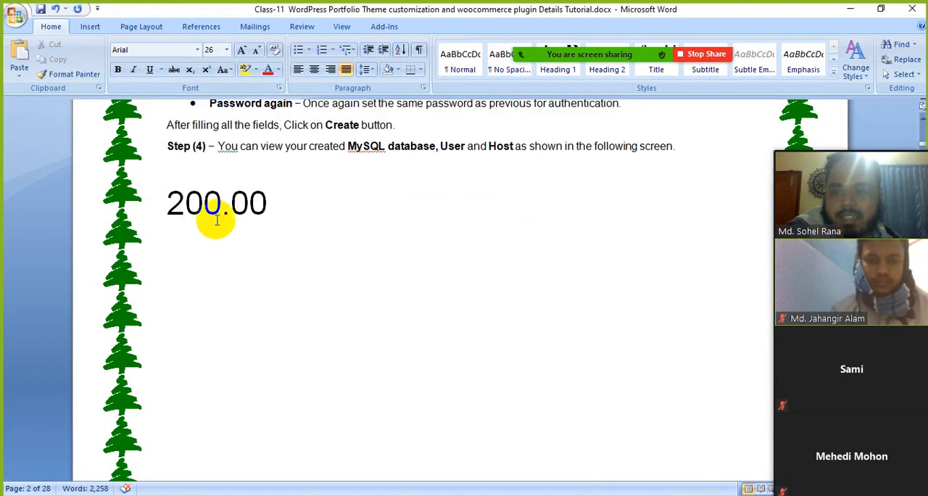
left_click(223, 213)
type("0")
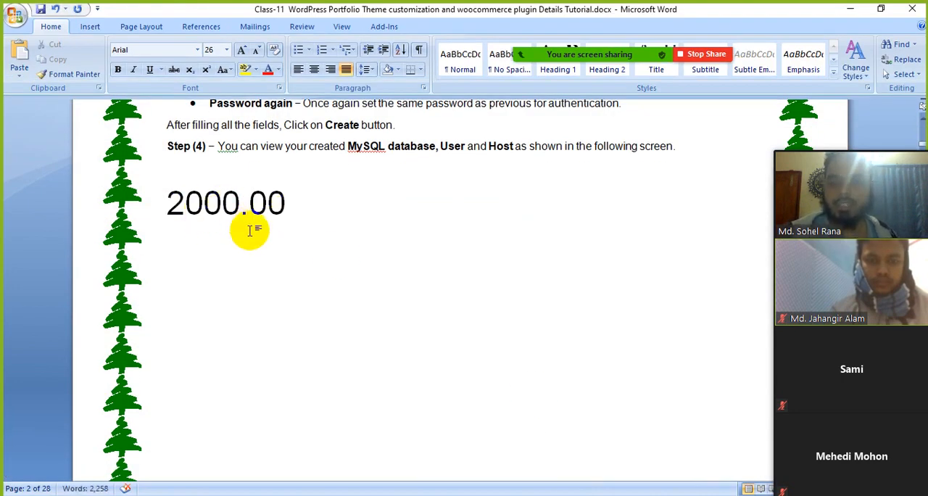
key("BackSpace")
key("BackSpace")
key("BackSpace")
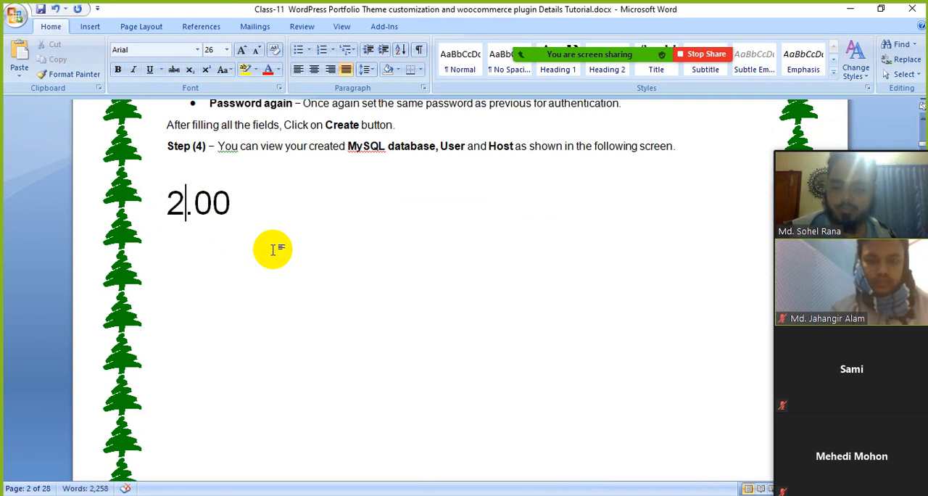
type("2")
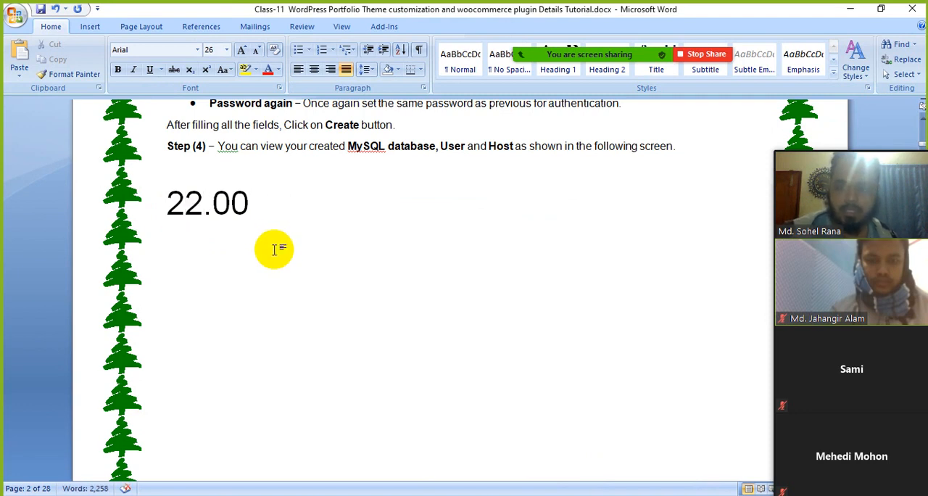
type("000")
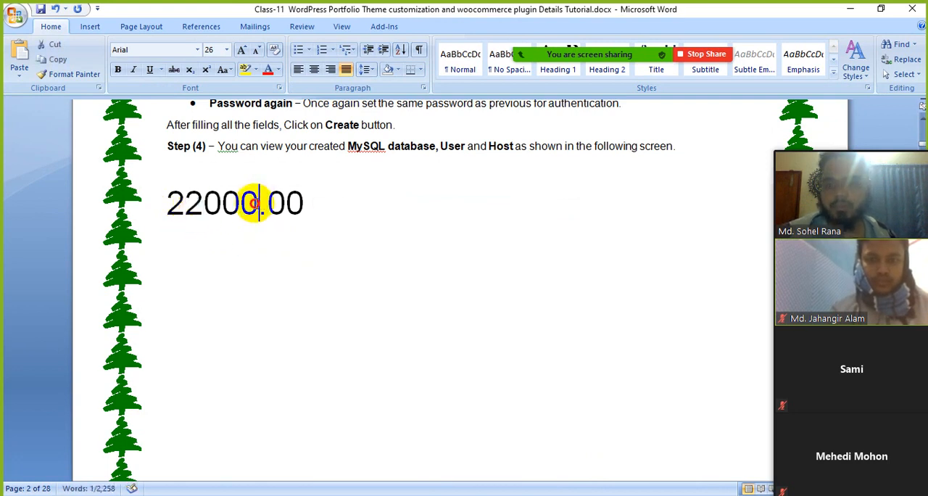
Step: Replace the three zeros before the decimal point with 140 so the sample price reads 22140.00
left_click_drag(255, 204, 211, 205)
type("14")
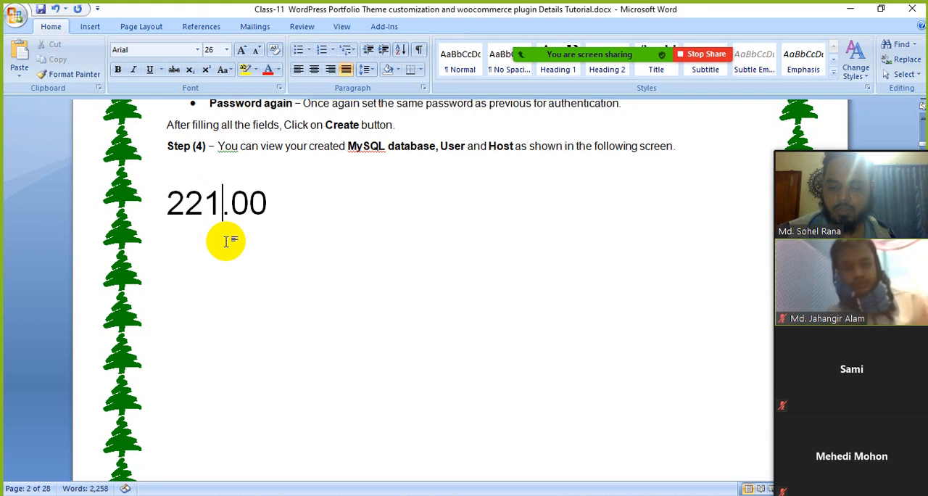
type("0")
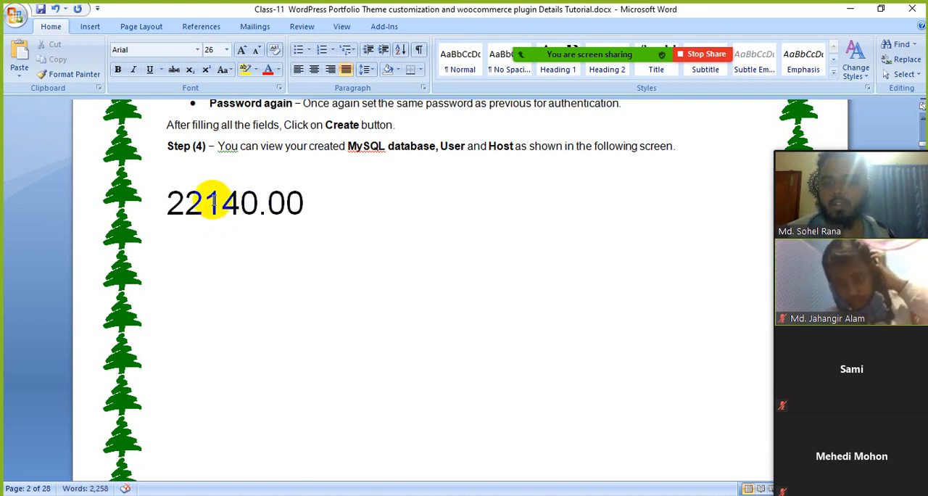
Step: Insert a comma as thousand separator to make the sample price 22,140.00, and point out its whole-number part
left_click(205, 207)
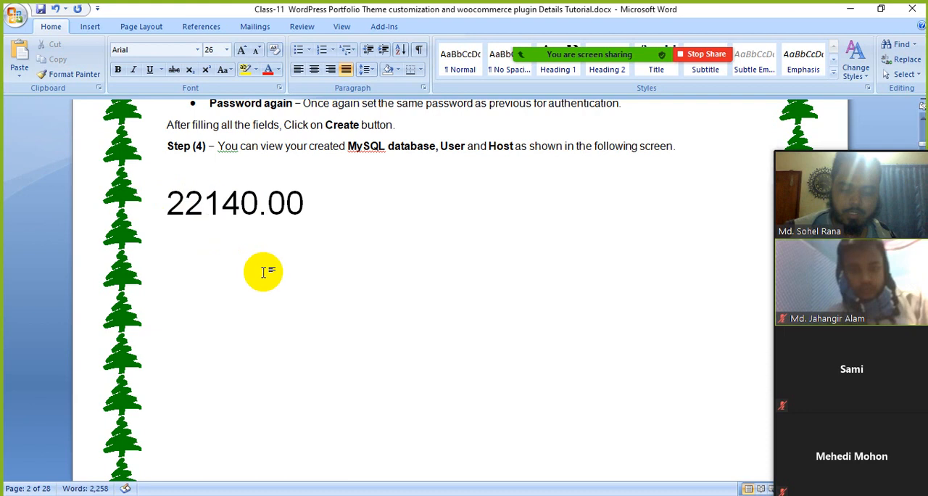
type(",")
left_click(313, 204)
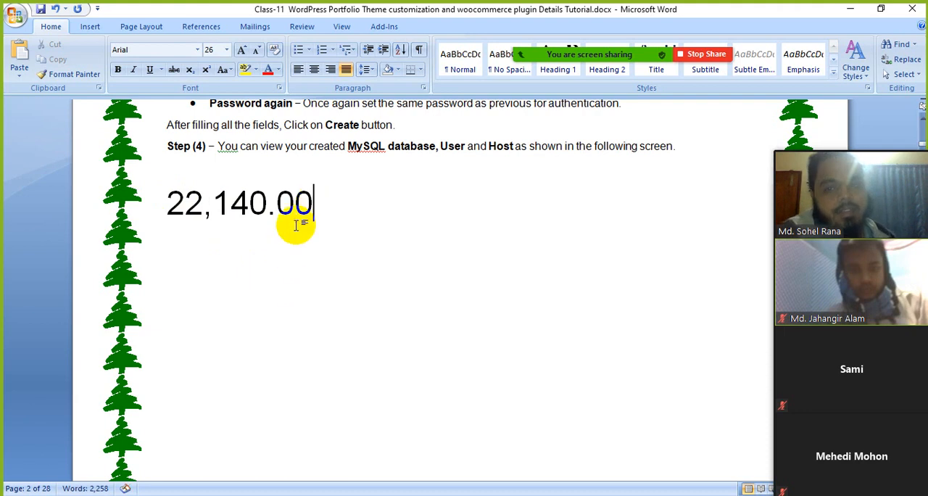
left_click_drag(171, 206, 264, 220)
left_click(340, 240)
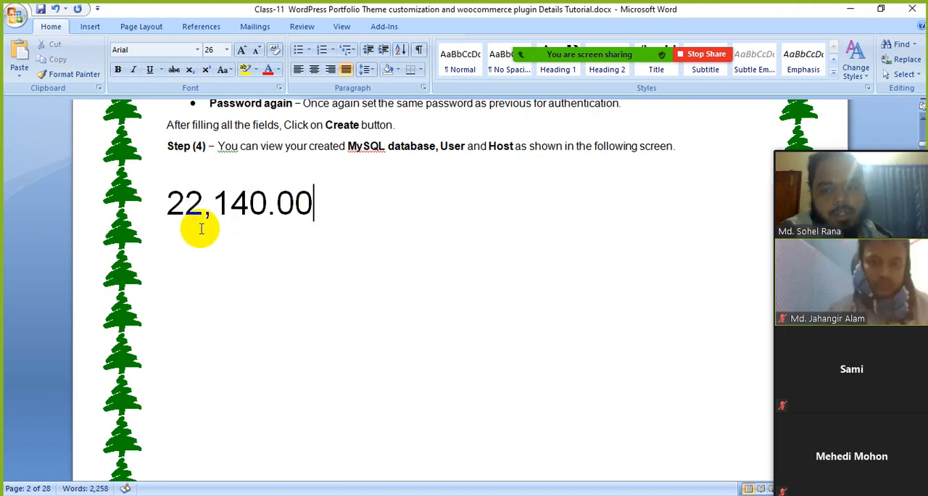
left_click(351, 212)
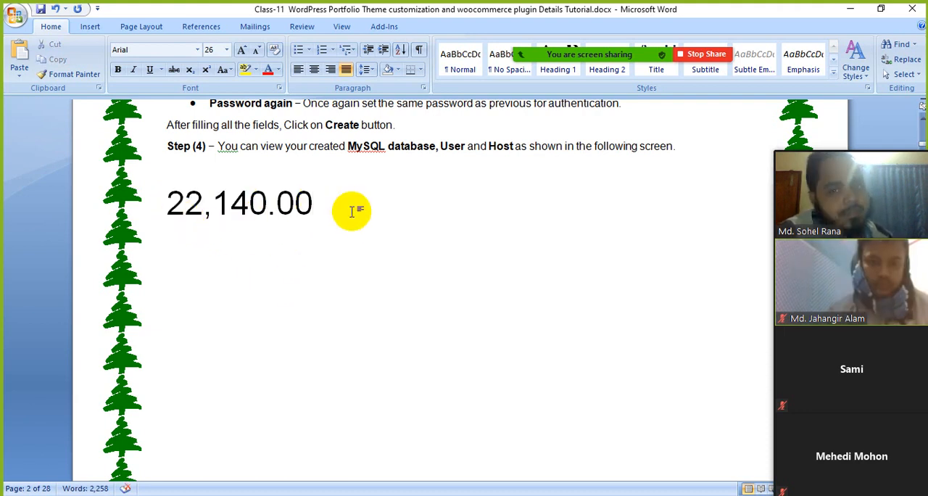
Step: Switch back to the WooCommerce settings in the browser and point out the thousand separator and decimal separator
left_click(284, 237)
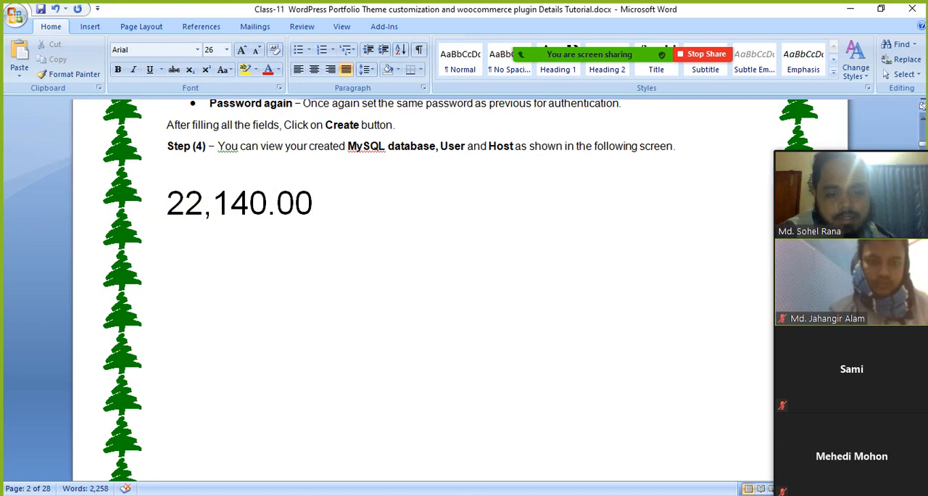
key("alt+Tab")
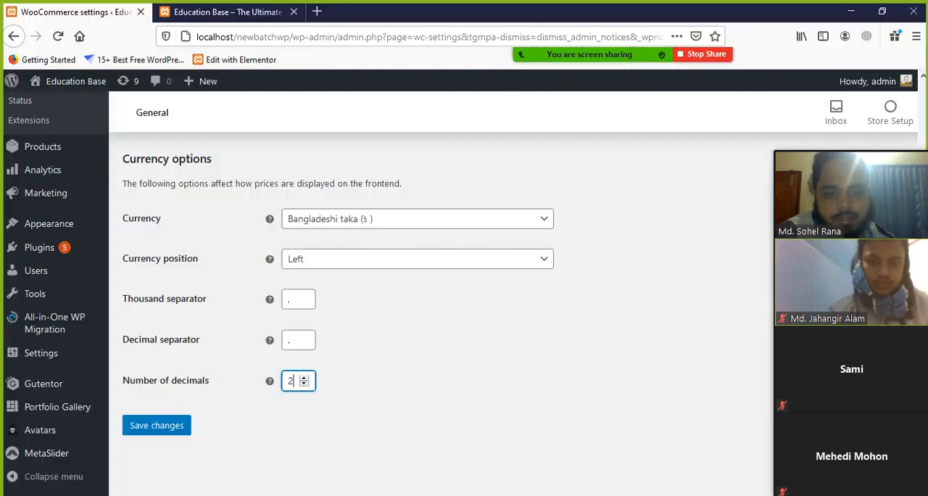
left_click(287, 298)
left_click(383, 331)
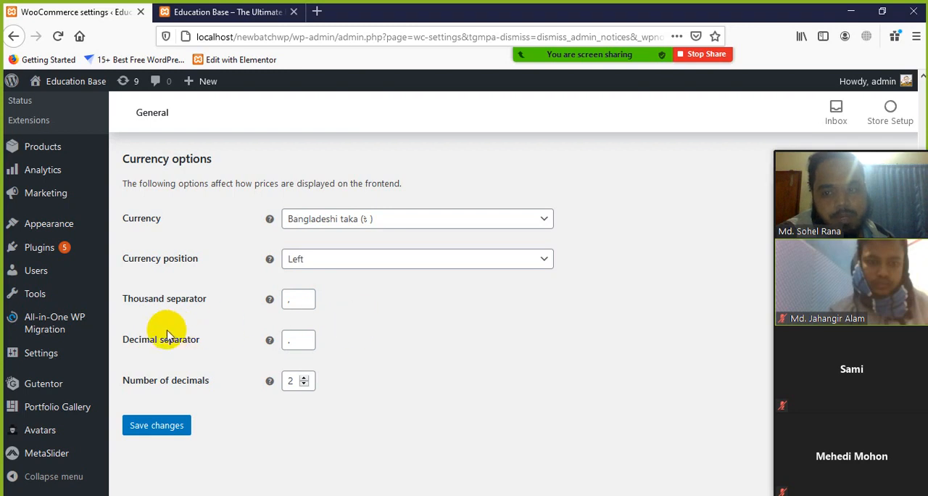
left_click(299, 341)
Step: Point out the decimal part of the sample price 22,140.00 in Word, and return to the WooCommerce settings
key("alt+Tab")
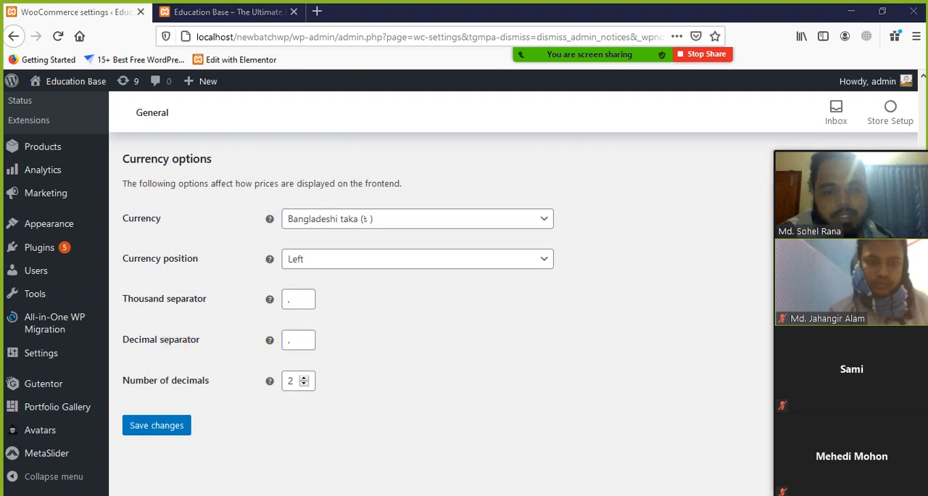
left_click(265, 217)
left_click_drag(269, 217, 288, 212)
left_click(309, 219)
key("alt+Tab")
Step: Try to save the currency options, reload the General settings page for a second attempt, and go back to the settings
left_click(156, 425)
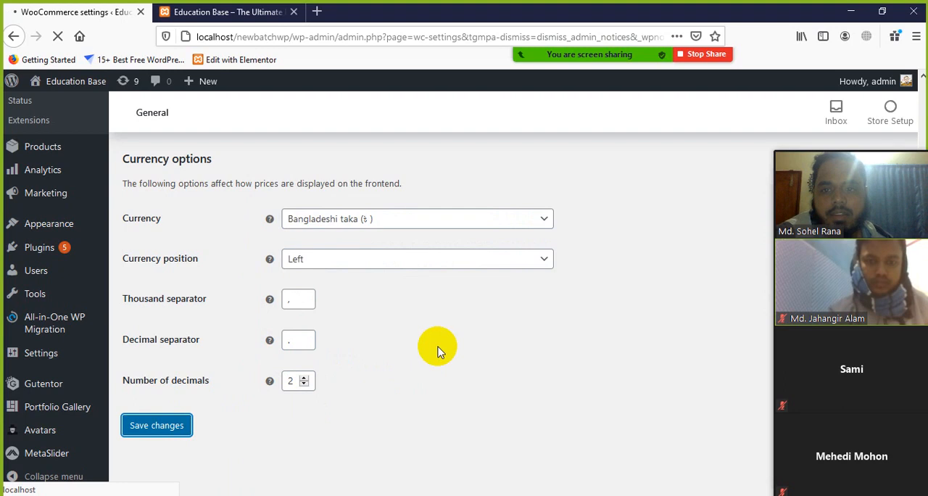
scroll(441, 352, "up", 3)
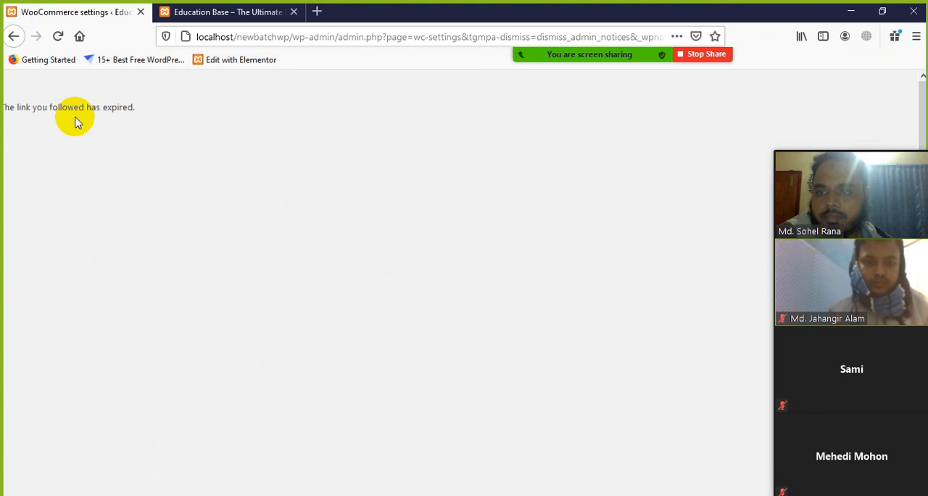
left_click(13, 36)
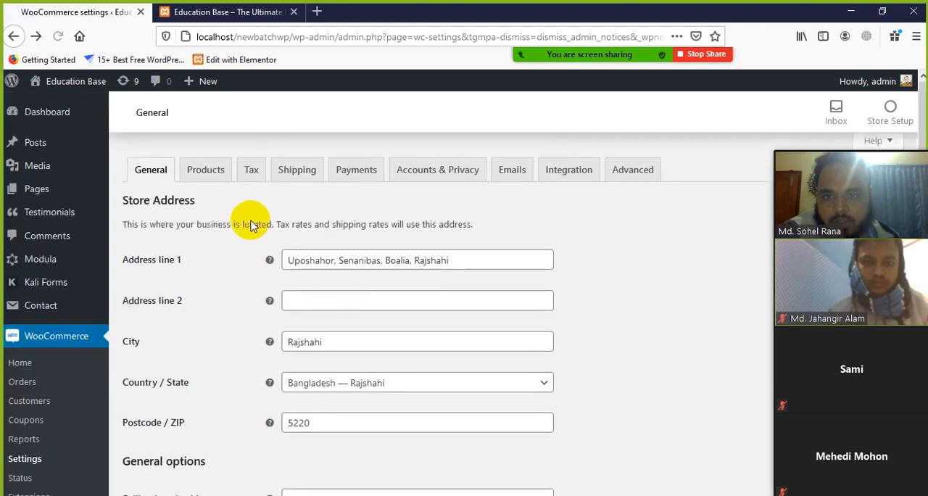
left_click(58, 37)
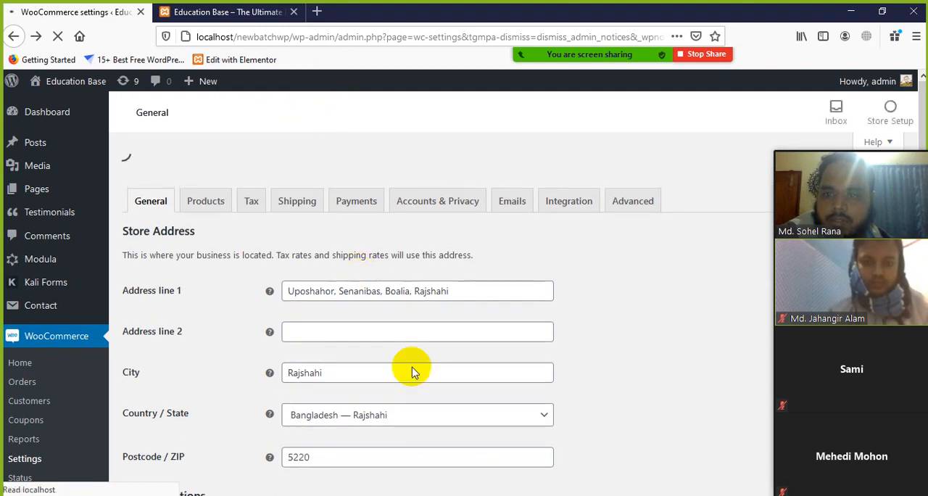
scroll(409, 368, "down", 10)
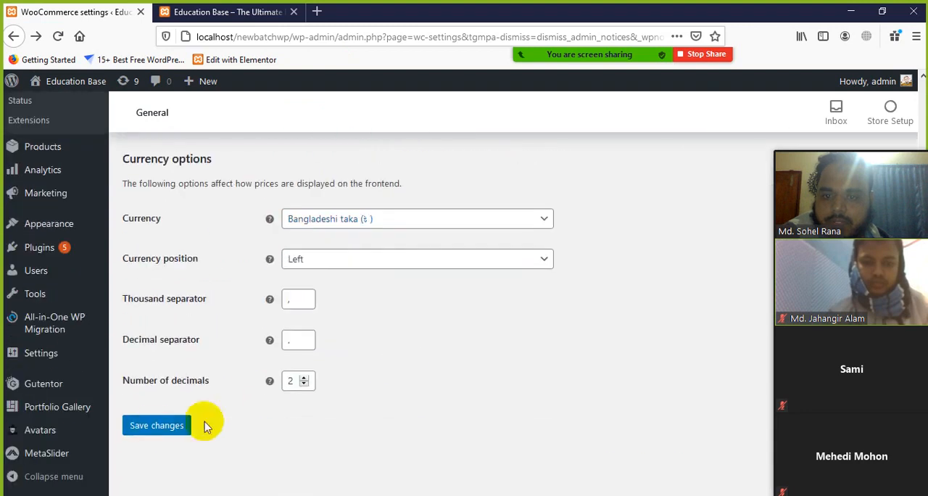
left_click(153, 427)
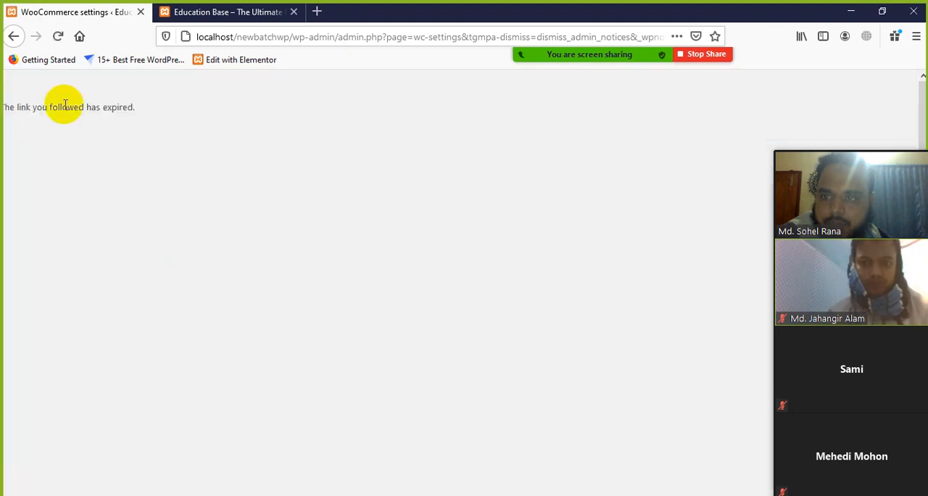
left_click(13, 38)
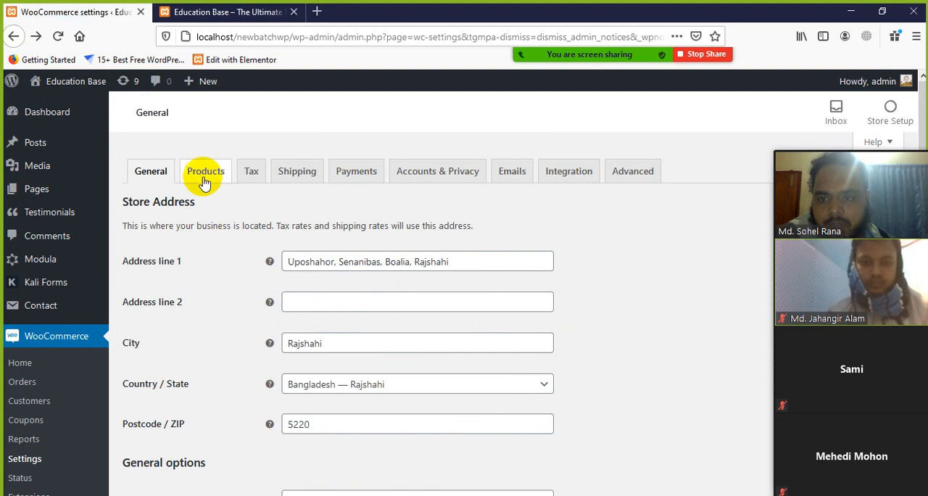
Step: Open the Products settings and look over the shop page, add to cart, placeholder image and measurement options
left_click(208, 174)
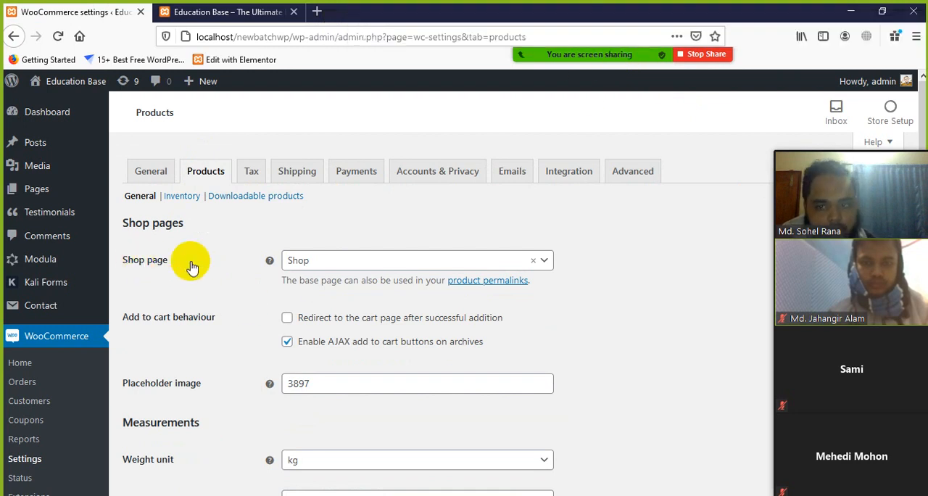
scroll(166, 362, "down", 2)
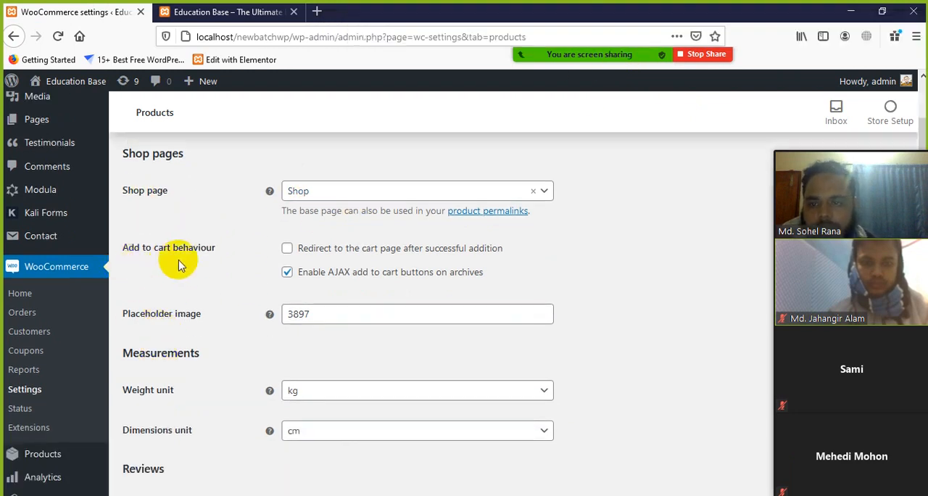
scroll(218, 276, "down", 2)
scroll(217, 356, "up", 4)
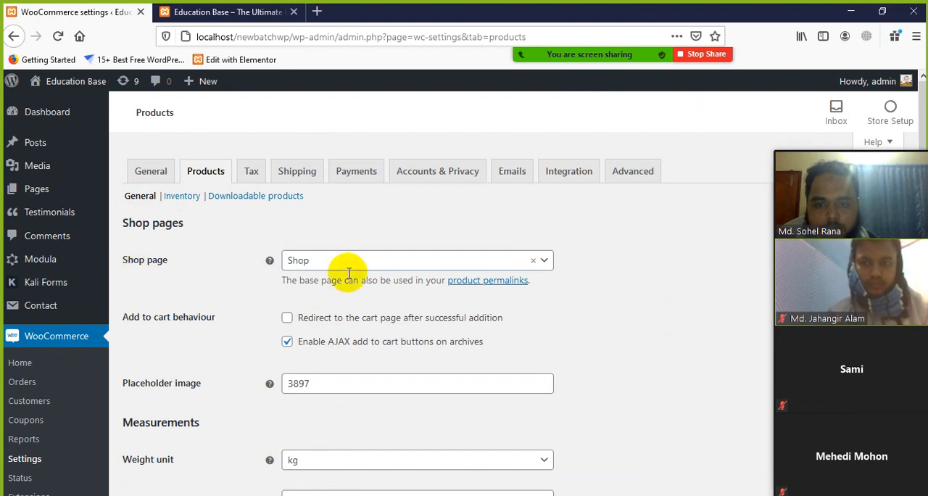
Step: Examine the list of site pages that can be assigned as the WooCommerce shop page
left_click(542, 264)
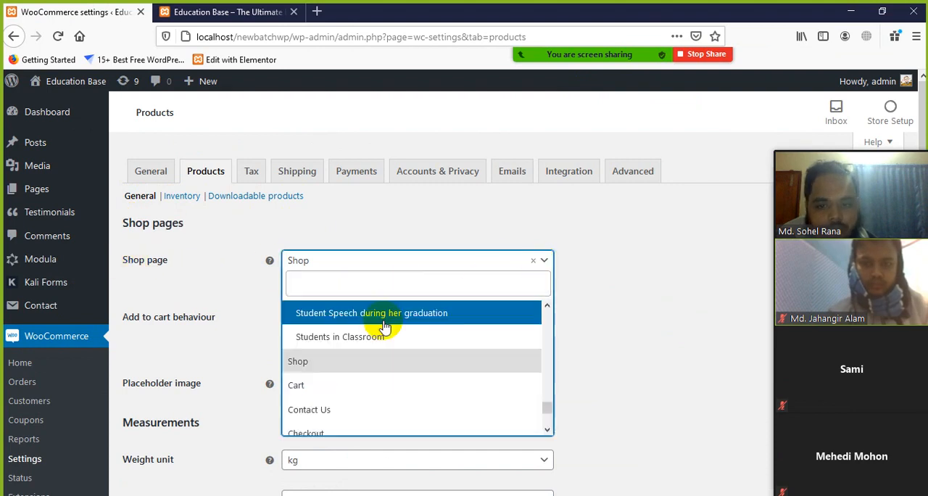
scroll(326, 389, "down", 4)
scroll(338, 415, "up", 8)
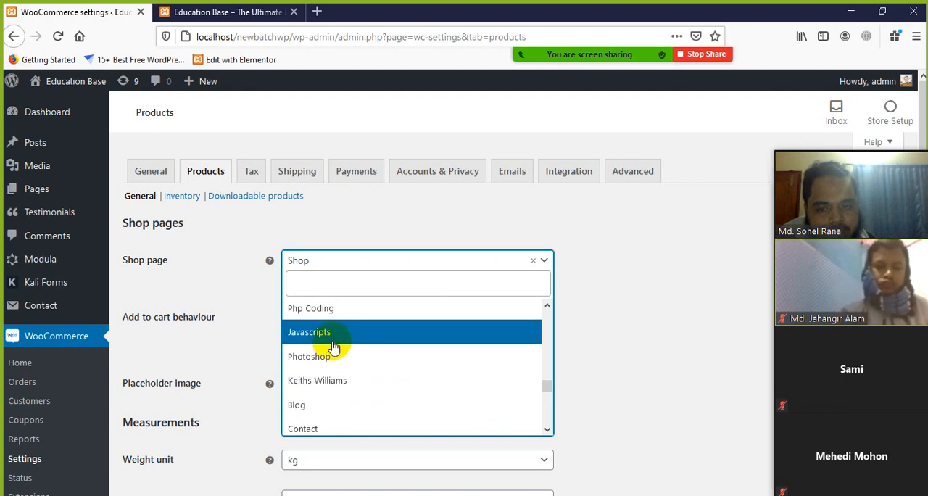
scroll(329, 337, "up", 6)
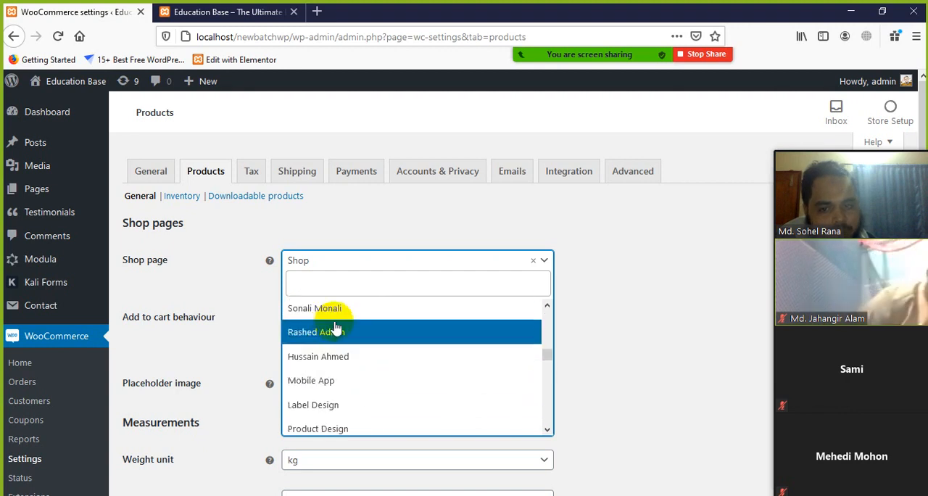
scroll(333, 333, "down", 6)
scroll(347, 341, "down", 8)
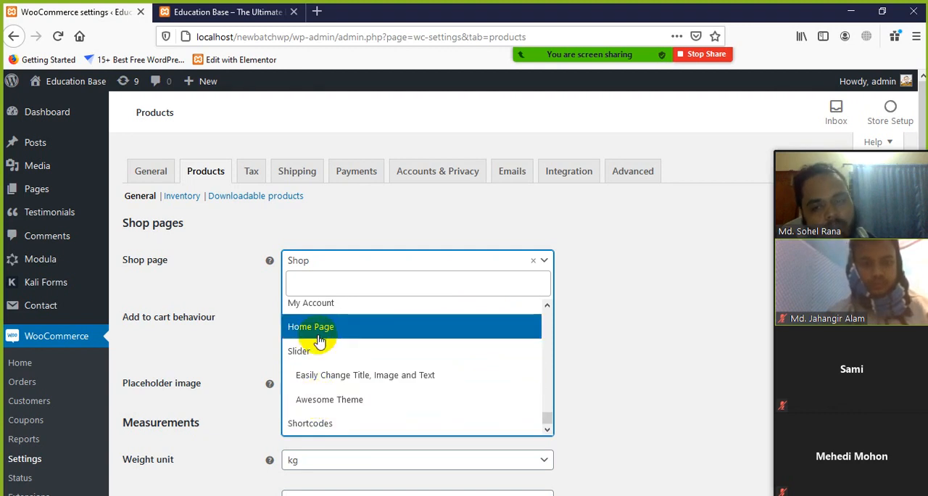
scroll(321, 341, "up", 3)
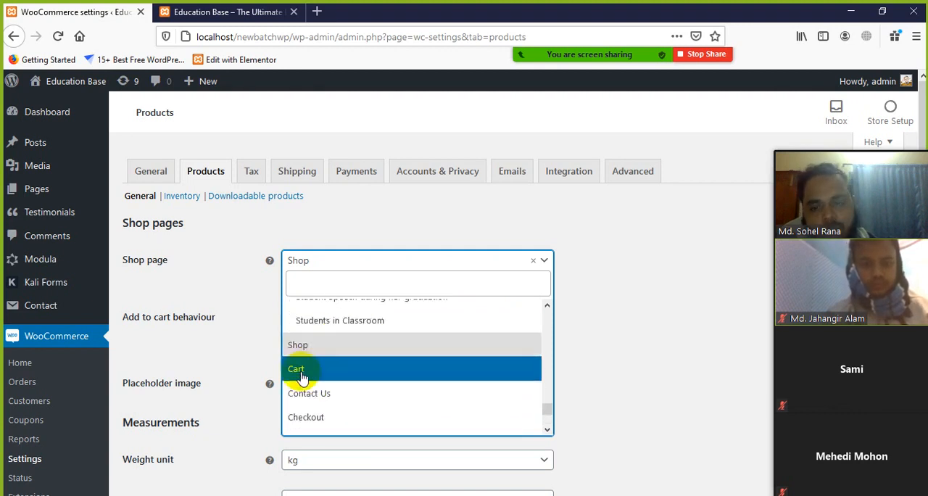
scroll(301, 373, "up", 5)
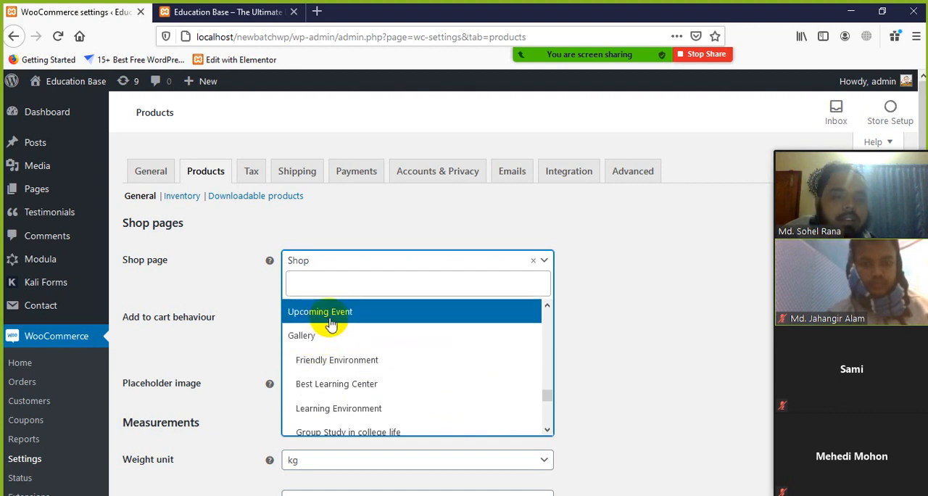
Step: View the YouTube home page in a new browser tab, close it, and leave the shop page list without changing the selection
left_click(317, 11)
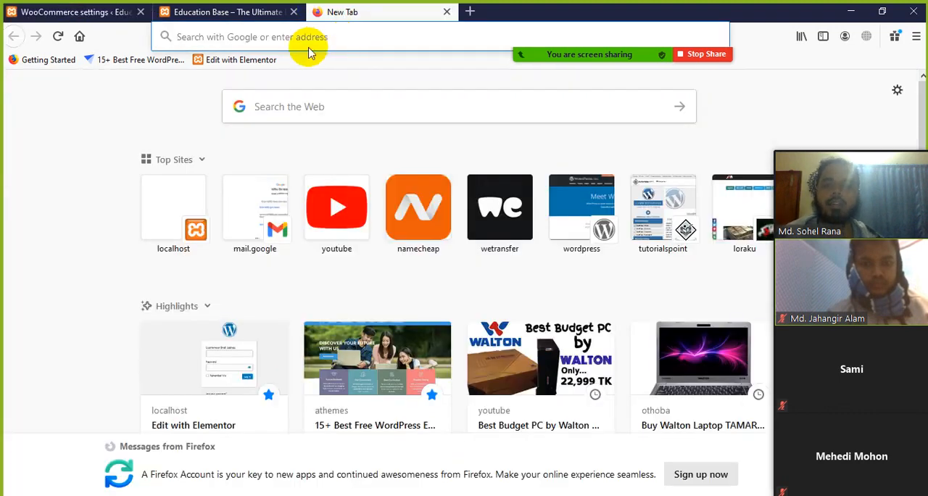
left_click(332, 199)
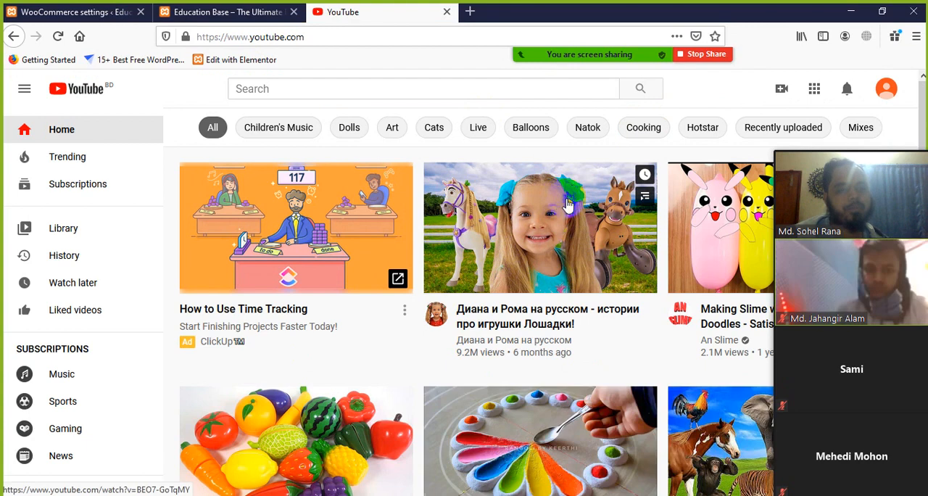
scroll(511, 318, "down", 3)
scroll(509, 323, "up", 3)
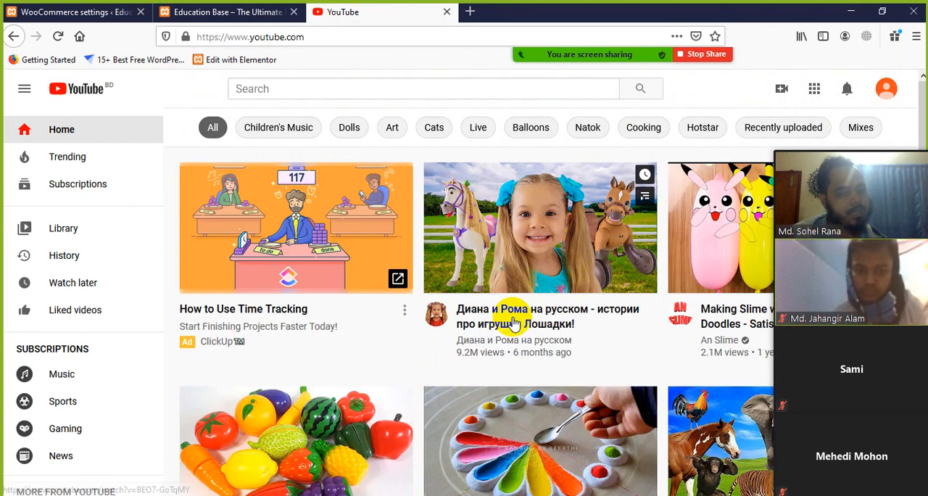
left_click(447, 11)
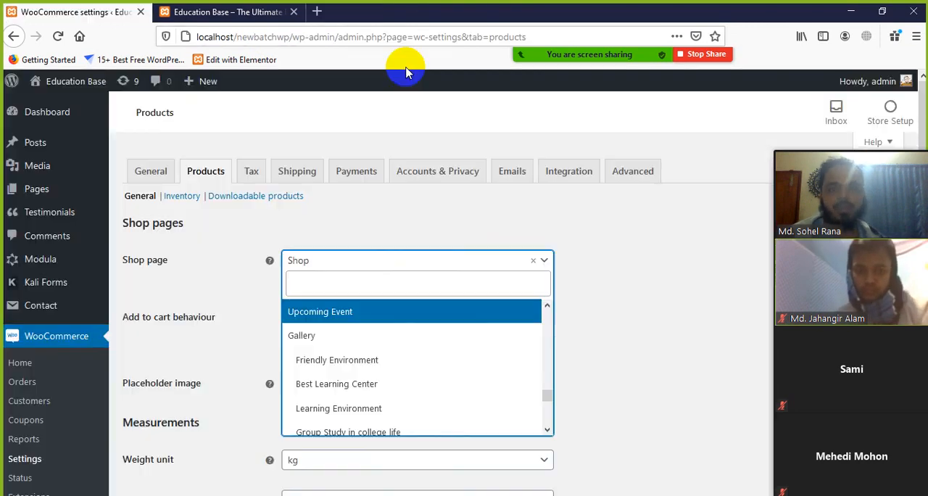
left_click(642, 247)
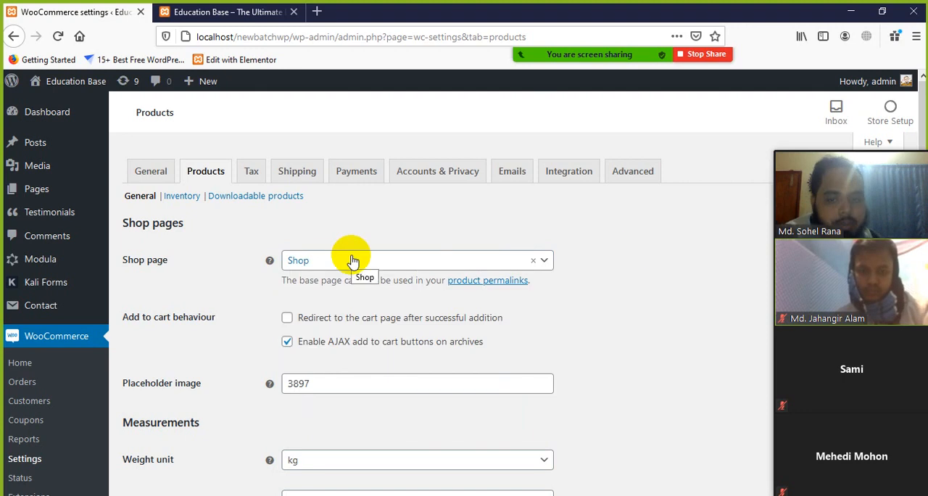
Step: Read the two add to cart behaviour options, the cart page redirect and the AJAX add to cart buttons
scroll(160, 330, "down", 2)
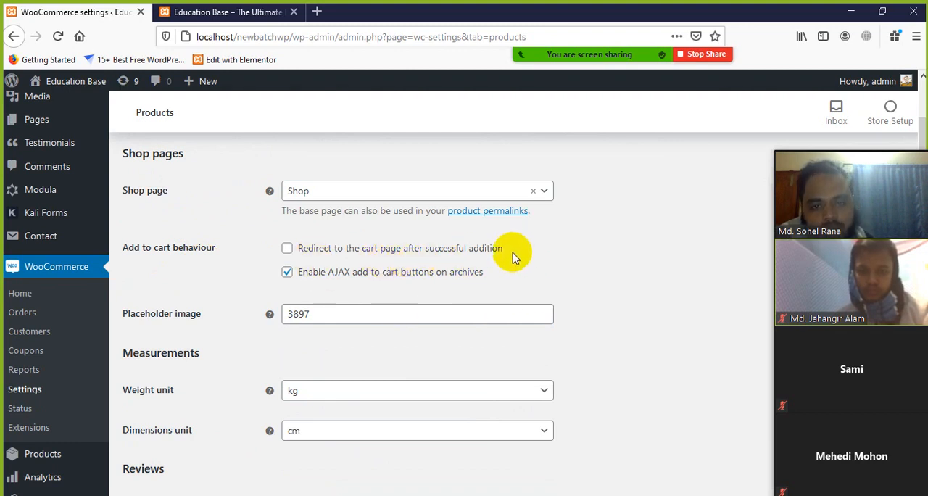
left_click_drag(518, 256, 341, 249)
left_click(643, 300)
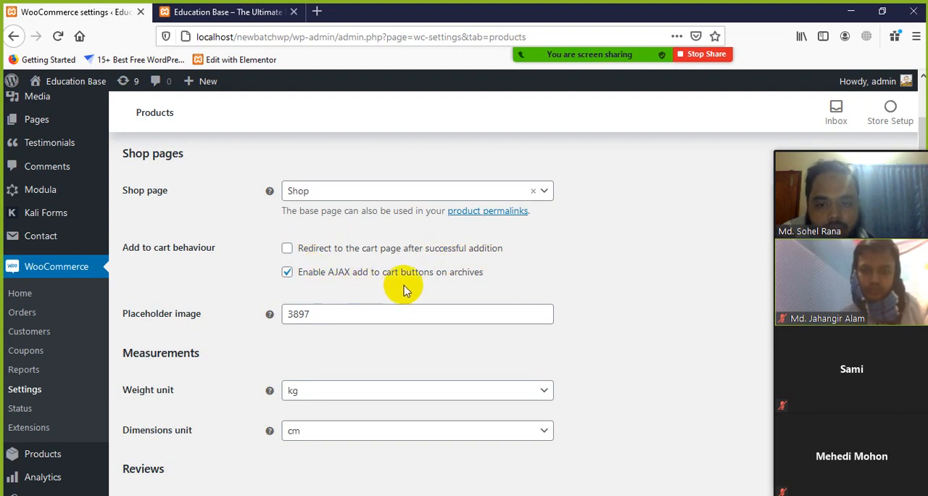
left_click_drag(490, 279, 356, 290)
left_click(533, 279)
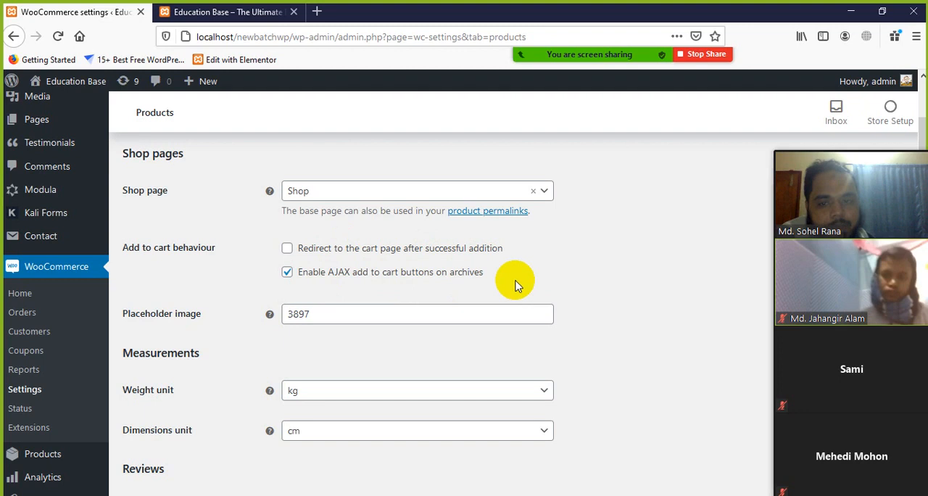
Step: Examine the placeholder image field in the Products settings
scroll(434, 297, "down", 2)
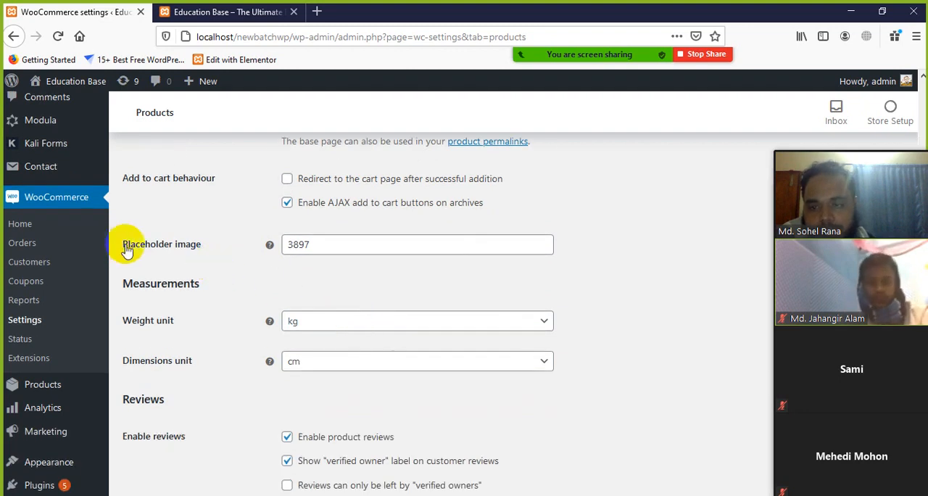
left_click(331, 245)
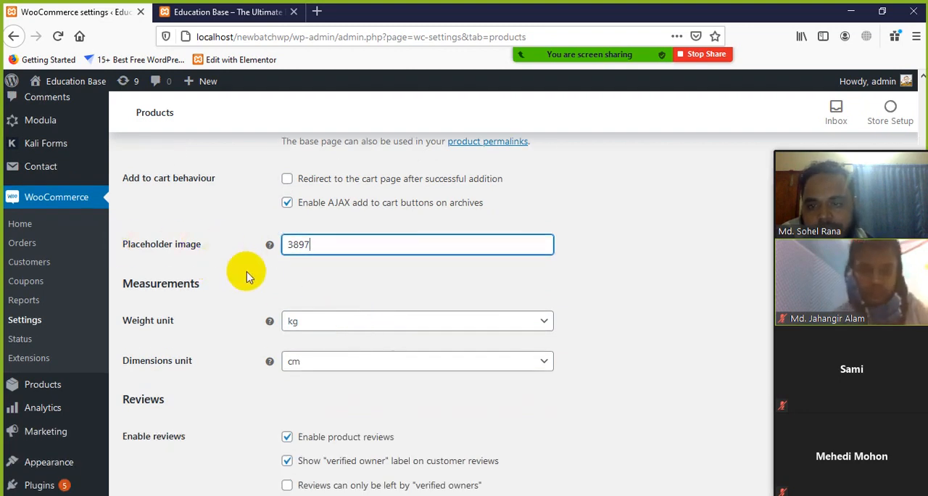
scroll(244, 268, "down", 2)
scroll(244, 274, "up", 2)
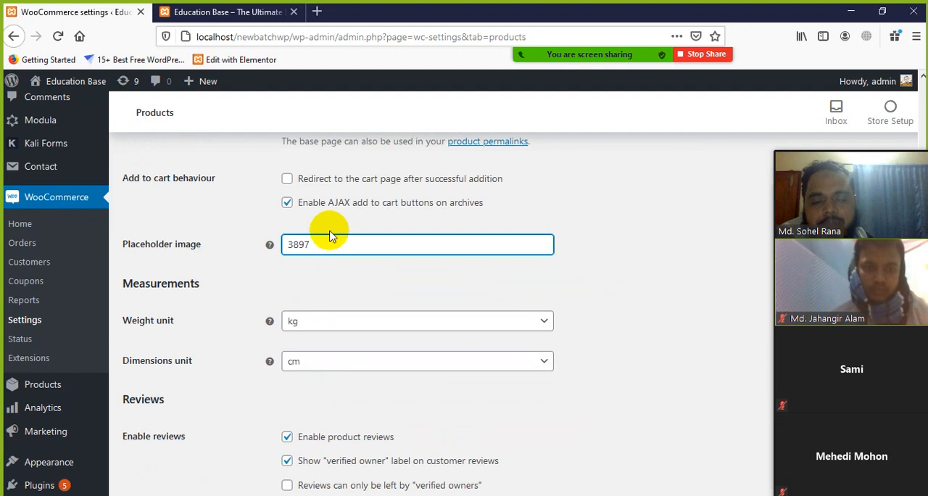
Step: Search the web for "placeholder image" in a new browser tab
left_click(317, 12)
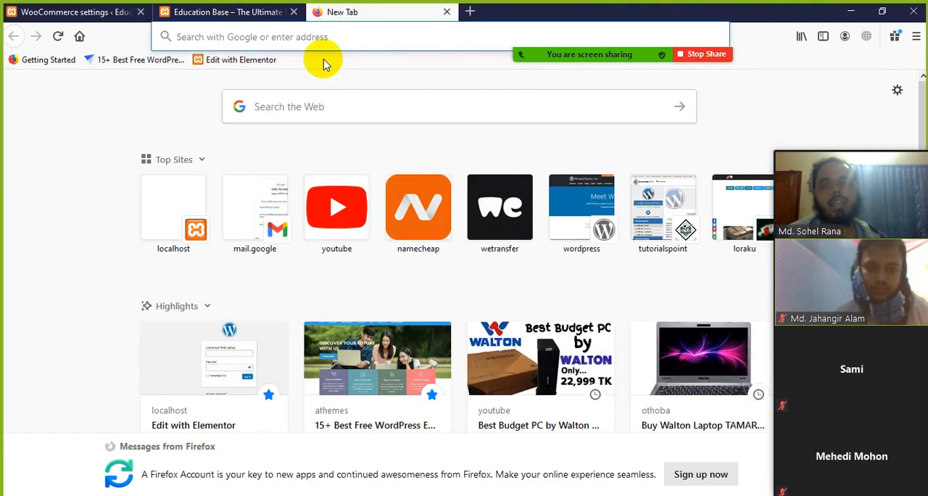
left_click(323, 41)
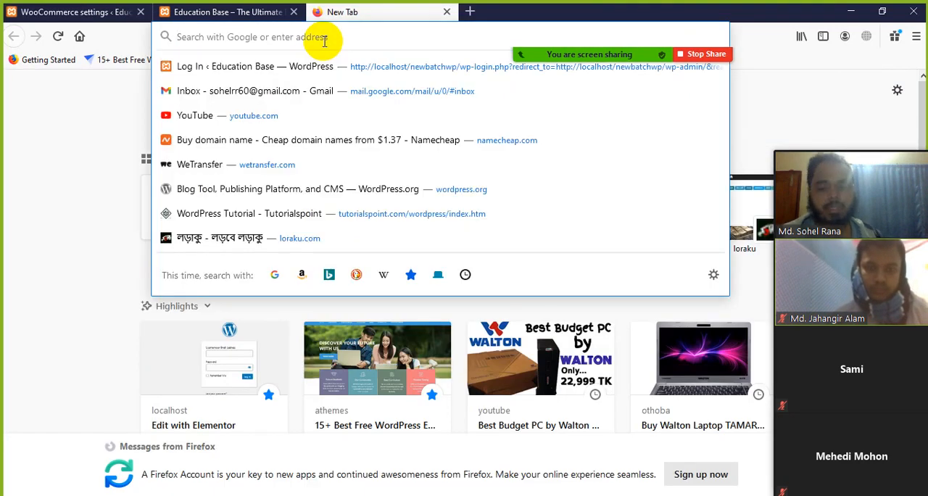
type("place")
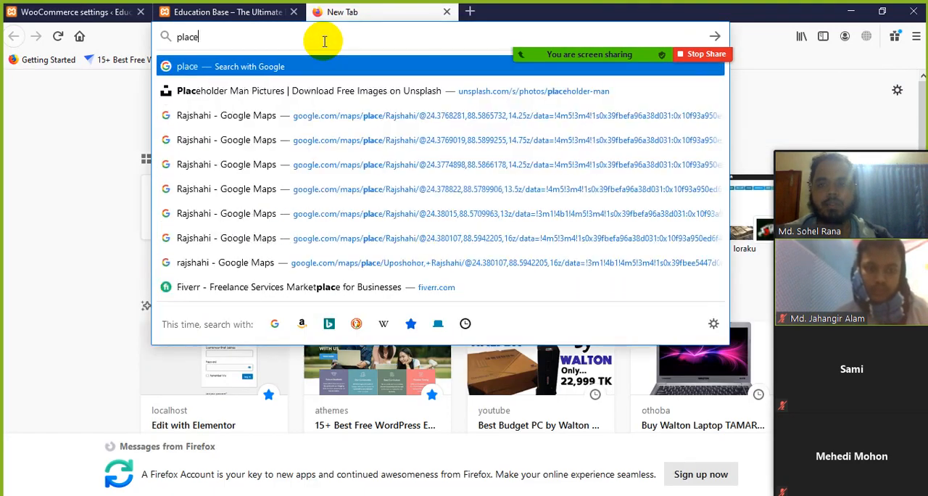
type("holder i")
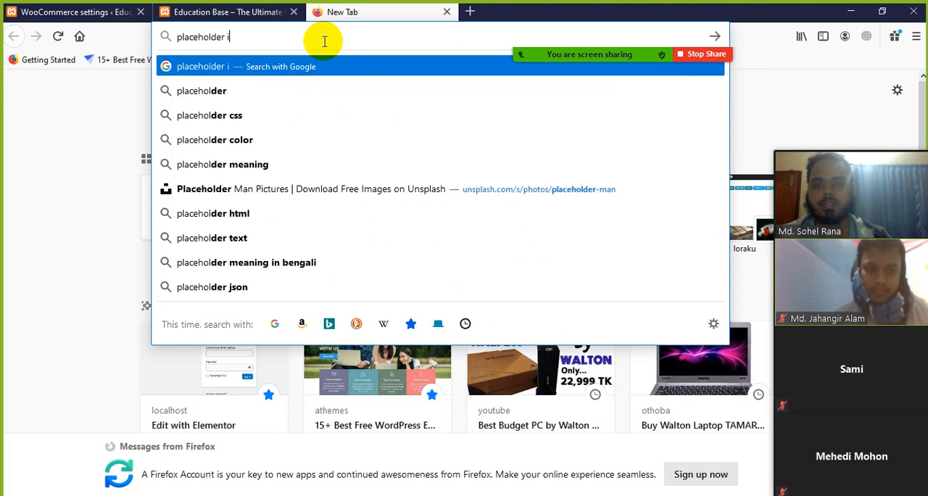
type("mage")
key("Return")
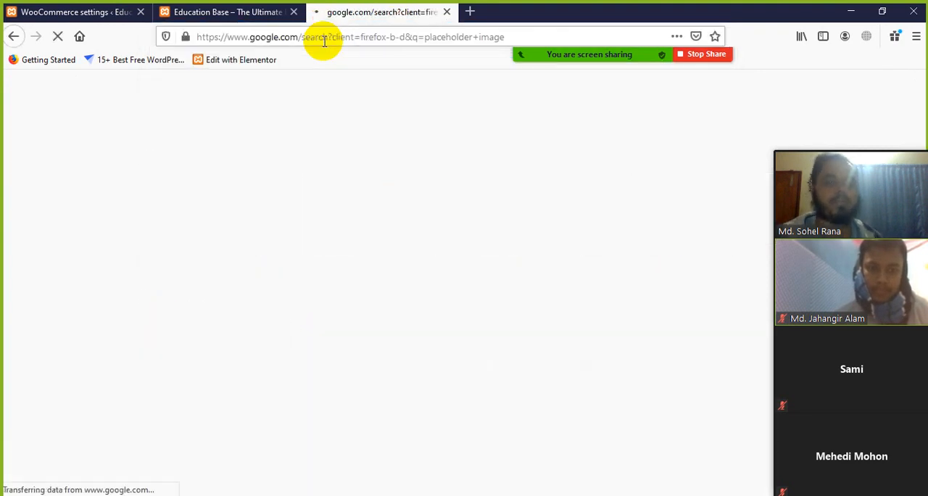
Step: Look through the sample placeholder images in the search results and close the results tab
scroll(392, 311, "down", 2)
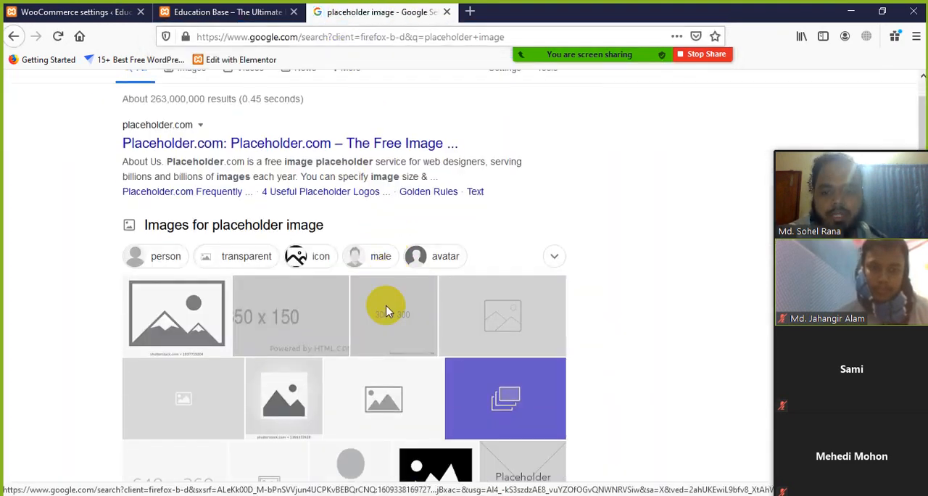
scroll(282, 326, "down", 2)
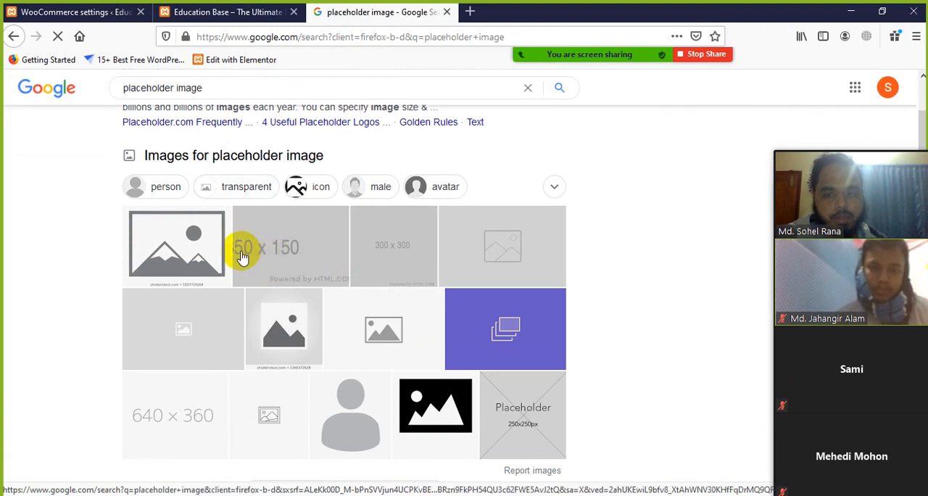
scroll(285, 257, "down", 2)
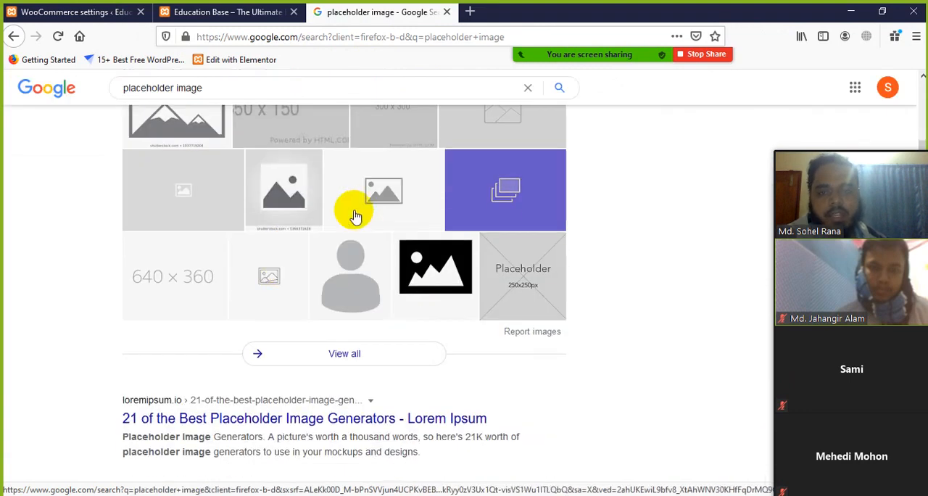
scroll(354, 215, "up", 4)
left_click(447, 13)
Step: Examine the available weight units in the Measurements settings without changing the selection
scroll(230, 306, "down", 2)
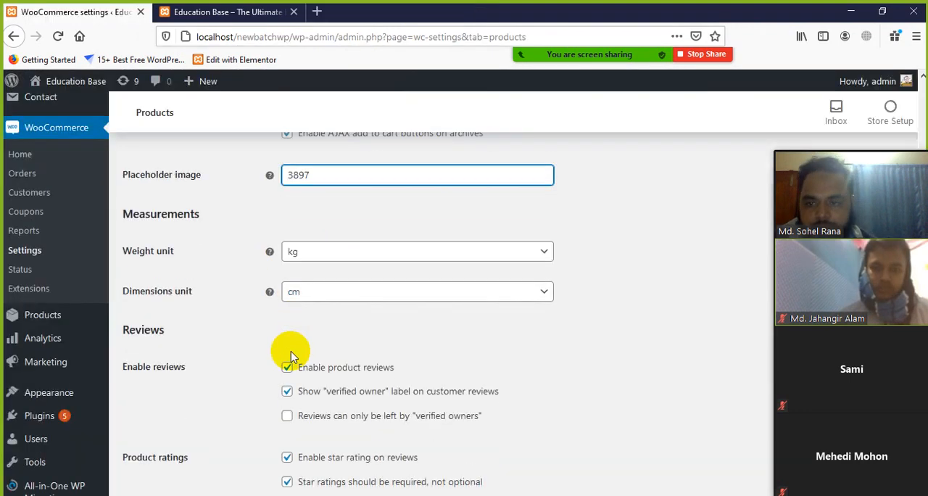
scroll(226, 306, "up", 2)
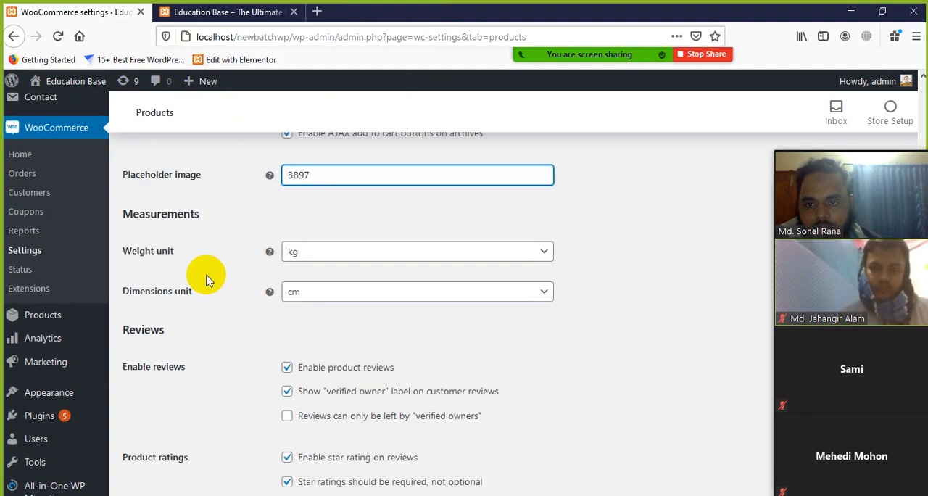
left_click(544, 254)
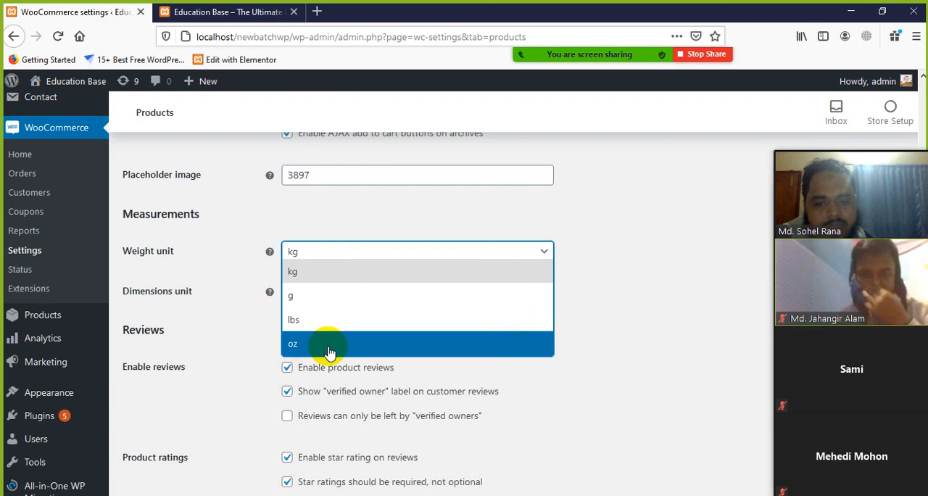
left_click(369, 217)
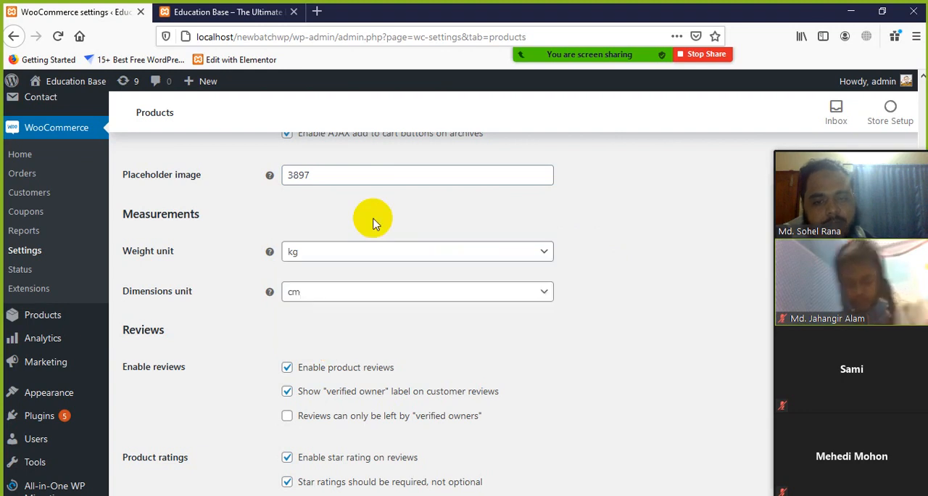
Step: Examine the available dimensions units in the Measurements settings without changing the selection
scroll(263, 300, "down", 1)
scroll(262, 300, "down", 1)
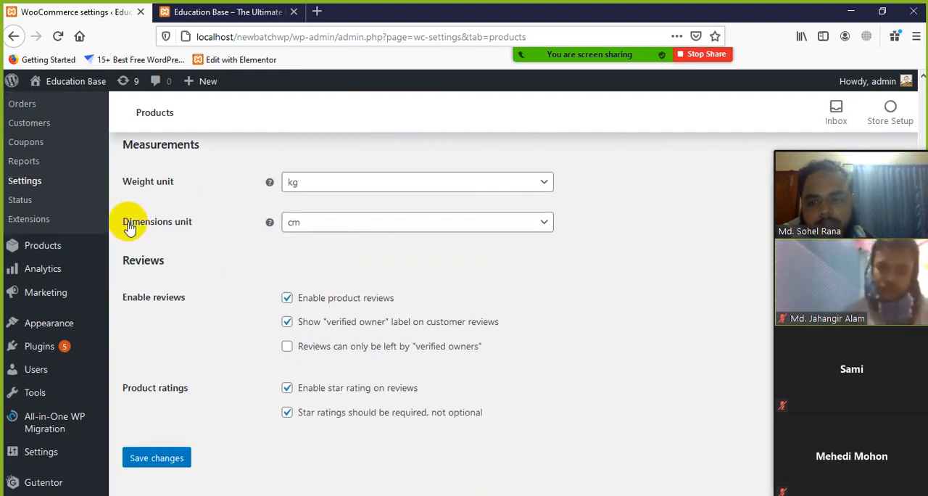
left_click(544, 230)
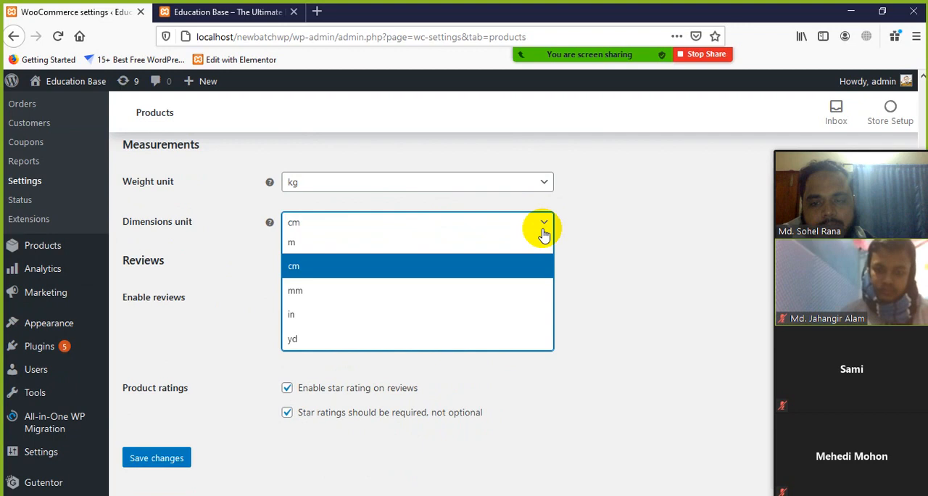
left_click(242, 323)
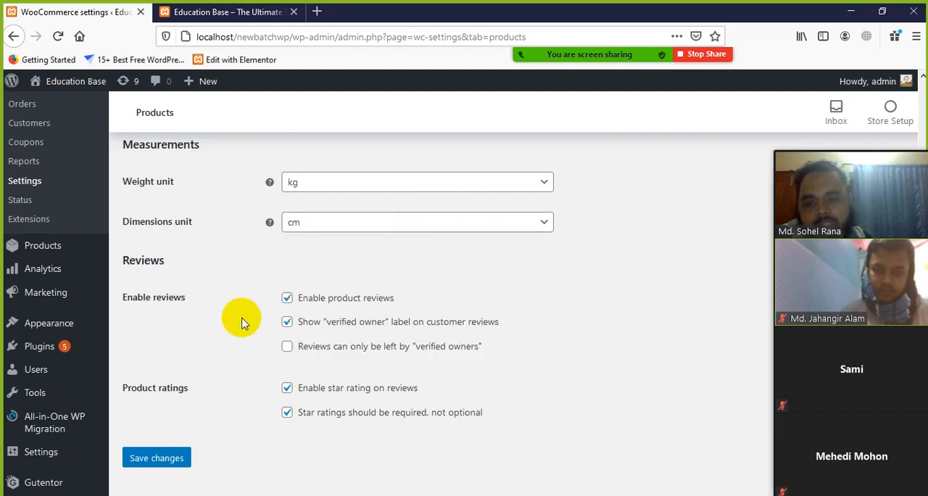
scroll(432, 261, "up", 2)
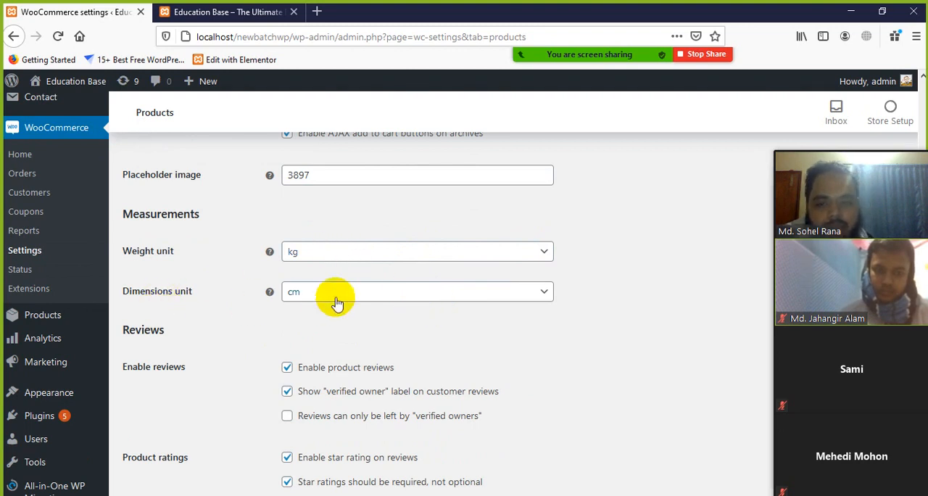
left_click(396, 295)
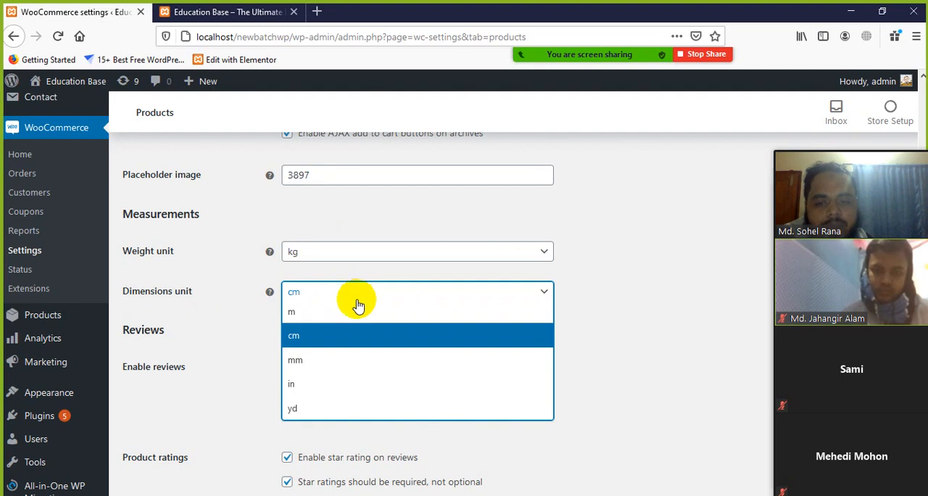
left_click(245, 347)
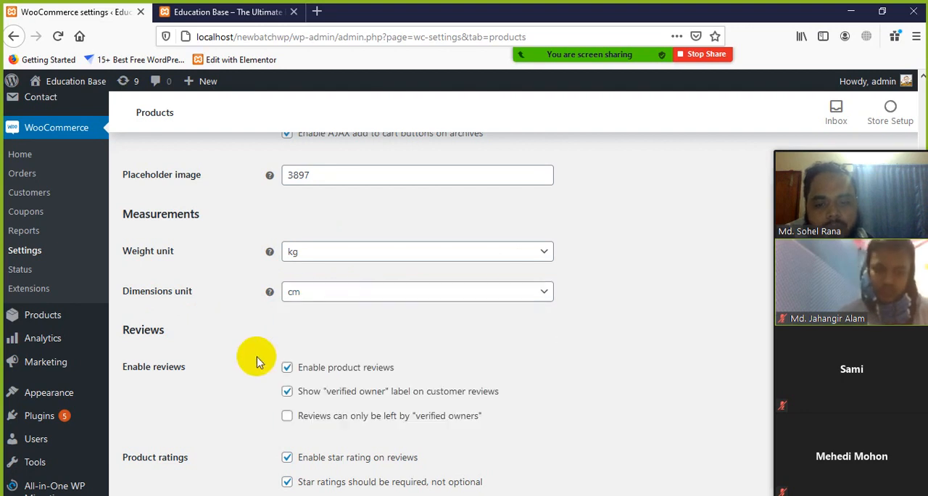
Step: Read the three product review options, including the "verified owner" label and the restriction to verified owners
scroll(250, 366, "down", 2)
scroll(177, 319, "down", 2)
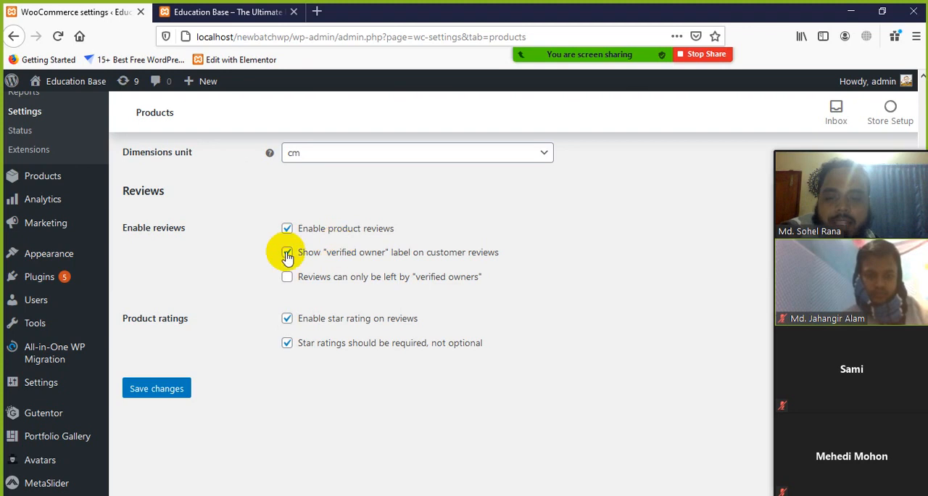
scroll(297, 299, "down", 1)
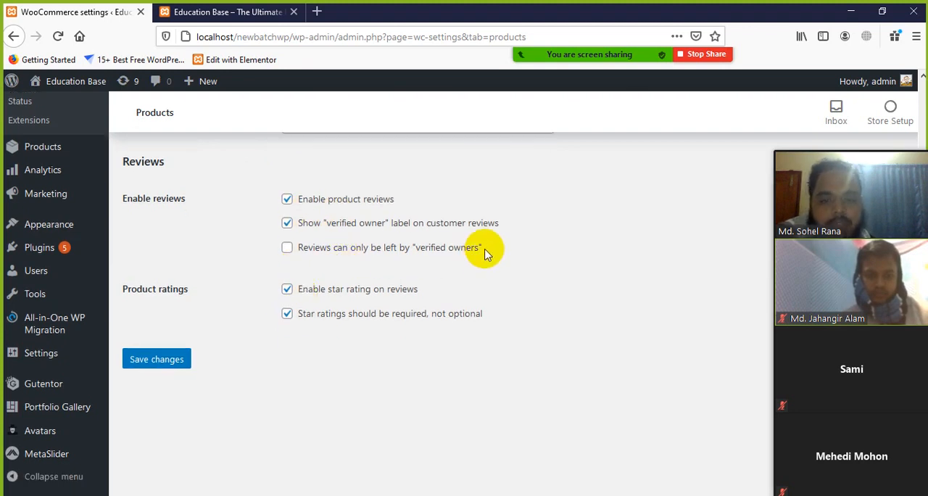
left_click_drag(484, 250, 331, 196)
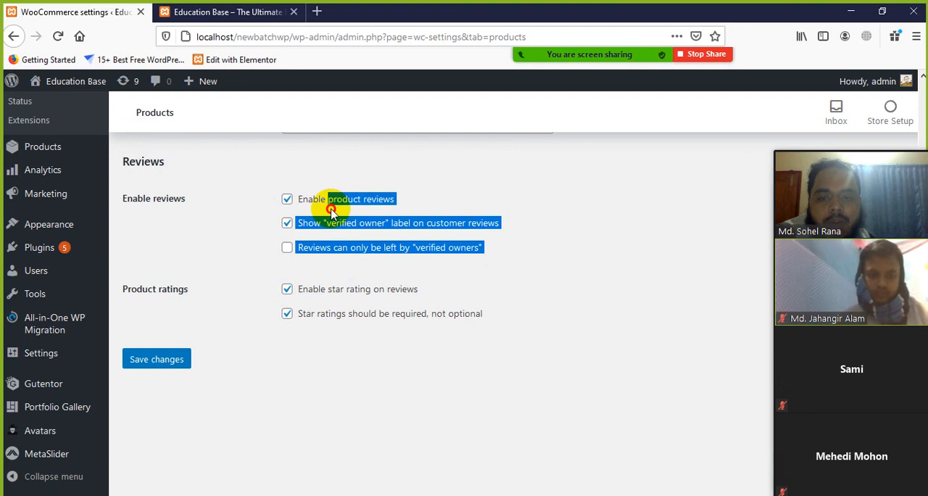
left_click(549, 282)
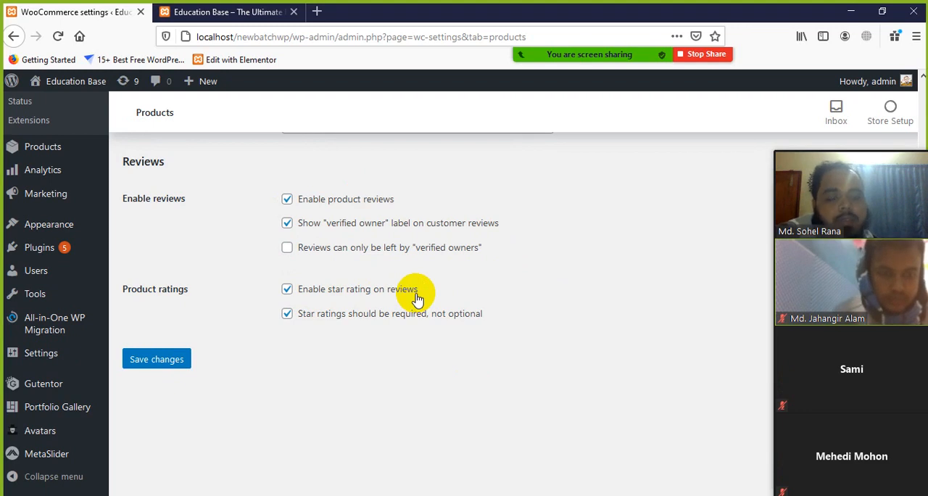
Step: Switch the product star rating and required rating options off and back on
left_click(287, 289)
left_click(287, 289)
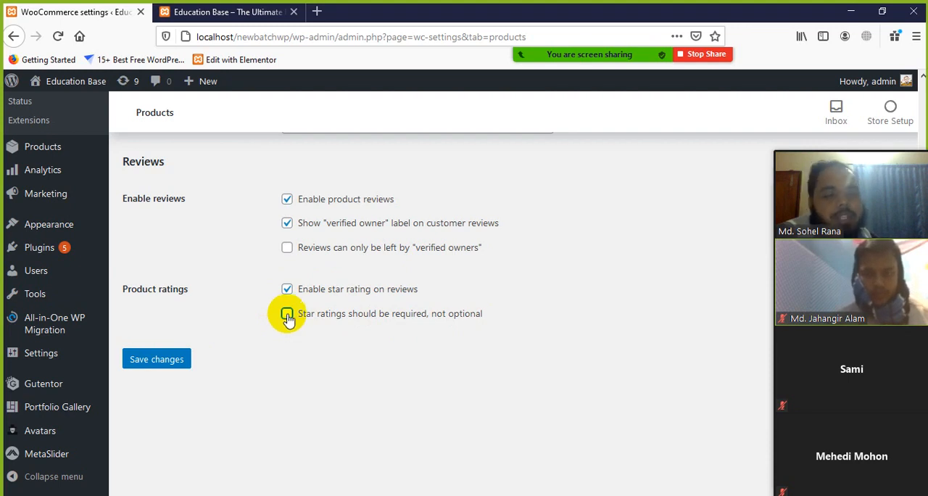
left_click(287, 316)
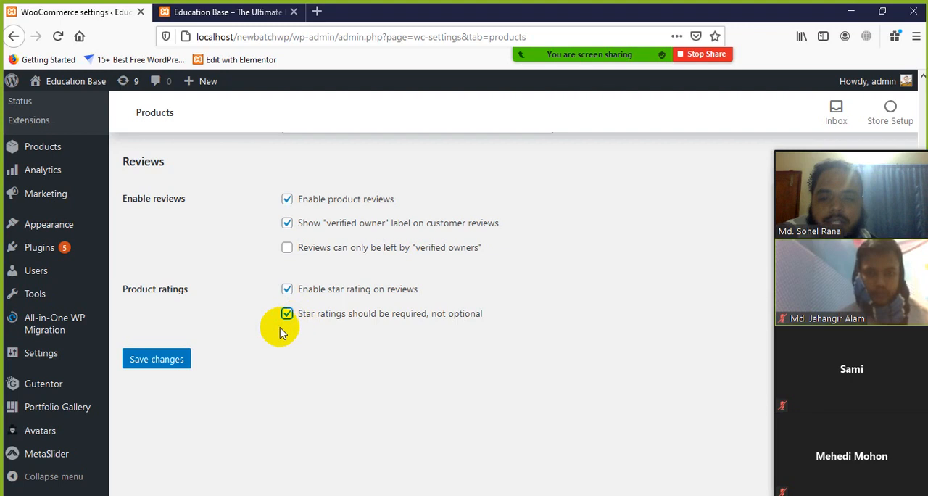
Step: Save the general product settings and check the notice above the Shop pages section
left_click(174, 358)
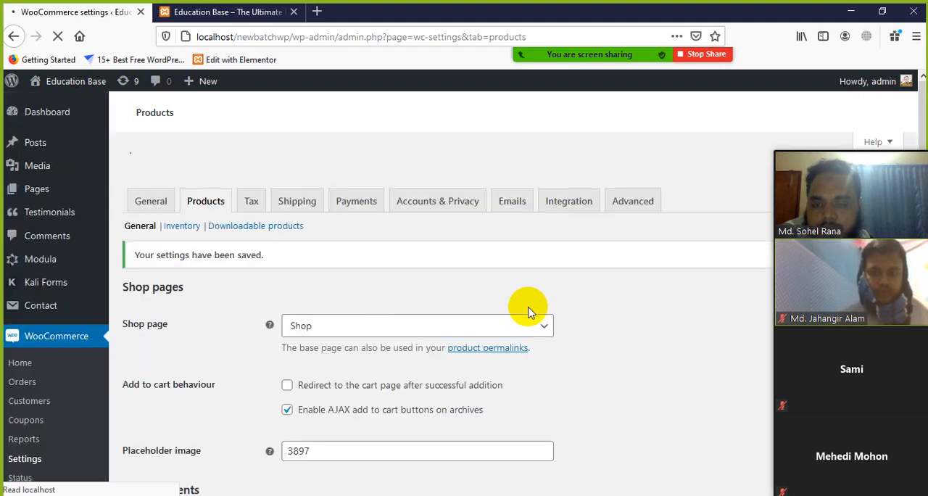
scroll(217, 268, "down", 2)
scroll(218, 264, "up", 2)
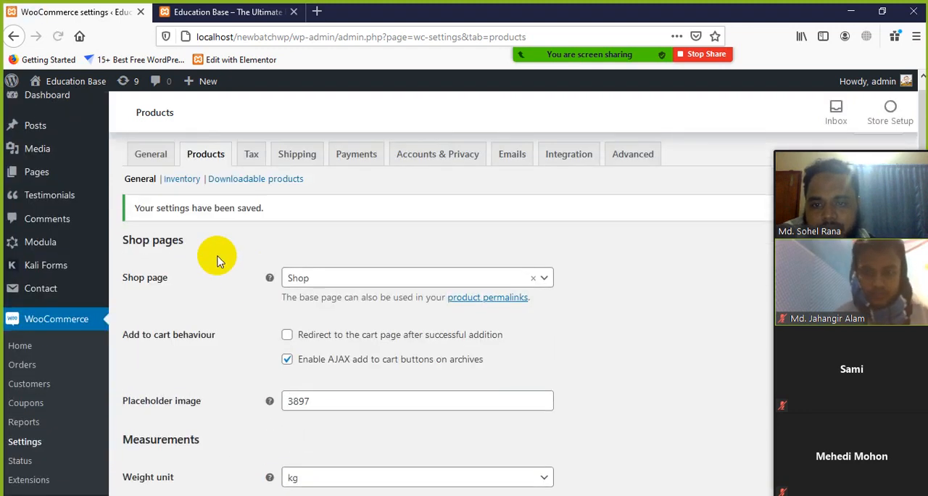
left_click_drag(135, 226, 276, 228)
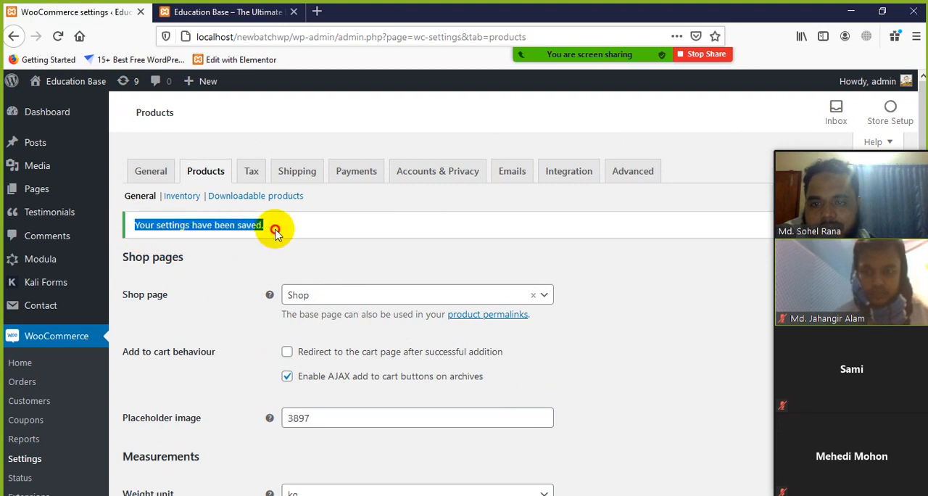
left_click(307, 238)
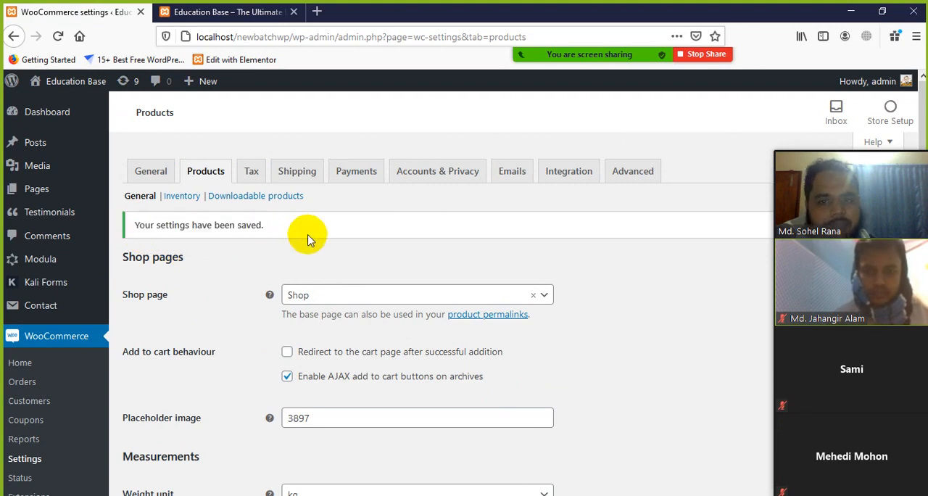
Step: Open the Inventory section of the Products settings and examine the stock management option
left_click(183, 198)
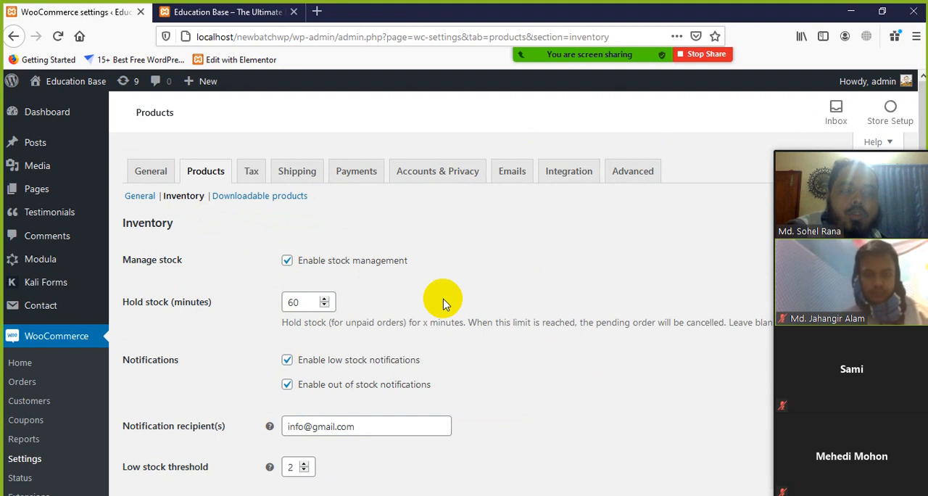
scroll(446, 299, "down", 1)
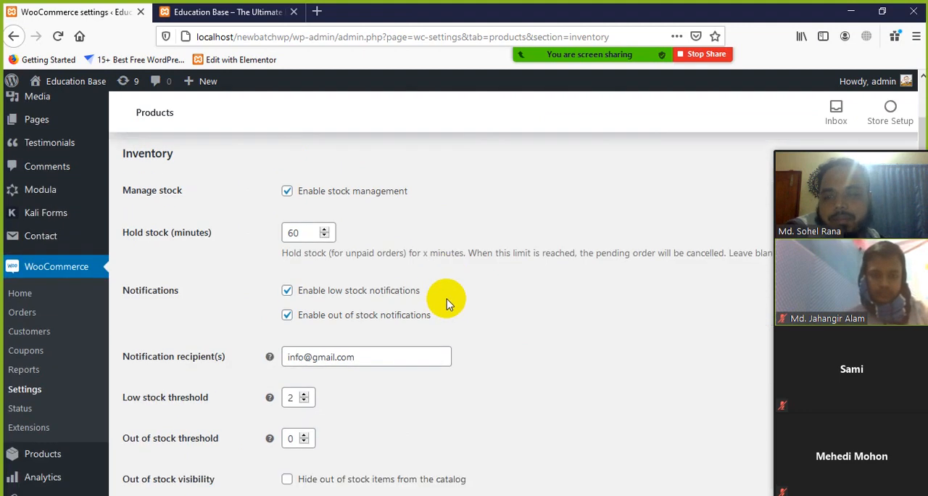
scroll(446, 299, "up", 1)
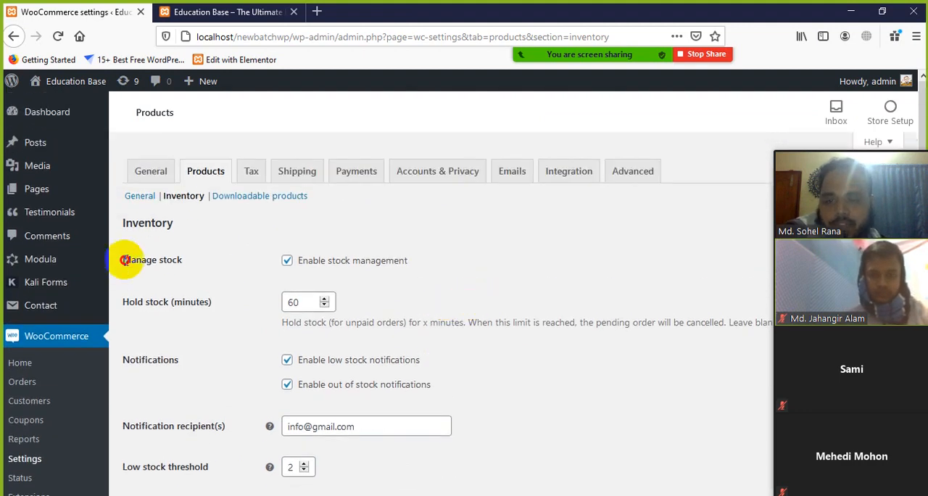
left_click_drag(124, 260, 194, 266)
left_click(483, 290)
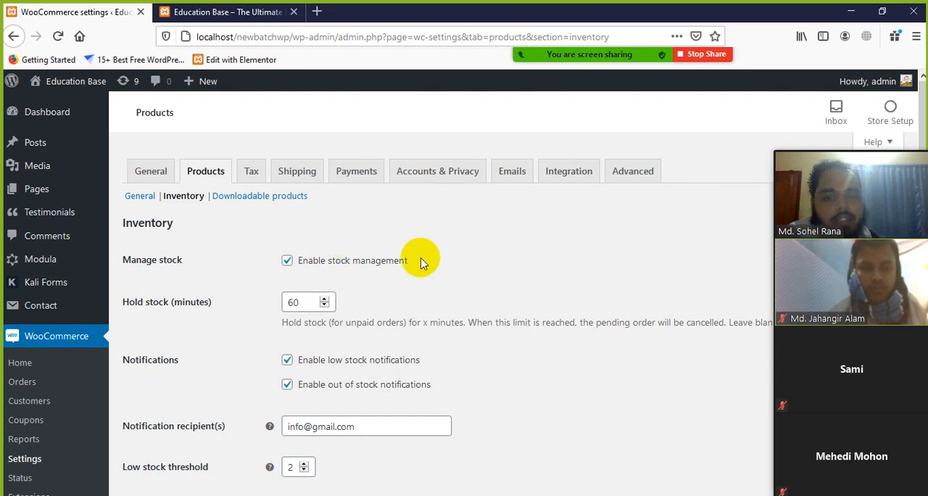
left_click_drag(424, 267, 269, 263)
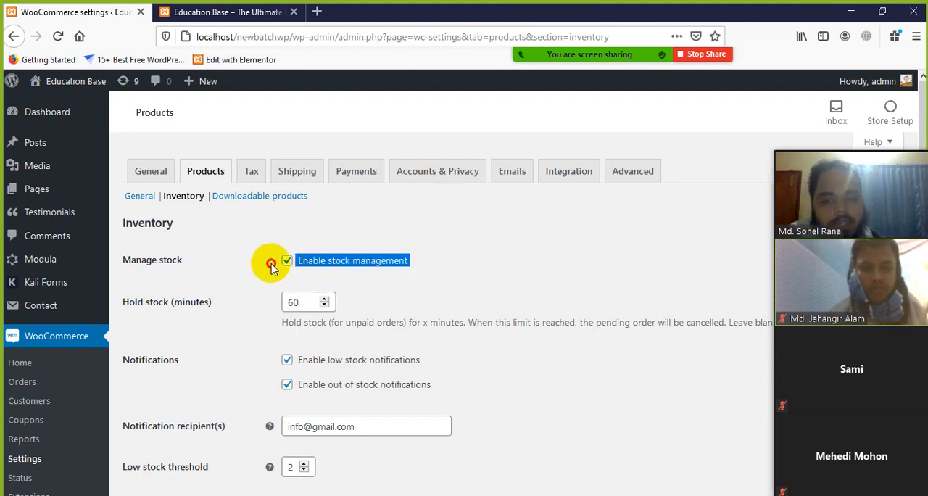
left_click(459, 269)
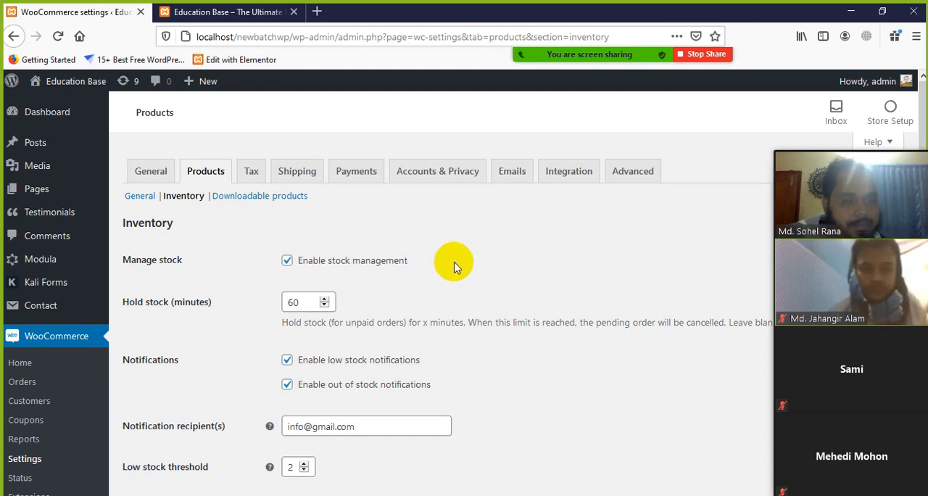
left_click_drag(428, 260, 321, 261)
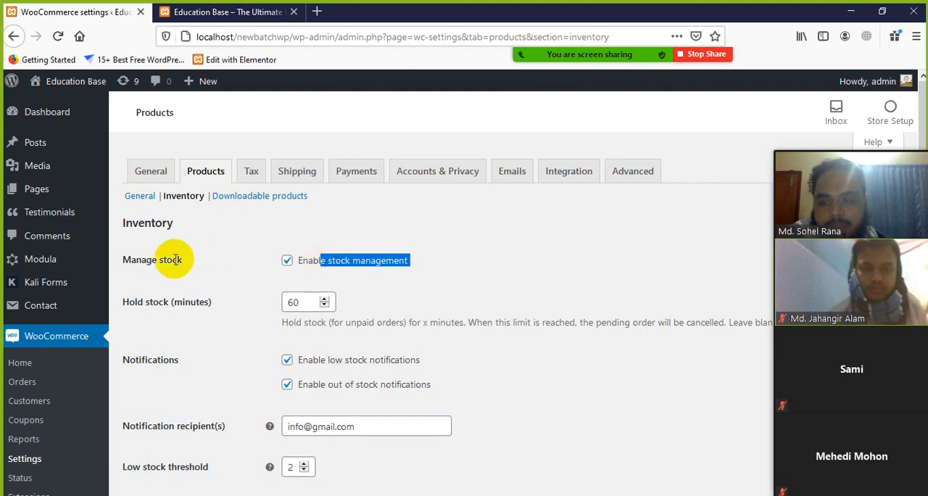
Step: Read the hold stock limit for unpaid orders, its order cancellation note, and the stock notification options
left_click(355, 278)
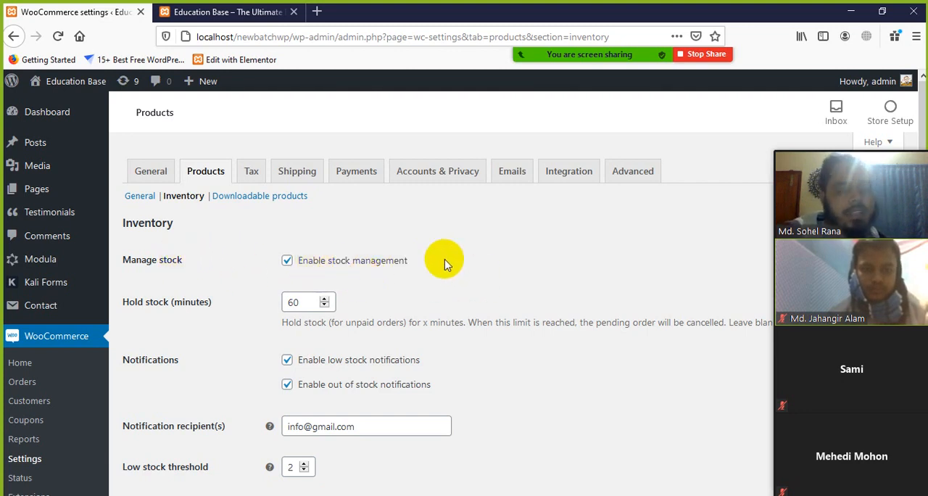
scroll(472, 307, "down", 2)
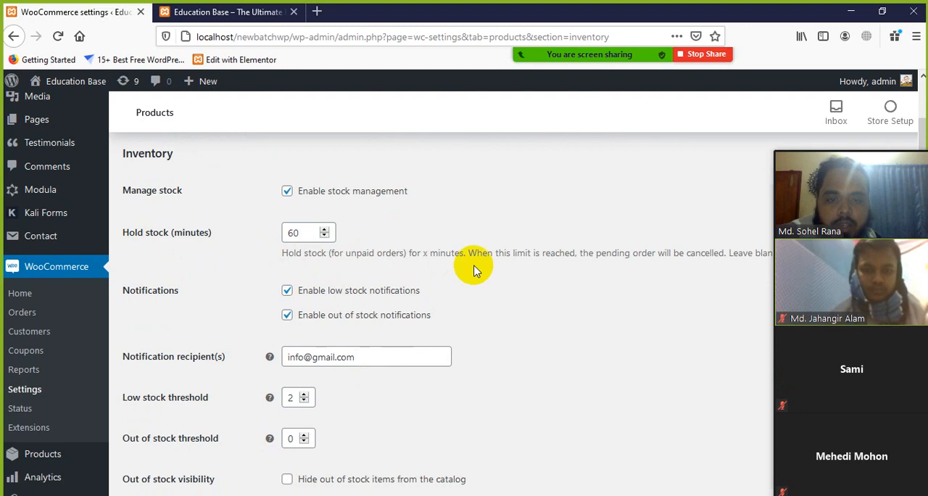
scroll(590, 265, "down", 1)
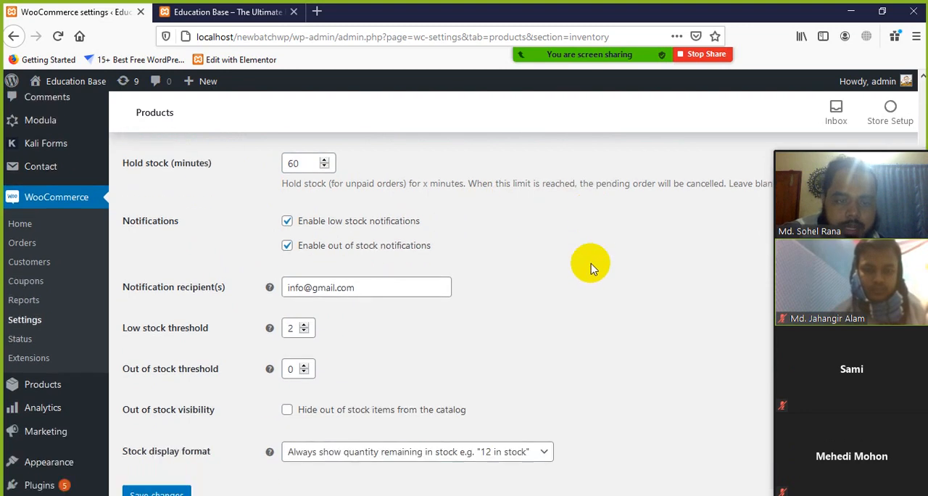
scroll(687, 210, "down", 1)
scroll(686, 208, "up", 2)
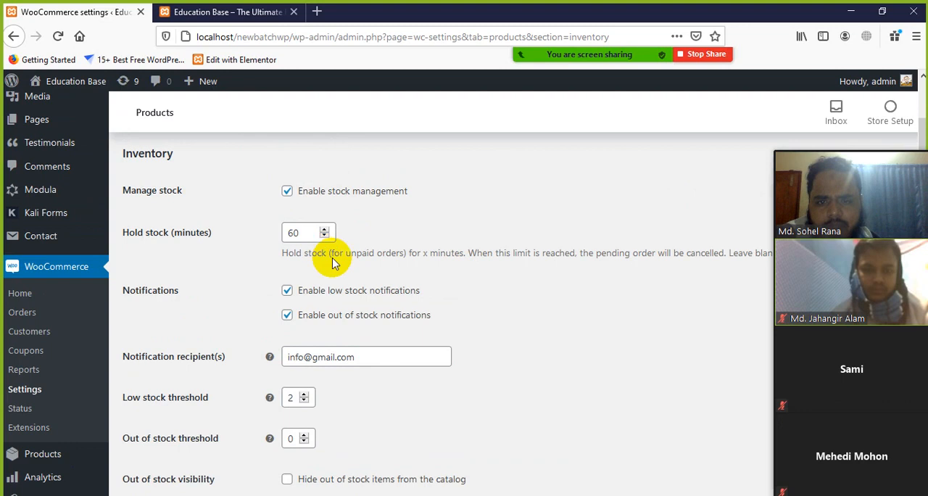
left_click_drag(596, 252, 652, 252)
left_click(357, 232)
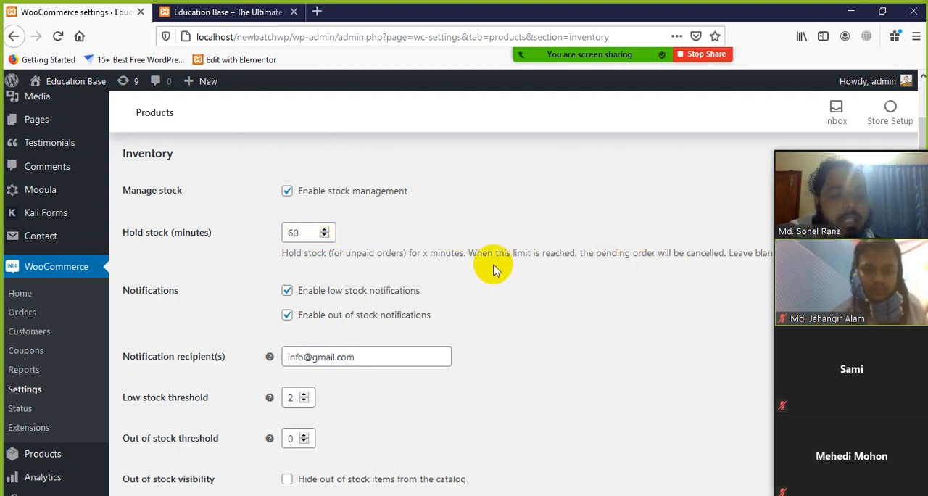
left_click_drag(493, 251, 543, 252)
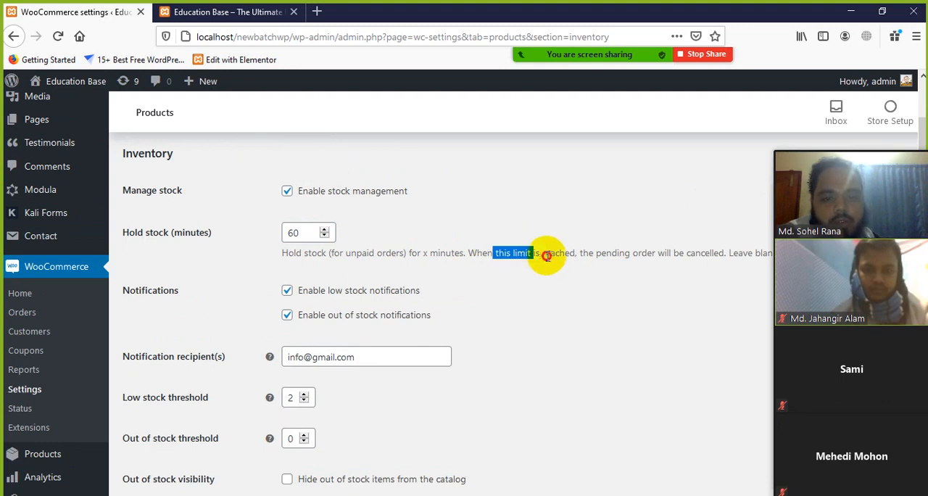
left_click(565, 256)
scroll(571, 250, "down", 2)
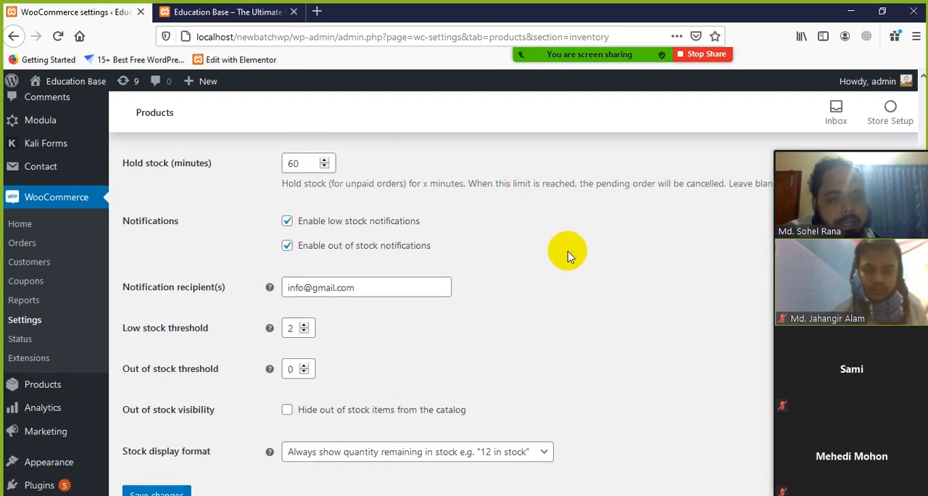
left_click_drag(714, 184, 656, 184)
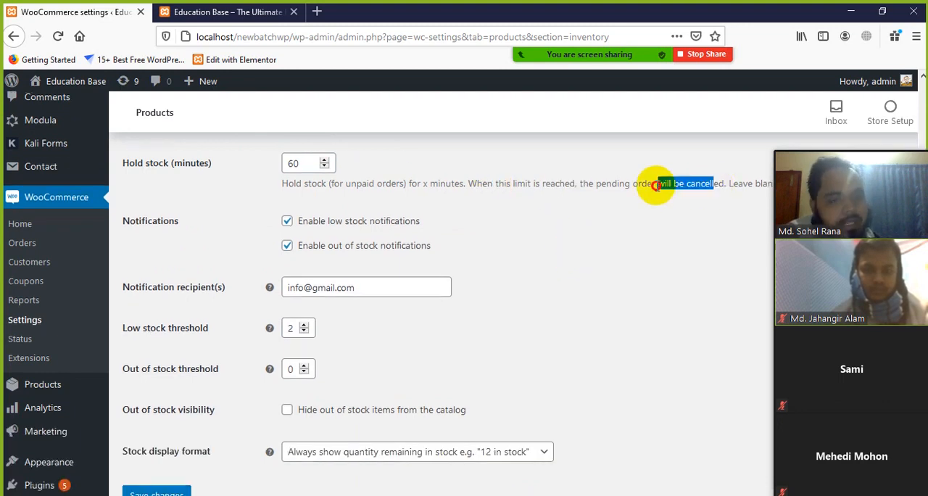
left_click(573, 229)
left_click(299, 163)
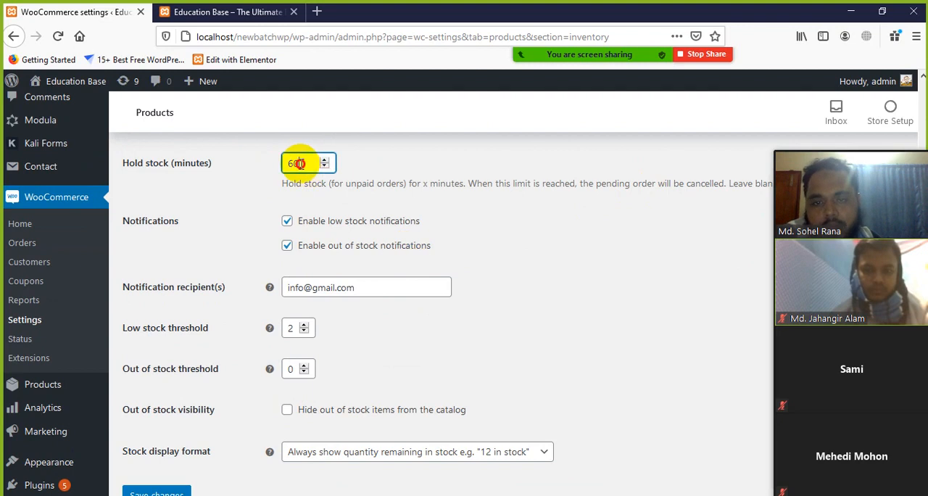
left_click_drag(308, 163, 281, 163)
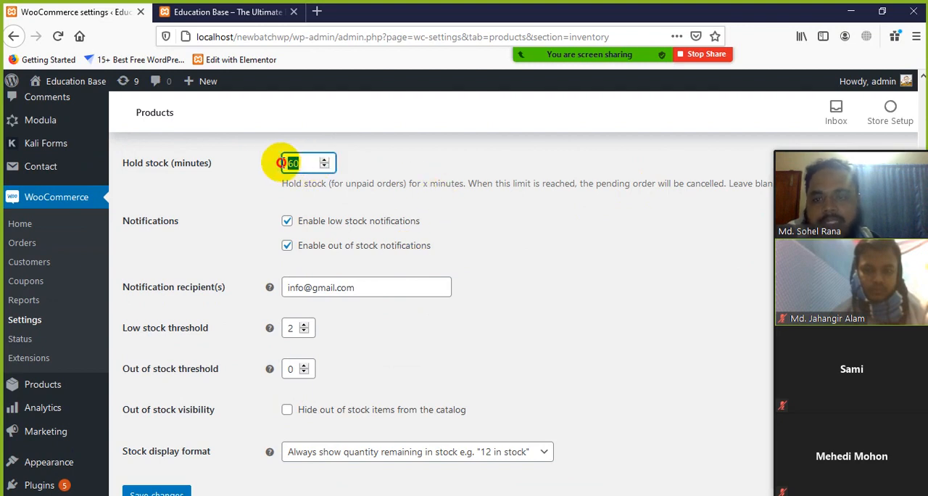
left_click(473, 227)
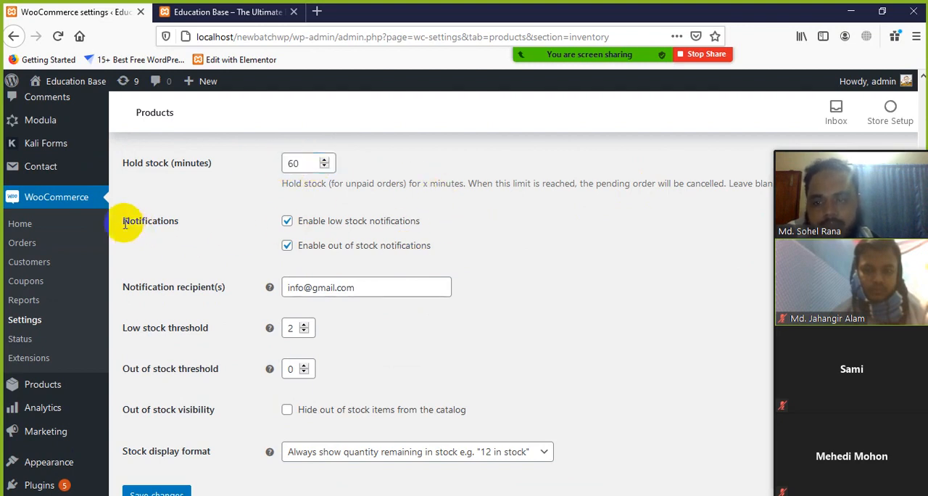
left_click_drag(125, 225, 182, 224)
left_click(210, 237)
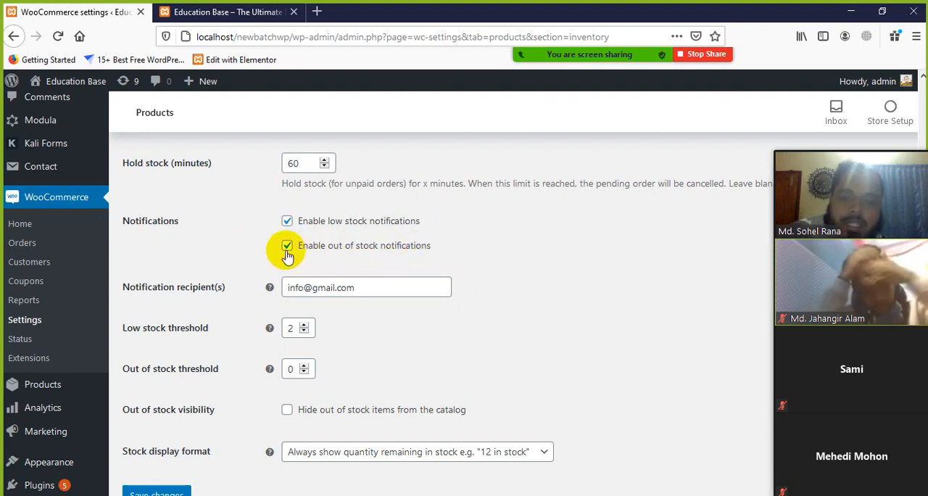
Step: Replace the notification recipient's e-mail address with another one for receiving the stock notifications
scroll(416, 268, "down", 2)
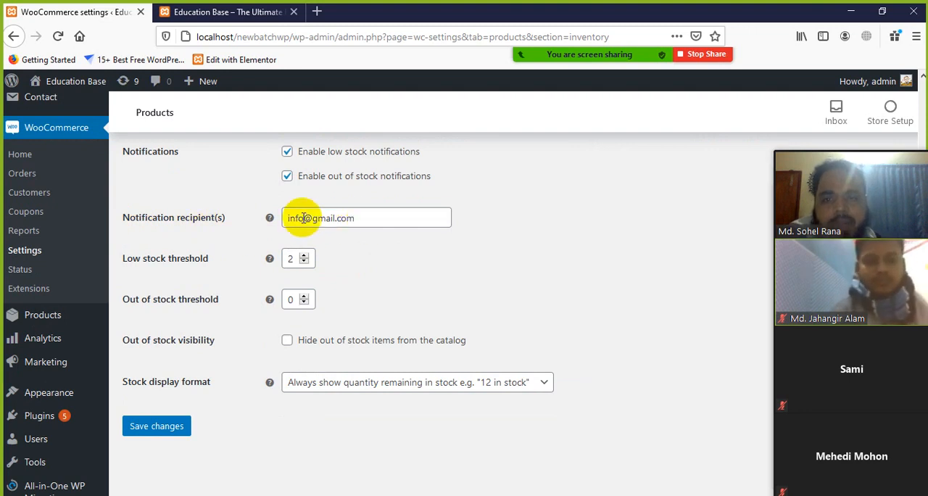
left_click_drag(303, 217, 269, 216)
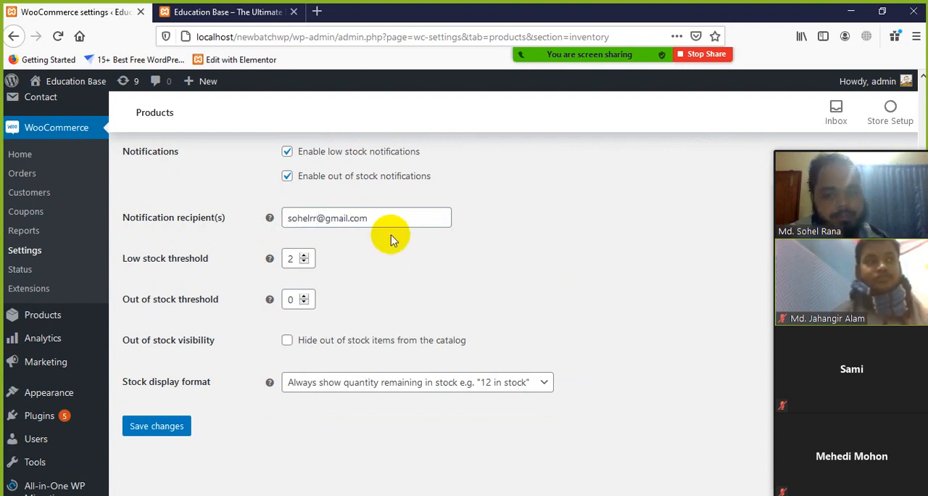
left_click_drag(380, 217, 293, 223)
left_click(513, 267)
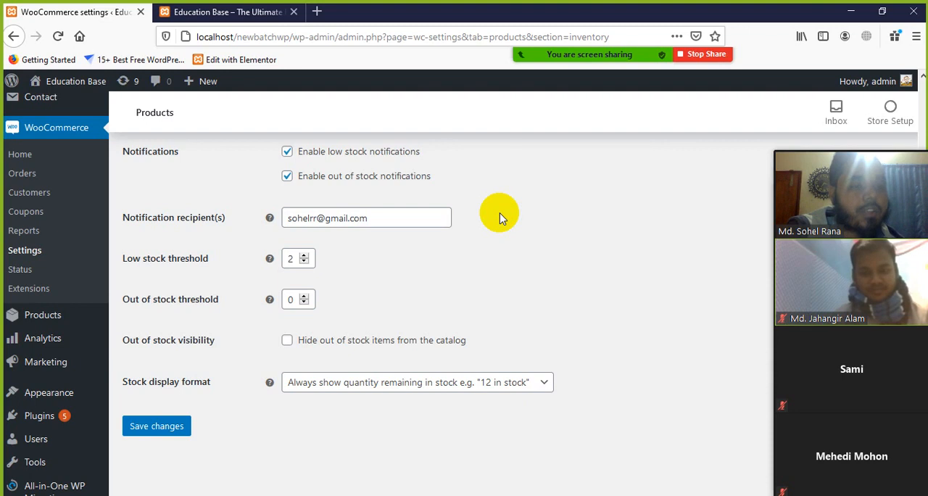
Step: Examine the notification recipient entry that determines which address receives the stock alerts
left_click_drag(399, 217, 269, 217)
left_click(408, 241)
left_click_drag(381, 219, 284, 227)
left_click(416, 251)
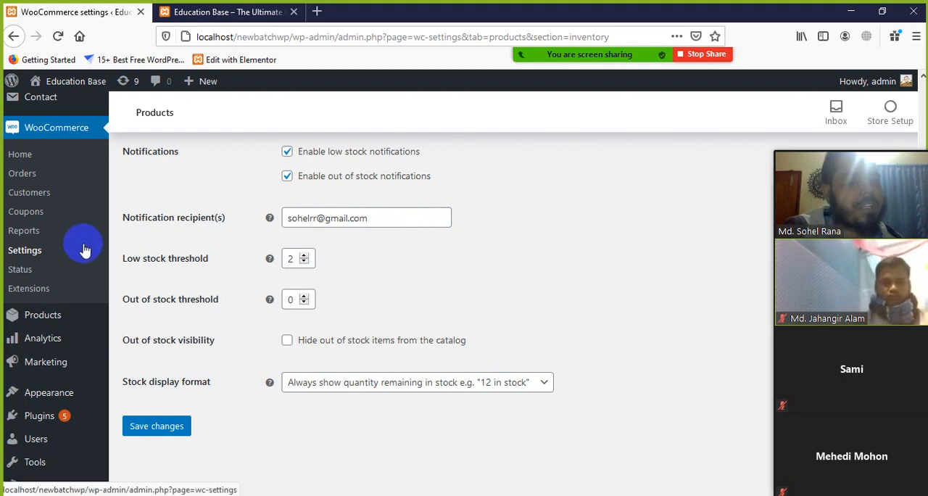
left_click_drag(406, 217, 264, 218)
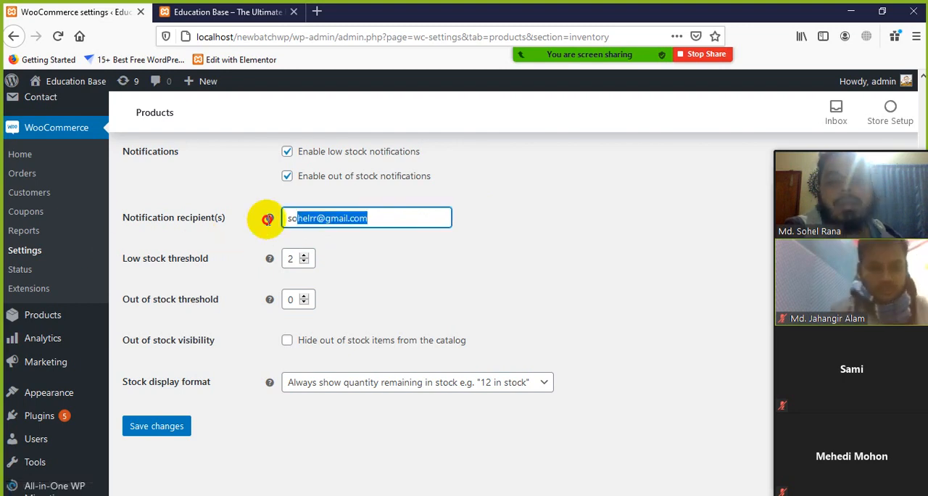
left_click(467, 266)
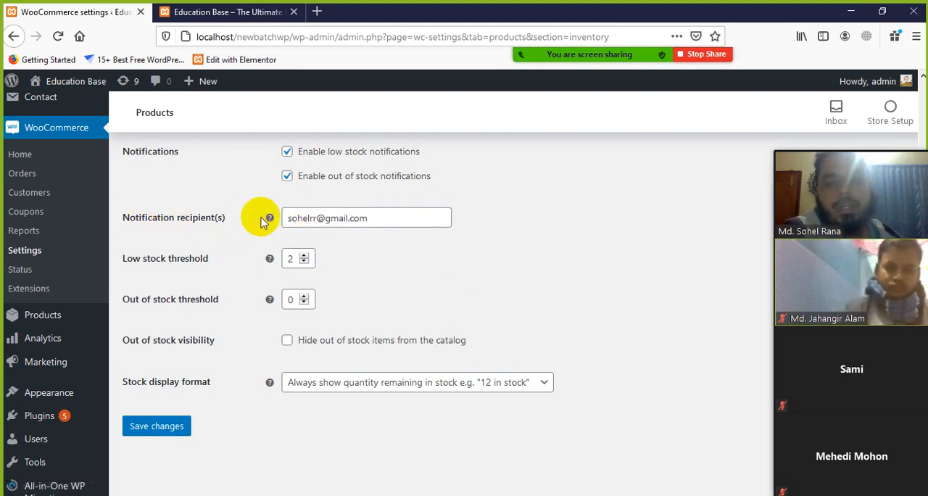
left_click_drag(384, 217, 297, 218)
left_click(441, 277)
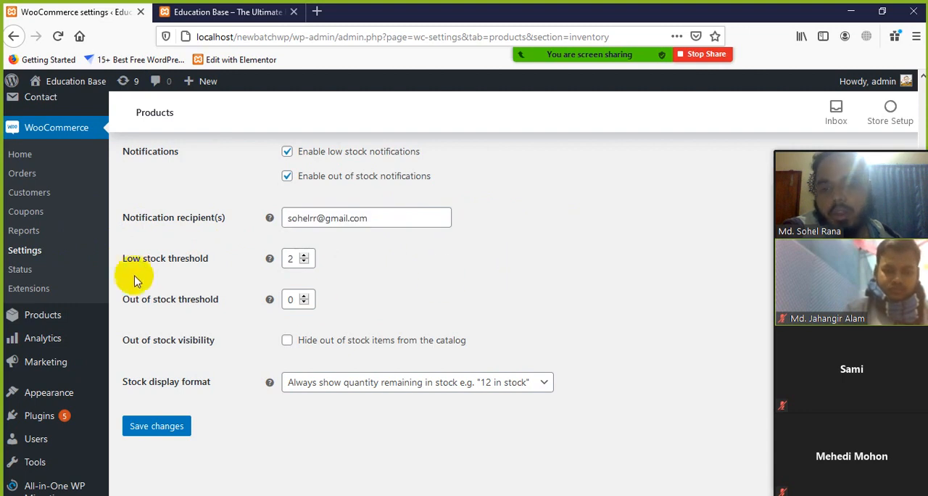
Step: Examine the low stock threshold and the out of stock threshold
scroll(181, 297, "down", 2)
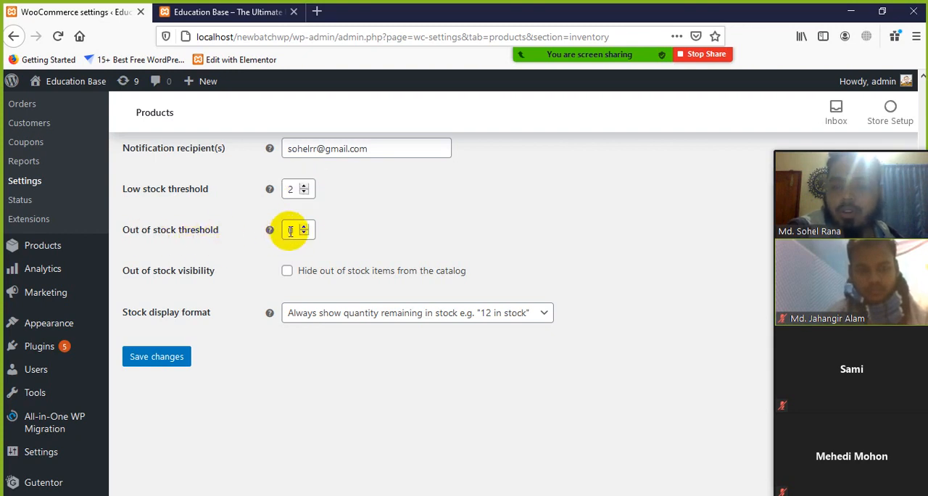
left_click_drag(294, 230, 285, 230)
left_click(431, 205)
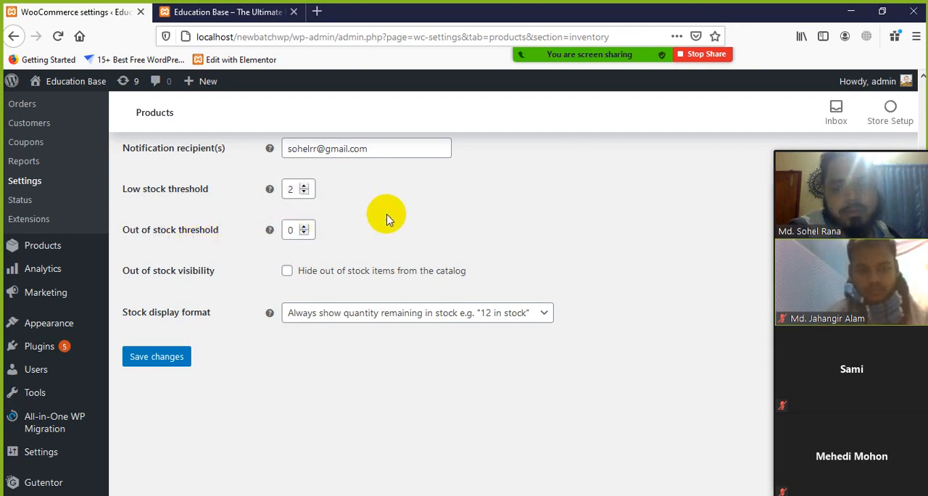
Step: Switch hiding of out of stock items on and off again, and view the stock display format choices
scroll(145, 261, "down", 2)
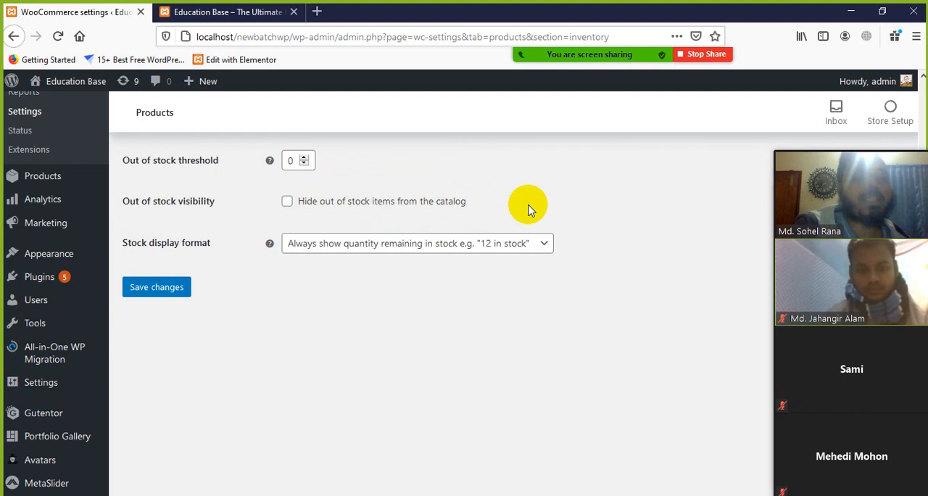
left_click(288, 202)
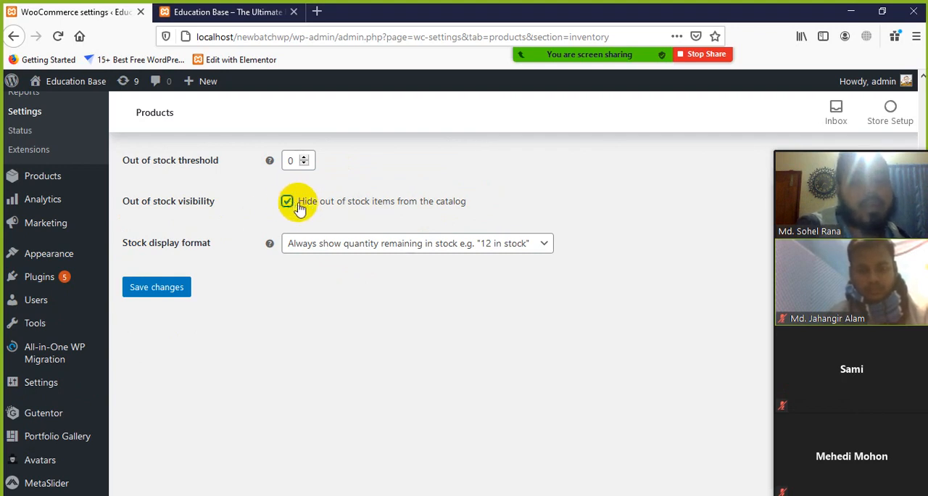
left_click(299, 206)
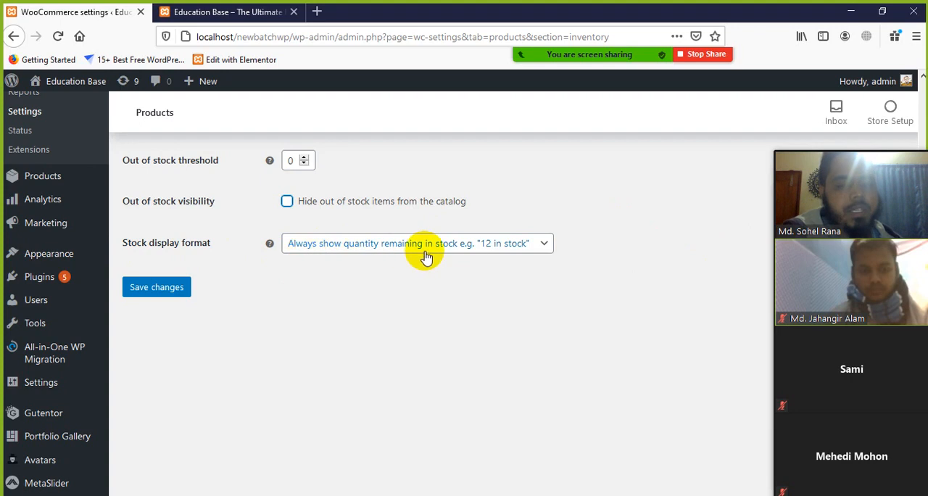
left_click(544, 243)
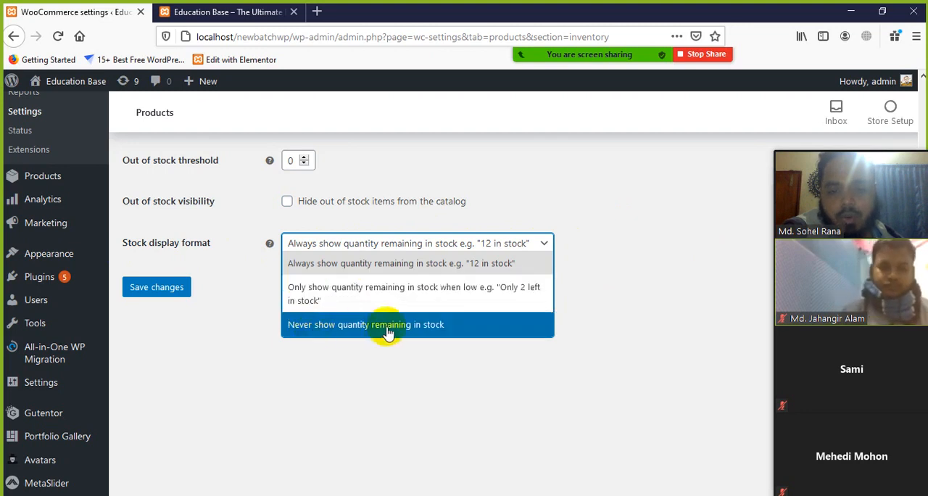
left_click(558, 243)
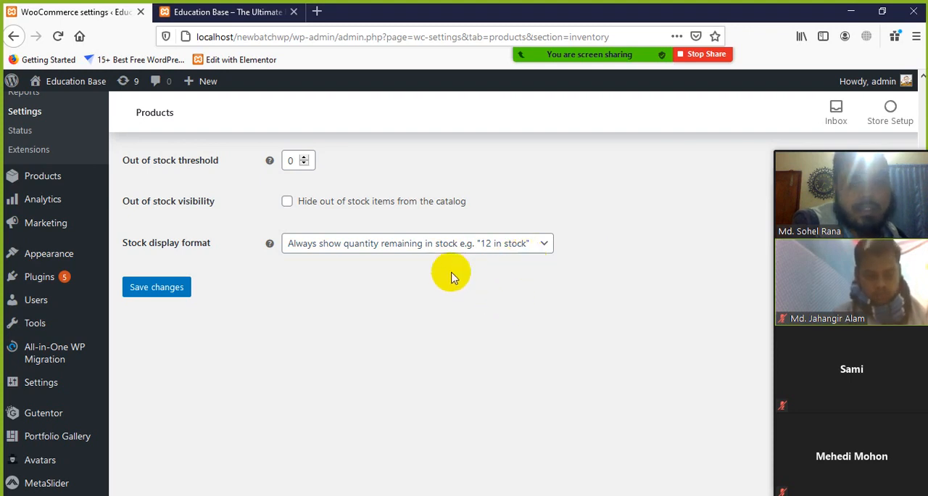
Step: Save the inventory settings and open the Downloadable products section
left_click(167, 290)
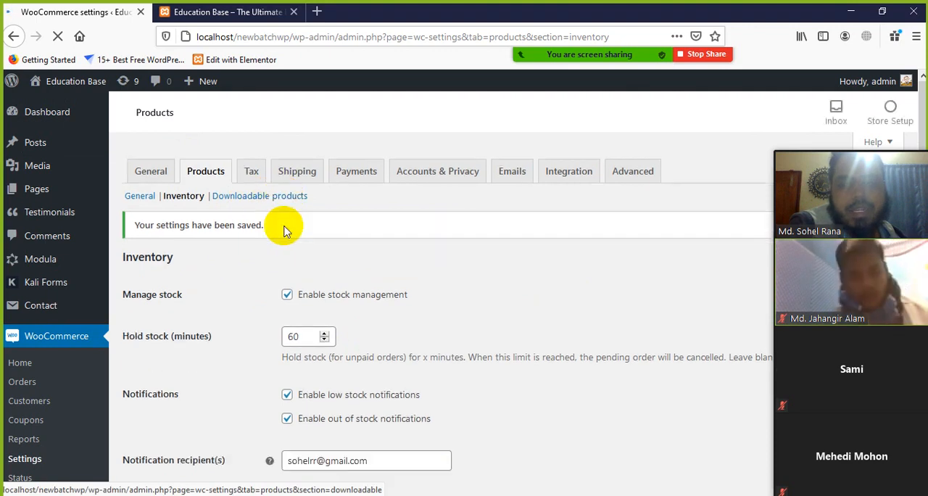
left_click(273, 199)
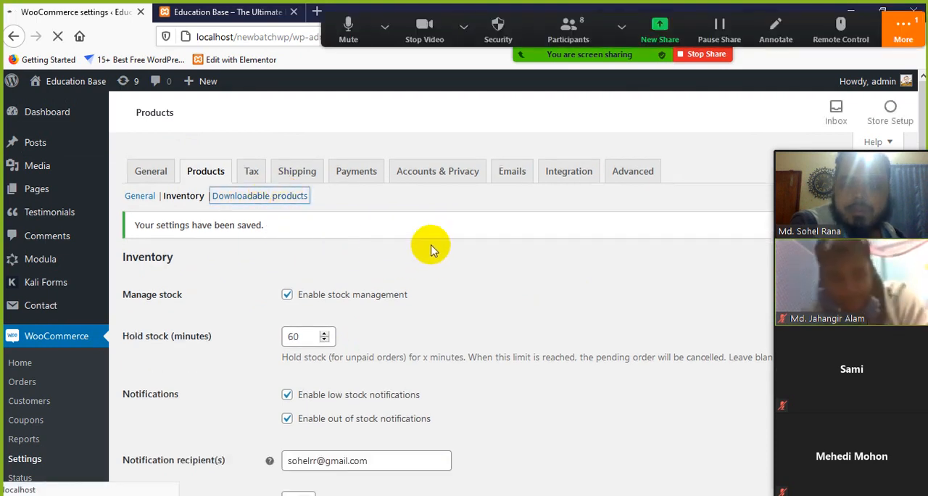
Step: Open the Zoom meeting chat, send the reply "Yes" to everyone, and close the chat
left_click(912, 51)
left_click(756, 63)
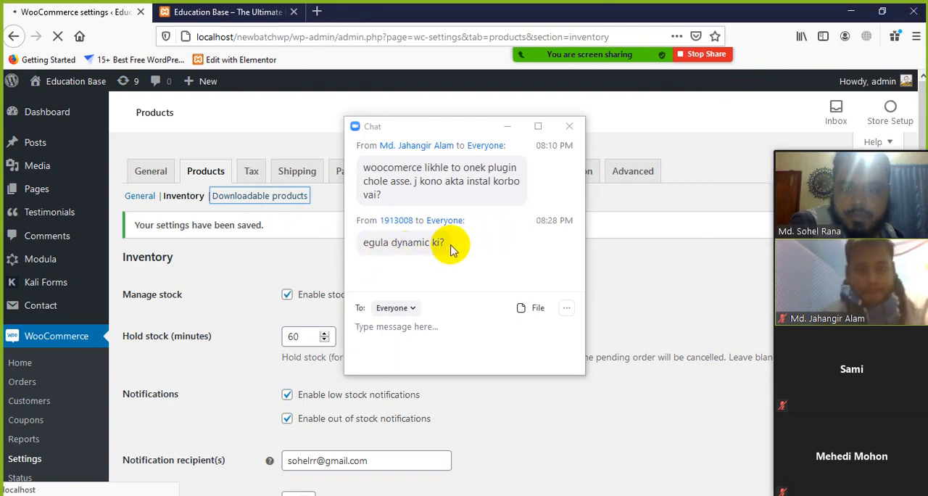
left_click(385, 327)
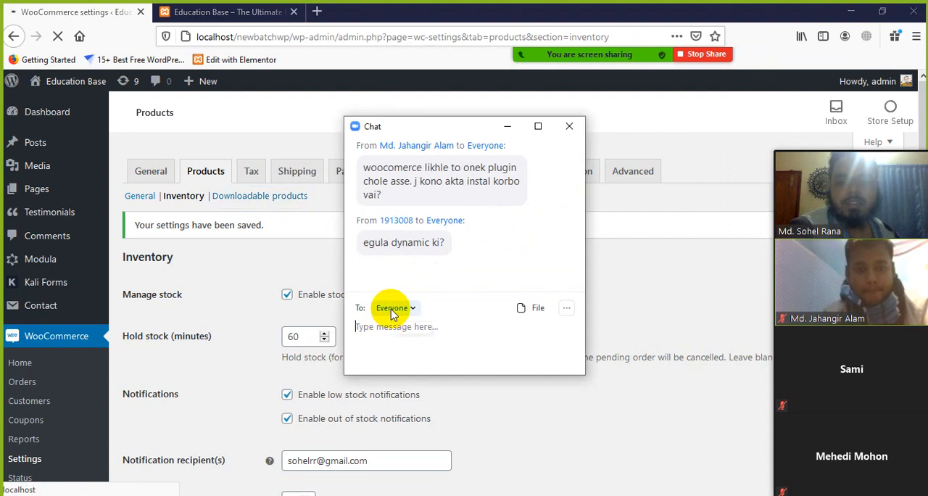
type("Yes")
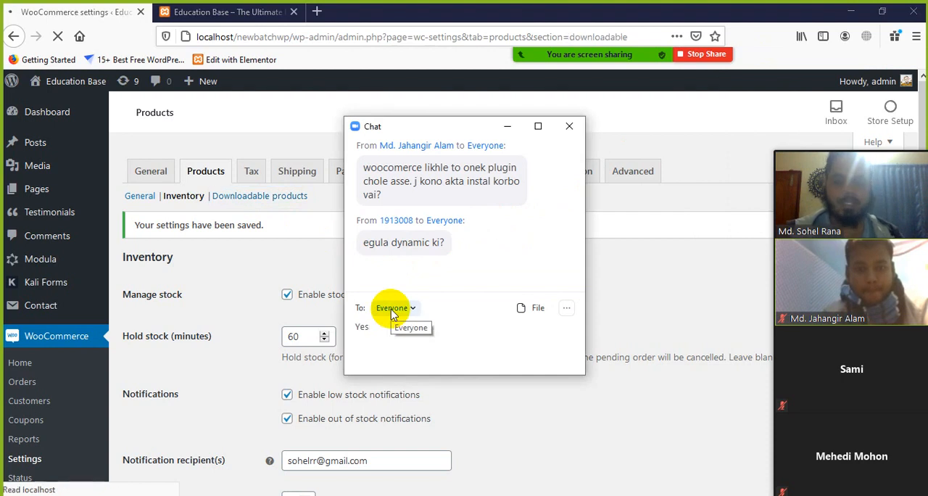
key("Return")
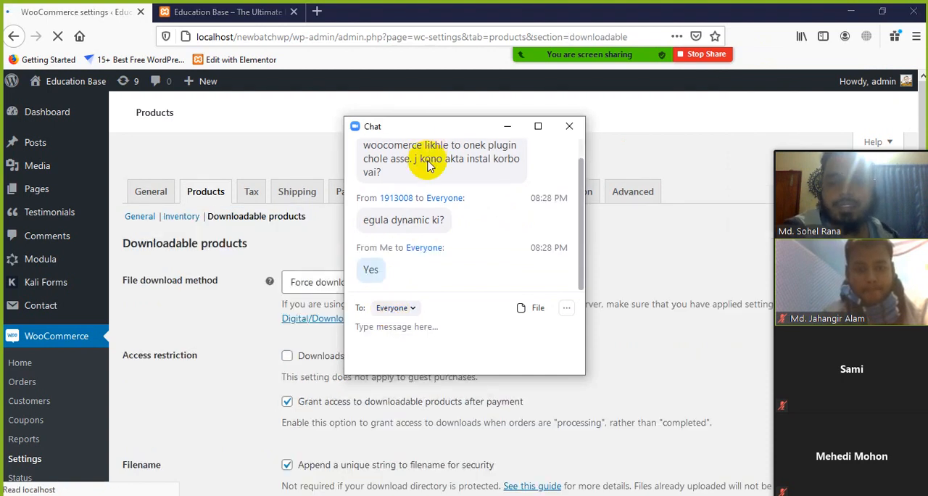
left_click(566, 129)
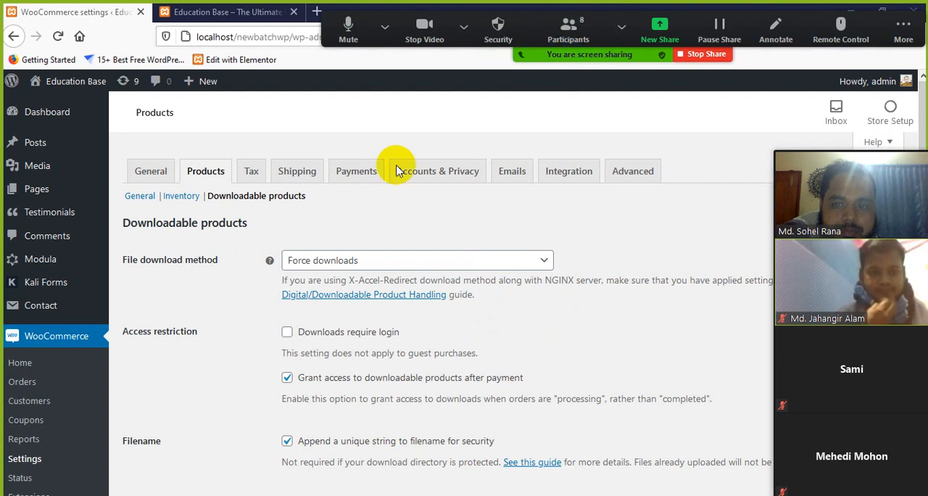
Step: Review the file download method, access restriction and filename options for downloadable products, dismissing the meeting time notice
scroll(247, 290, "down", 2)
scroll(261, 315, "down", 2)
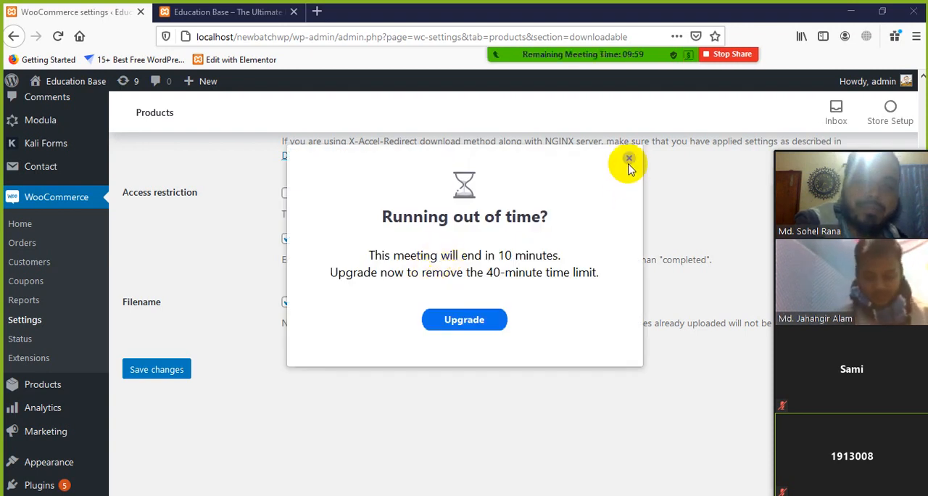
left_click(629, 158)
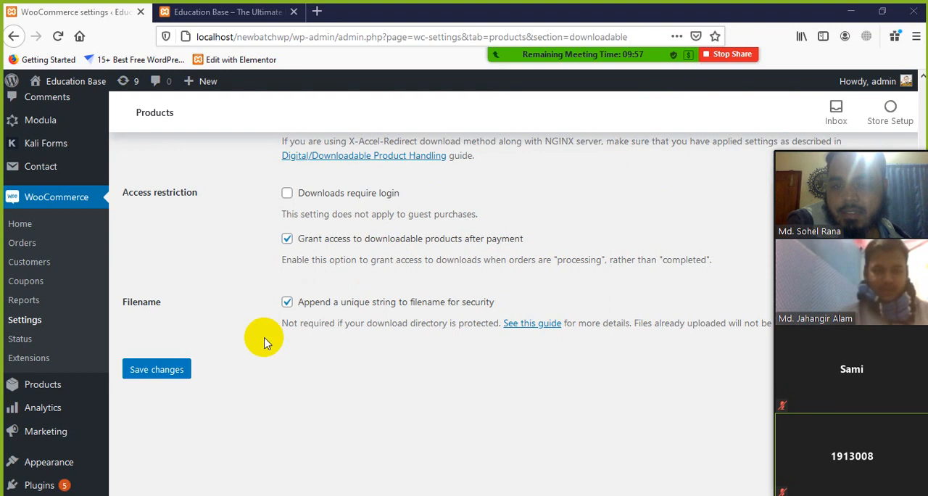
scroll(263, 342, "up", 3)
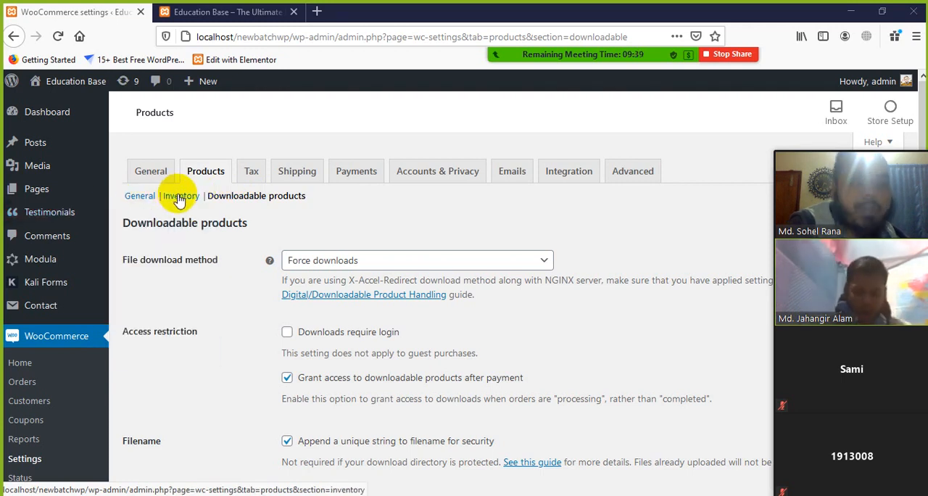
left_click(310, 197)
left_click_drag(310, 197, 218, 198)
left_click(386, 212)
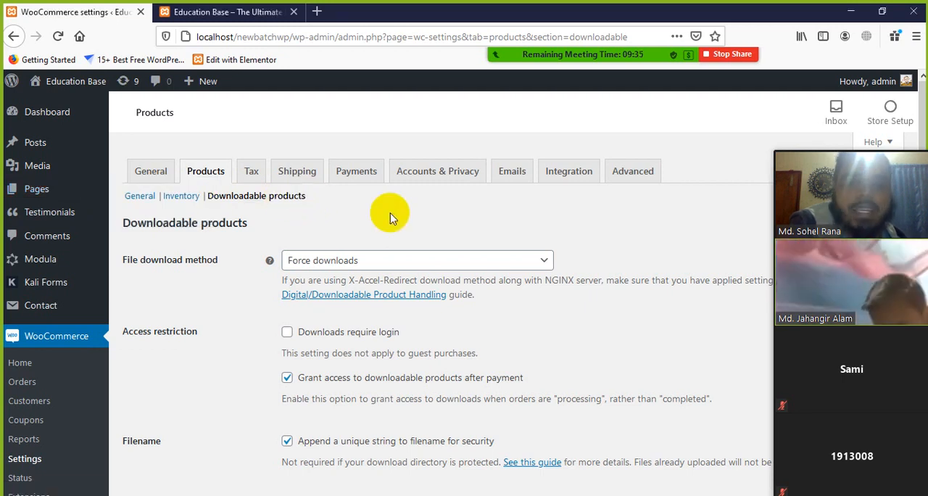
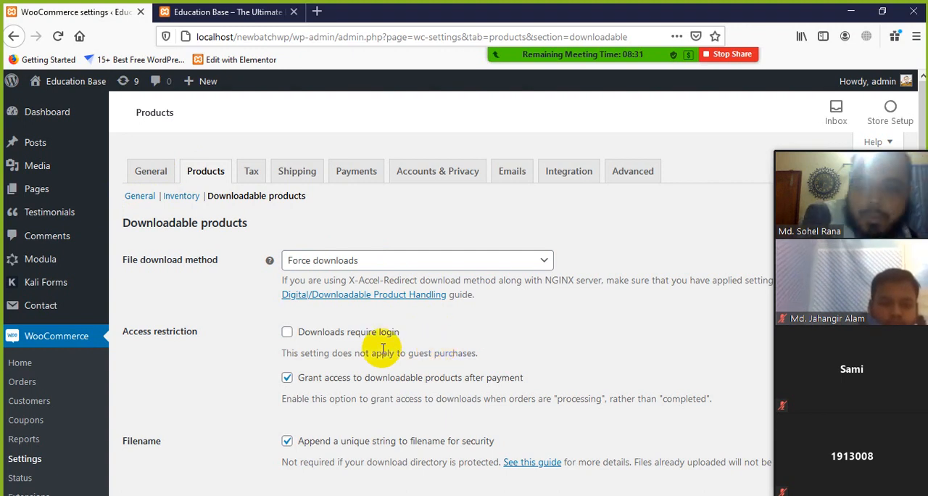
Step: View the available file download methods for downloadable products without changing the selection
scroll(218, 279, "down", 2)
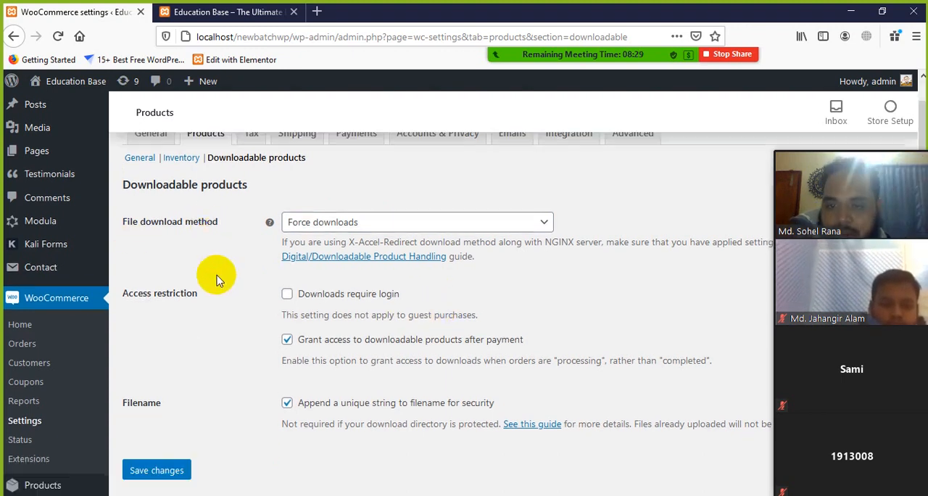
scroll(217, 279, "down", 1)
left_click(545, 192)
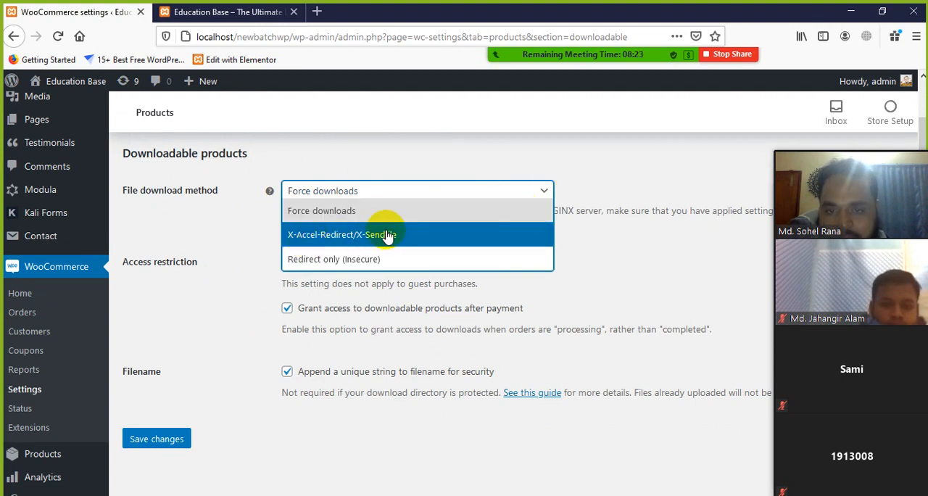
left_click(591, 222)
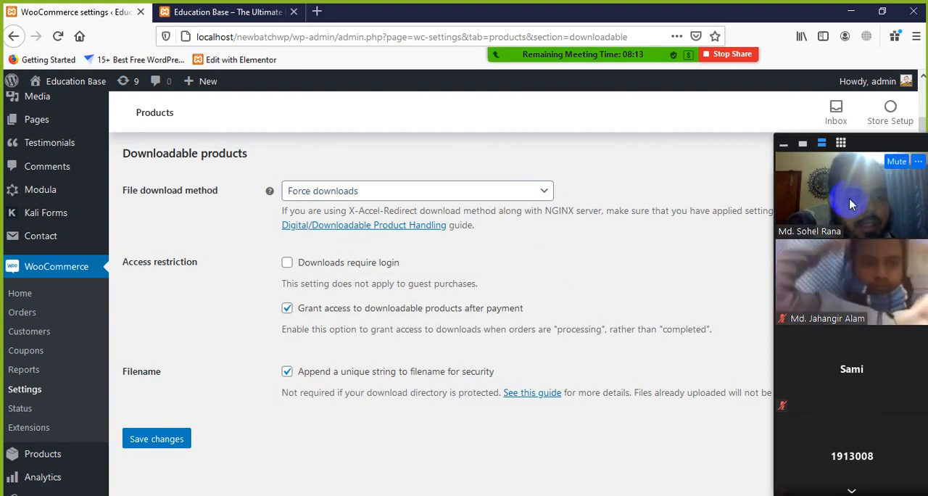
Step: Ask a participant further down the Zoom video list to unmute, then dismiss that participant's reopened options
left_click(850, 491)
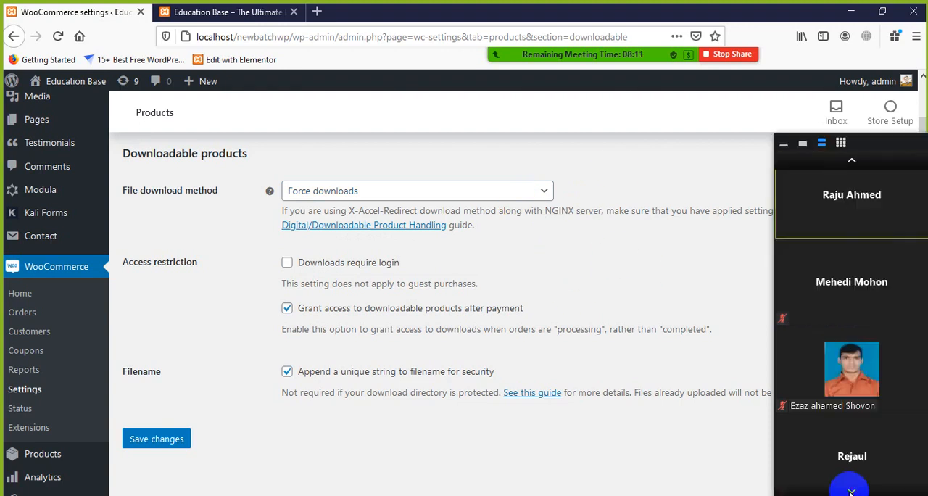
mouse_move(839, 448)
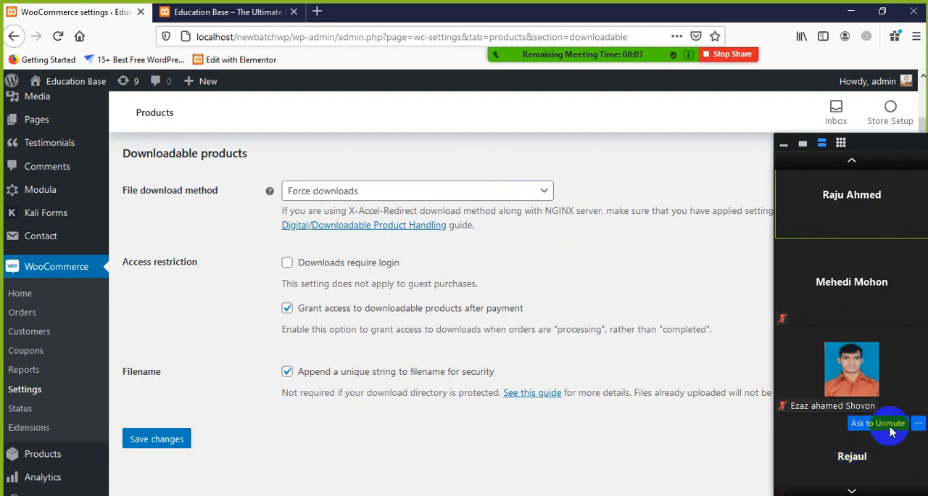
left_click(917, 423)
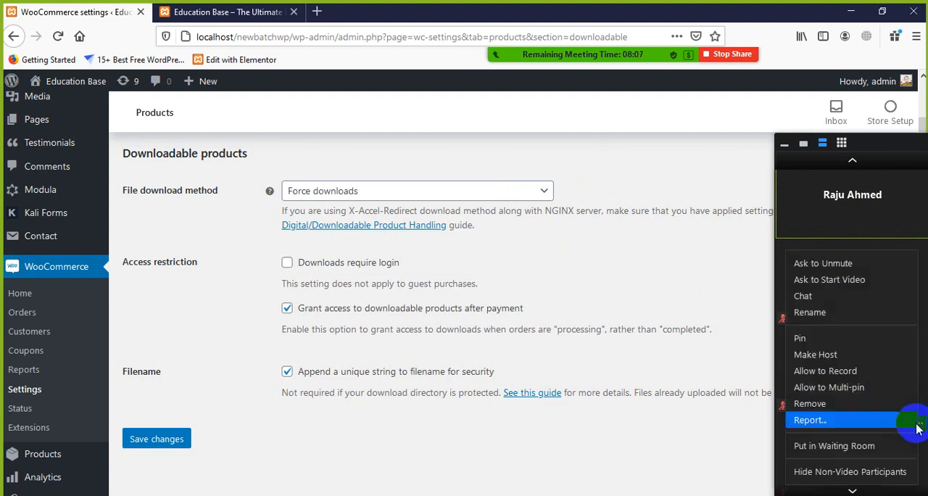
left_click(820, 264)
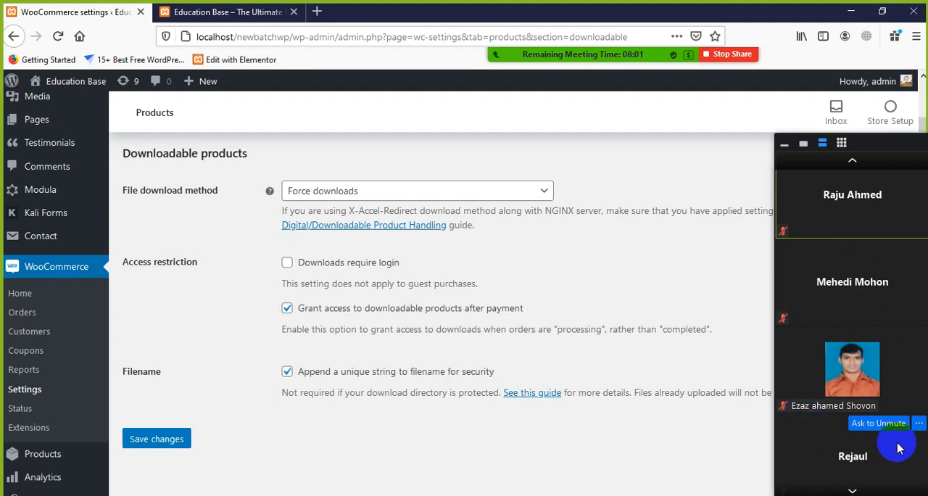
left_click(917, 424)
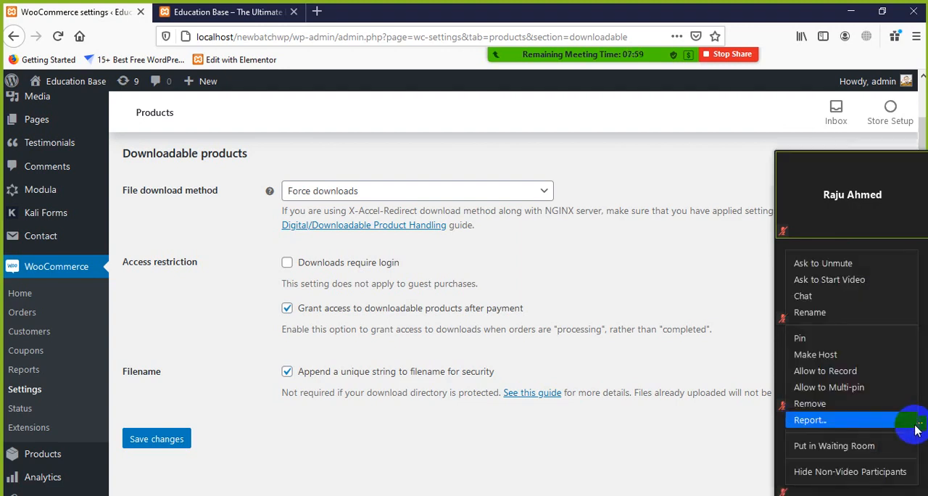
left_click(688, 460)
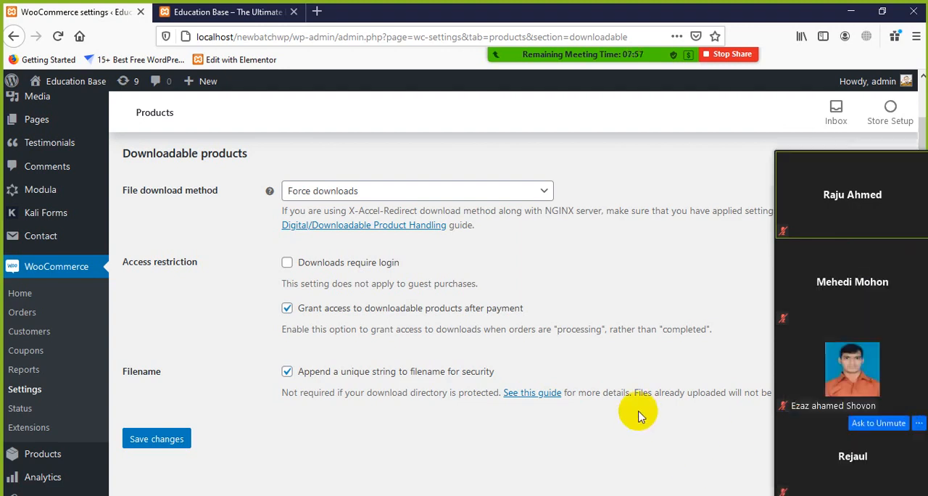
Step: Review the Downloadable products page from the file download method through the access restriction and filename options
scroll(623, 424, "down", 2)
scroll(627, 416, "down", 1)
scroll(653, 411, "up", 1)
scroll(669, 410, "down", 1)
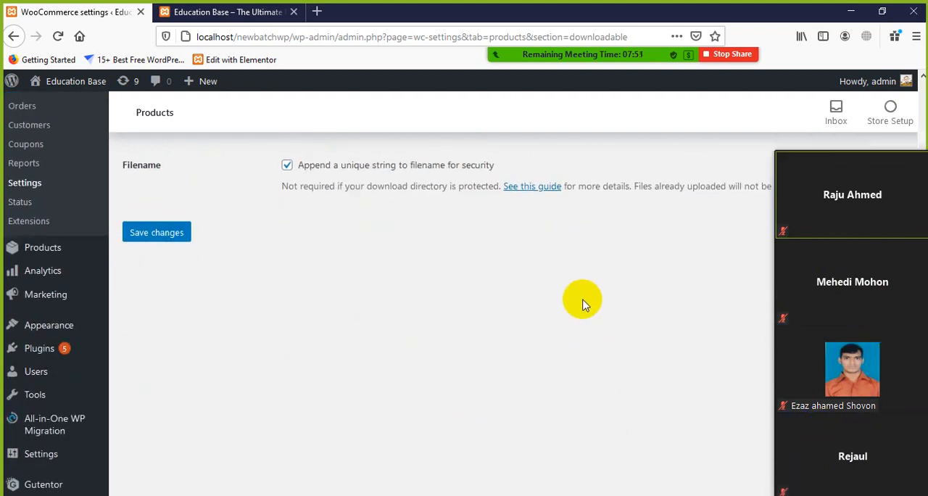
scroll(580, 310, "up", 3)
scroll(362, 207, "down", 2)
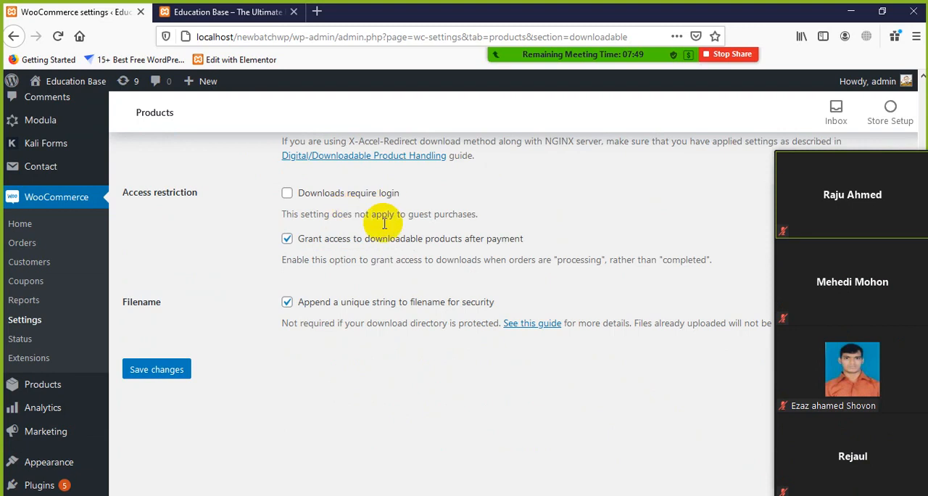
scroll(370, 225, "up", 2)
scroll(284, 312, "down", 1)
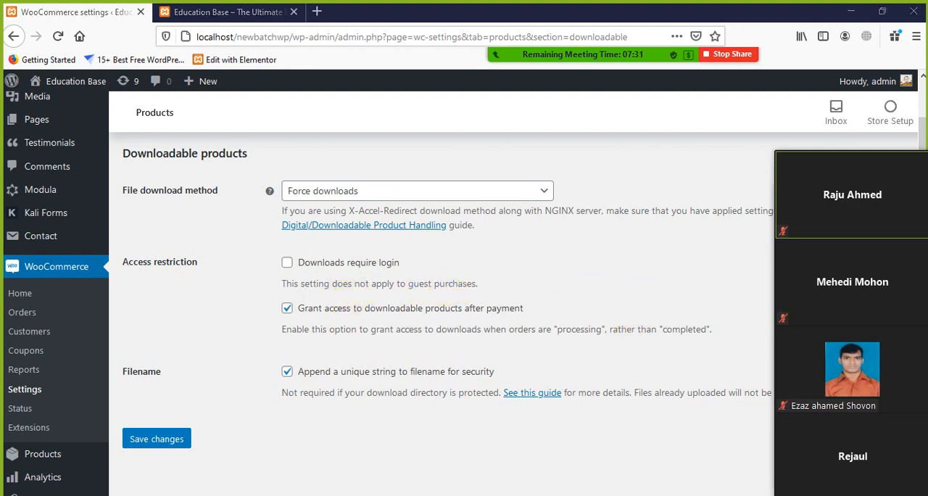
Step: Switch Downloads require login on and off again, temporarily hiding the Zoom video thumbnails
left_click(762, 494)
mouse_move(828, 416)
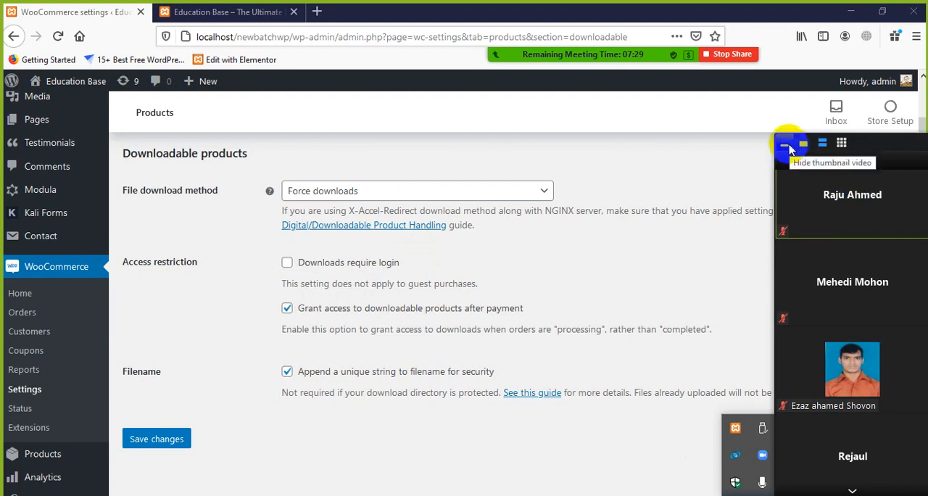
left_click(789, 148)
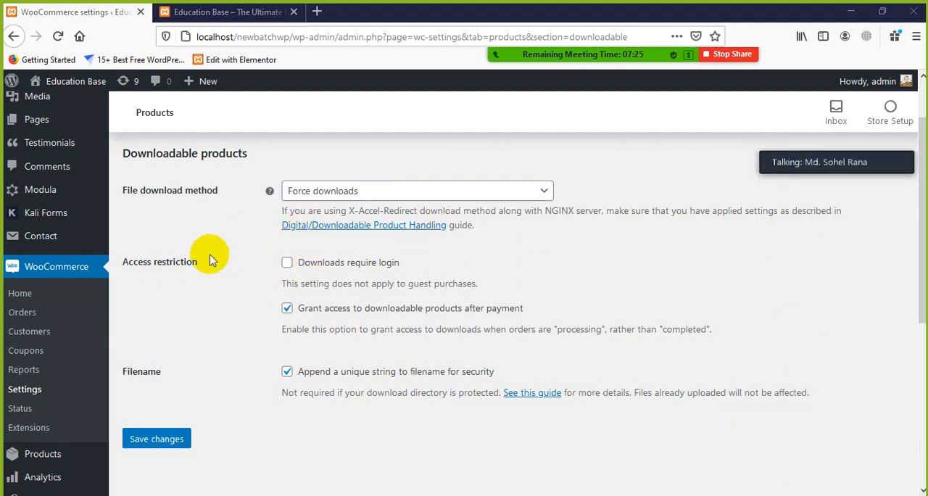
left_click(287, 264)
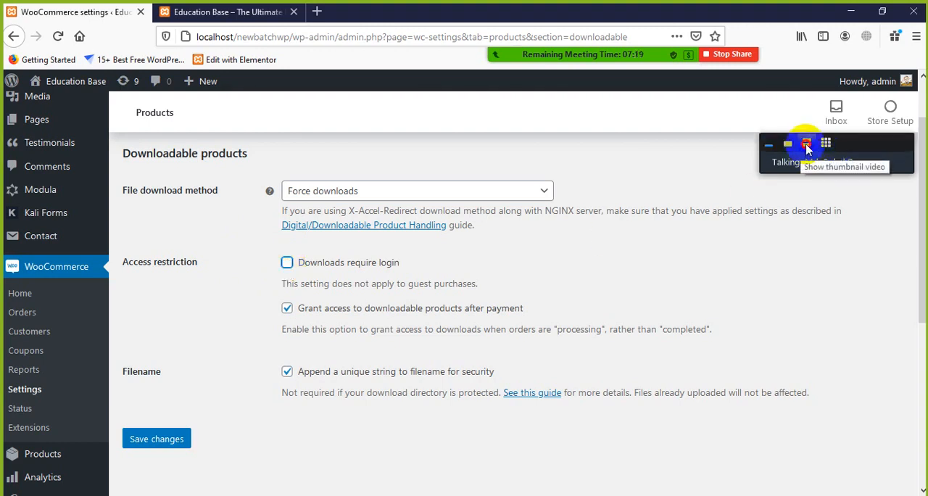
left_click(806, 144)
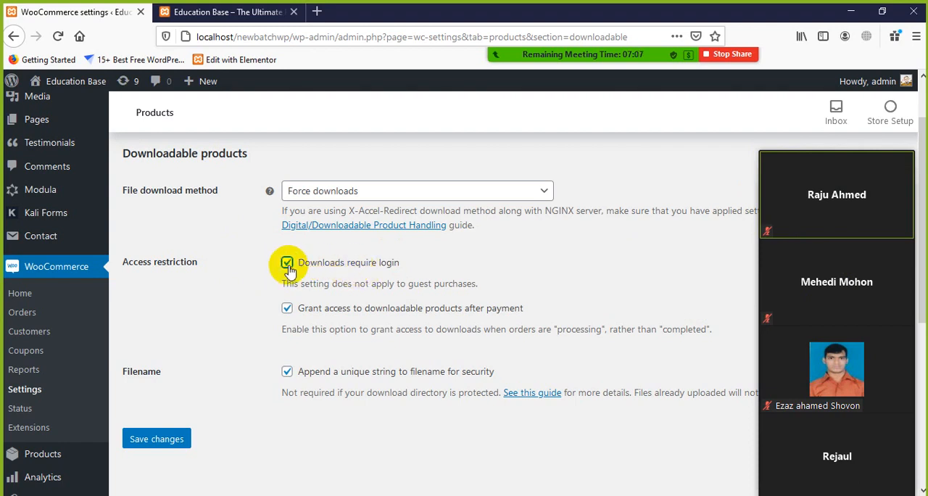
Step: Examine the options for granting download access after payment and appending a unique string to the filename, highlighting their text
scroll(377, 338, "down", 2)
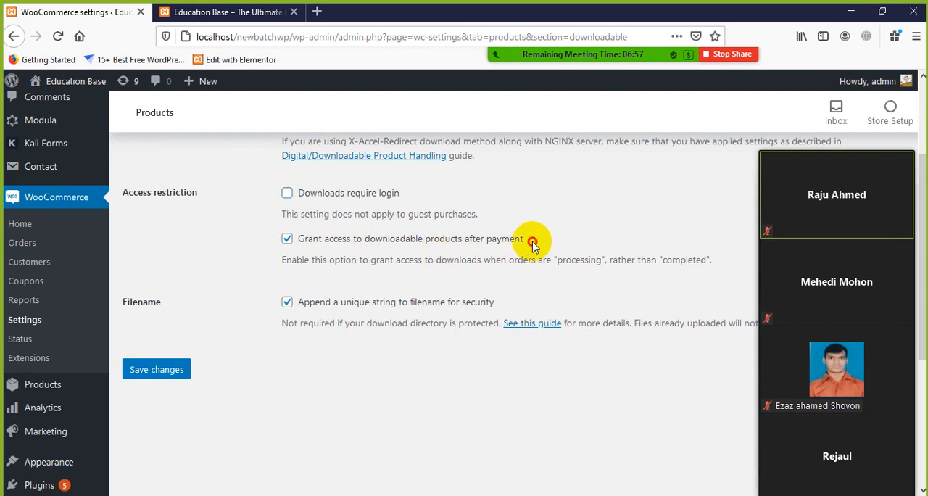
left_click_drag(532, 244, 403, 242)
left_click(625, 233)
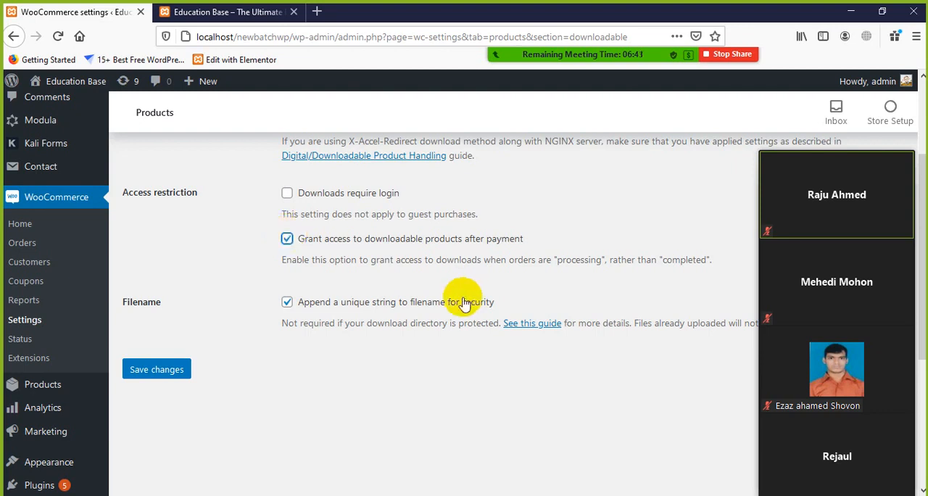
scroll(404, 305, "down", 4)
scroll(398, 230, "up", 2)
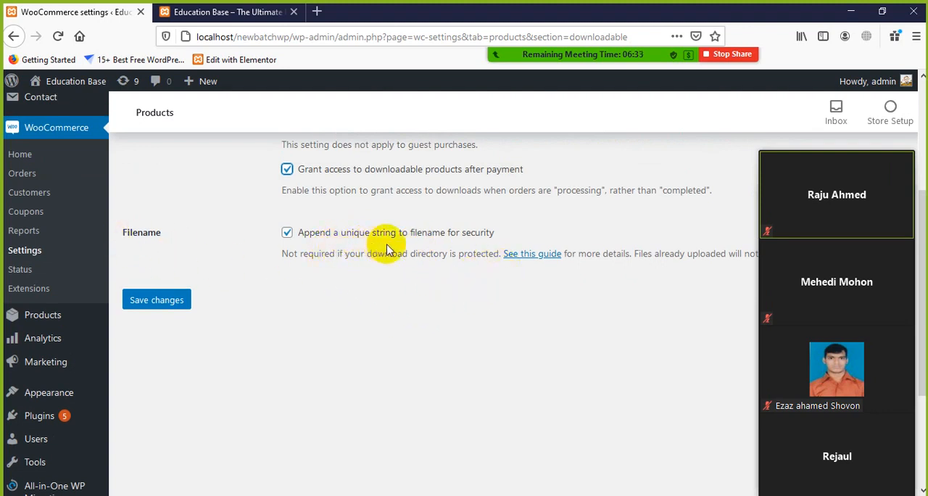
left_click_drag(522, 232, 325, 290)
left_click(365, 314)
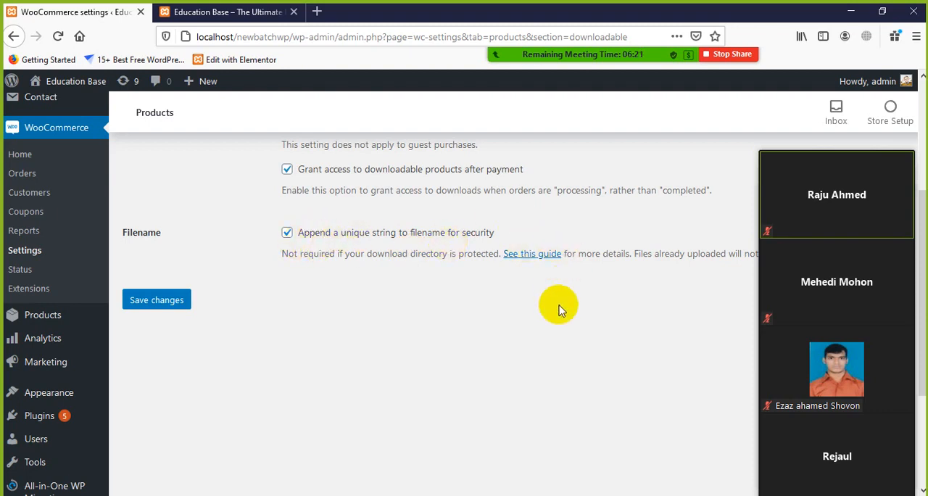
Step: Save the downloadable products settings and open the WooCommerce Tax settings
scroll(558, 301, "down", 1)
scroll(558, 301, "down", 4)
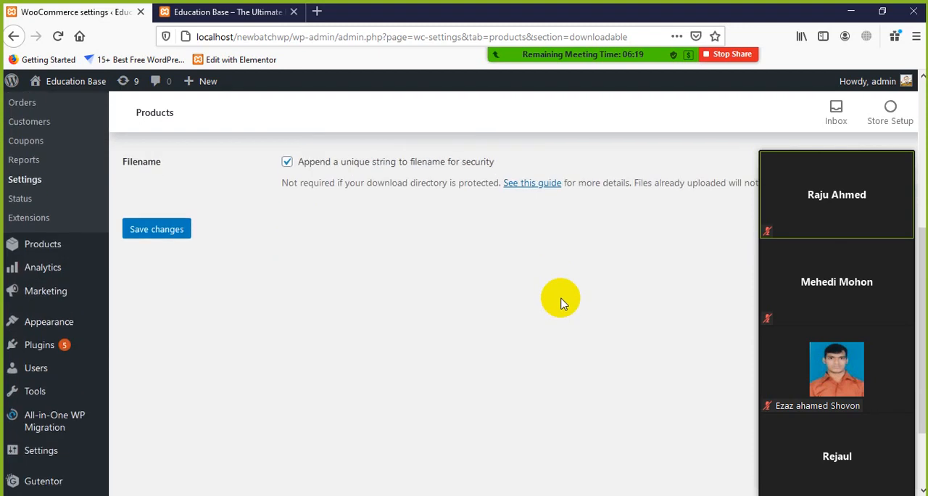
scroll(559, 304, "up", 2)
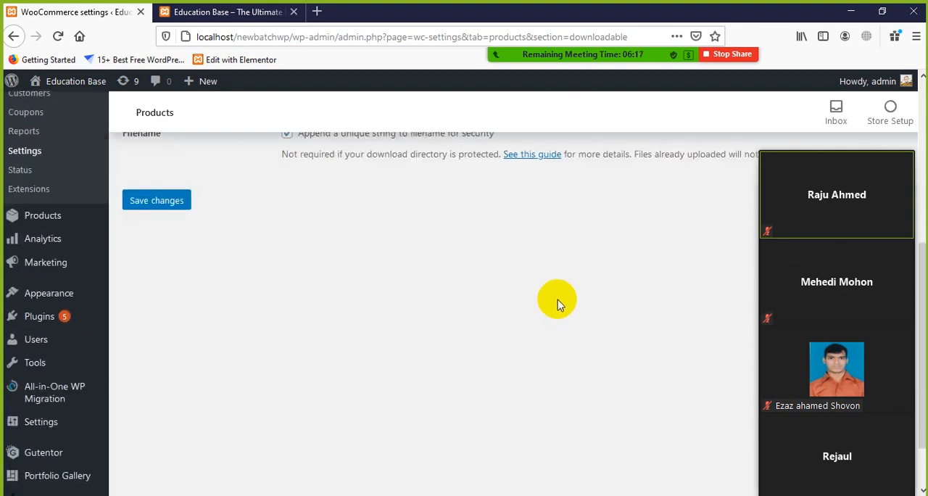
scroll(559, 301, "down", 2)
scroll(557, 302, "up", 5)
scroll(282, 290, "up", 4)
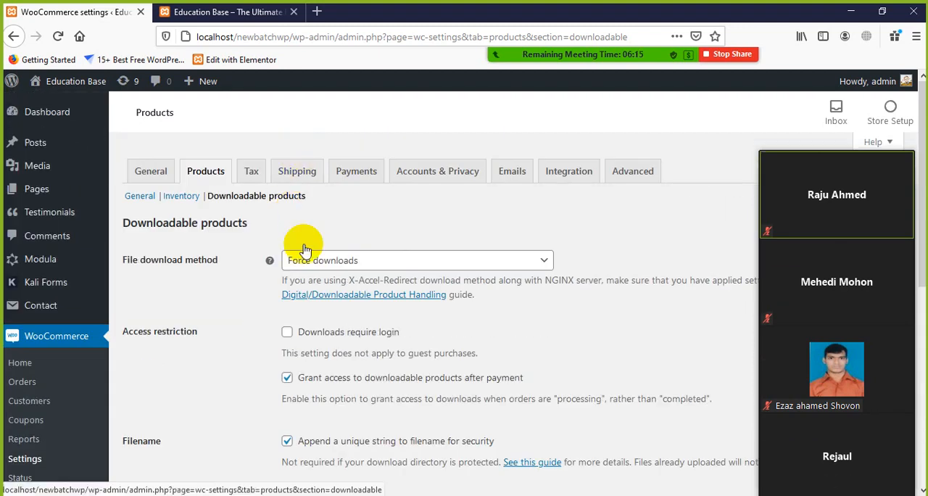
scroll(300, 245, "down", 5)
left_click(131, 307)
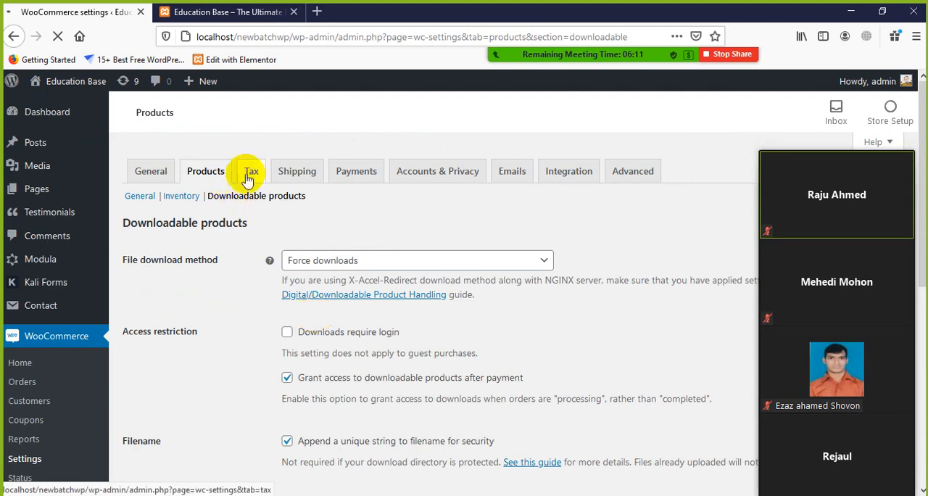
left_click(201, 180)
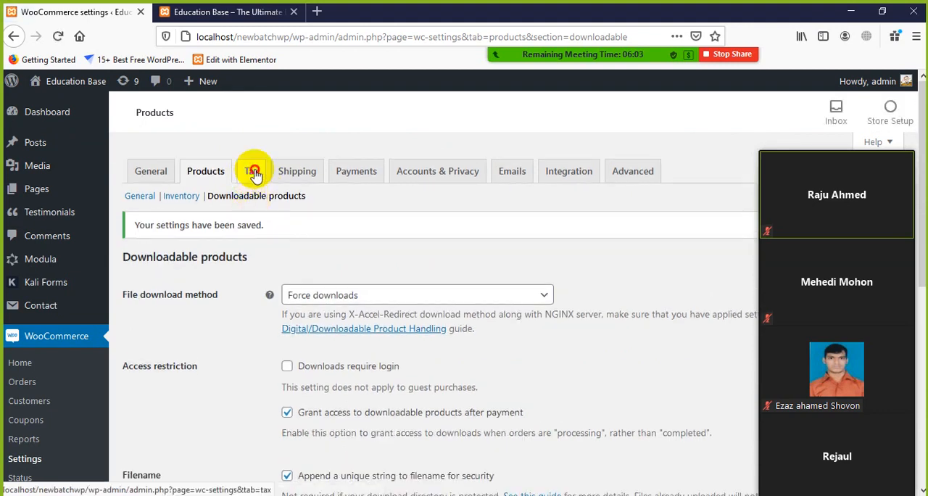
left_click(254, 187)
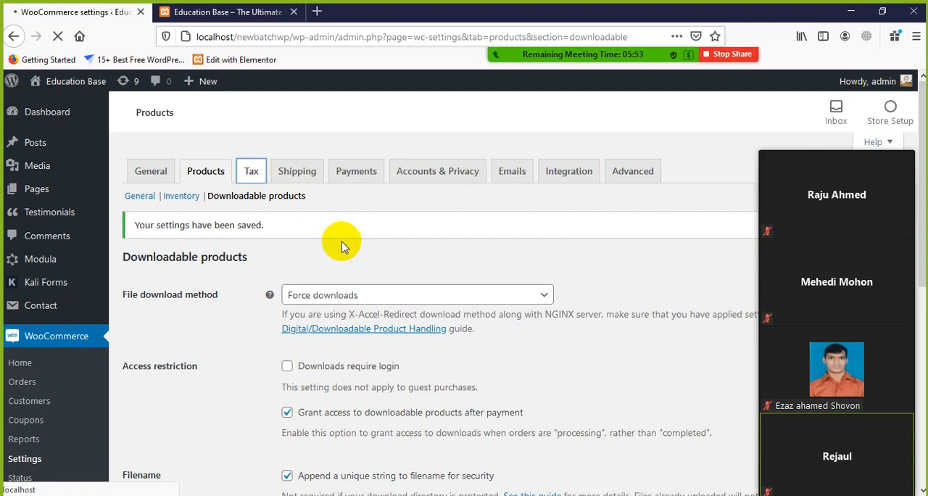
Step: Stop the Zoom screen share and start sharing the entire screen again
mouse_move(656, 41)
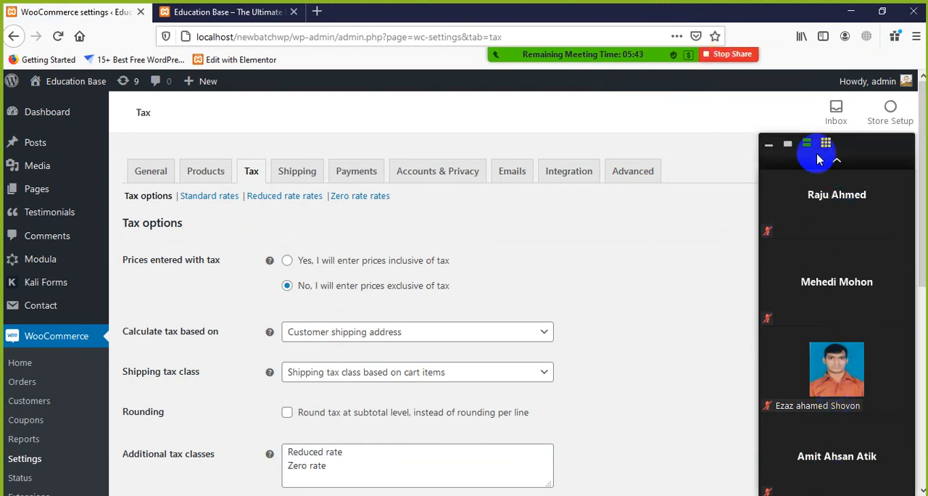
left_click(715, 56)
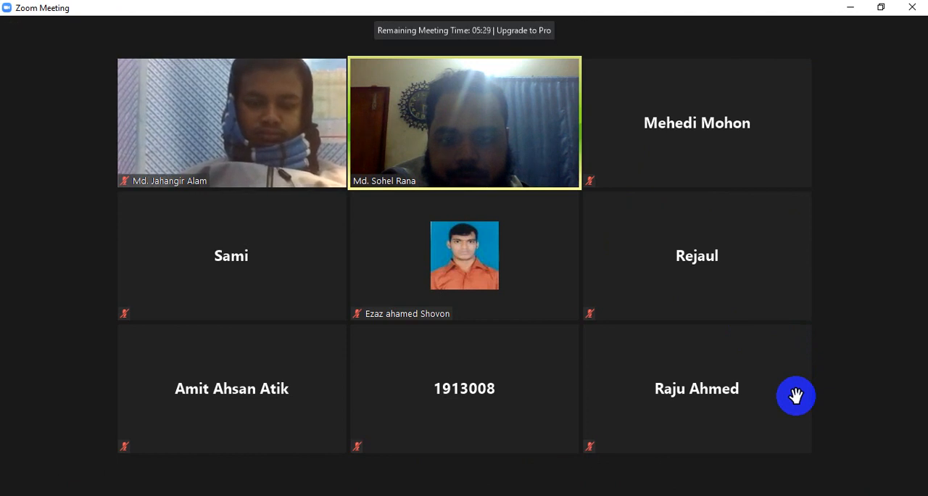
left_click(849, 8)
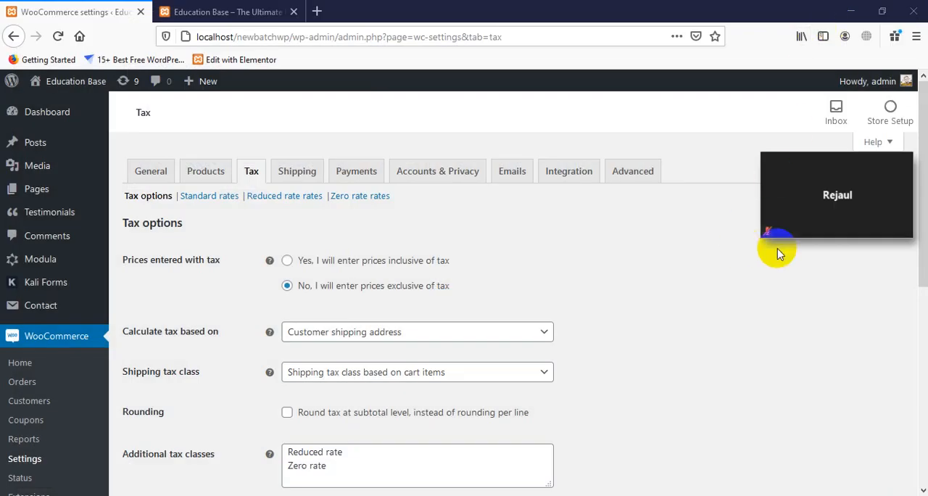
mouse_move(839, 172)
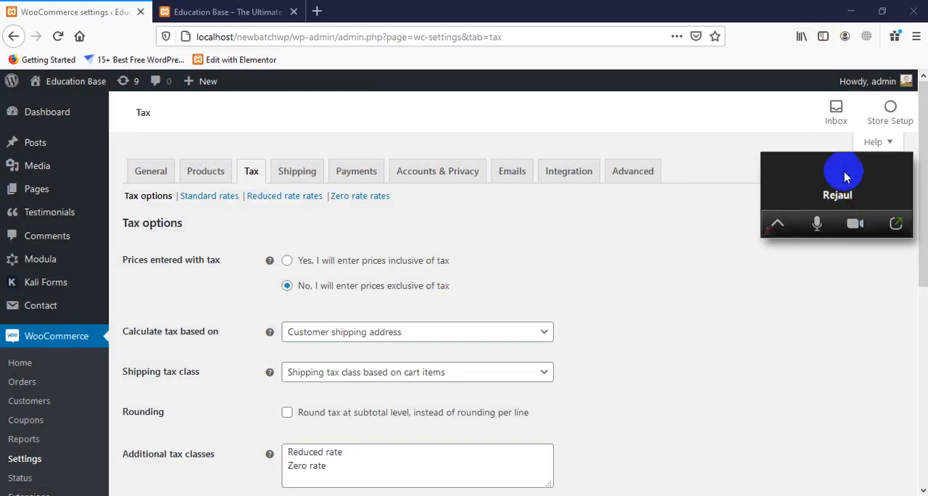
left_click(895, 230)
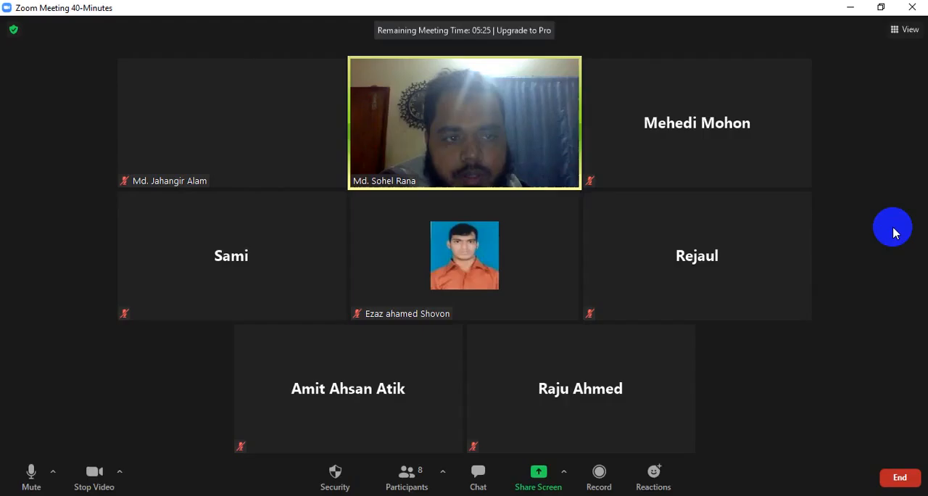
left_click(536, 482)
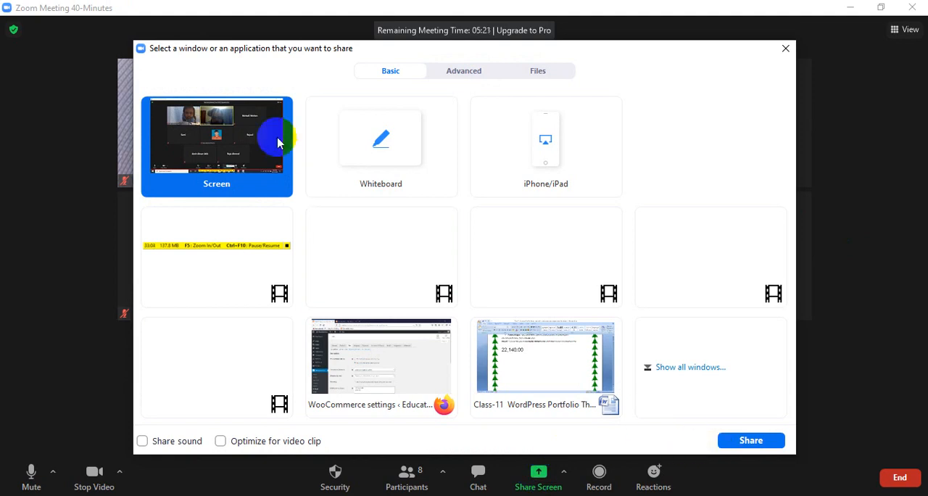
left_click(751, 439)
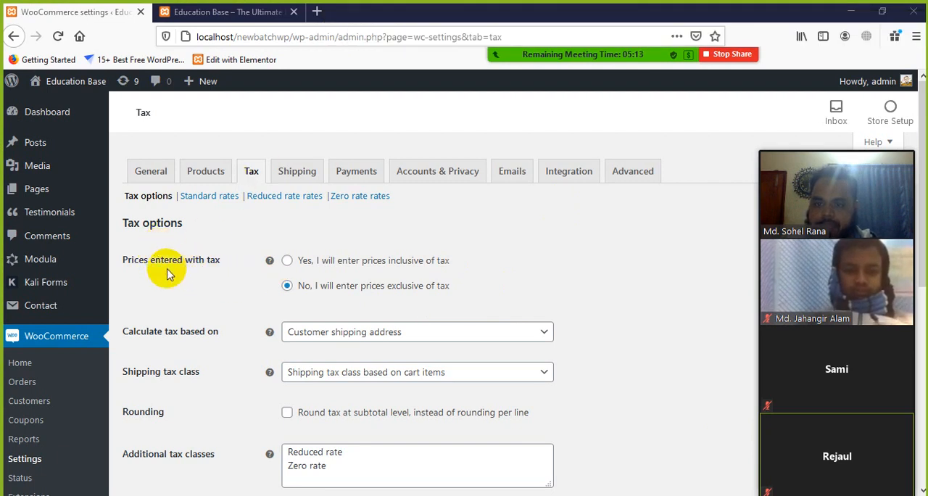
Step: Switch Prices entered with tax to inclusive and back to exclusive of tax
scroll(209, 275, "down", 2)
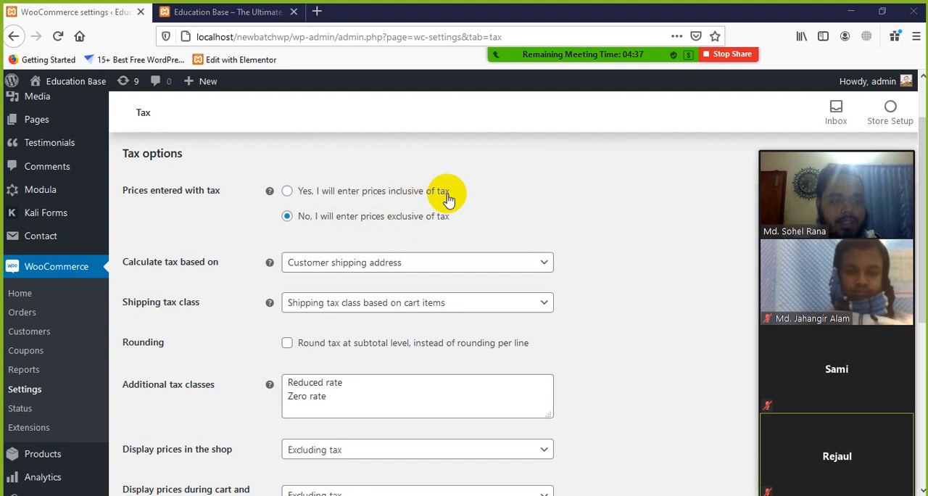
scroll(393, 232, "down", 2)
scroll(269, 222, "up", 2)
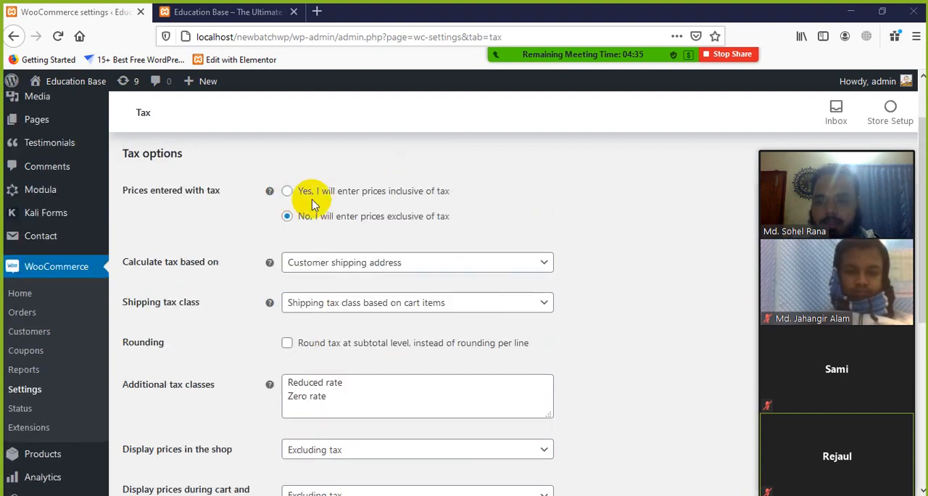
left_click(289, 192)
left_click(288, 217)
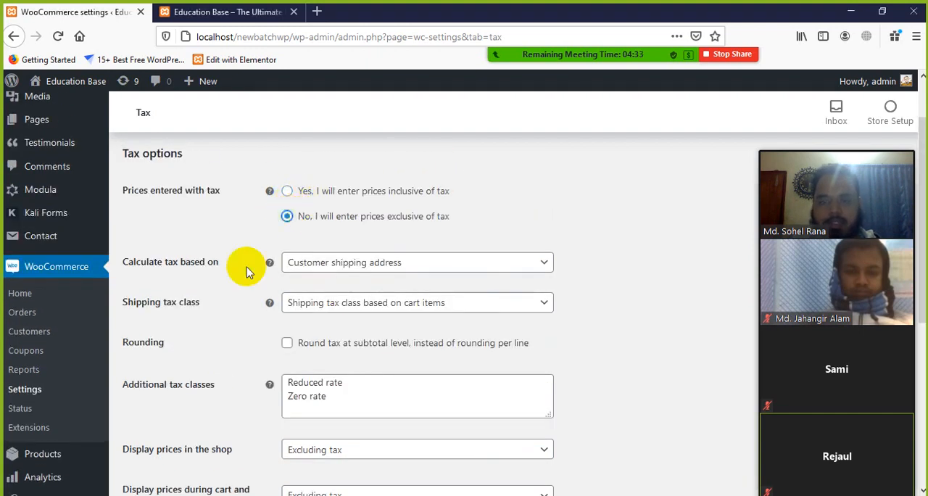
Step: Choose Customer shipping address for Calculate tax based on, and Shipping tax class based on cart items as the shipping tax class
scroll(232, 279, "down", 2)
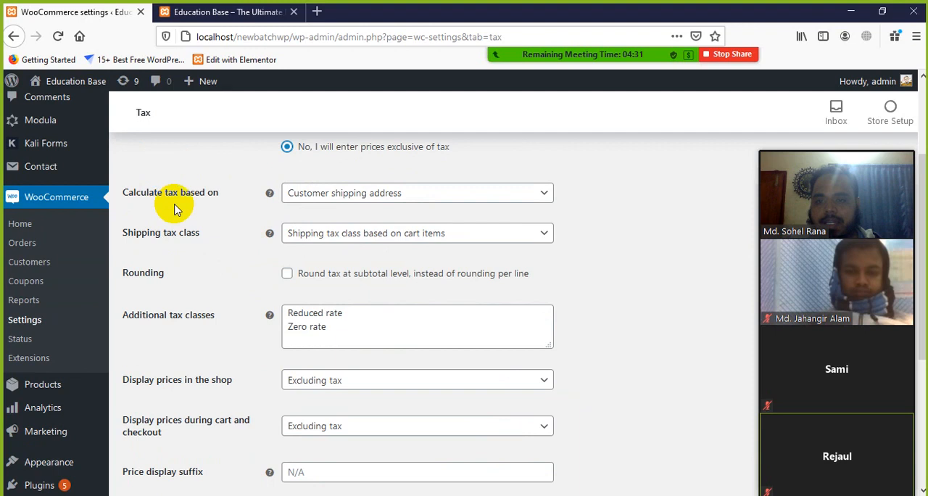
left_click(446, 197)
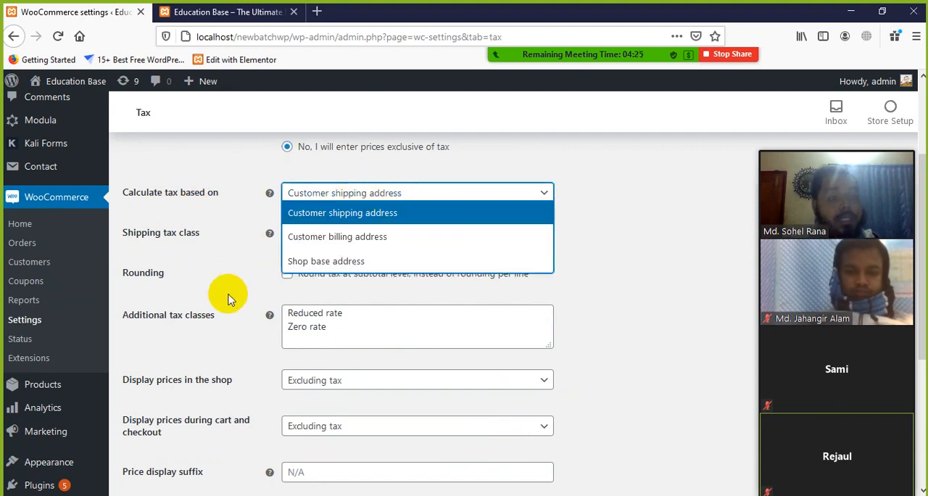
left_click(389, 212)
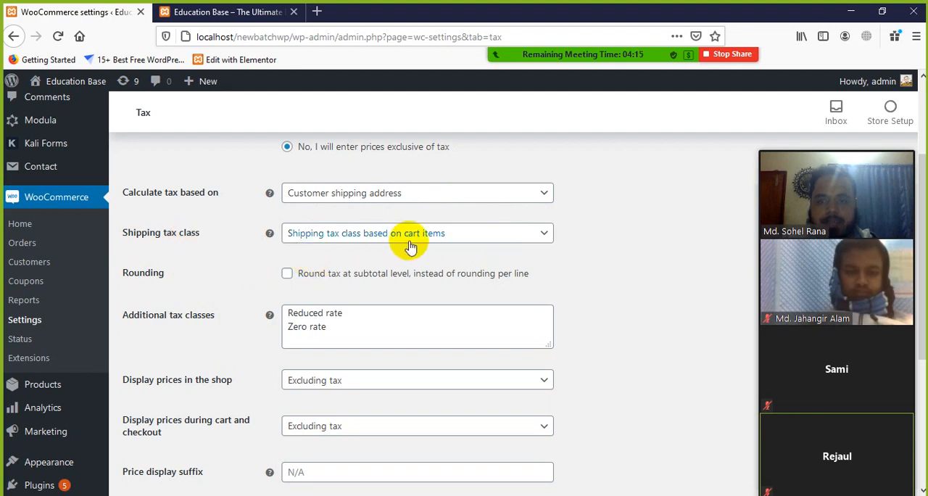
left_click(544, 235)
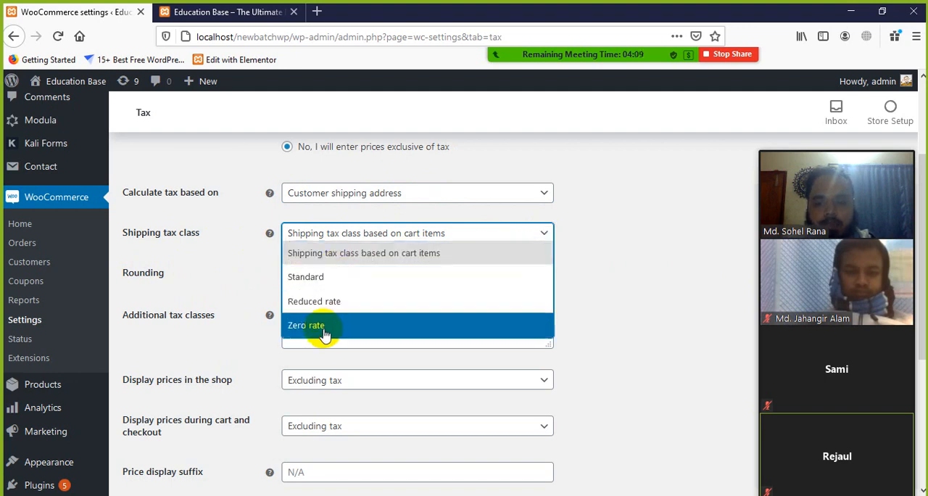
left_click(364, 255)
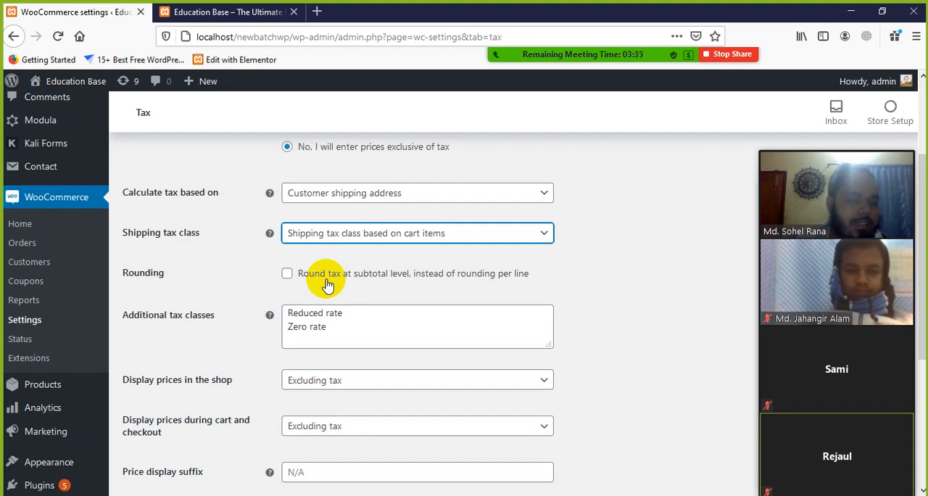
Step: Examine the Additional tax classes list, highlighting the Reduced rate and Zero rate entries
scroll(249, 312, "down", 2)
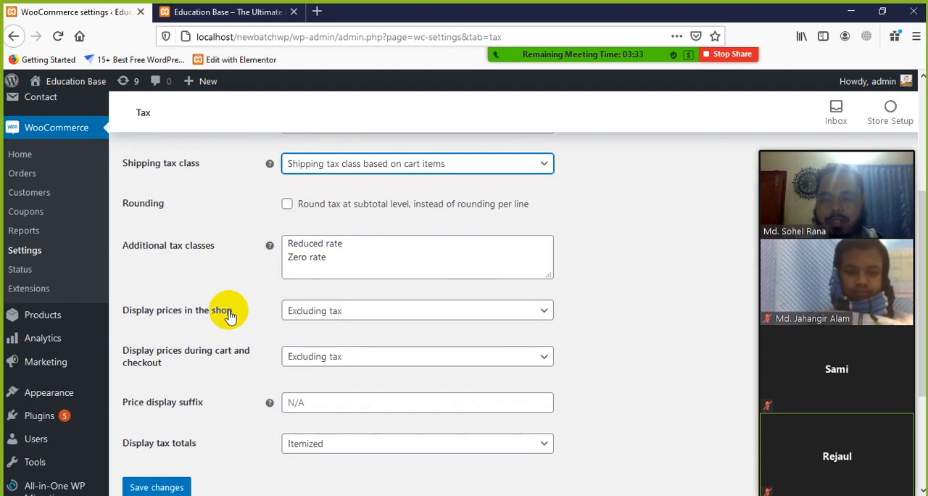
left_click(361, 243)
left_click_drag(362, 242, 290, 242)
left_click(348, 245)
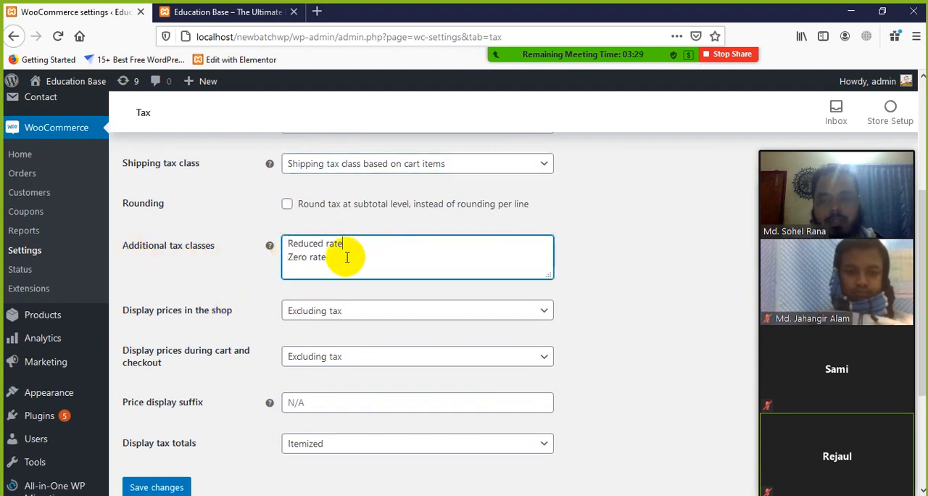
left_click_drag(346, 257, 284, 255)
left_click(311, 265)
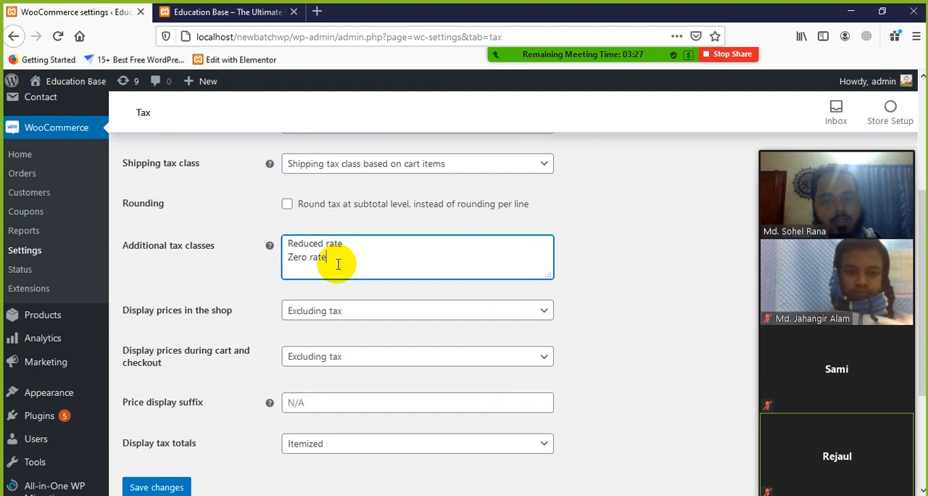
left_click_drag(346, 244, 291, 245)
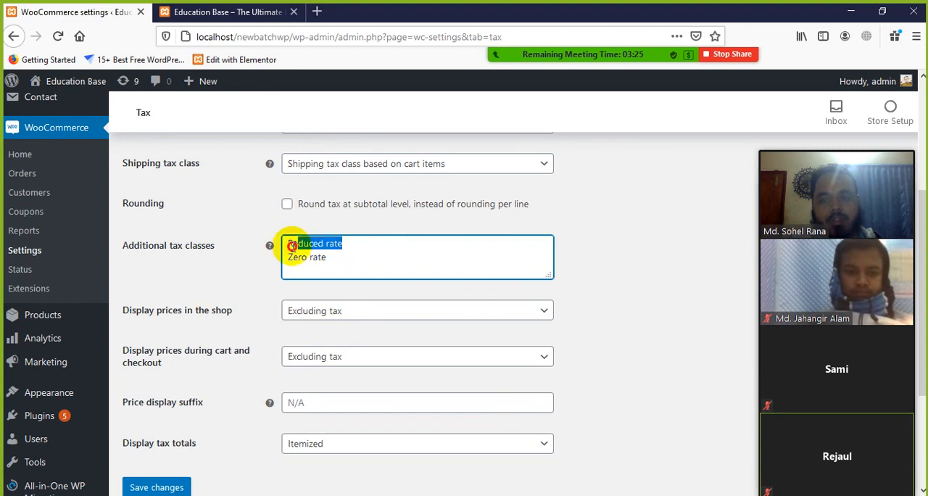
left_click(355, 263)
Step: Review the choices for displaying prices in the shop and select Excluding tax
scroll(213, 326, "down", 2)
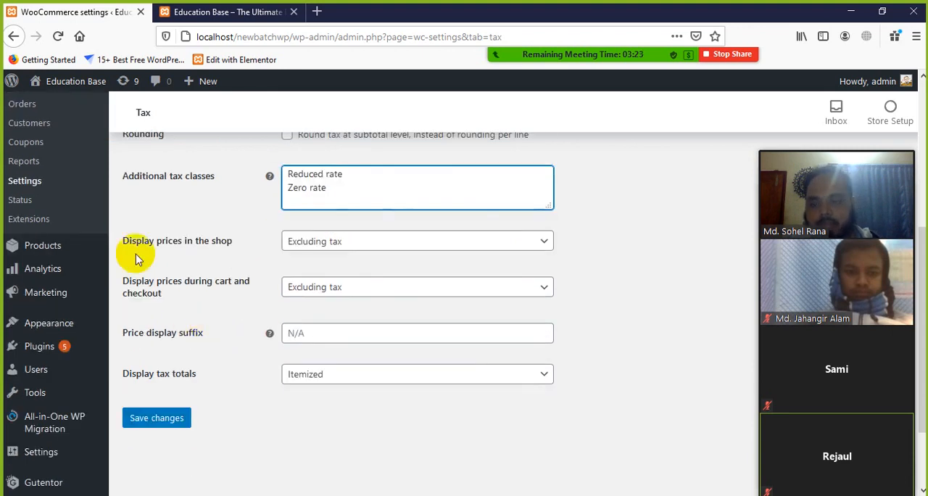
left_click(345, 250)
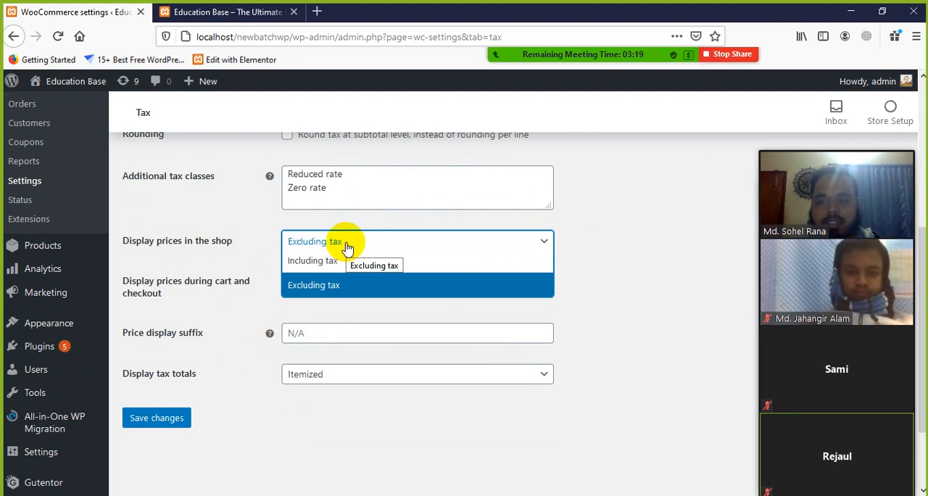
left_click(330, 291)
scroll(150, 333, "down", 2)
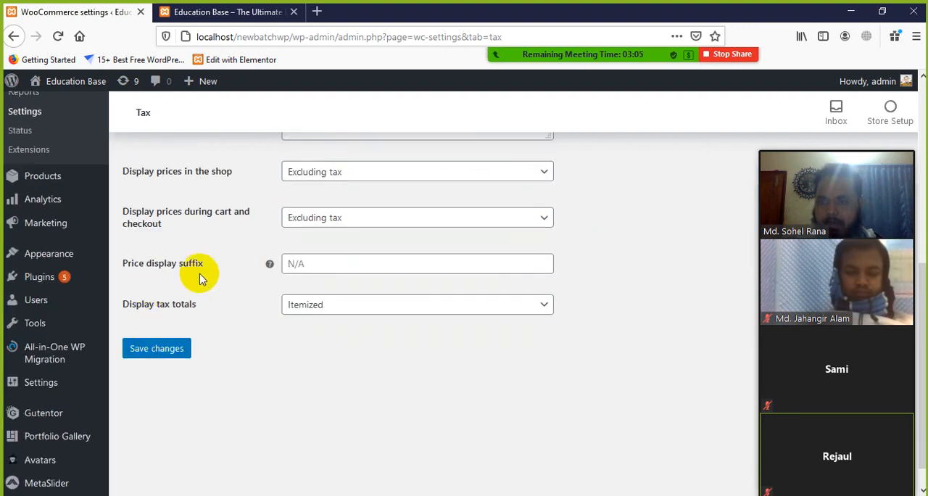
Step: Review the price display suffix and the tax totals choices, and save the tax options
left_click(331, 265)
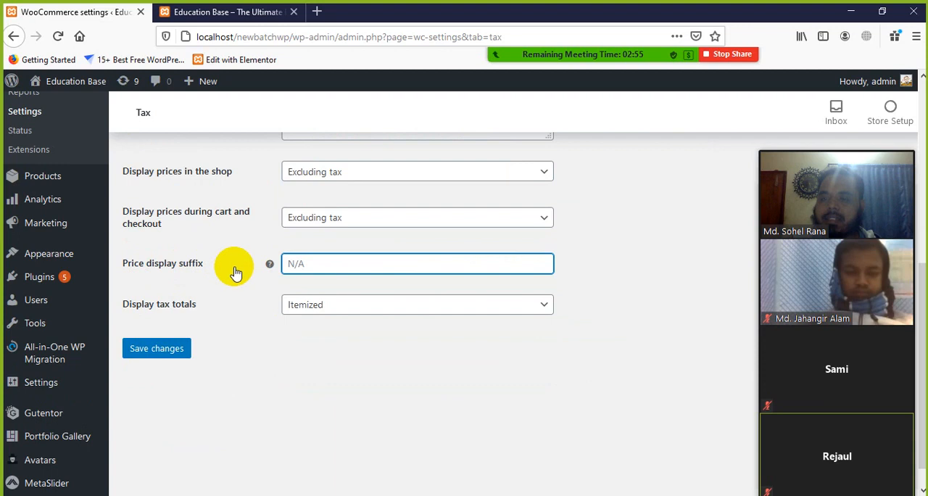
left_click(301, 265)
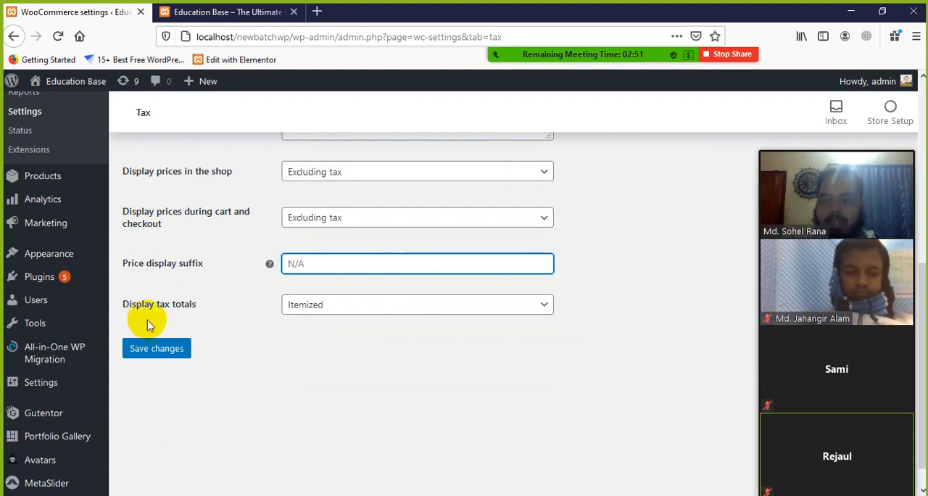
left_click(452, 312)
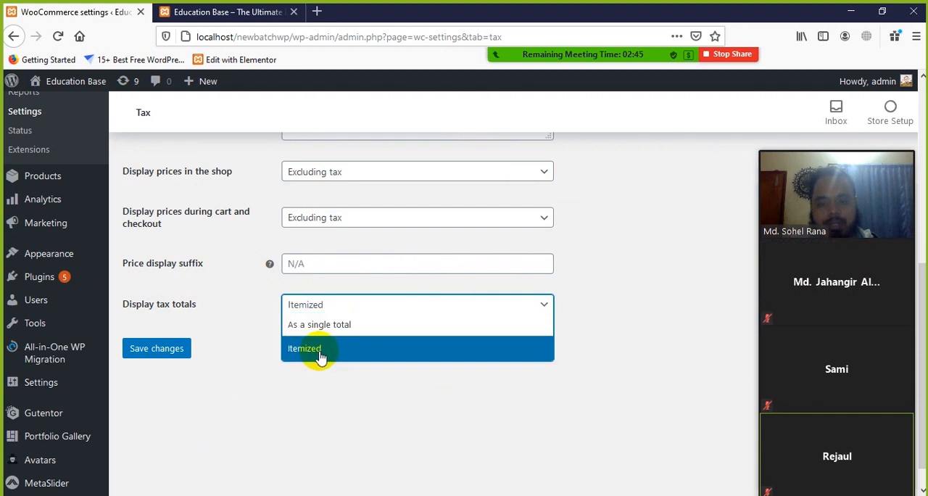
left_click(322, 395)
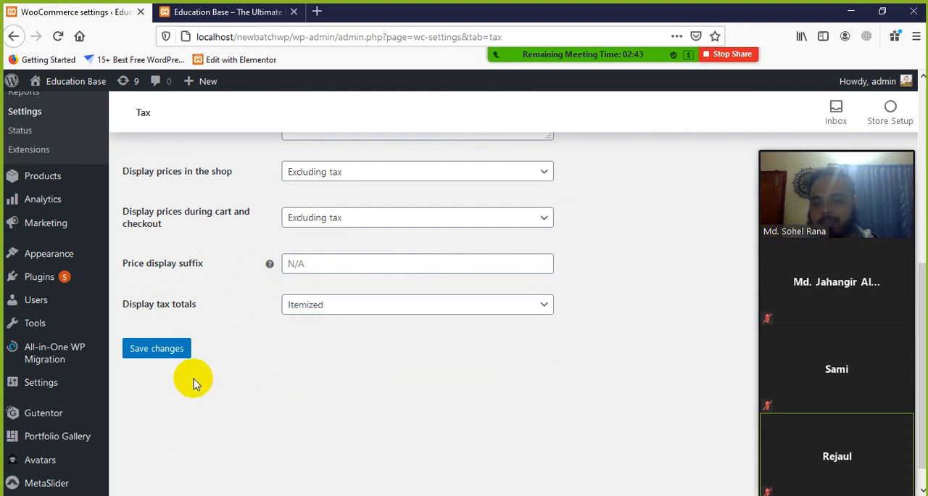
left_click(142, 347)
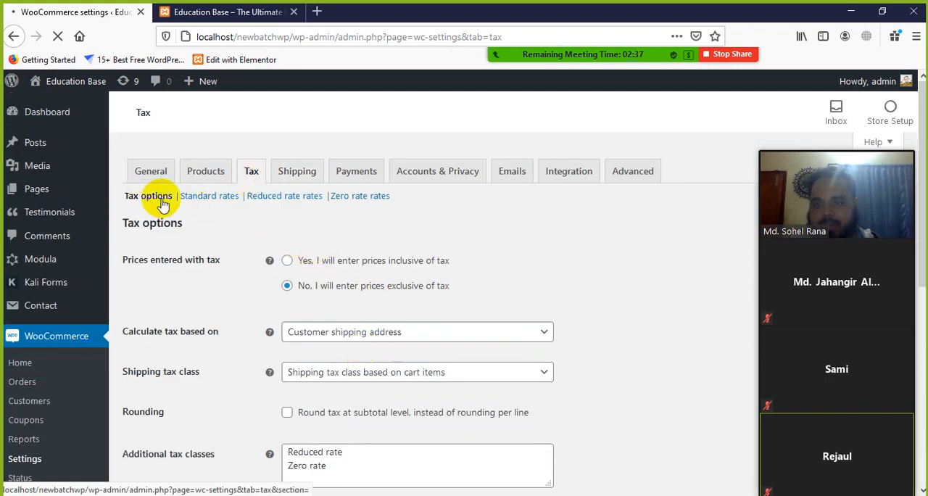
Step: Open the Standard rates section of the tax settings and highlight the text inside the rates table
left_click(218, 197)
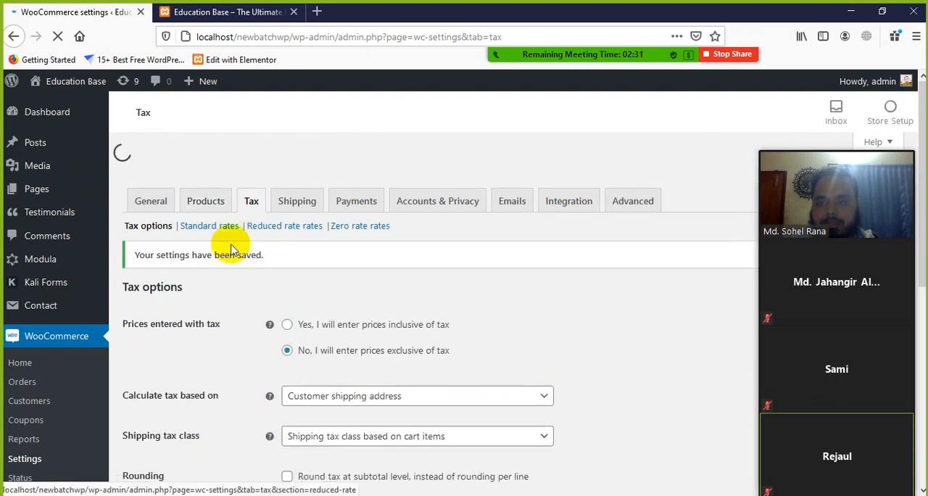
left_click(214, 197)
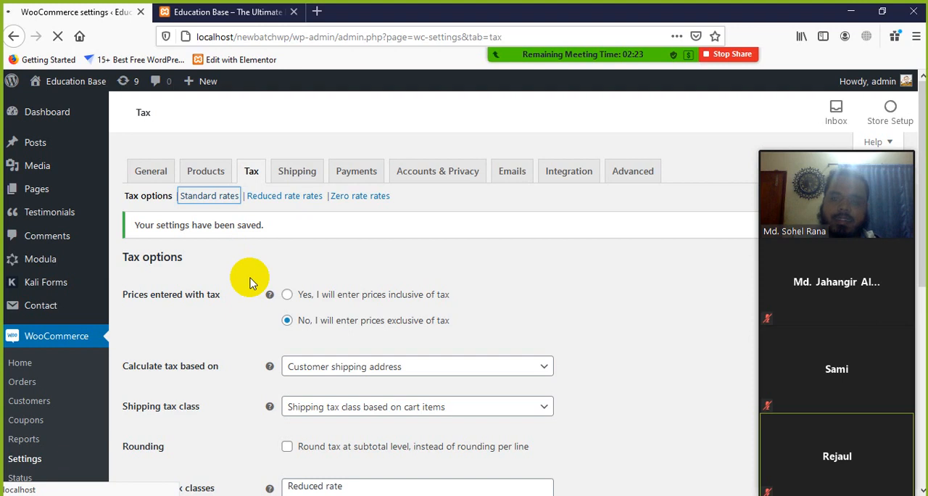
mouse_move(542, 57)
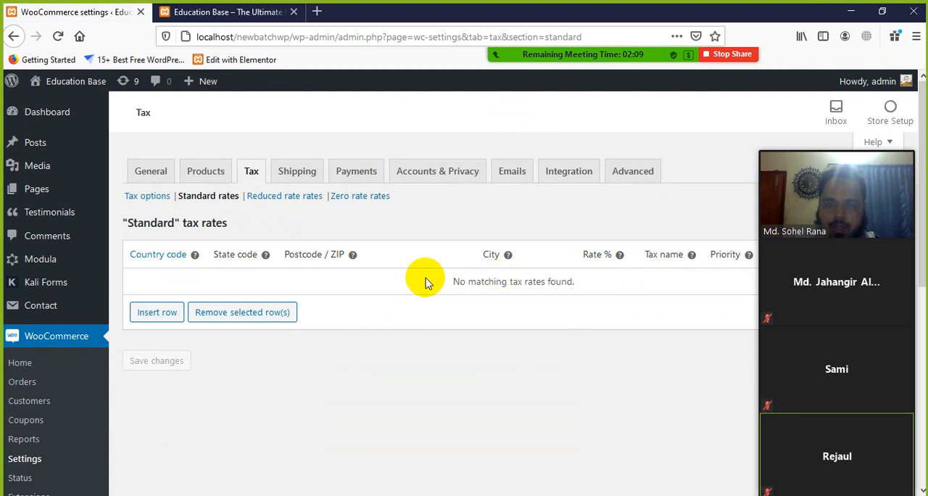
left_click_drag(425, 280, 586, 288)
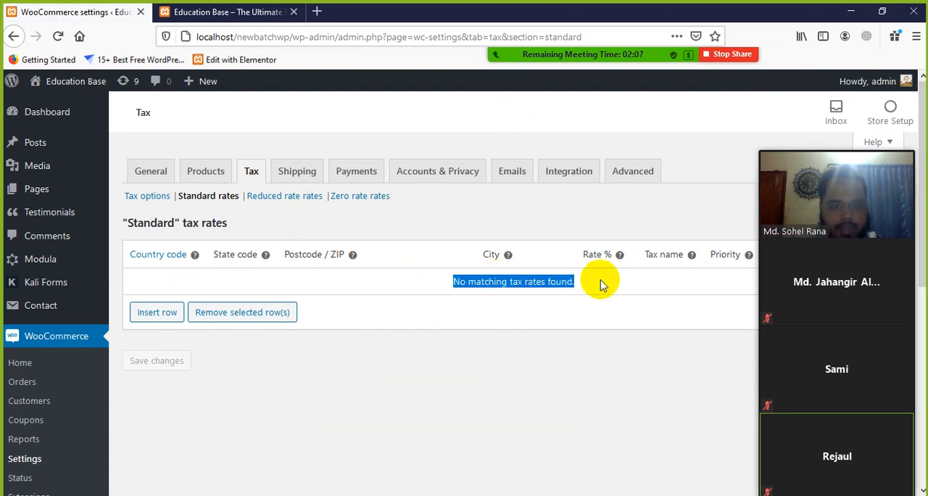
left_click(534, 285)
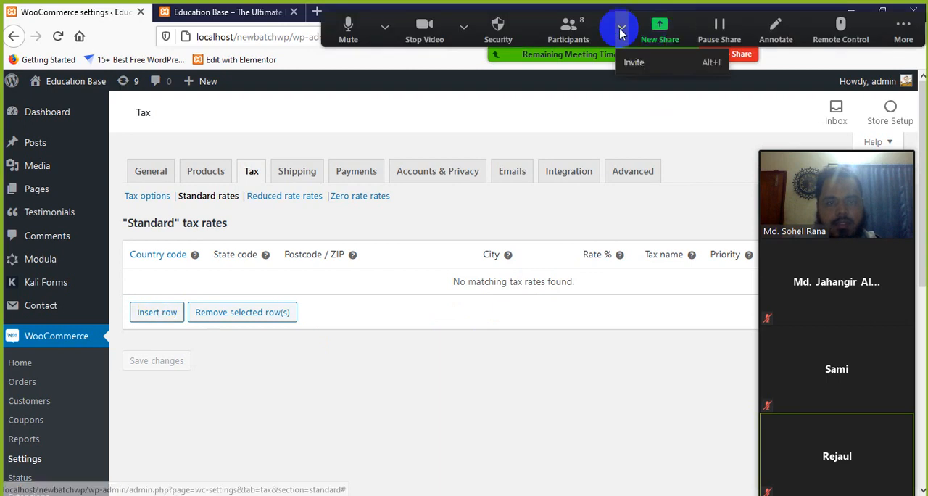
Step: Start a new Zoom share of the entire screen
left_click(658, 26)
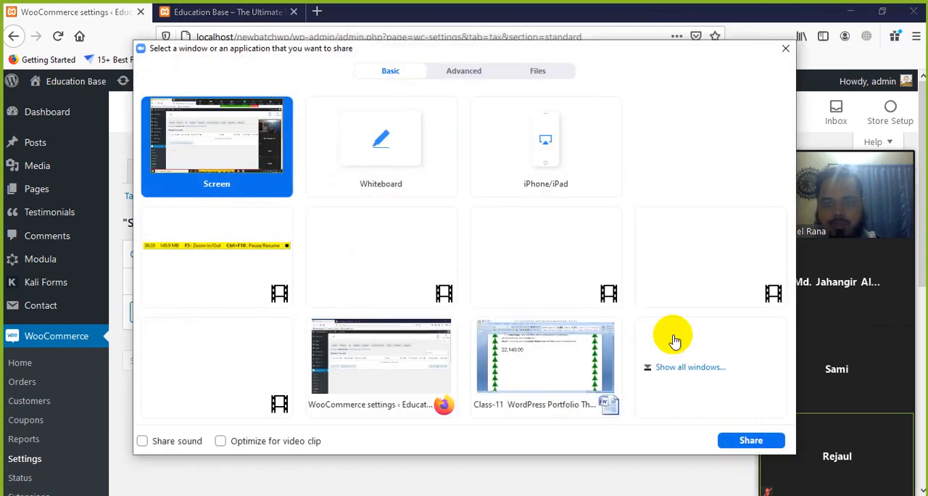
left_click(750, 438)
Step: Insert a row in the Standard tax rates table and activate its Country code field
left_click(149, 317)
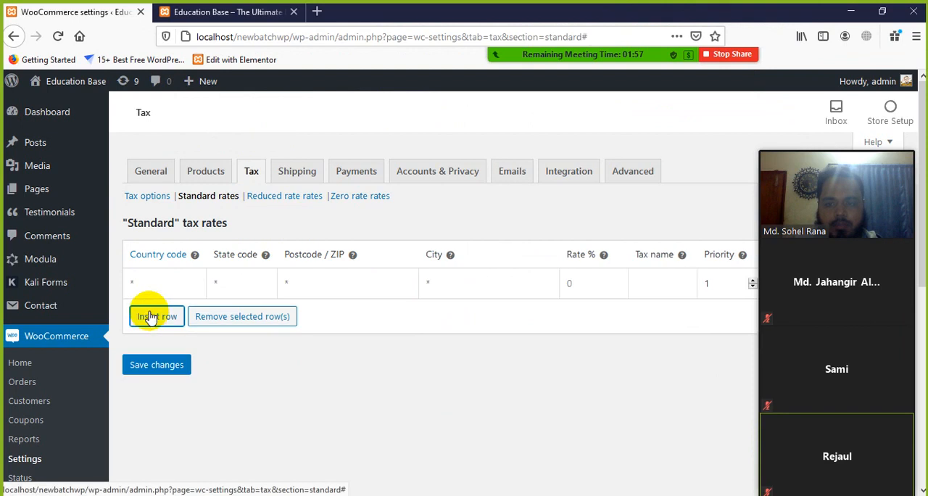
left_click(156, 286)
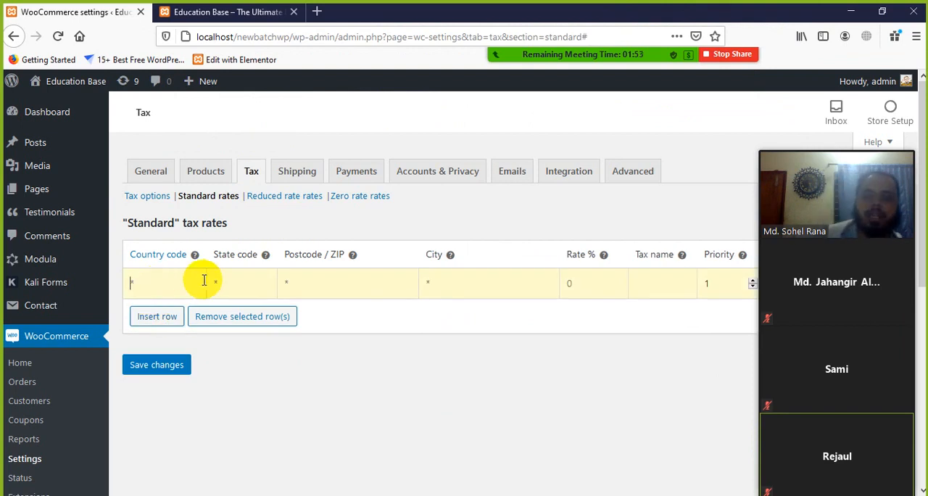
Step: Search Google in a new browser tab for "bangladesh country code" and look through the results
left_click(317, 13)
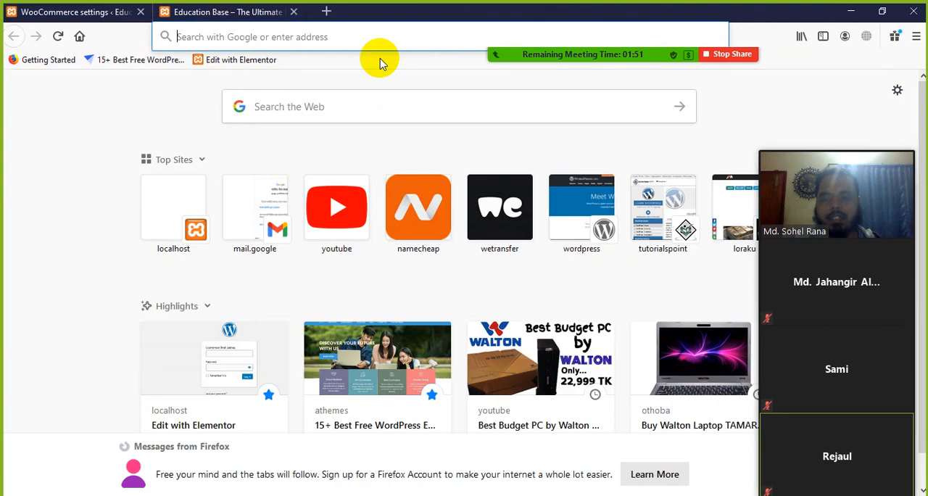
type("bang")
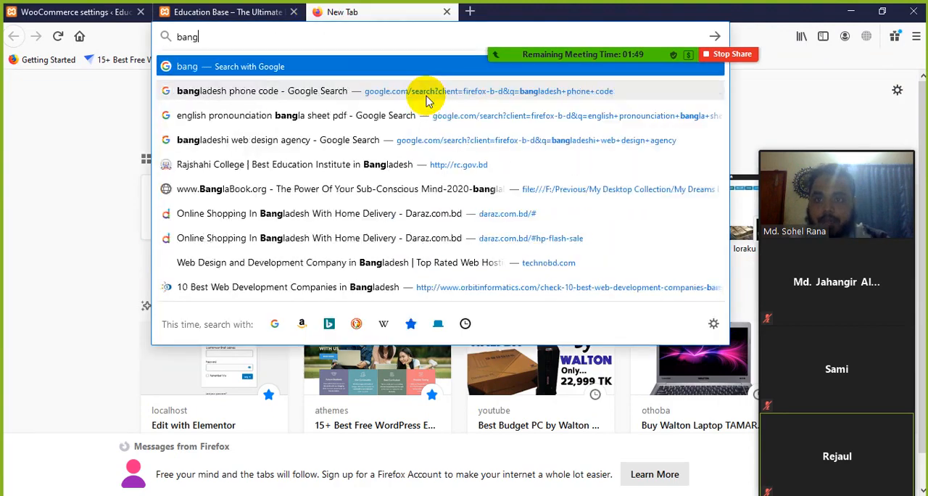
type("ladesh con")
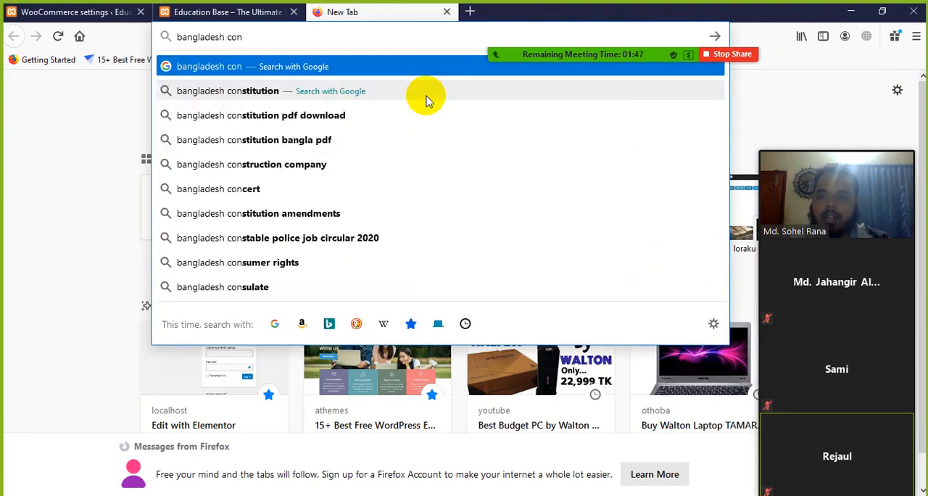
key("BackSpace")
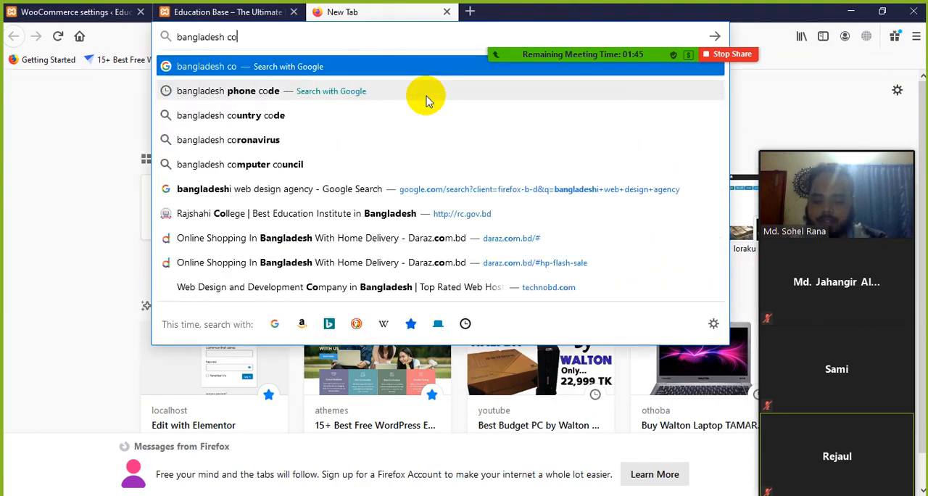
type("untry")
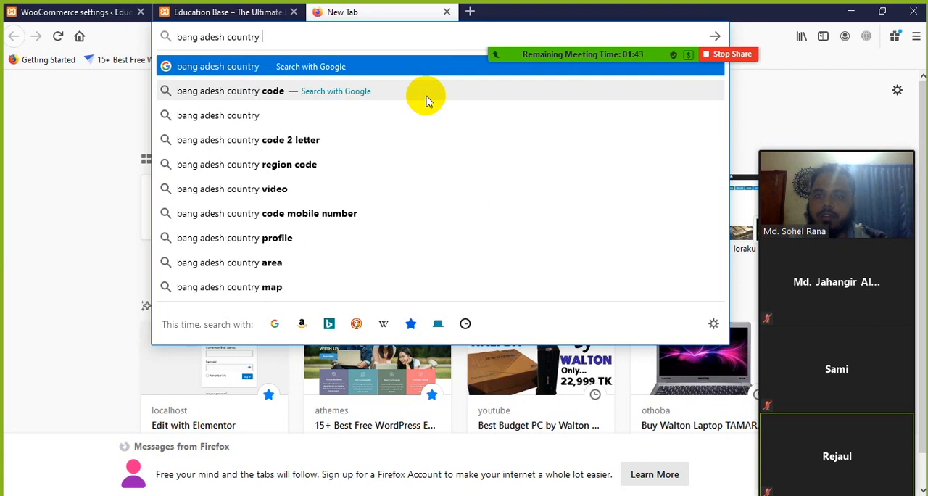
type(" code")
key("Return")
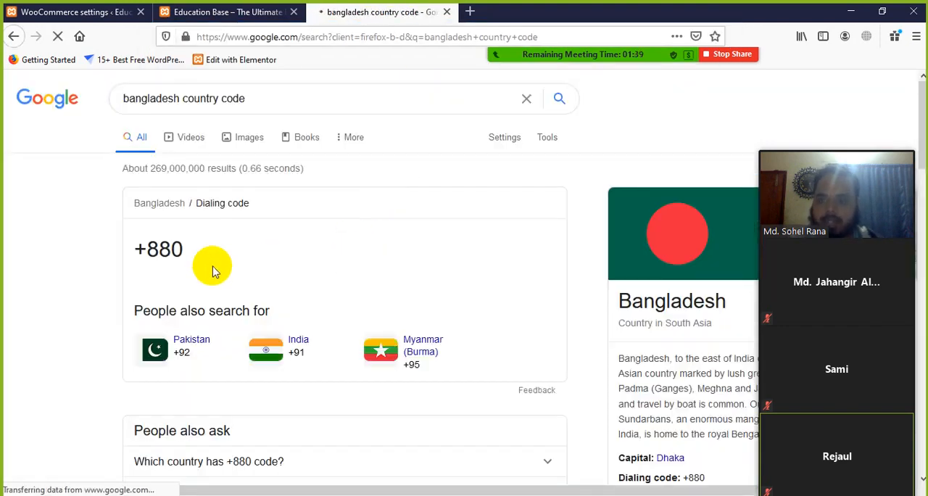
left_click_drag(196, 260, 50, 269)
left_click(55, 280)
scroll(56, 279, "down", 3)
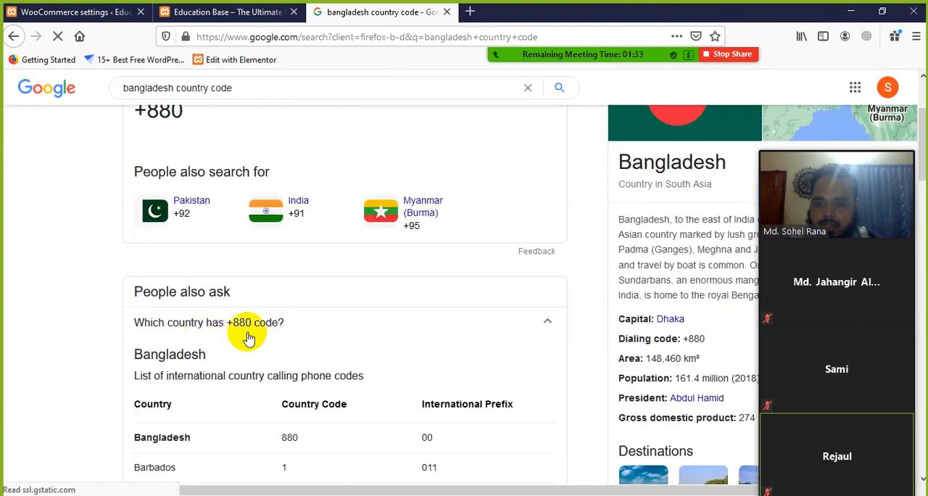
Step: Copy the country code 880 from Bangladesh's row in the calling codes table of the Google results
scroll(246, 333, "down", 4)
left_click_drag(305, 301, 281, 301)
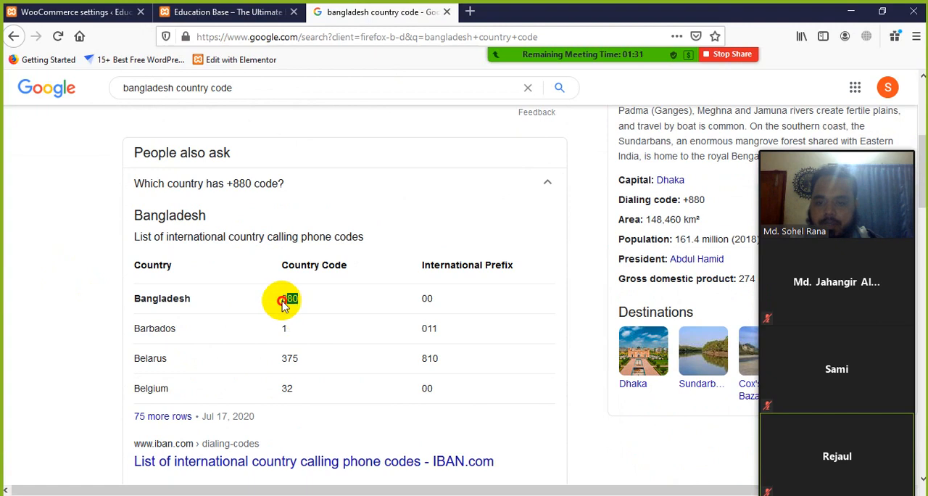
right_click(289, 298)
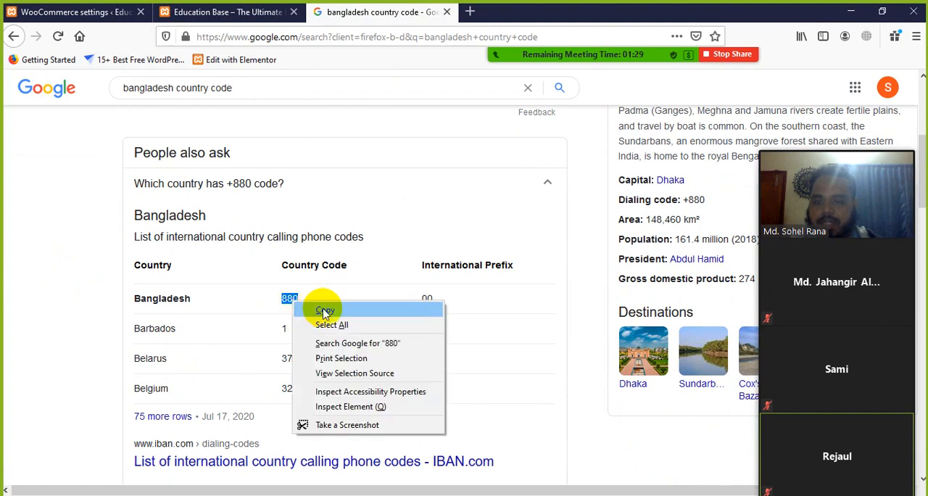
left_click(321, 306)
Step: Expand the related questions about writing a Bangladesh mobile number and about the BD code, and examine the BD answer
scroll(284, 306, "down", 3)
scroll(284, 317, "down", 1)
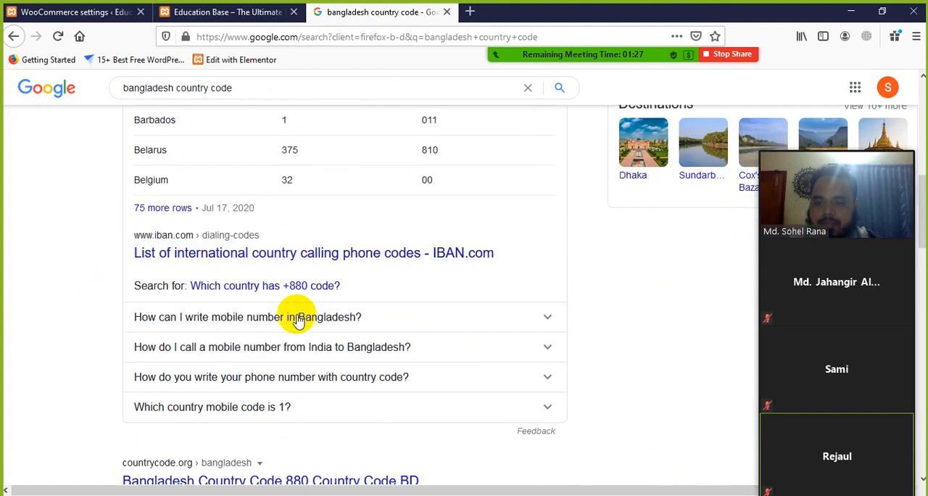
left_click(309, 319)
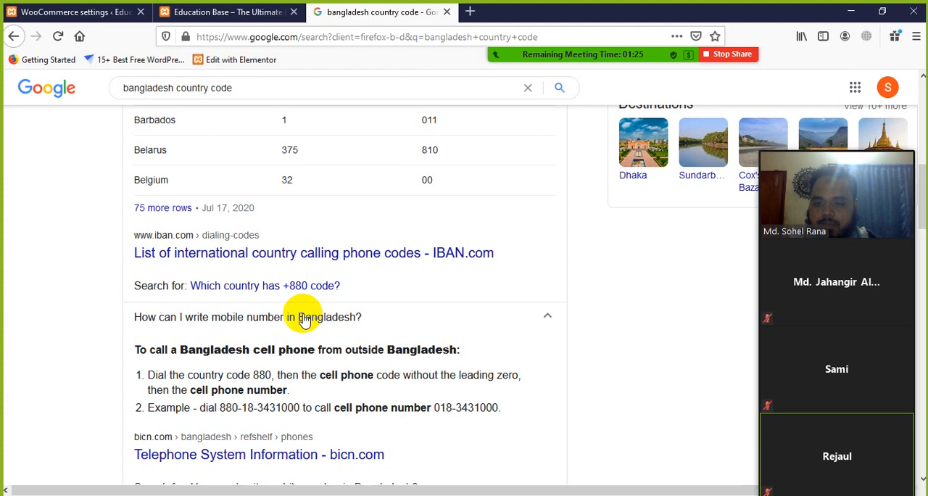
scroll(286, 317, "down", 4)
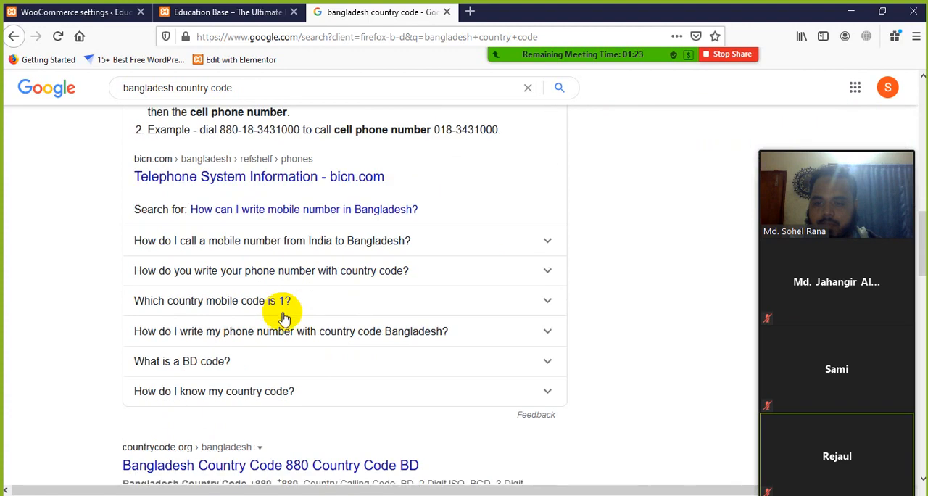
left_click(236, 366)
scroll(232, 398, "down", 2)
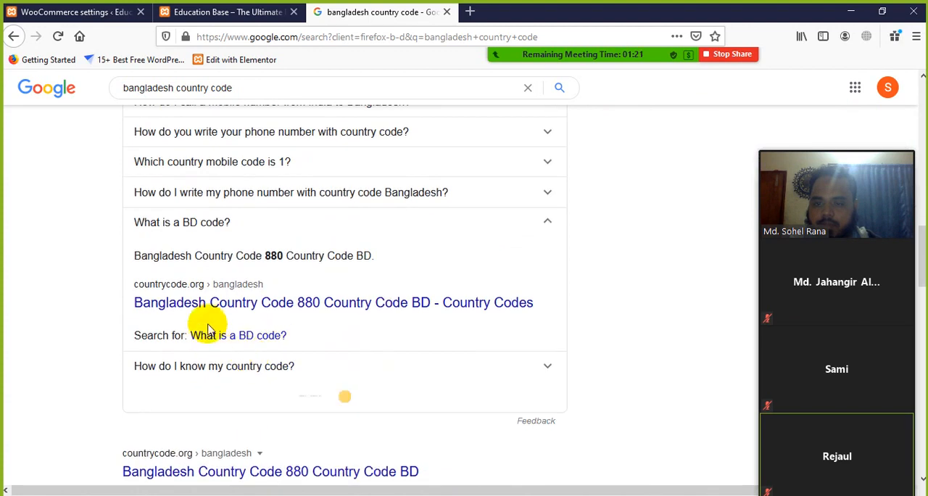
double_click(369, 254)
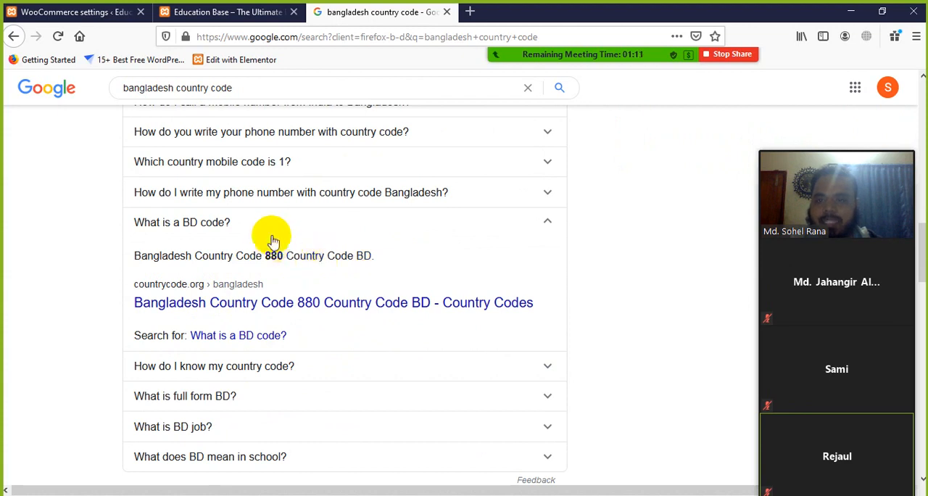
scroll(269, 210, "up", 4)
Step: Return to the WooCommerce tax settings and enter BD as the country code of the new standard rate row
left_click(225, 13)
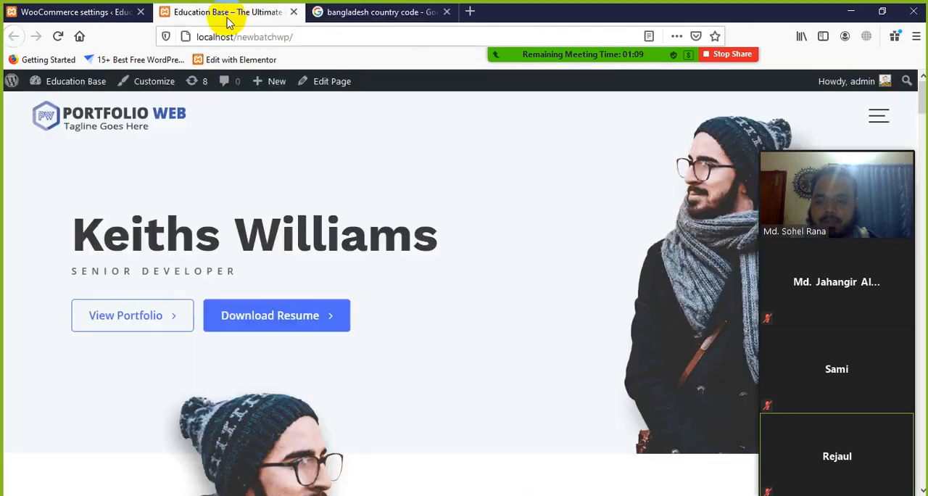
left_click(369, 13)
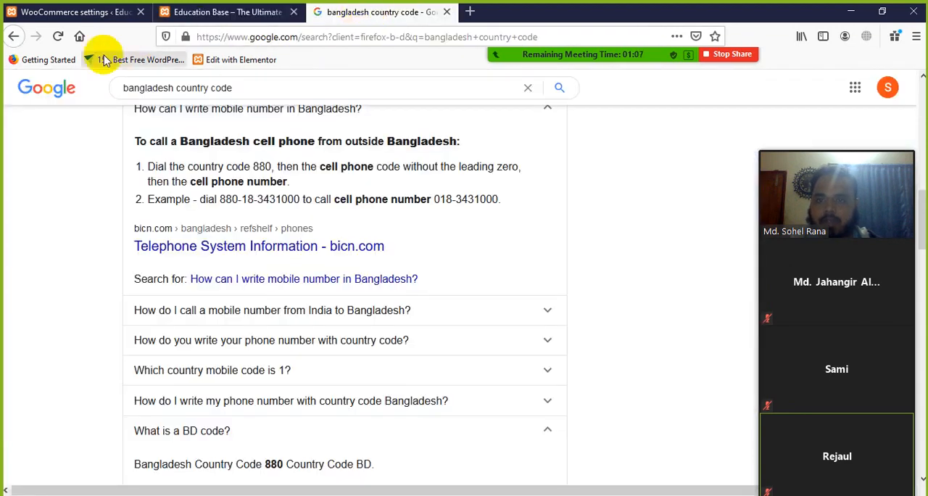
left_click(72, 12)
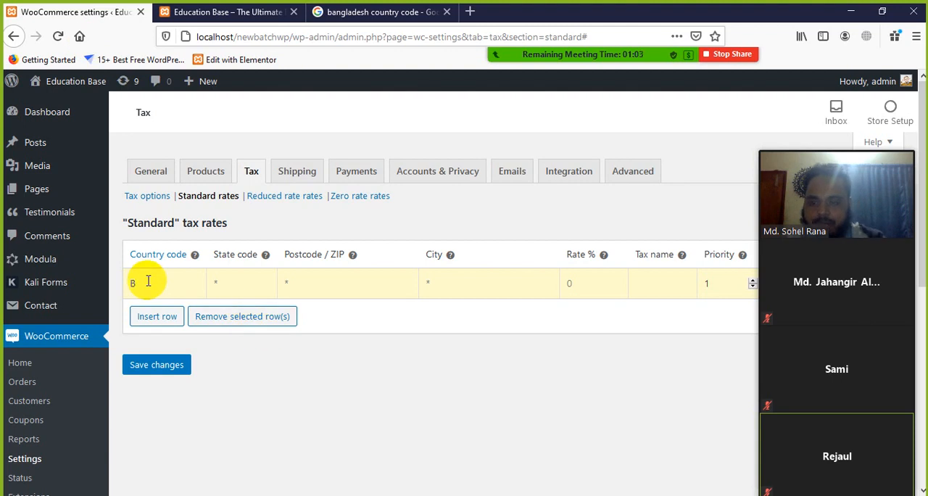
Step: Set the BD row's tax rate to 10 percent and move the Zoom video panel off the rates table
left_click(244, 284)
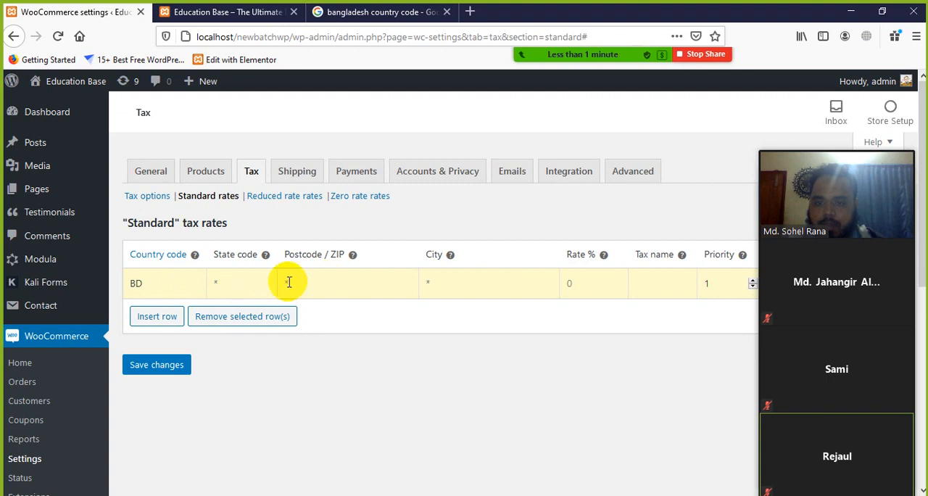
left_click(326, 280)
left_click(444, 281)
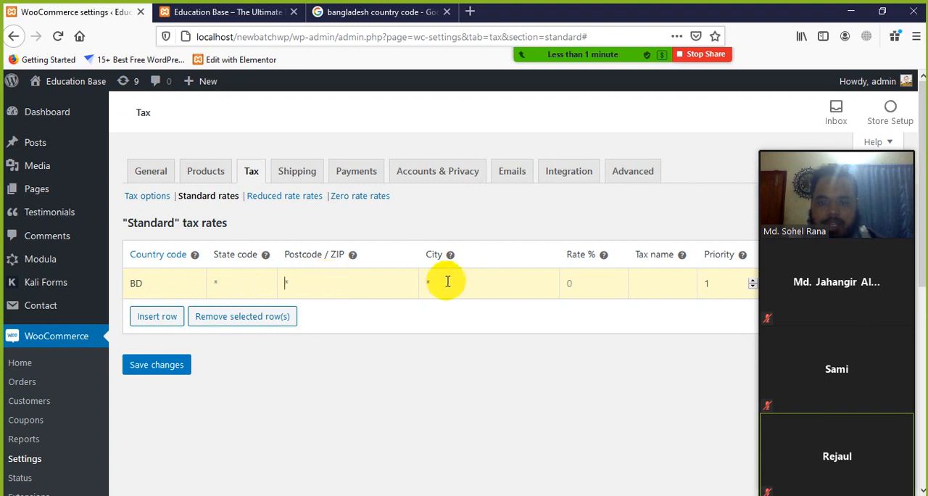
left_click(580, 277)
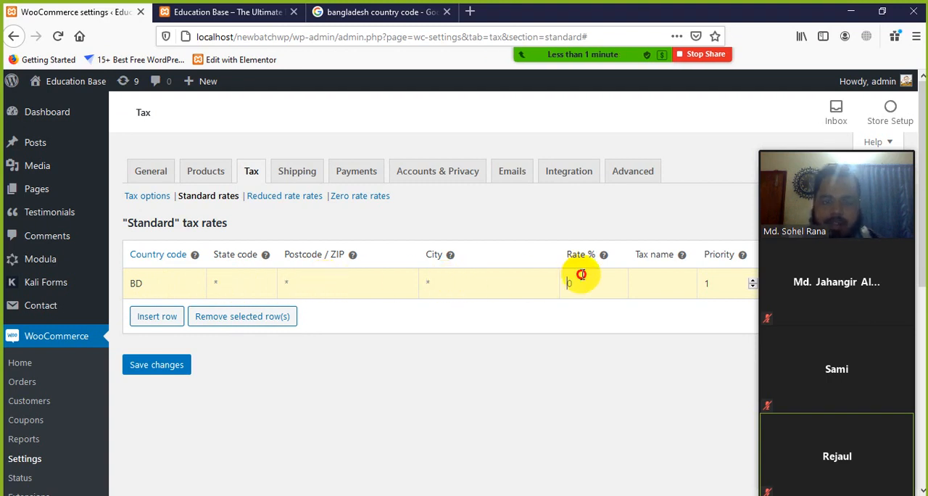
type("10")
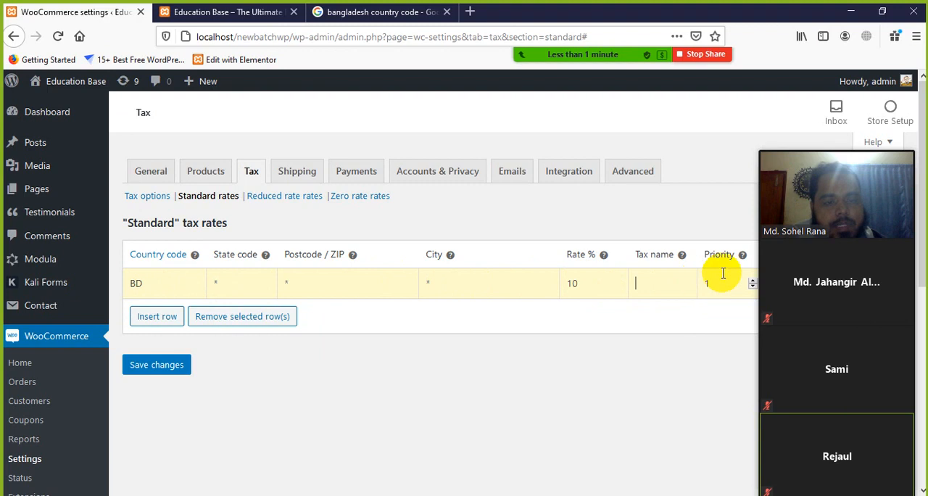
left_click_drag(850, 144, 607, 282)
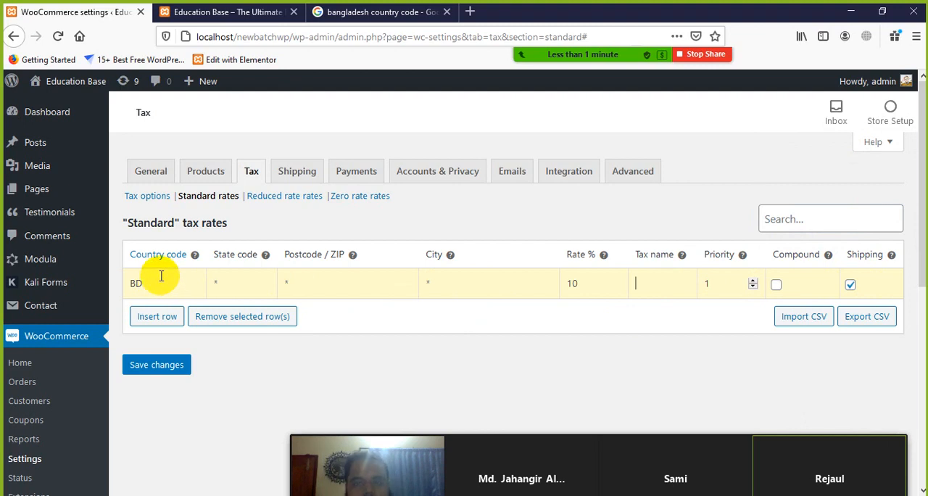
Step: Highlight Bangladesh's code 880 in the Google results again, close the search page and return to the WooCommerce tax settings
left_click(383, 12)
scroll(249, 217, "up", 4)
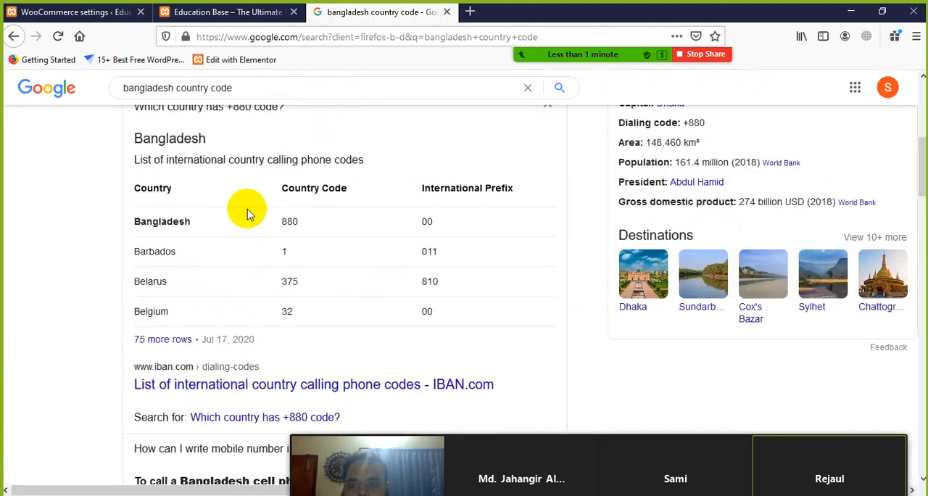
scroll(246, 214, "up", 2)
left_click_drag(300, 368, 252, 376)
left_click(315, 369)
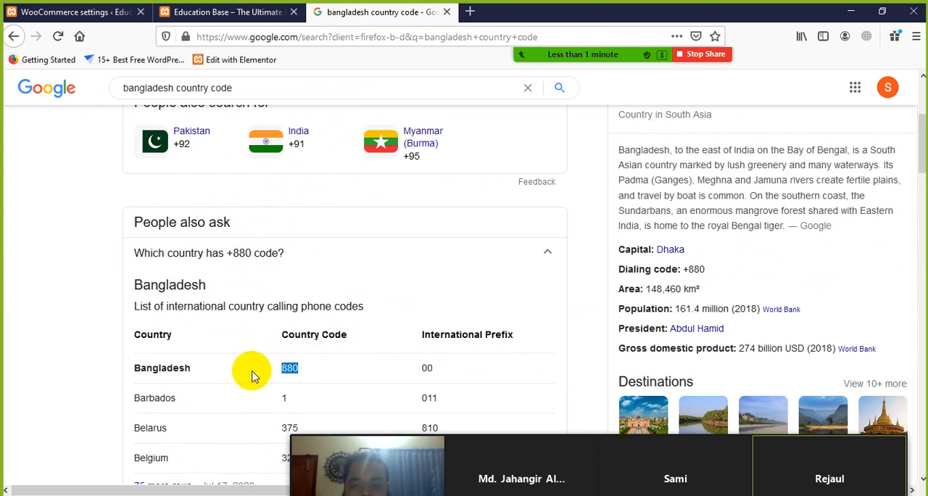
left_click(317, 371)
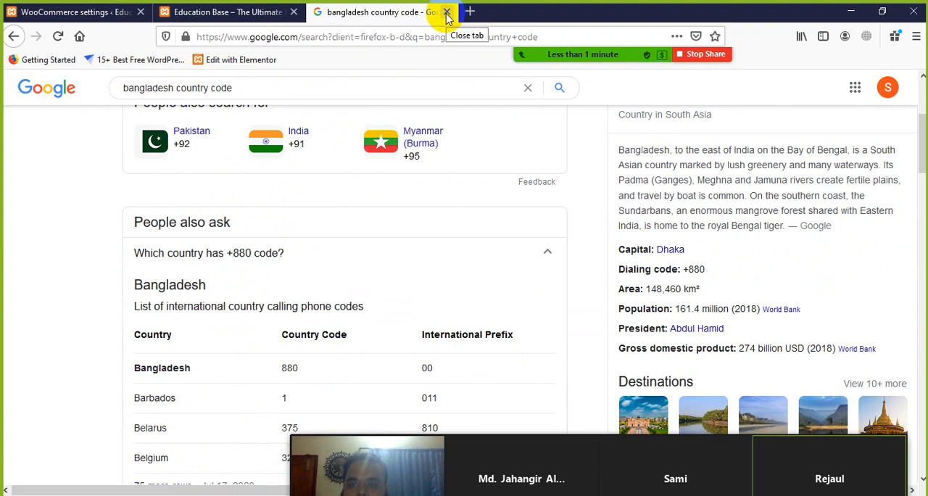
left_click(447, 13)
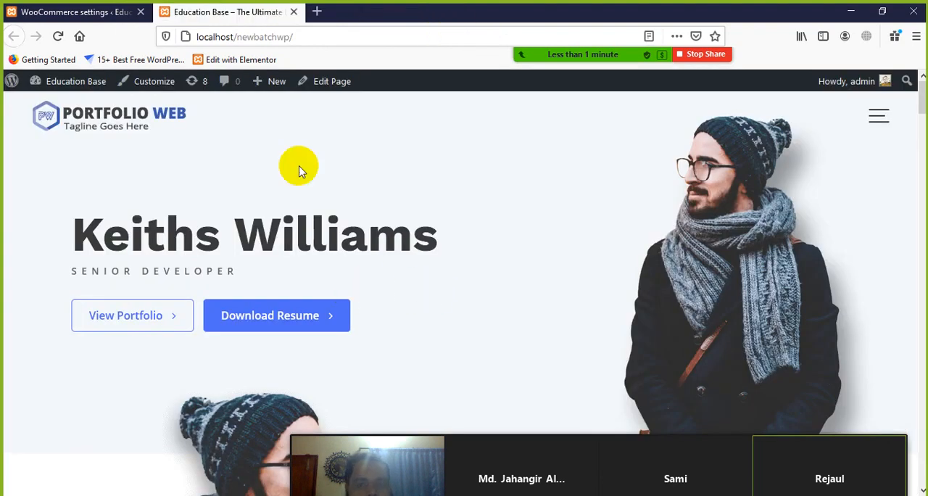
left_click(114, 13)
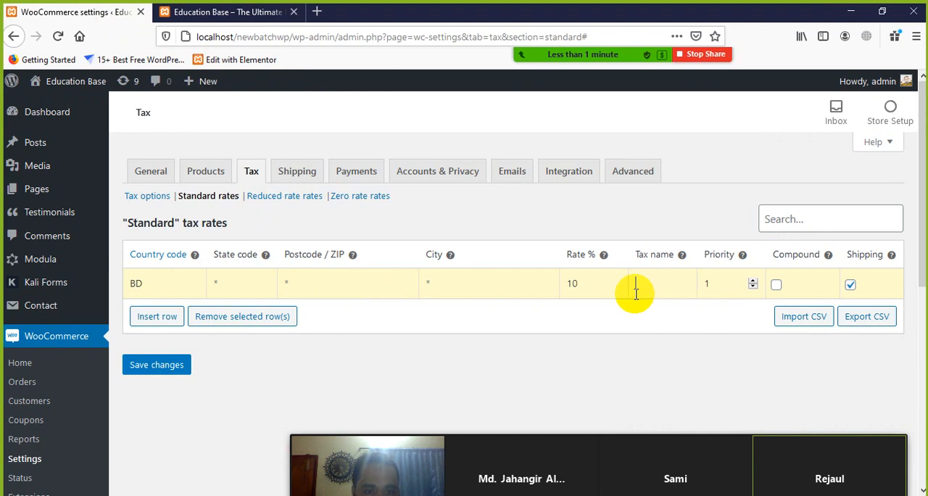
Step: Set the rate of the BD standard tax row to 5 percent and save the changes
double_click(569, 283)
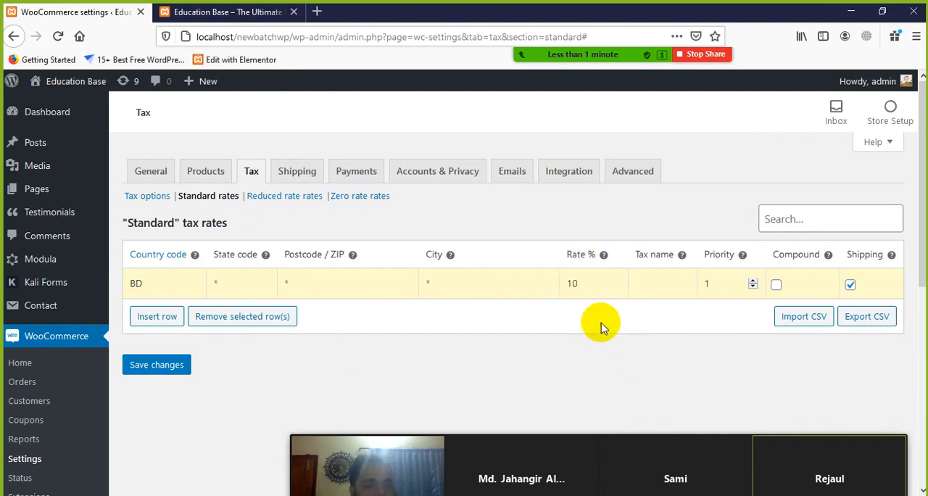
double_click(584, 285)
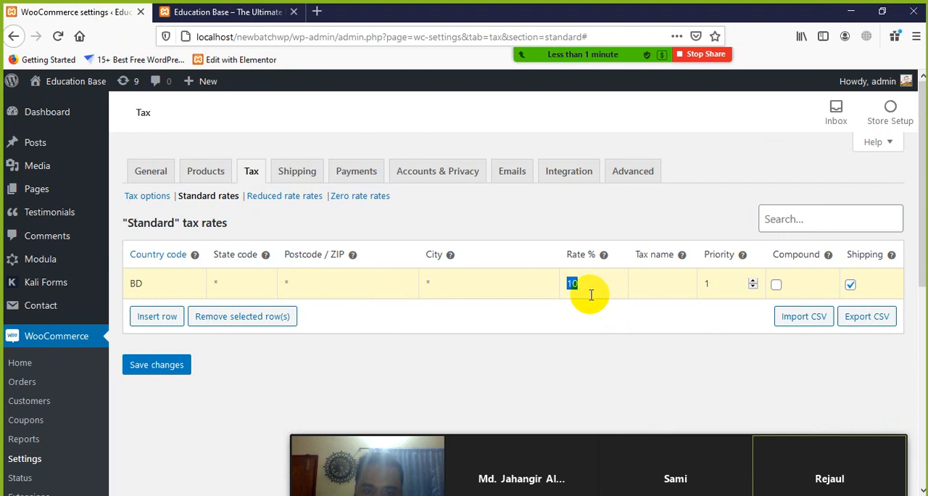
type("5")
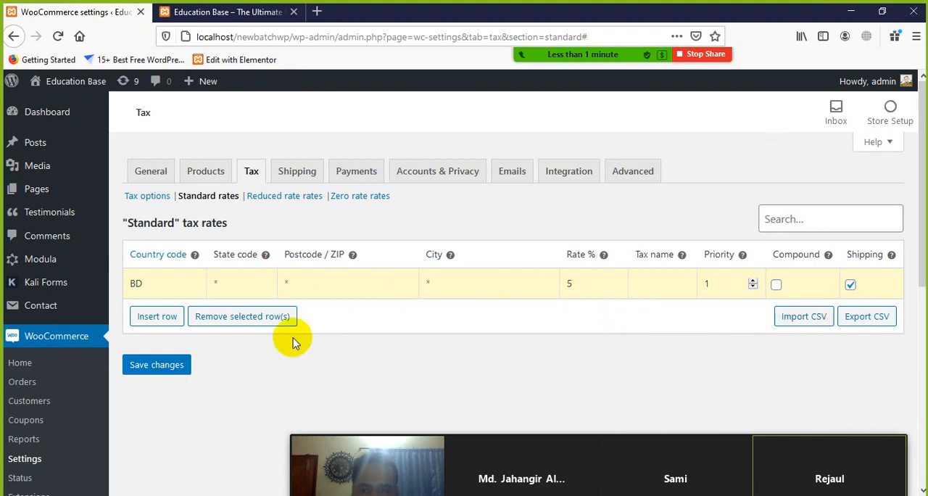
left_click(157, 366)
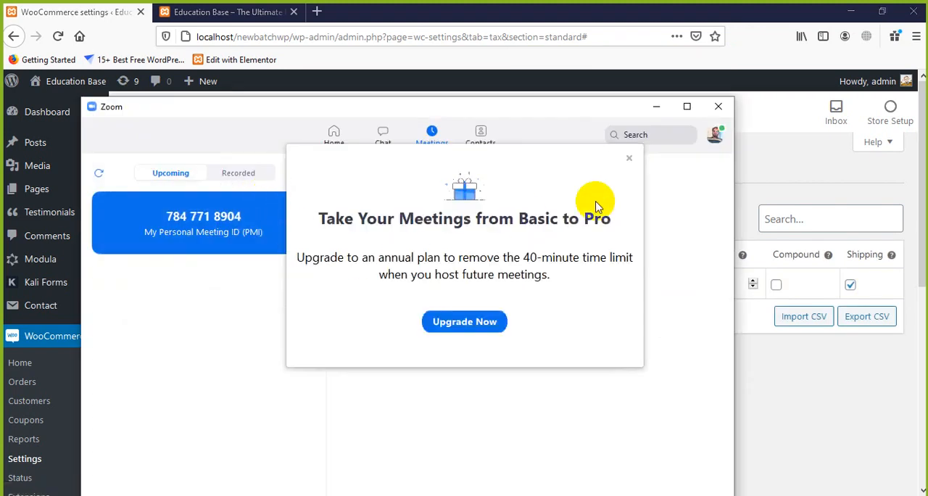
Step: Dismiss the Zoom upgrade offer, and start the personal meeting with computer audio in a maximized window
left_click(628, 158)
left_click(372, 267)
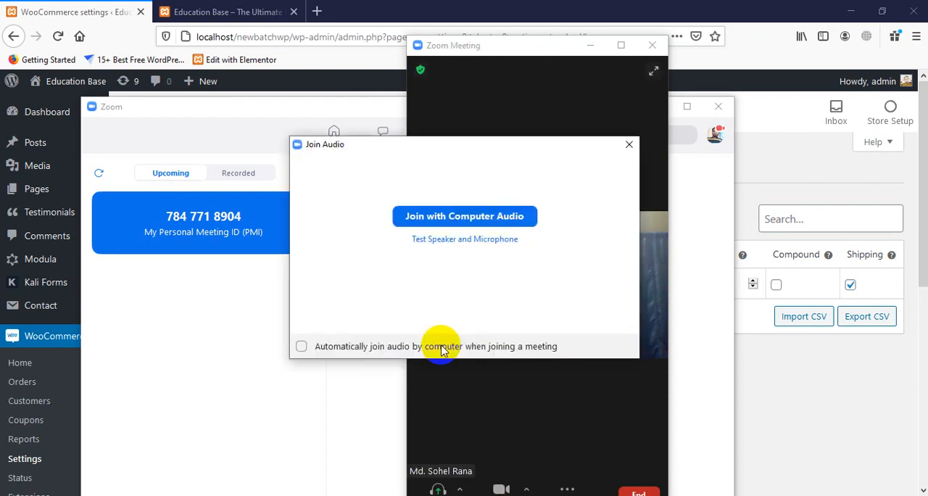
left_click(494, 215)
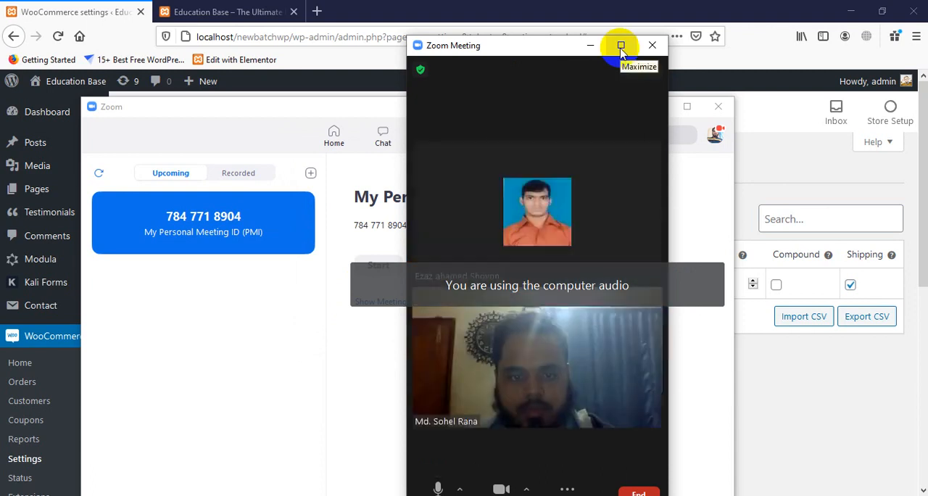
left_click(621, 46)
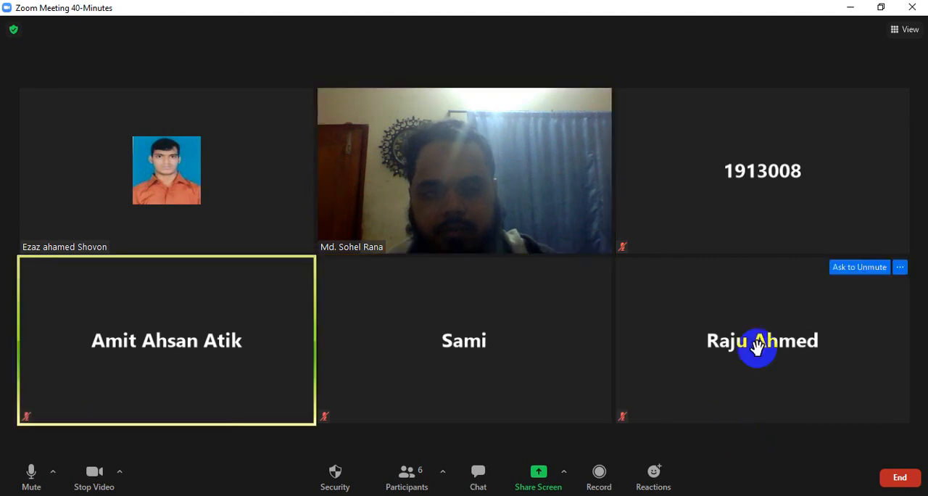
Step: Share the entire screen in the Zoom meeting and minimize the main Zoom window covering the tax settings
left_click(540, 479)
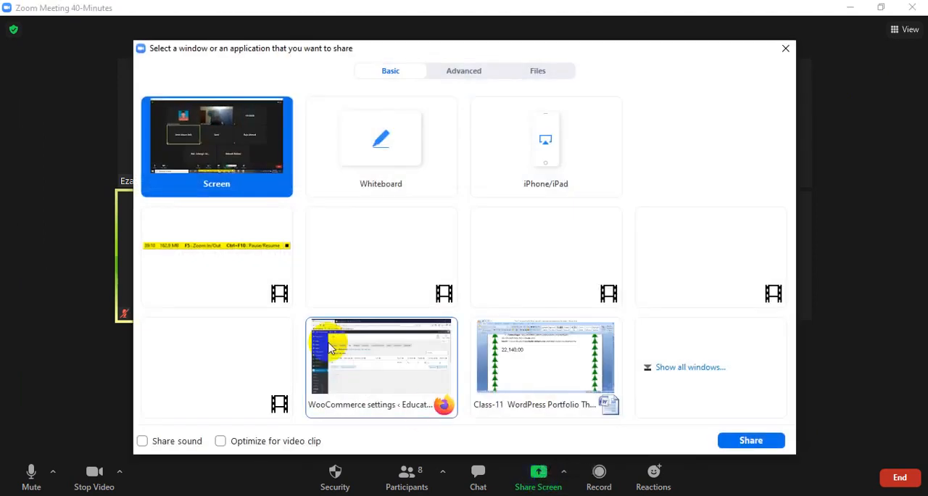
left_click(746, 440)
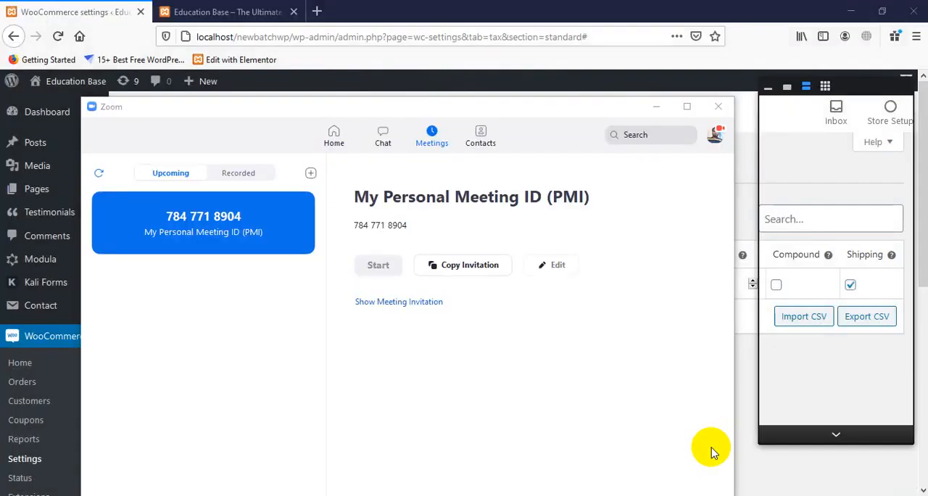
left_click(655, 106)
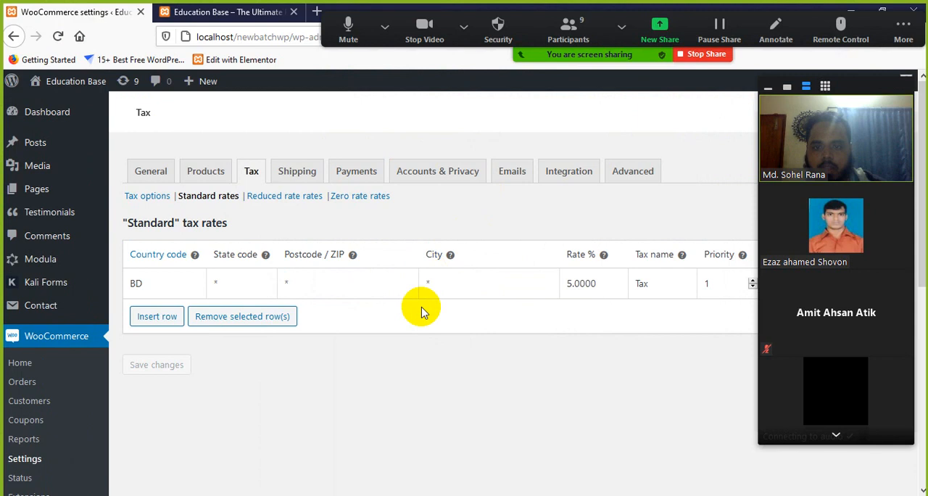
Step: View the Reduced rate and Zero rate sections of the tax settings, and open the Shipping settings
left_click(305, 197)
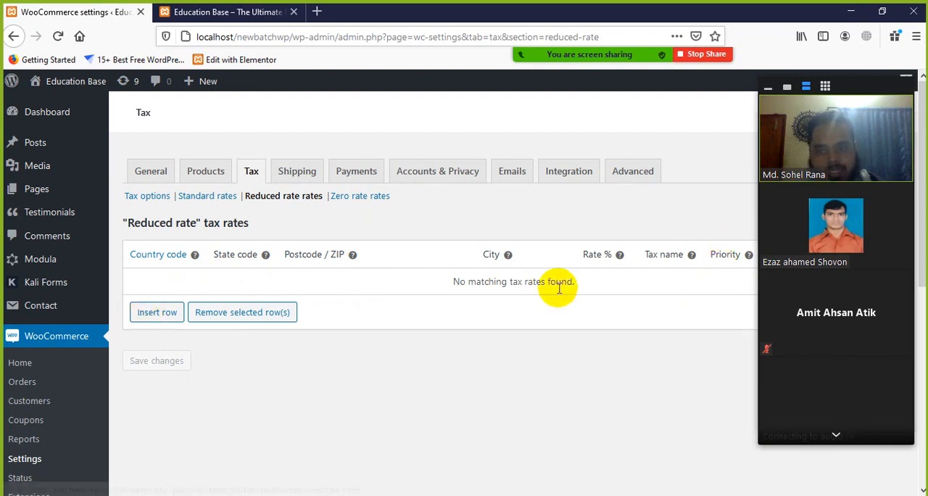
left_click(446, 279)
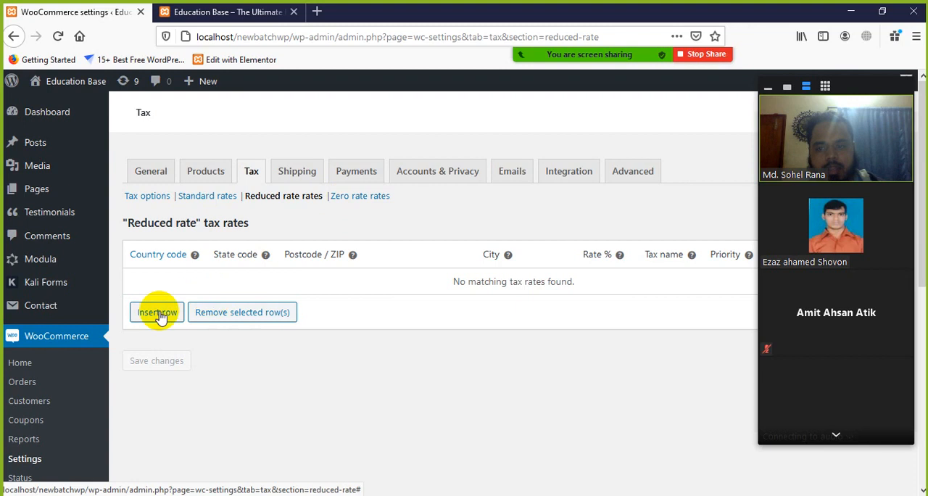
left_click(366, 195)
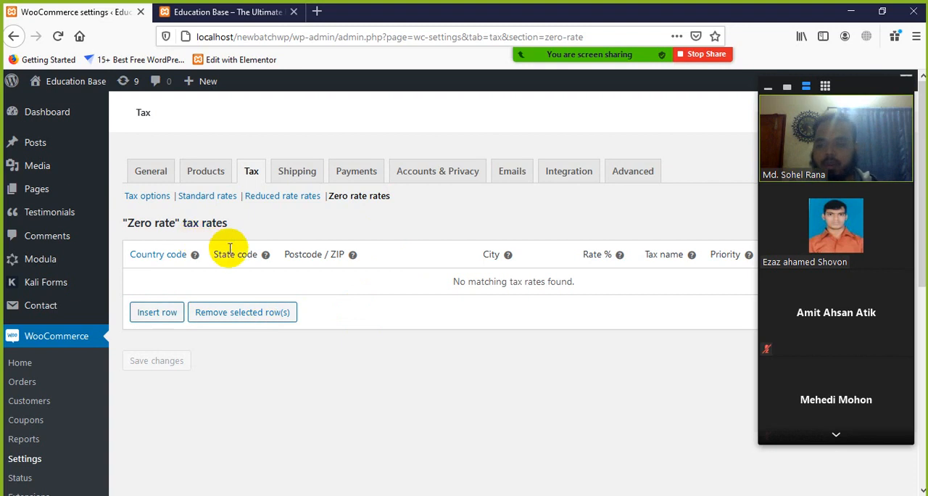
mouse_move(772, 279)
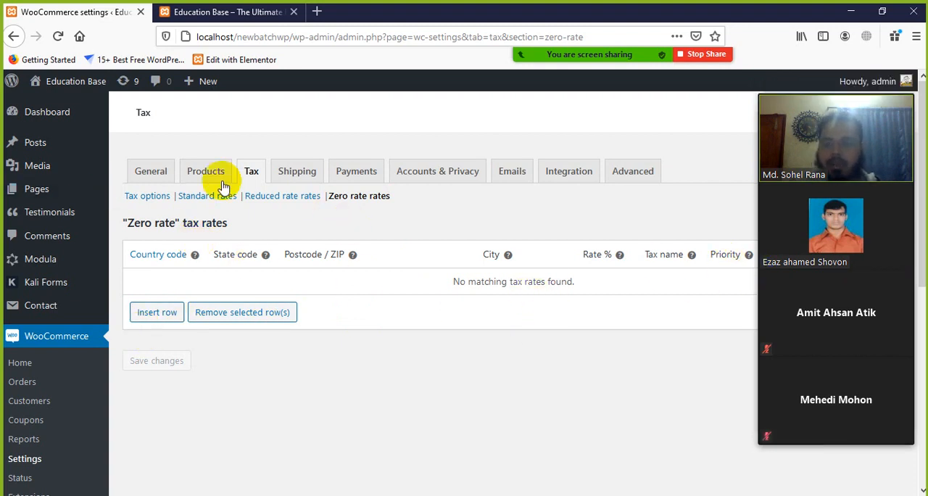
left_click(294, 177)
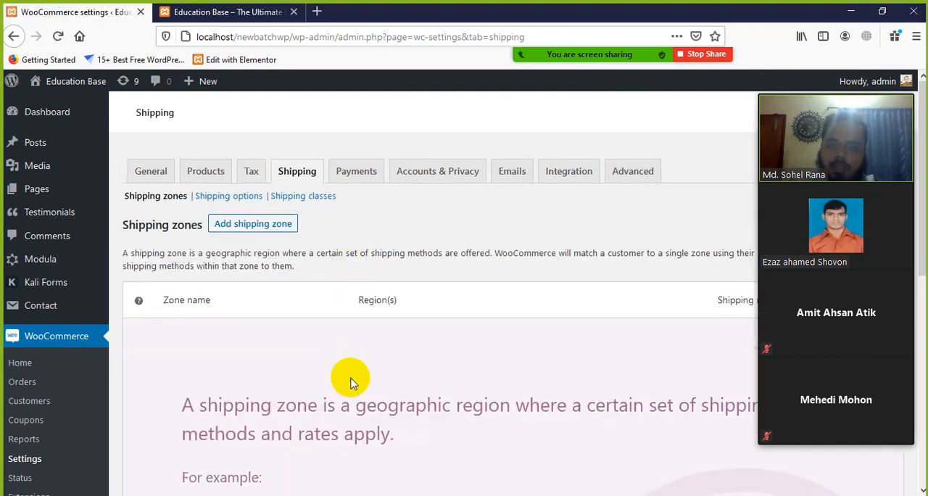
Step: Skim the shipping zones page and collapse the Zoom participant video panel covering it
scroll(304, 290, "down", 3)
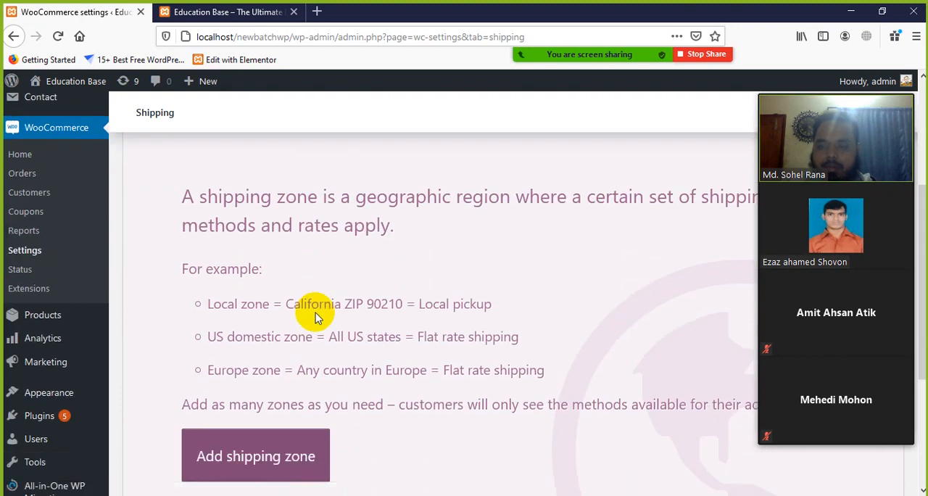
scroll(312, 313, "up", 1)
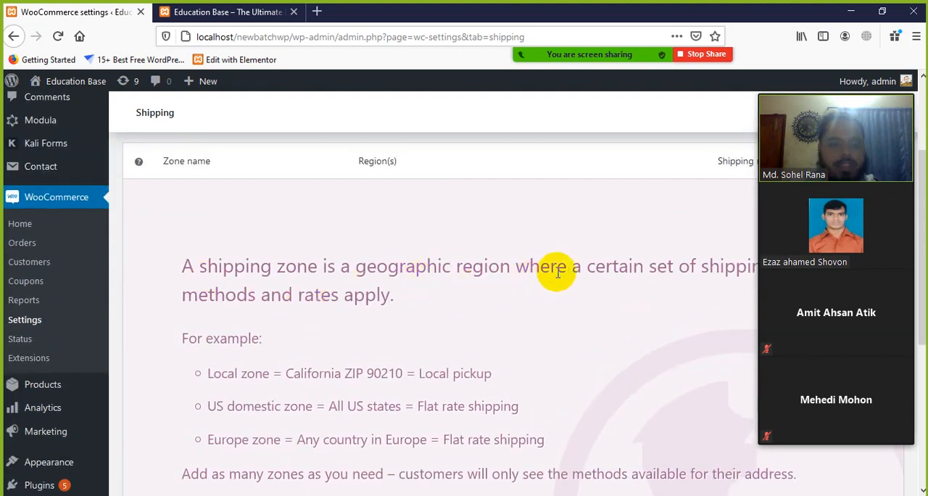
mouse_move(776, 137)
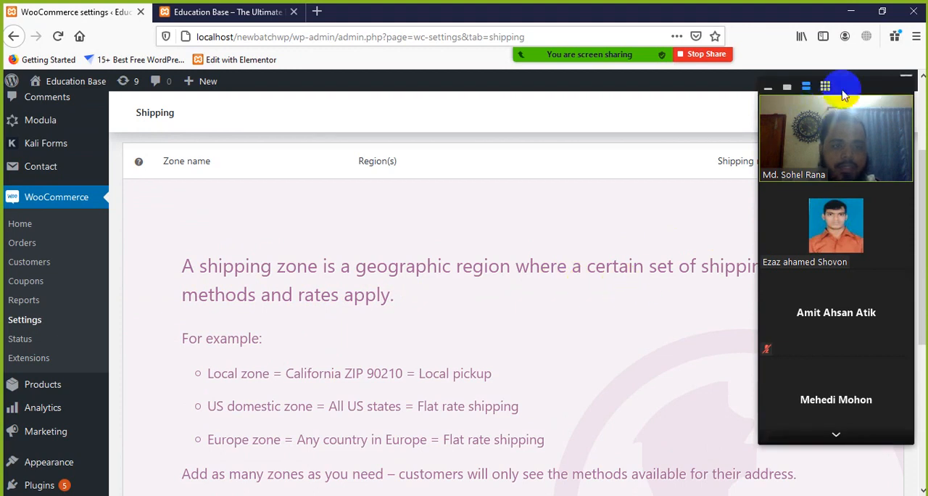
left_click(775, 89)
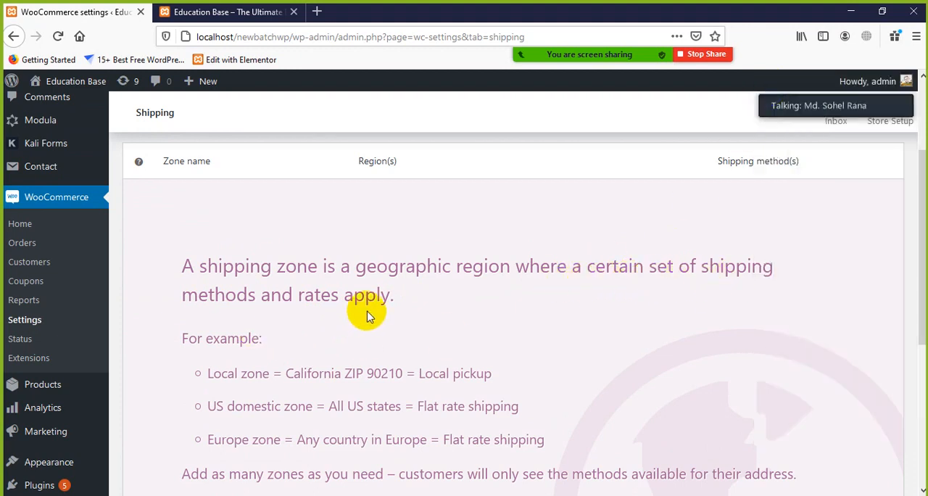
Step: Read the shipping zone definition and the Local, US domestic and Europe zone examples with their shipping methods
scroll(368, 307, "down", 2)
left_click_drag(403, 238, 161, 196)
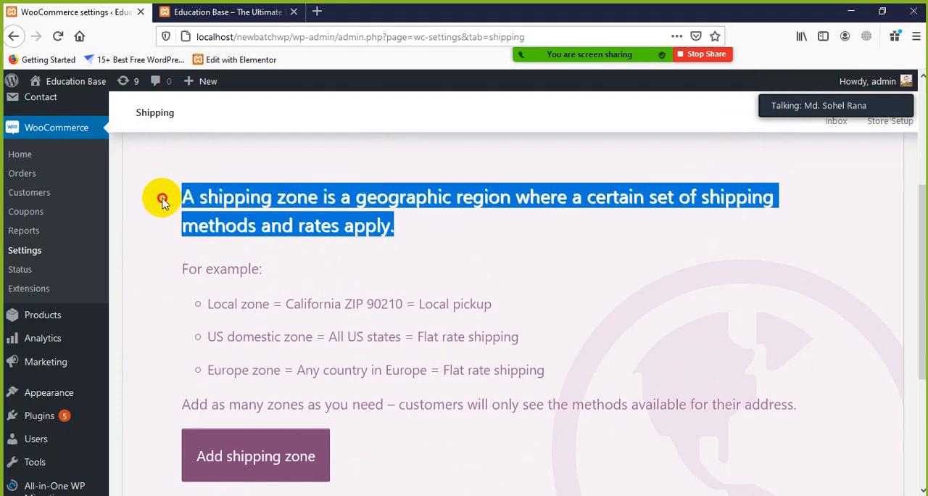
left_click(399, 284)
scroll(435, 297, "down", 2)
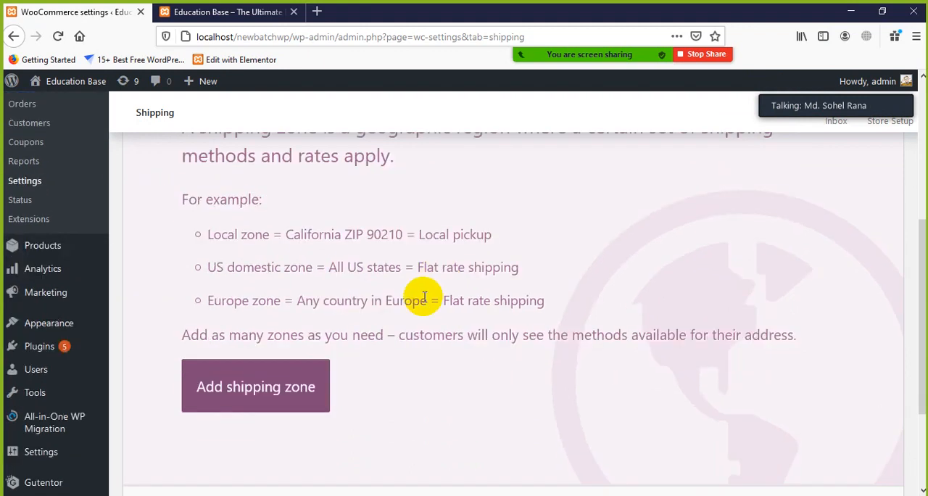
left_click(236, 238)
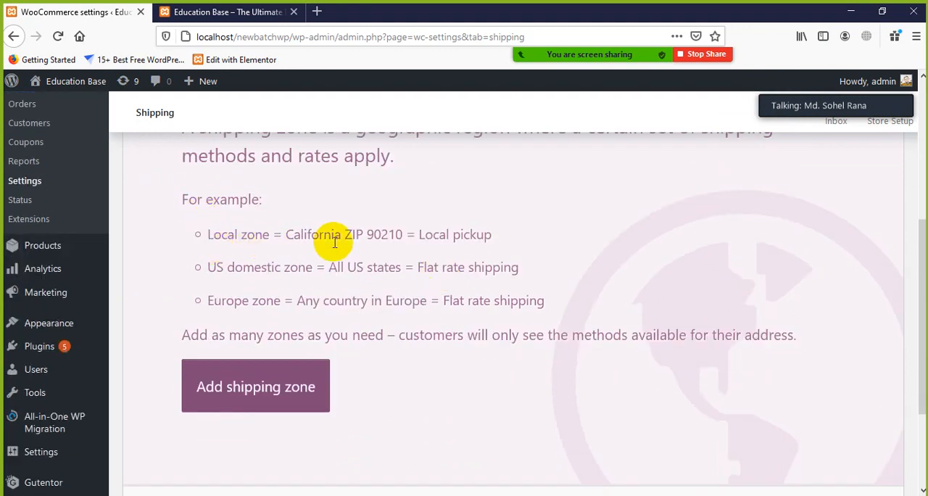
left_click_drag(419, 236, 517, 253)
left_click(518, 254)
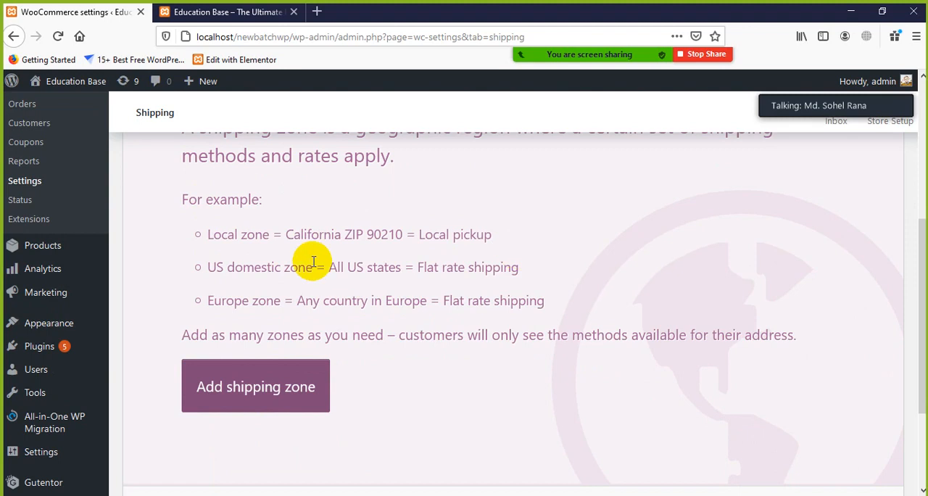
left_click_drag(228, 267, 356, 282)
left_click(357, 278)
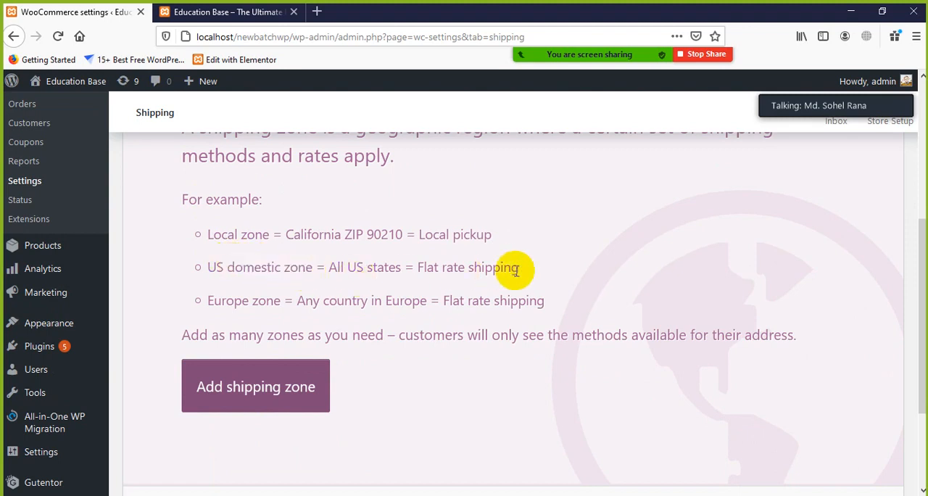
left_click_drag(527, 271, 432, 263)
left_click(414, 274)
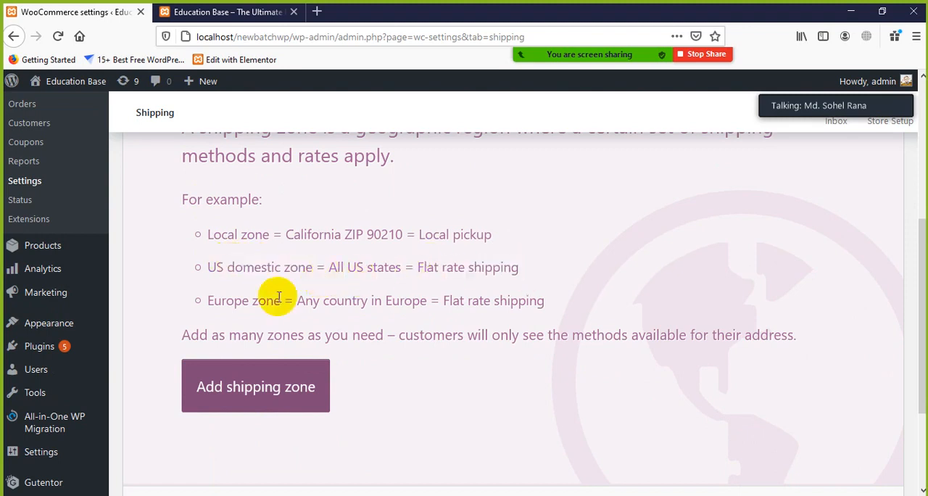
left_click_drag(208, 308, 258, 310)
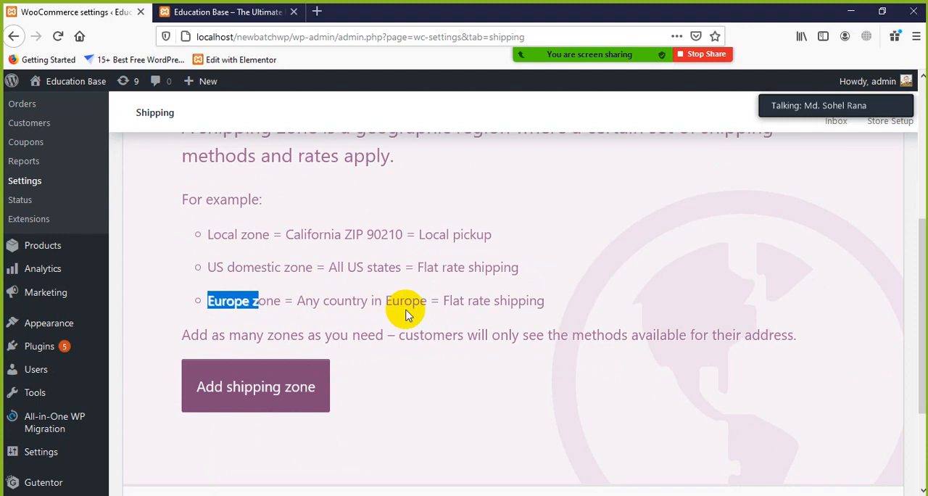
left_click_drag(442, 305, 530, 303)
left_click(544, 304)
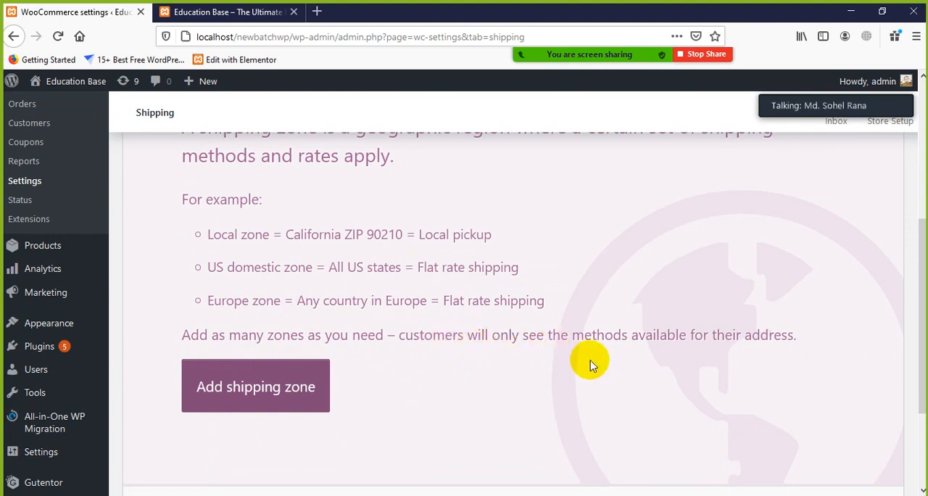
Step: Review the row for locations not covered by other zones, and reread the Local pickup and US domestic zone examples
scroll(777, 348, "down", 3)
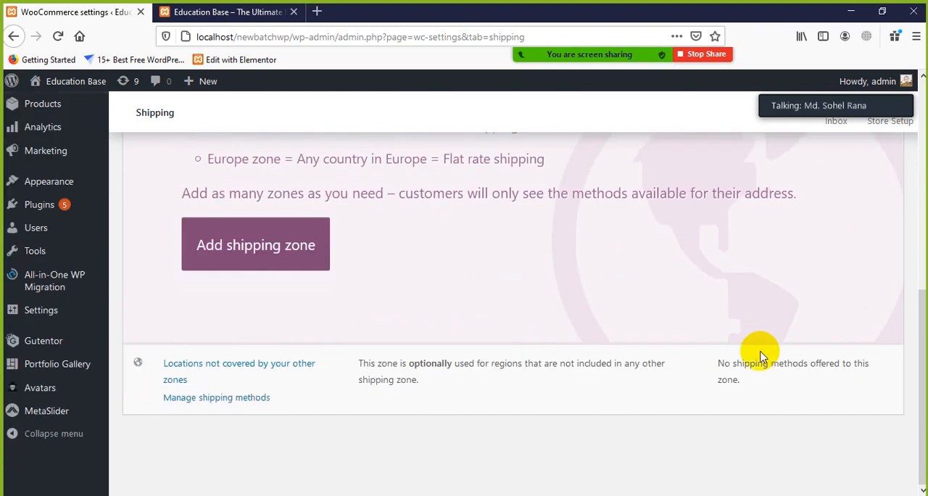
scroll(545, 335, "up", 7)
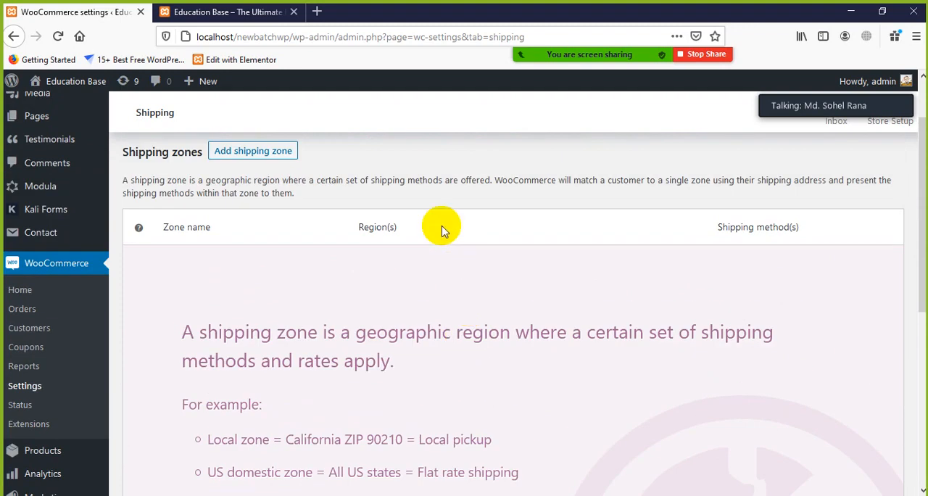
scroll(556, 285, "up", 2)
scroll(669, 310, "down", 3)
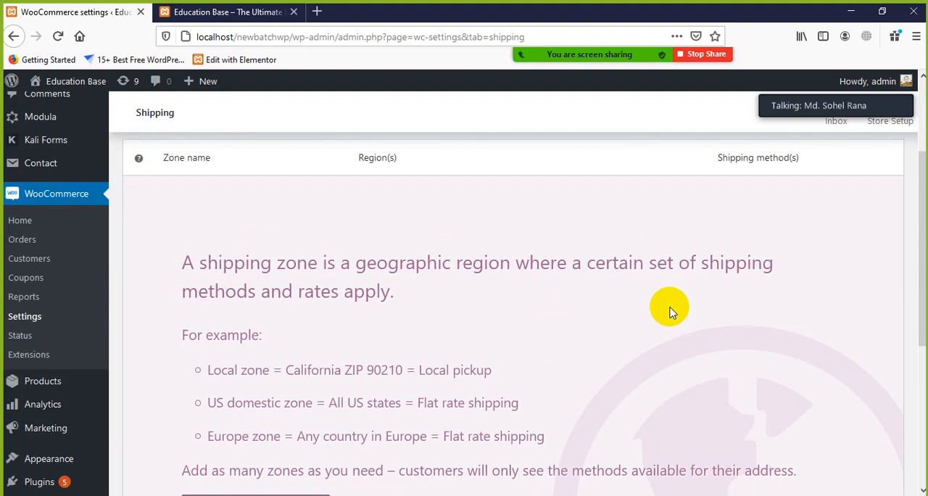
left_click_drag(495, 375, 420, 369)
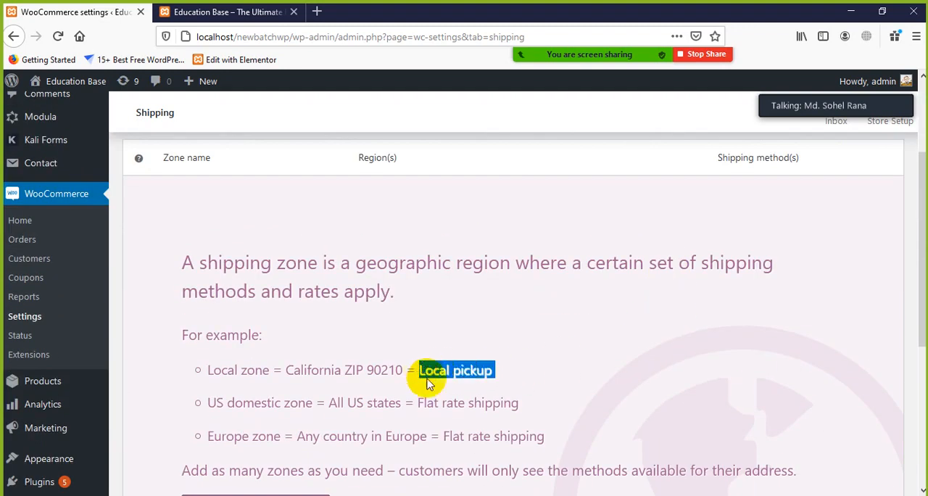
left_click(476, 399)
scroll(480, 408, "down", 2)
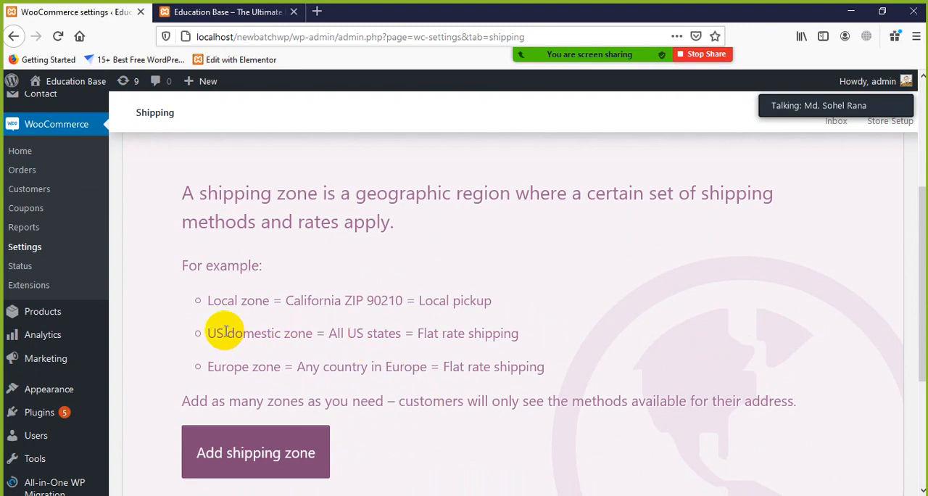
left_click_drag(208, 329, 408, 352)
left_click(576, 363)
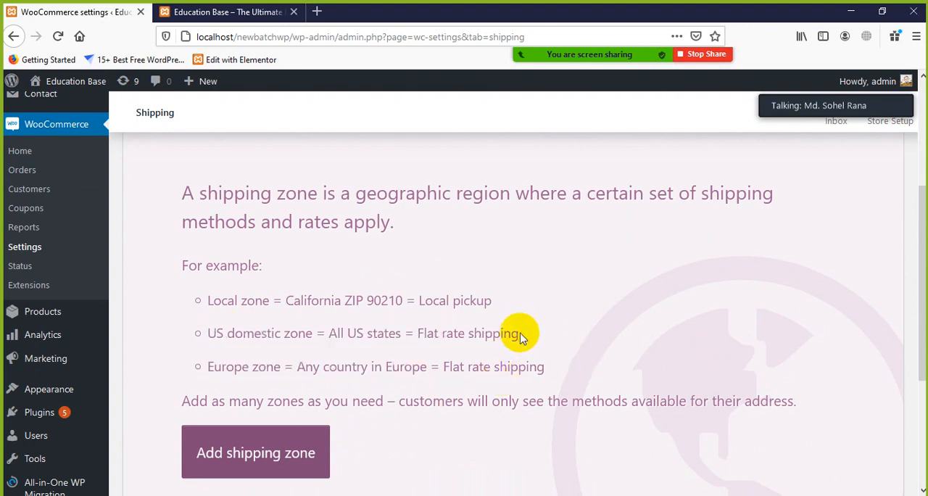
Step: Copy "Flat rate" from the US domestic zone example and search Google in a new tab for "what is flat rate shipping"
left_click_drag(518, 334, 475, 334)
left_click(464, 348)
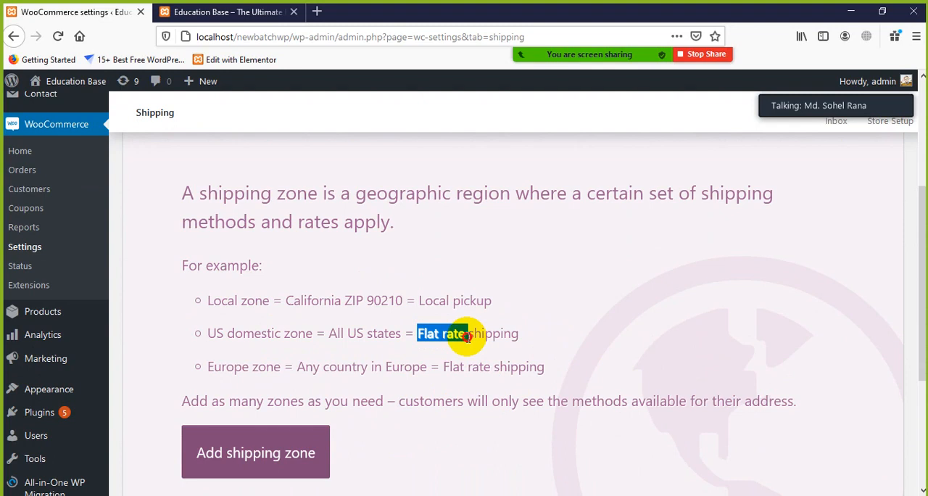
right_click(460, 334)
left_click(480, 345)
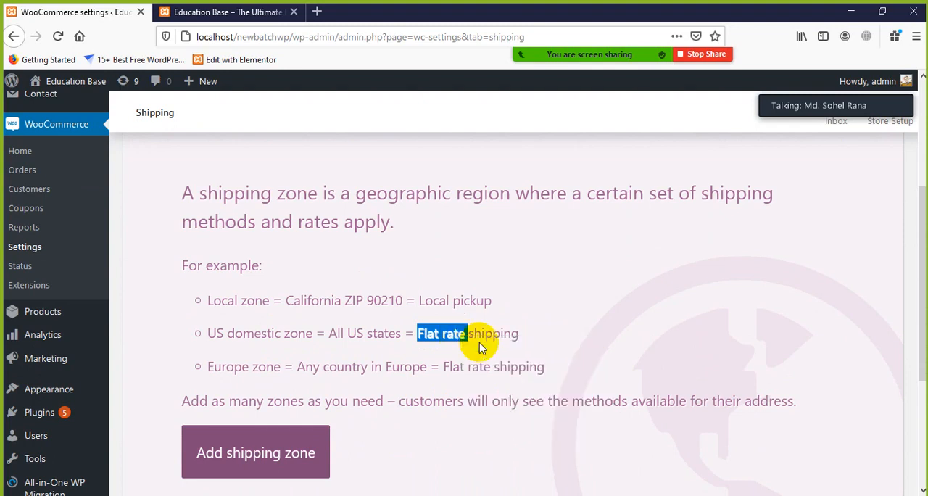
left_click(319, 13)
right_click(342, 39)
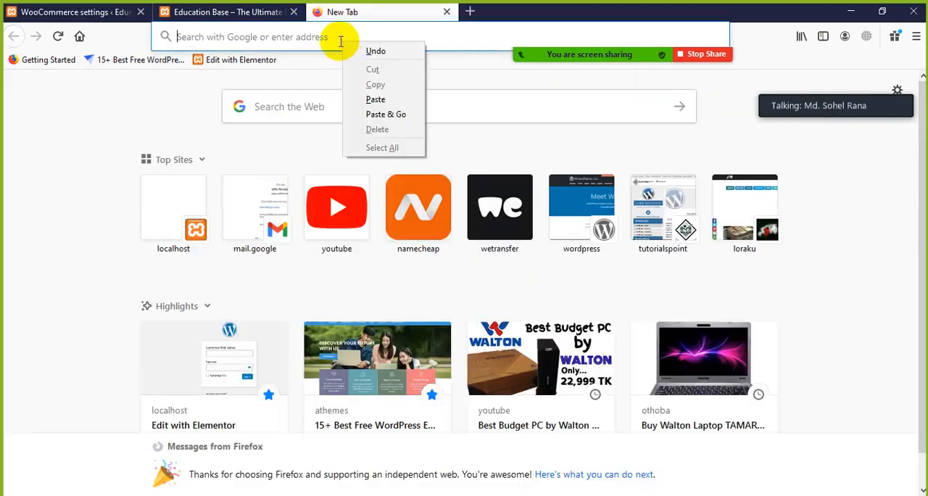
left_click(321, 37)
type("w")
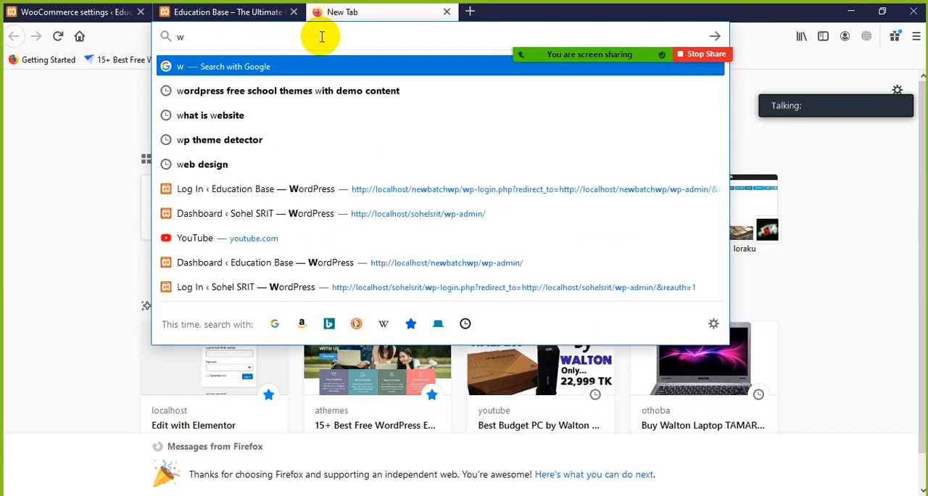
type("ahhat is")
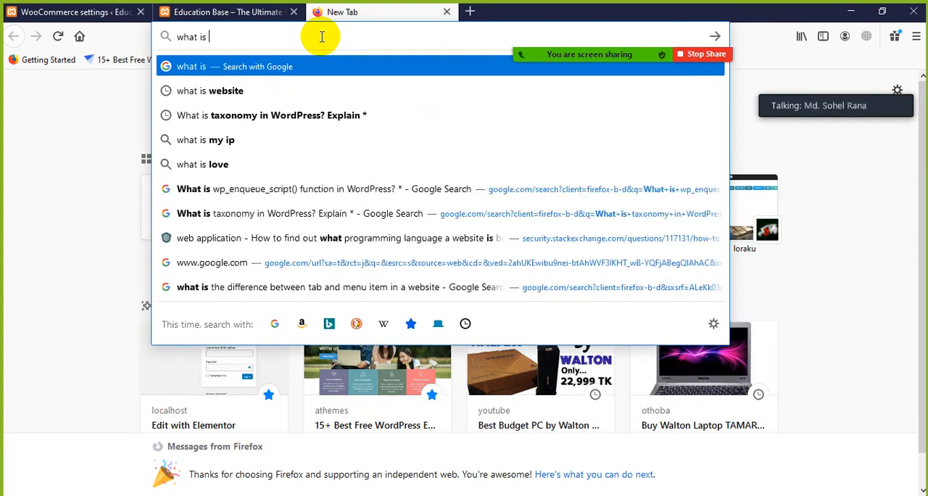
type(" Flat rate")
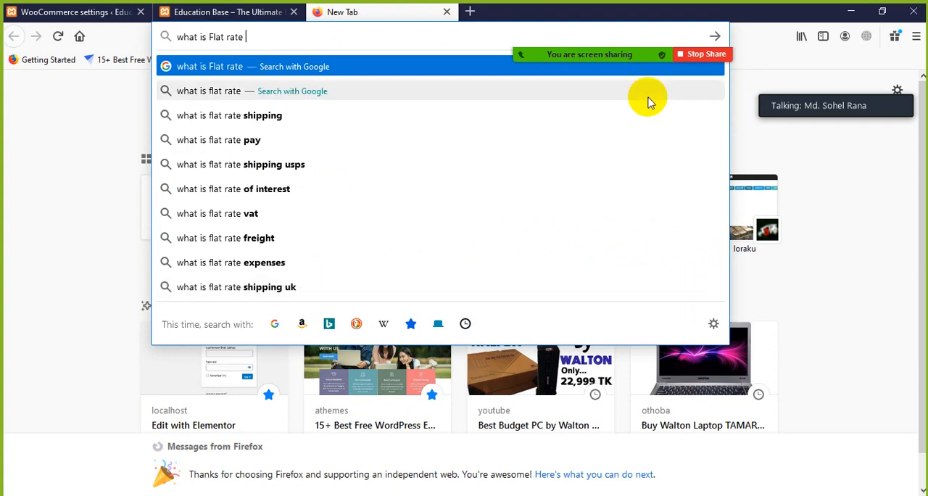
left_click(283, 117)
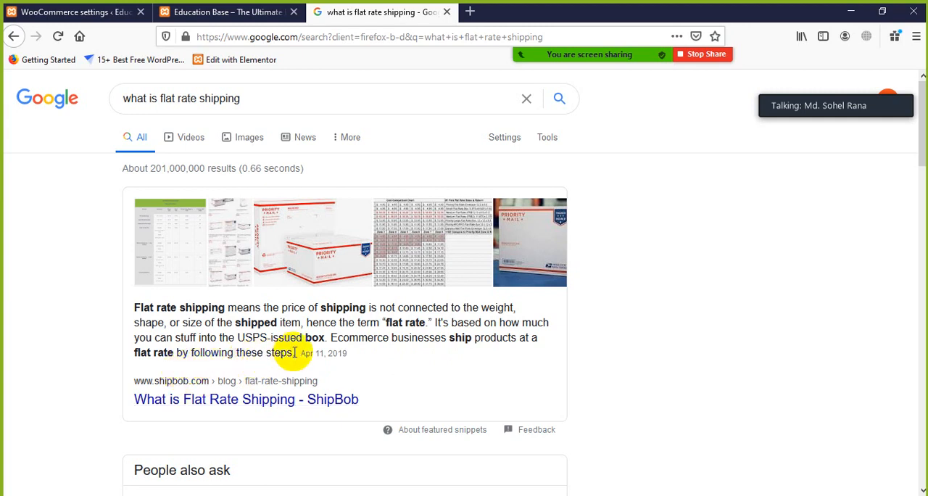
Step: Read the ShipBob featured snippet defining flat rate shipping in the search results
scroll(304, 366, "down", 3)
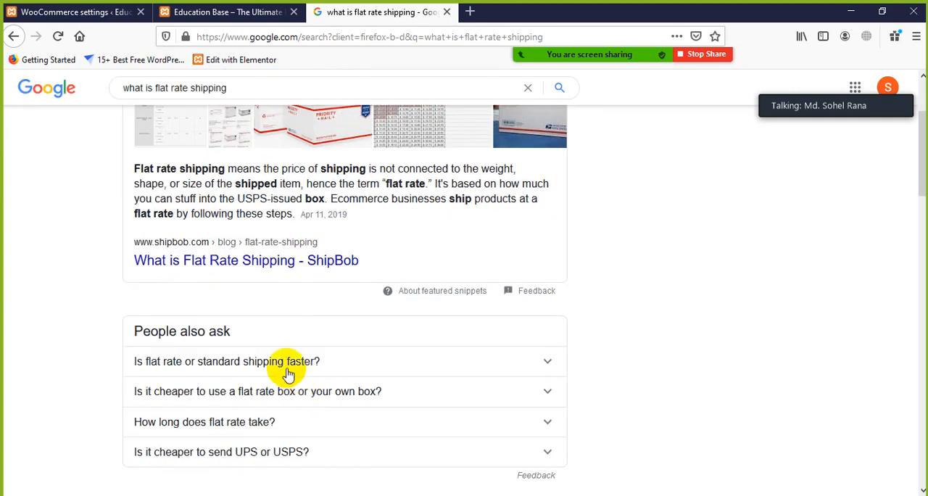
scroll(305, 366, "up", 2)
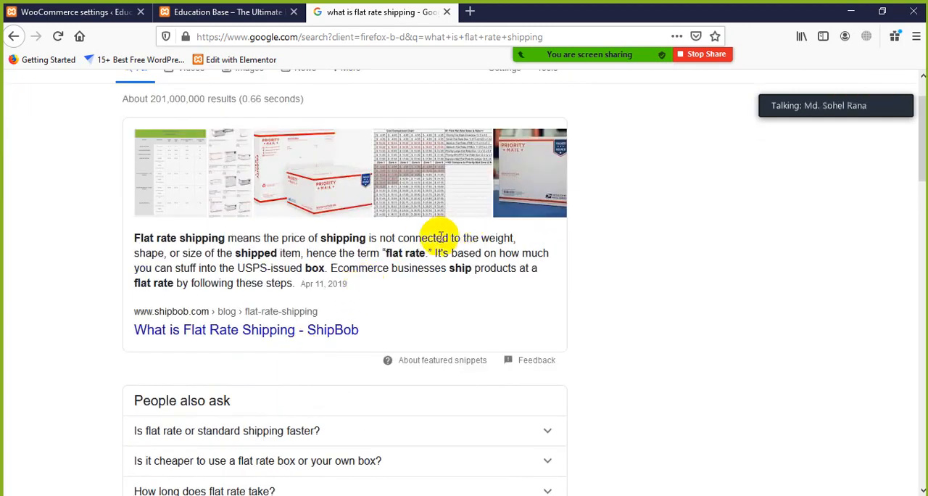
left_click_drag(440, 237, 472, 240)
mouse_move(167, 252)
left_mouse_down()
mouse_move(252, 250)
mouse_move(340, 269)
mouse_move(199, 253)
mouse_move(167, 238)
left_mouse_up()
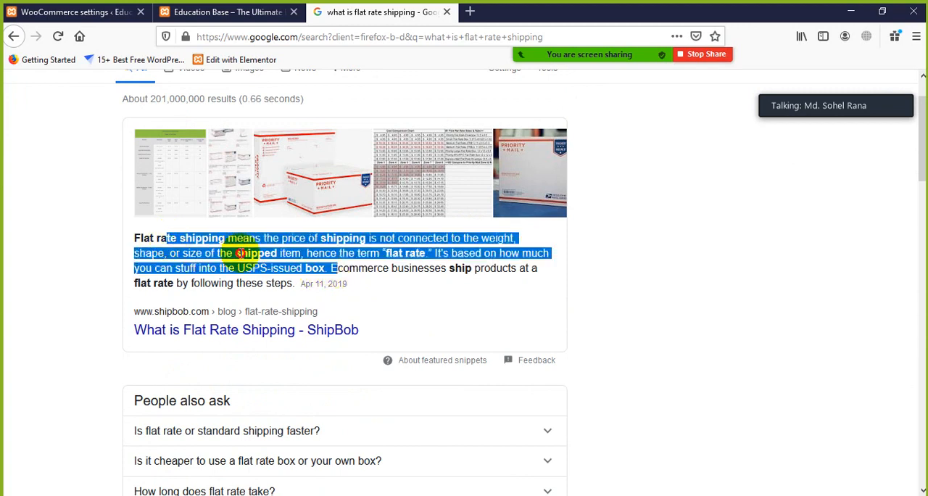
left_click(240, 253)
Step: Return to the WooCommerce shipping zones page and start adding a new shipping zone
left_click(230, 12)
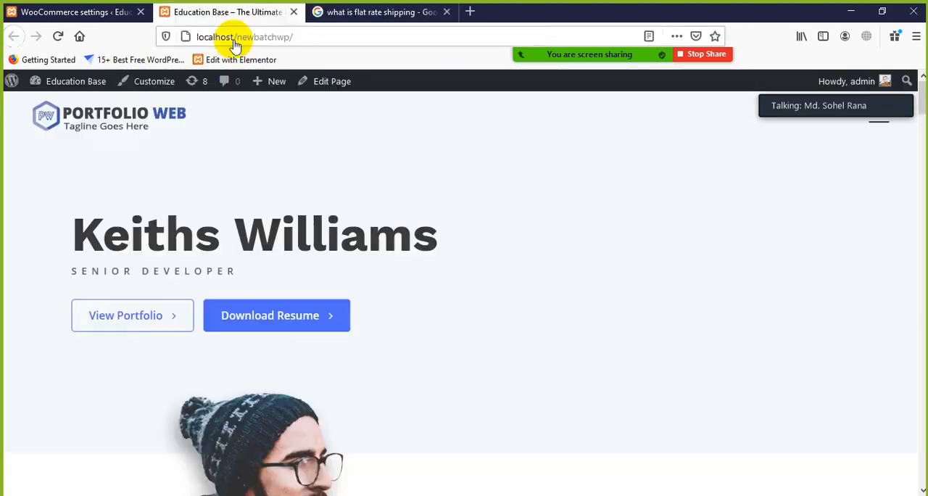
left_click(108, 13)
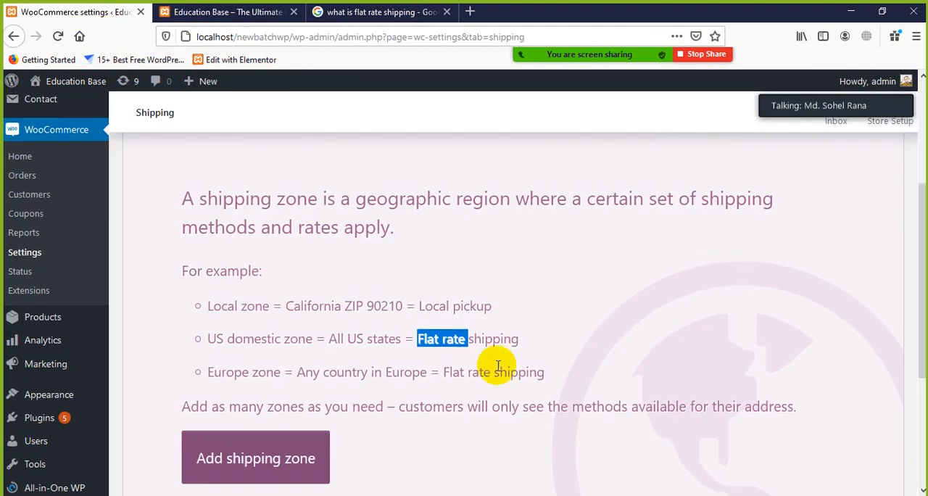
scroll(492, 367, "down", 3)
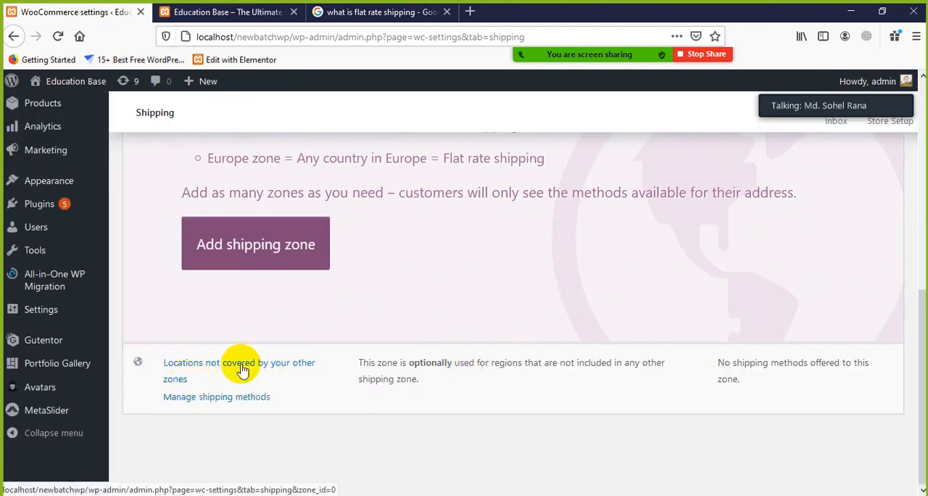
left_click(227, 256)
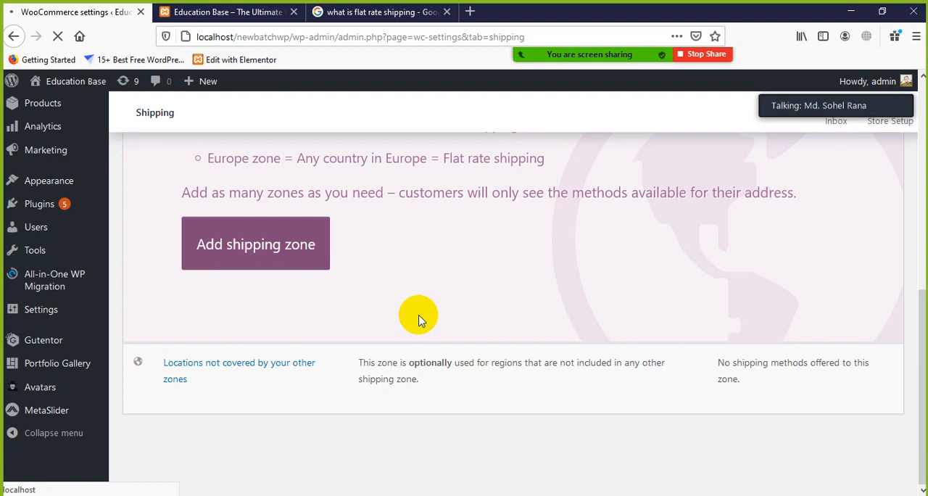
scroll(417, 316, "up", 6)
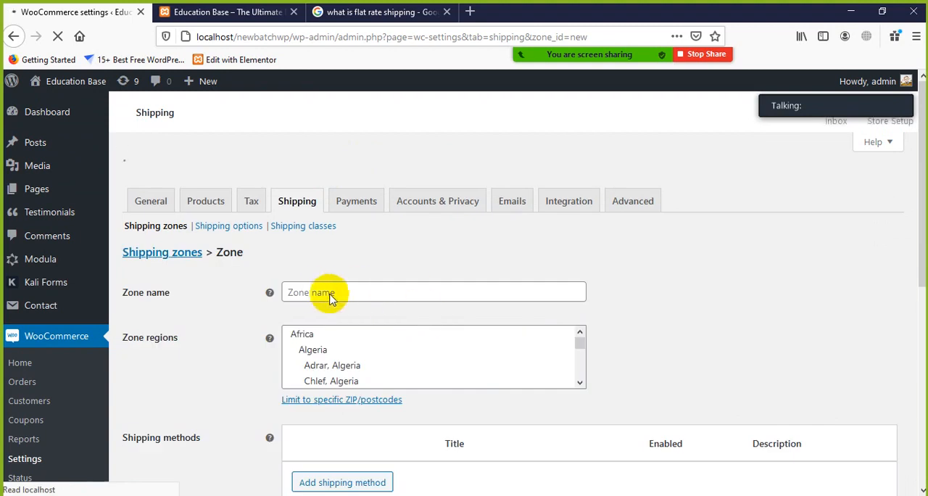
Step: Look over the empty zone name and zone regions fields, and browse the available regions for Algeria and Angola
left_click(321, 262)
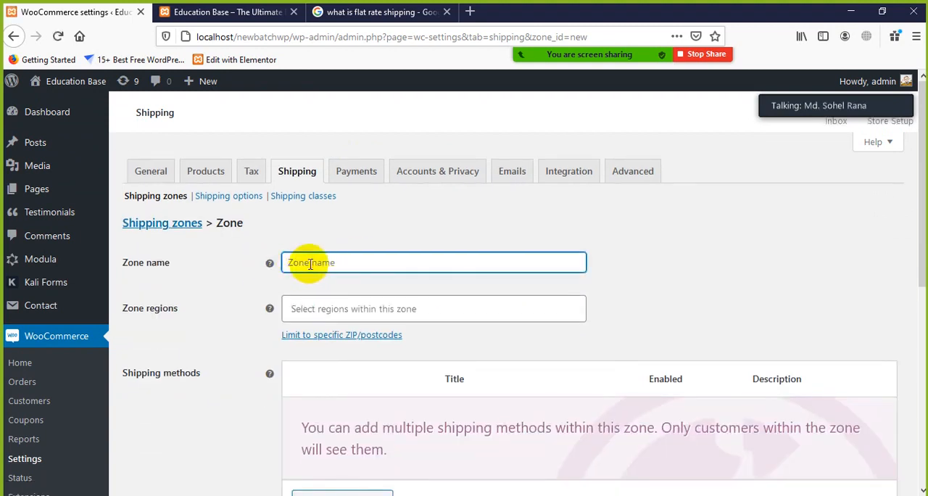
left_click(348, 306)
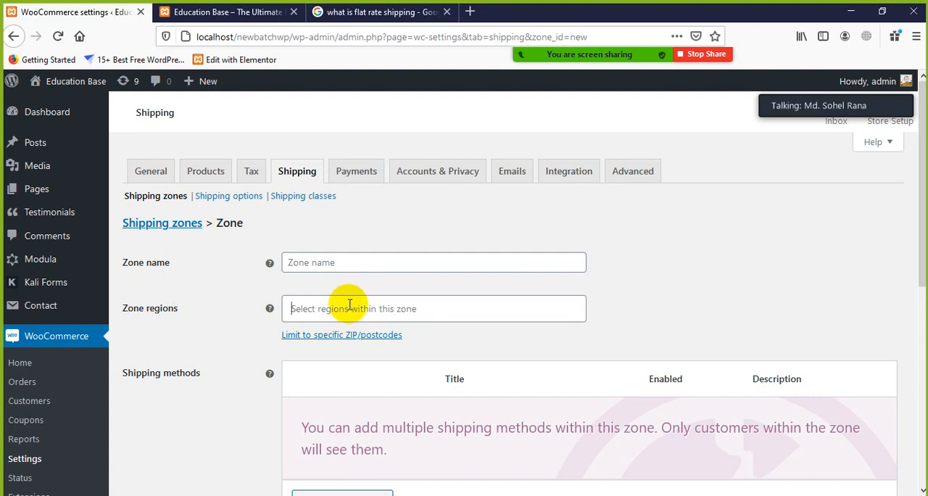
left_click(291, 297)
scroll(232, 336, "down", 2)
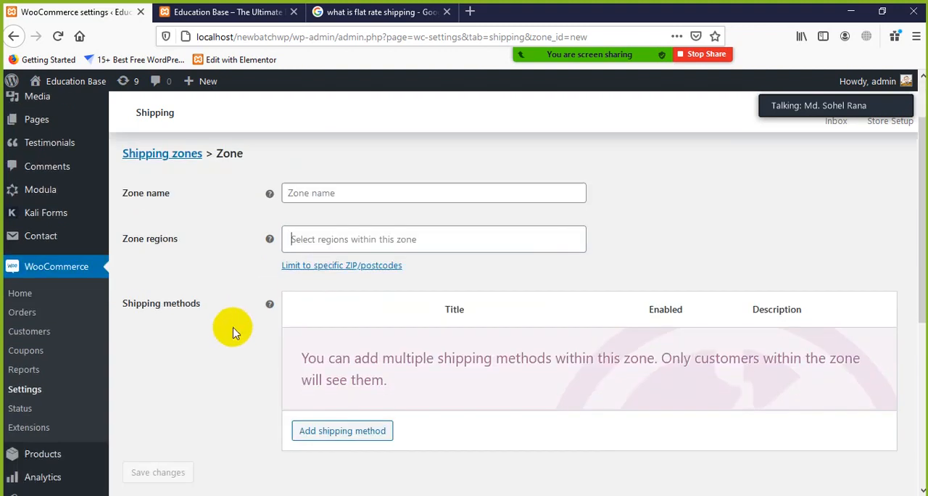
left_click(308, 196)
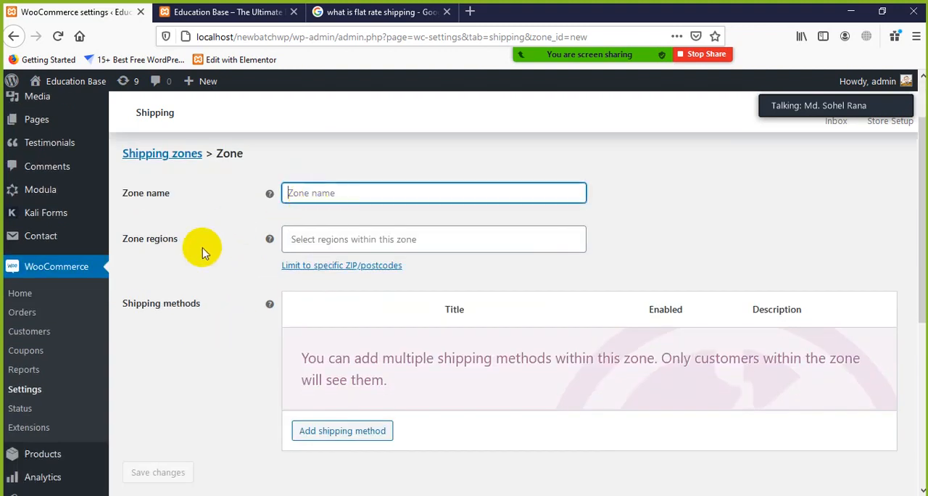
left_click(318, 248)
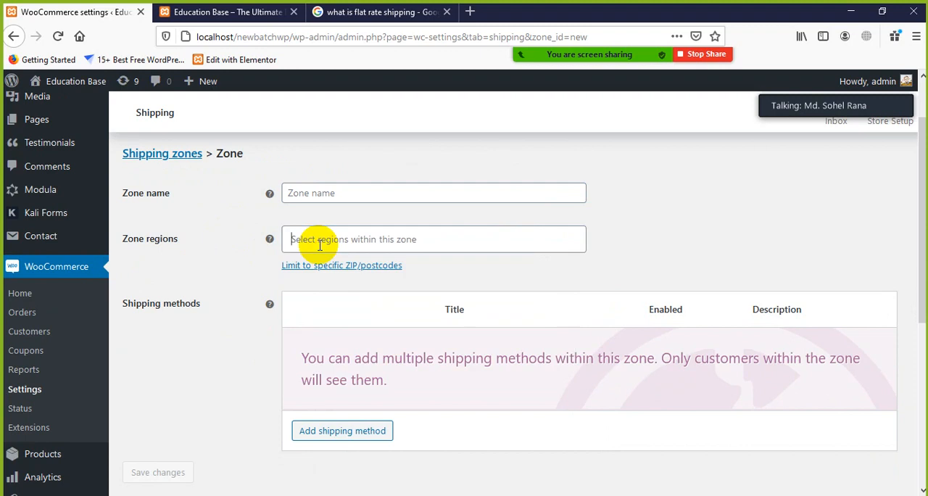
left_click(319, 245)
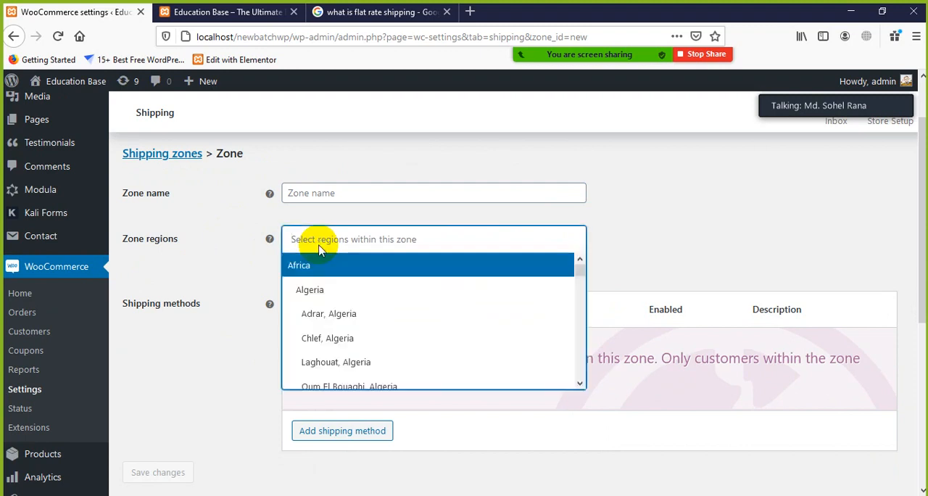
scroll(341, 324, "down", 2)
scroll(346, 327, "down", 10)
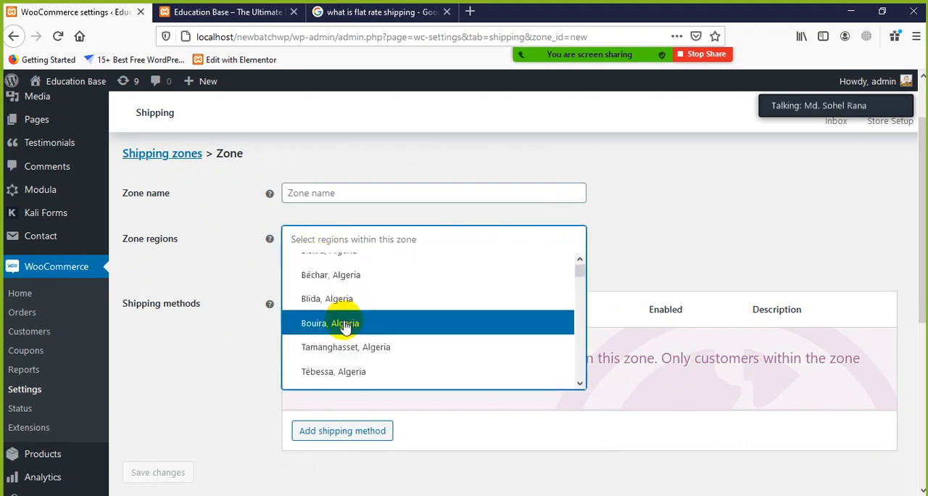
scroll(346, 336, "down", 10)
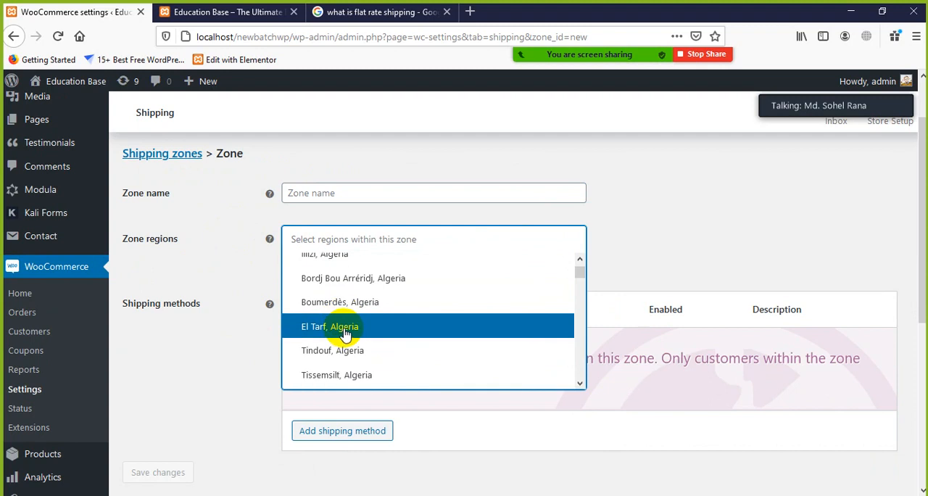
scroll(348, 326, "down", 3)
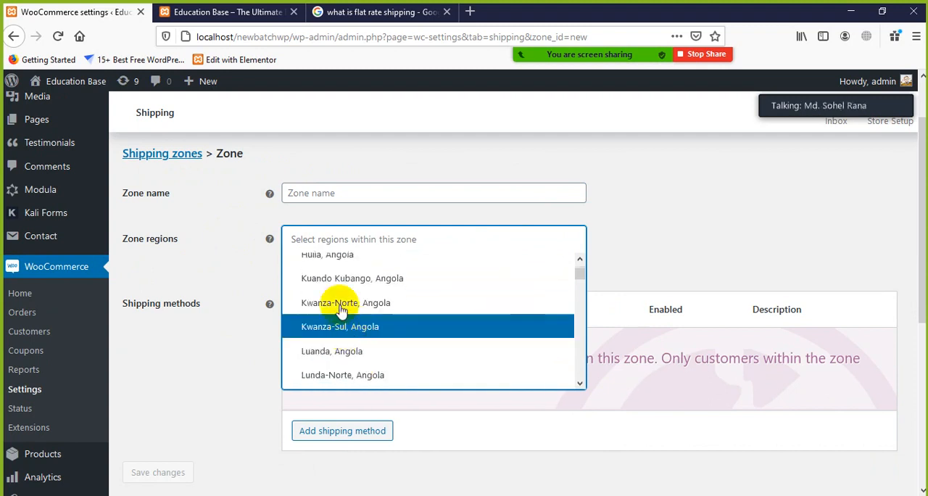
left_click(317, 193)
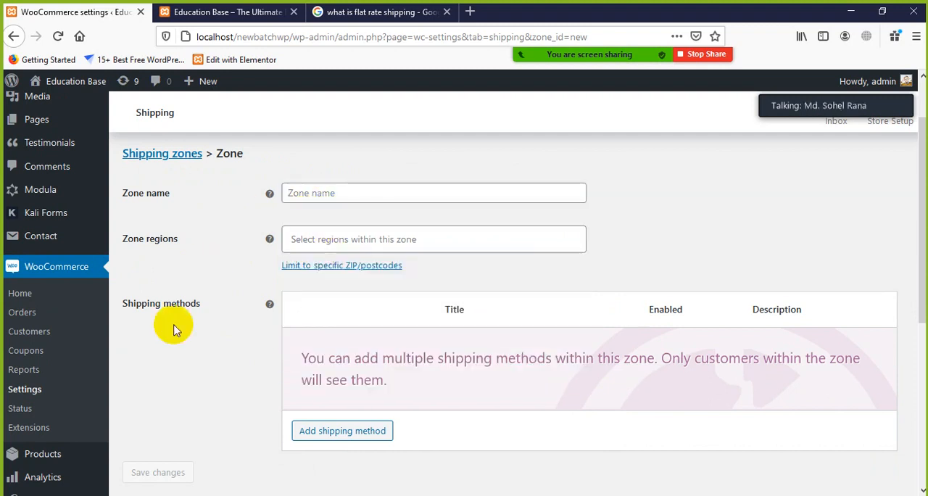
Step: Compare Free shipping with Flat rate among the available shipping methods and add Flat rate to the zone
scroll(290, 321, "down", 2)
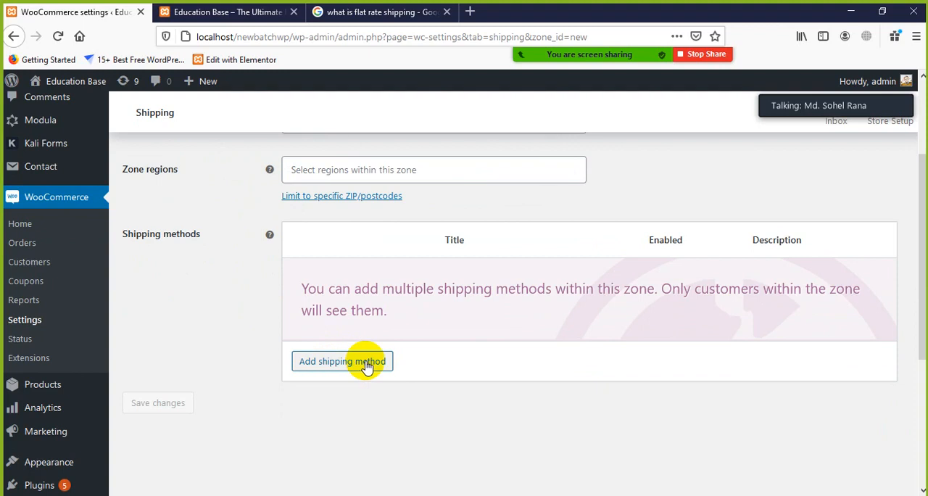
left_click(368, 366)
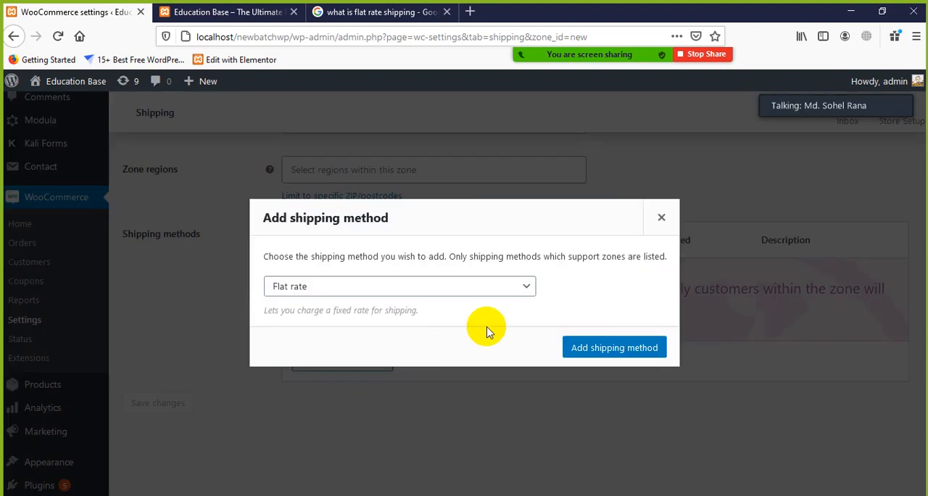
left_click(326, 293)
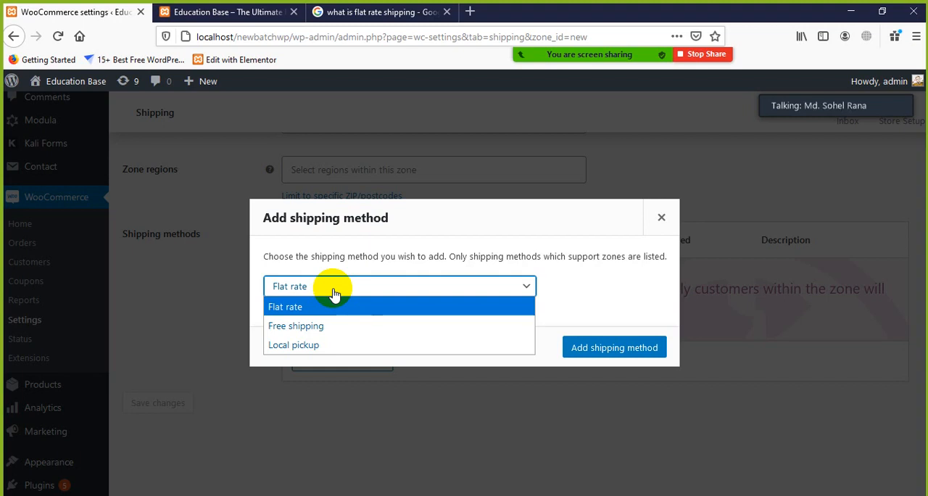
left_click(303, 330)
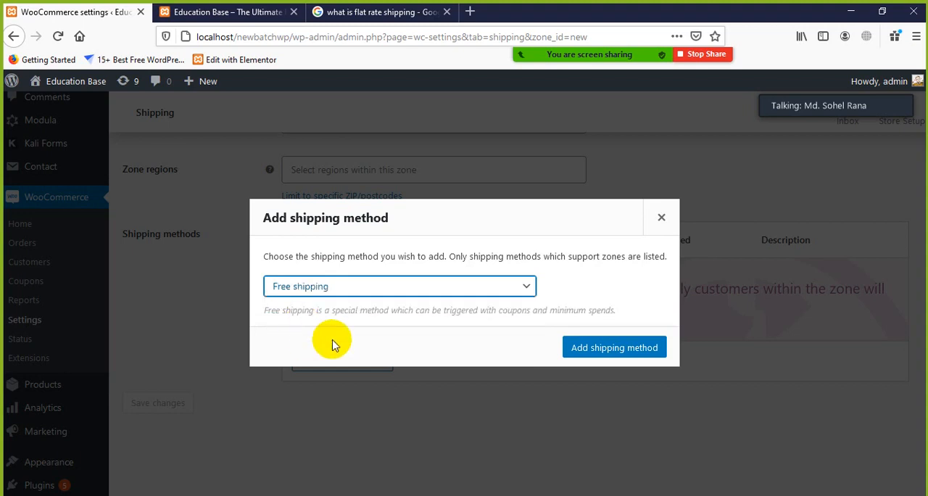
left_click(384, 290)
left_click(312, 304)
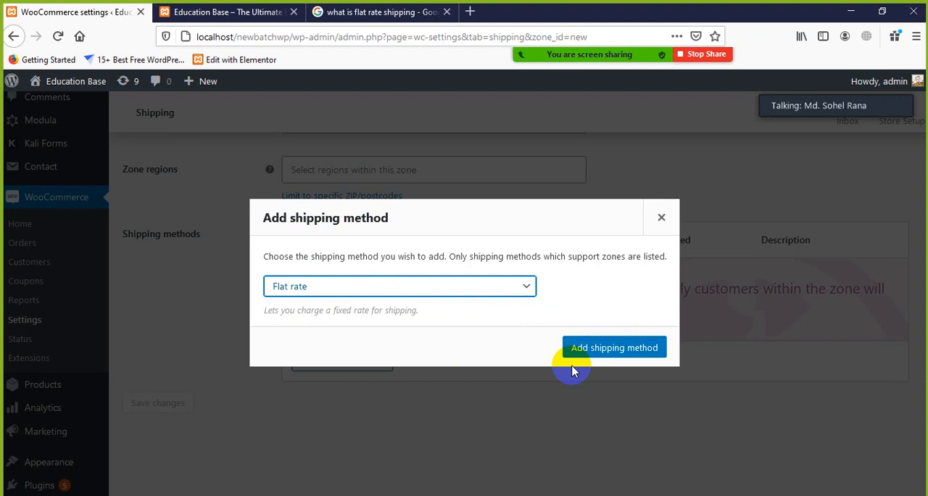
left_click(616, 347)
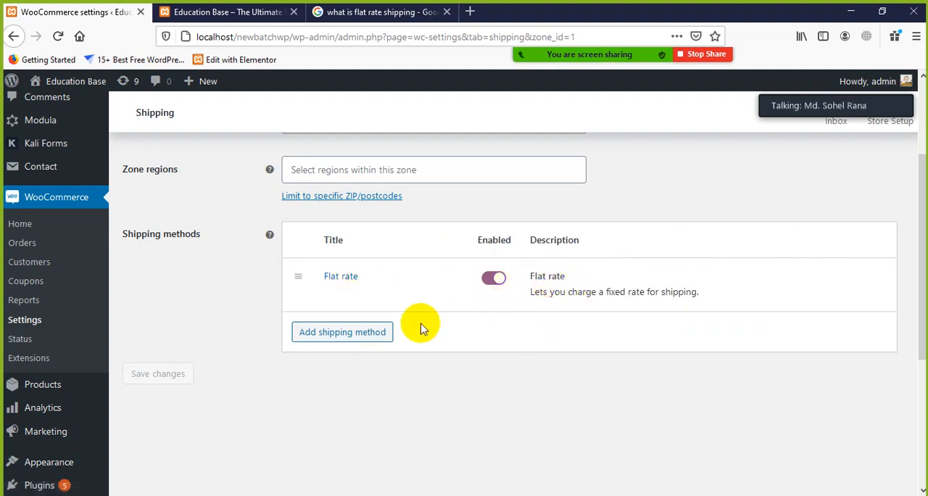
Step: Name the shipping zone "Bangladesh"
scroll(374, 341, "up", 3)
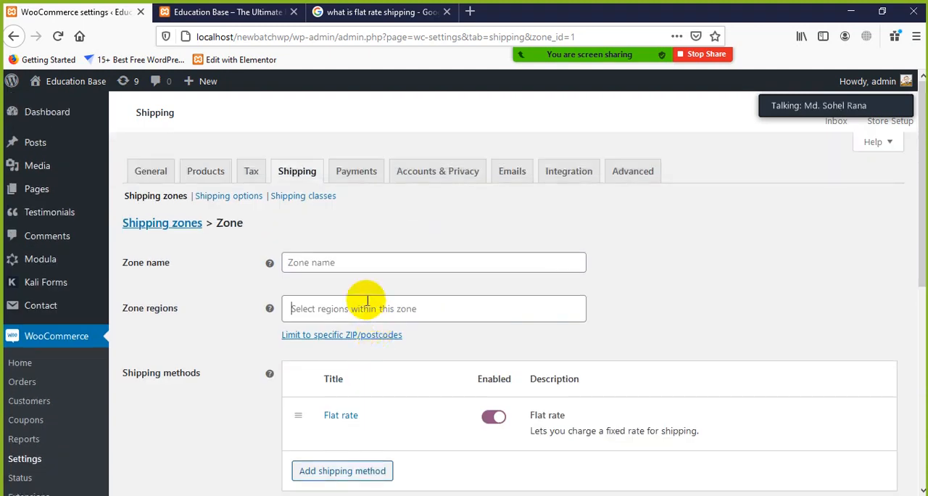
left_click(367, 300)
left_click(363, 260)
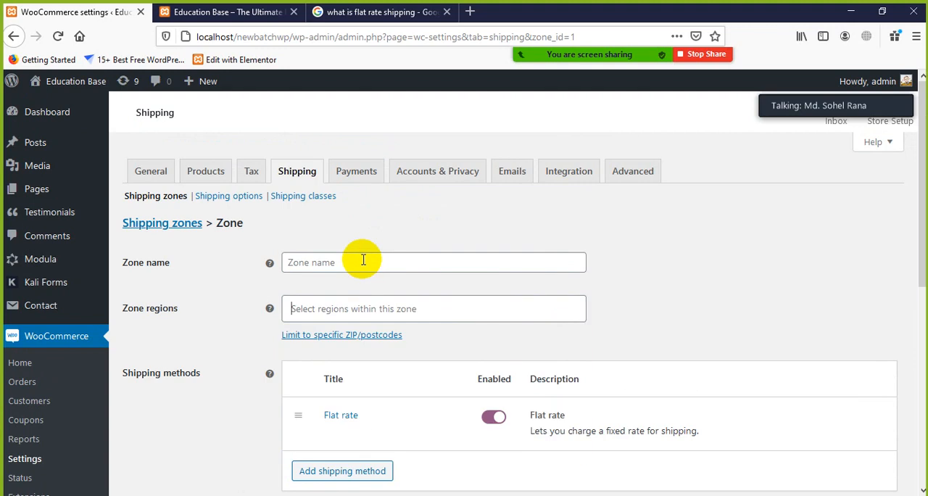
left_click(363, 262)
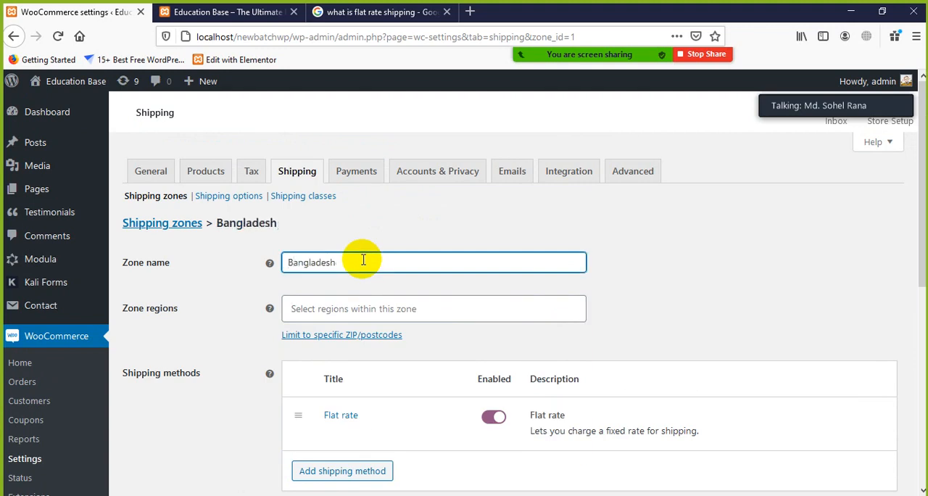
Step: Search the zone regions for "Bangladesh", look through its districts, and add "Rajshahi, Bangladesh" to the zone
left_click(385, 308)
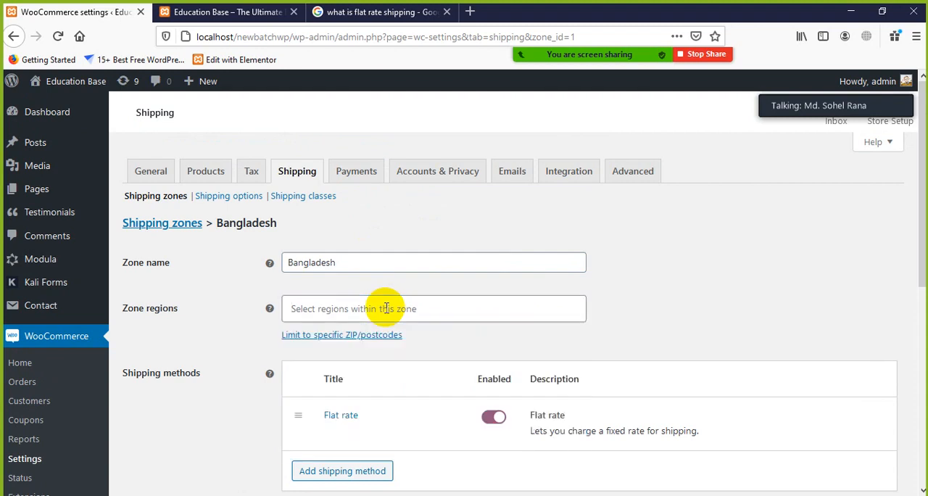
left_click(385, 309)
left_click(386, 308)
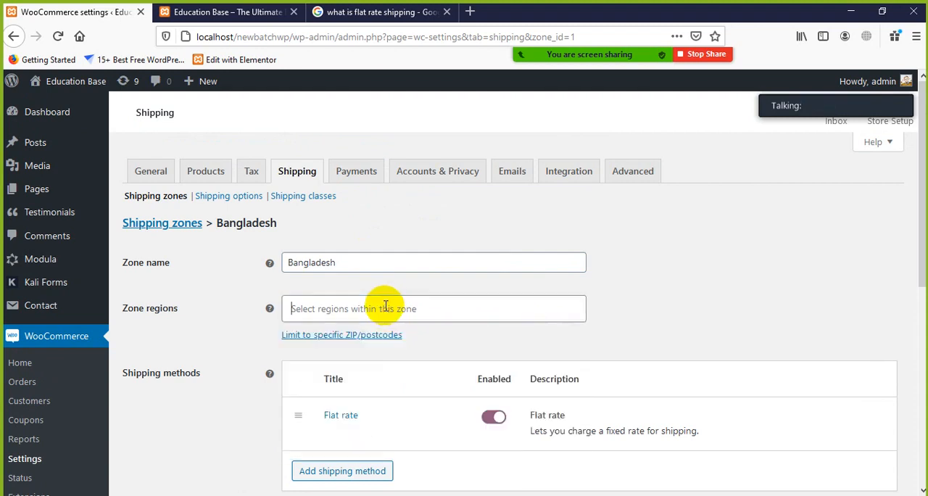
left_click(386, 308)
type("Bangladesh")
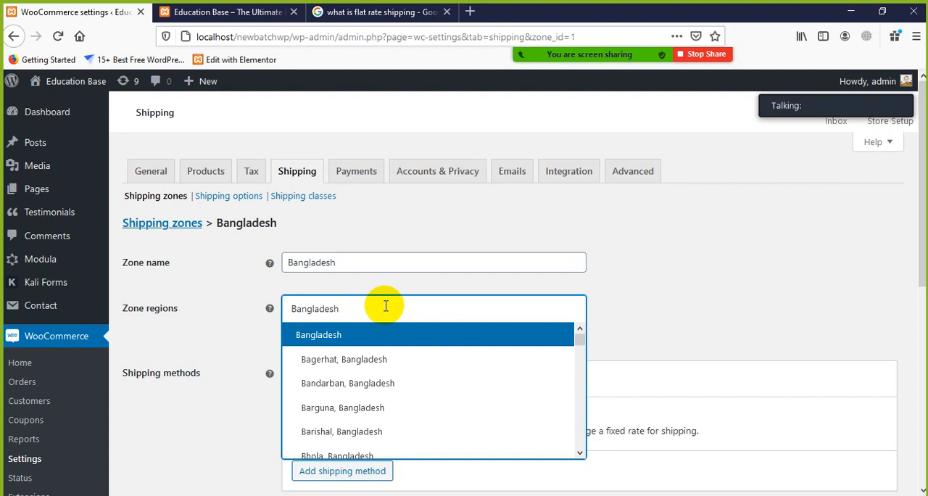
scroll(365, 379, "down", 3)
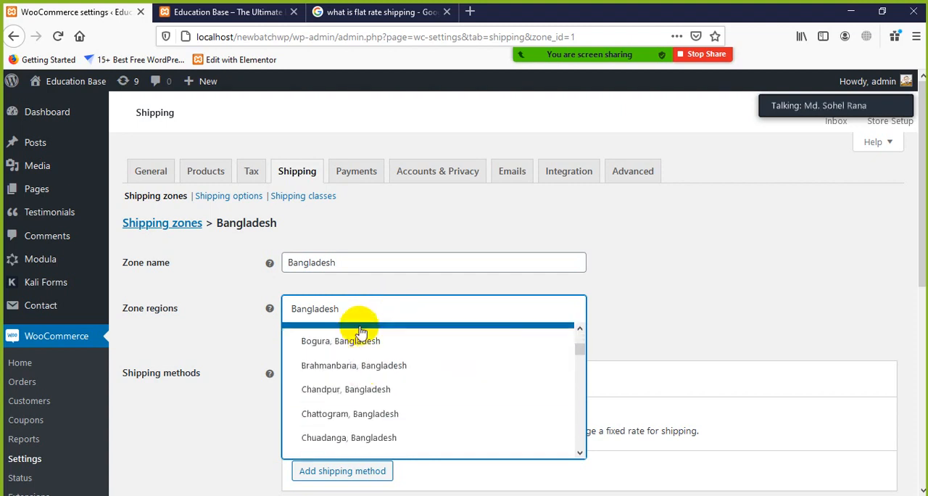
scroll(366, 377, "down", 15)
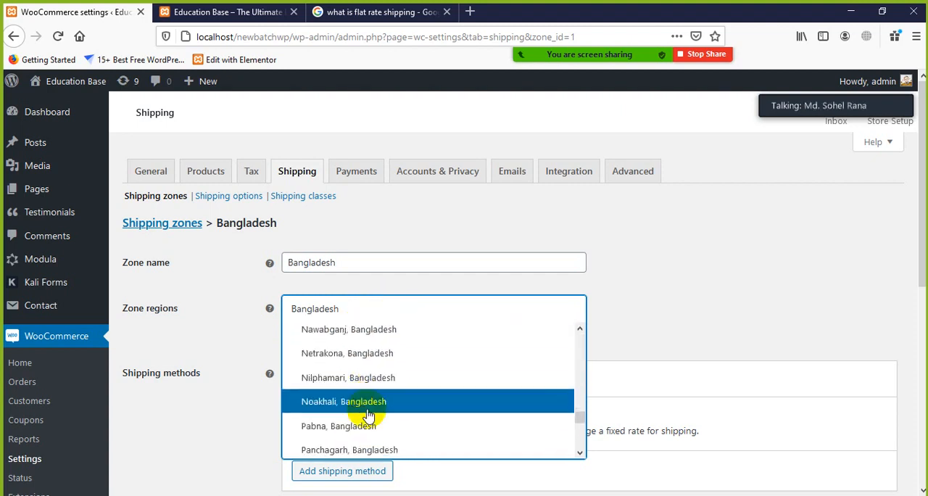
scroll(368, 413, "down", 8)
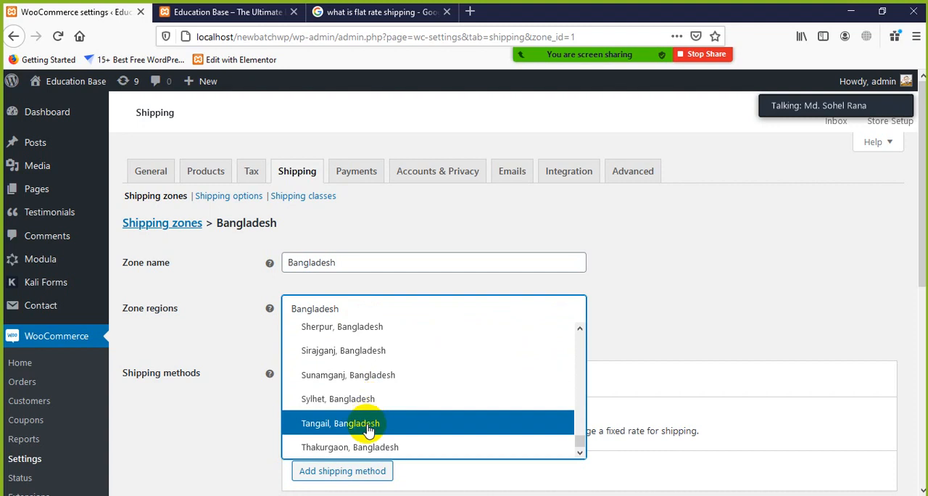
scroll(368, 420, "up", 3)
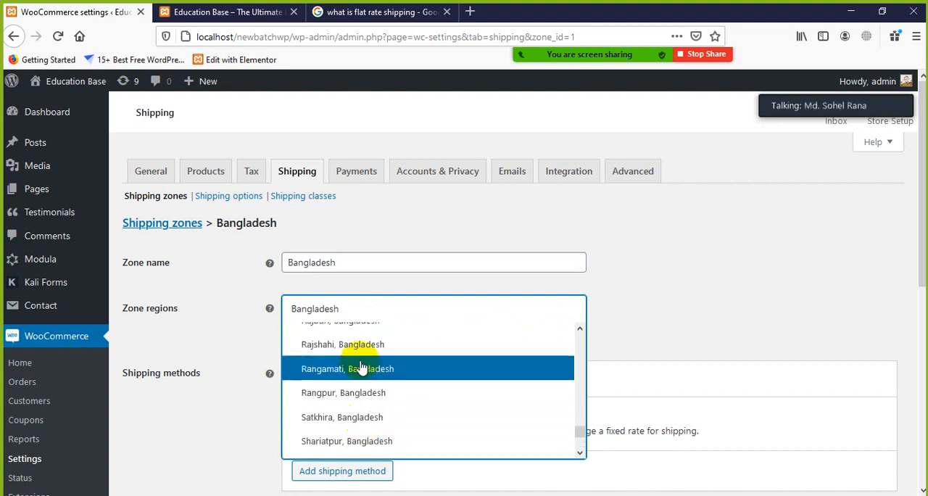
left_click(363, 344)
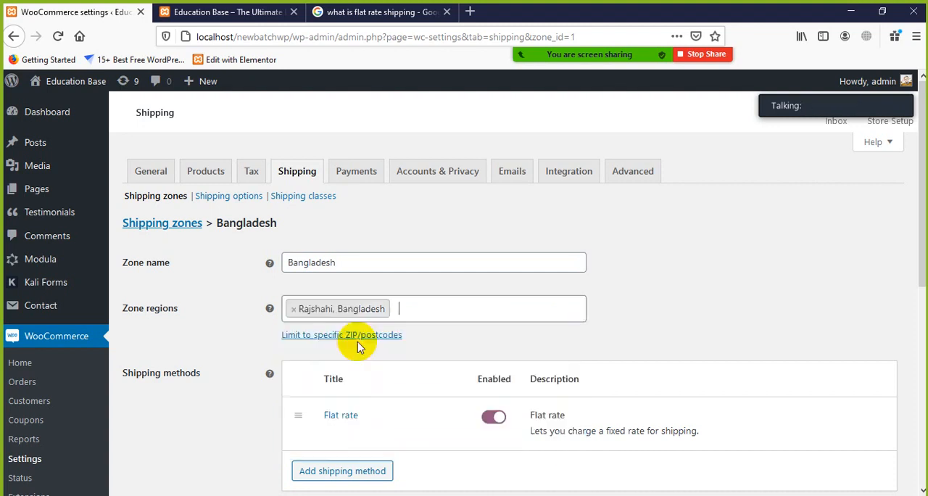
Step: Add "Rangamati, Bangladesh" and "Rangpur, Bangladesh" to the zone regions
left_click(428, 312)
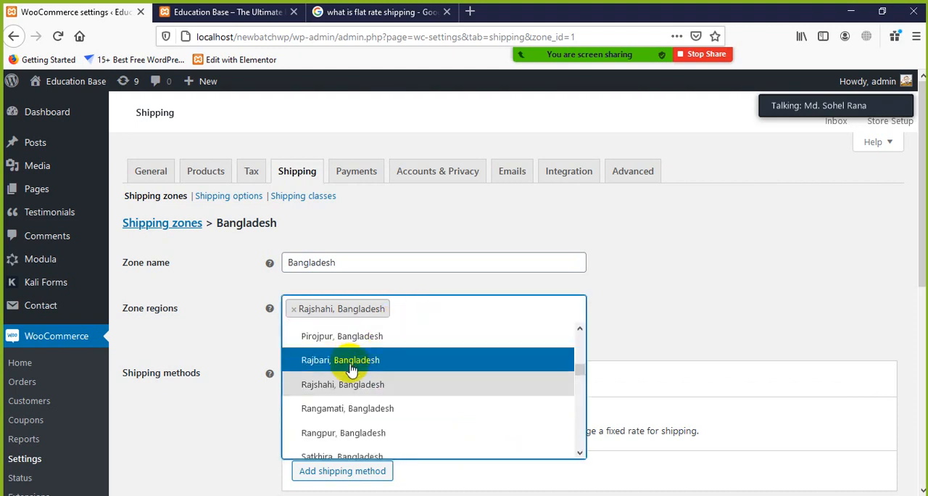
left_click(353, 412)
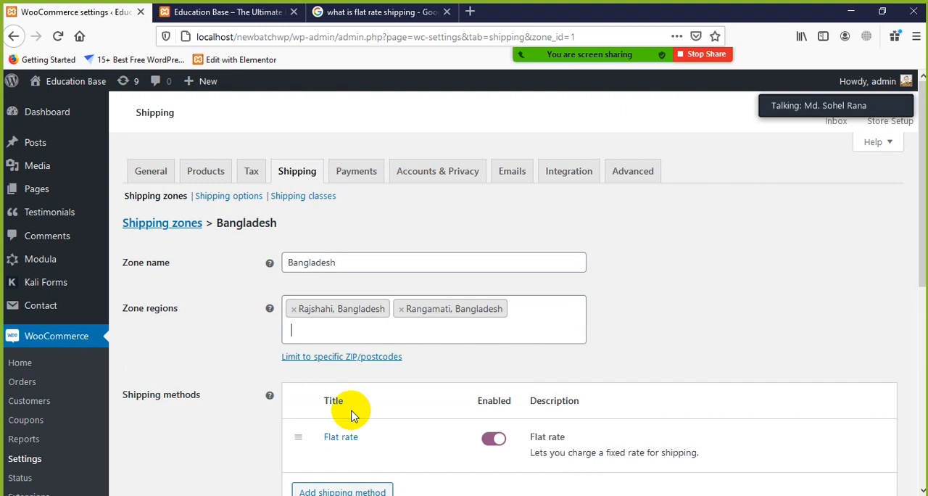
left_click(445, 335)
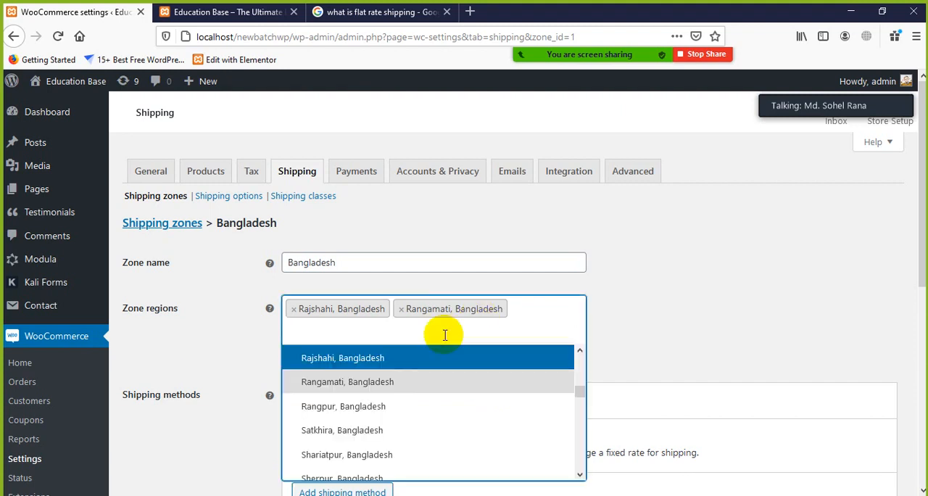
left_click(376, 410)
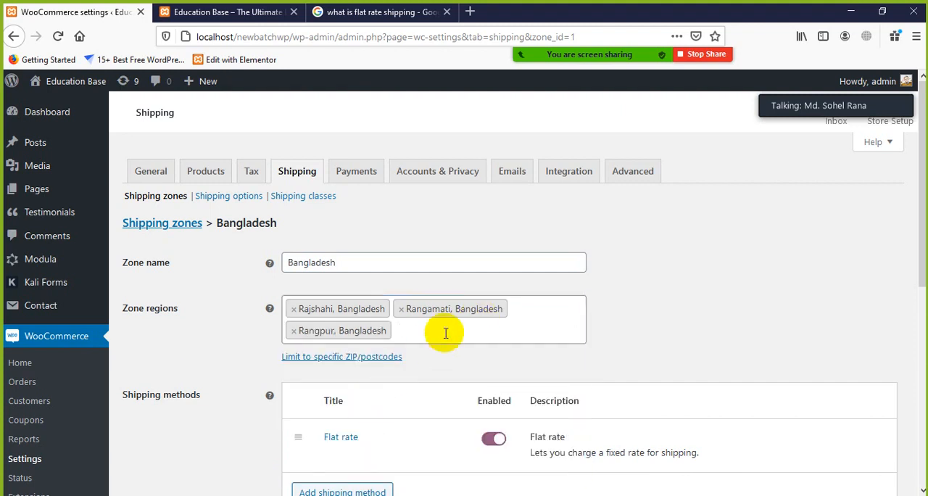
Step: Look through the Bangladesh districts and add "Chattogram, Bangladesh" to the zone regions
type("d")
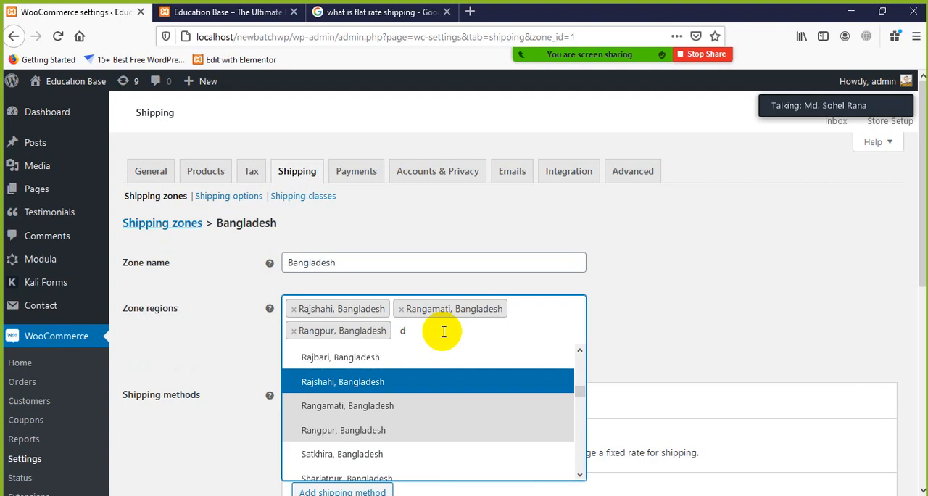
key("BackSpace")
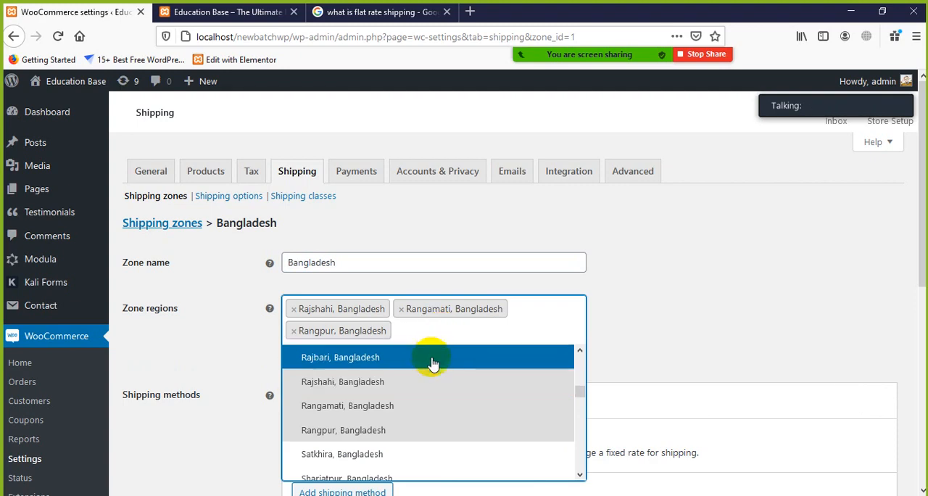
scroll(424, 394, "up", 6)
scroll(423, 394, "up", 15)
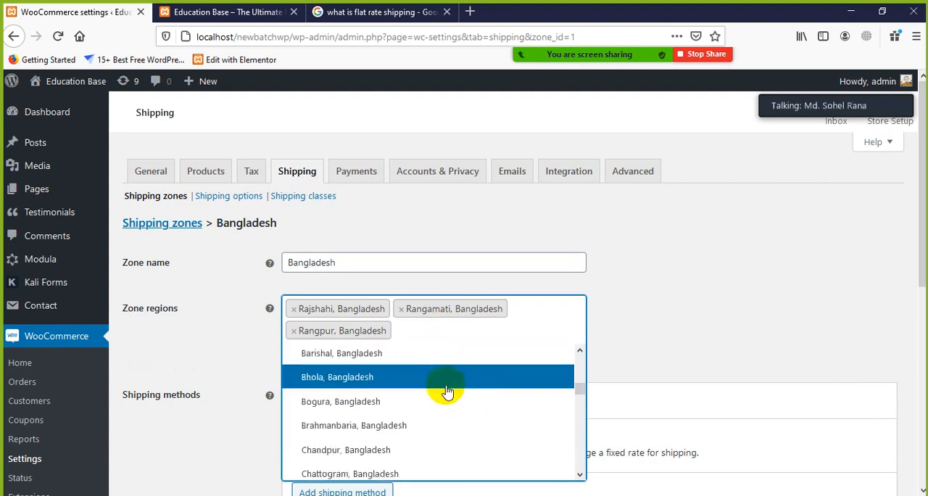
scroll(340, 398, "down", 8)
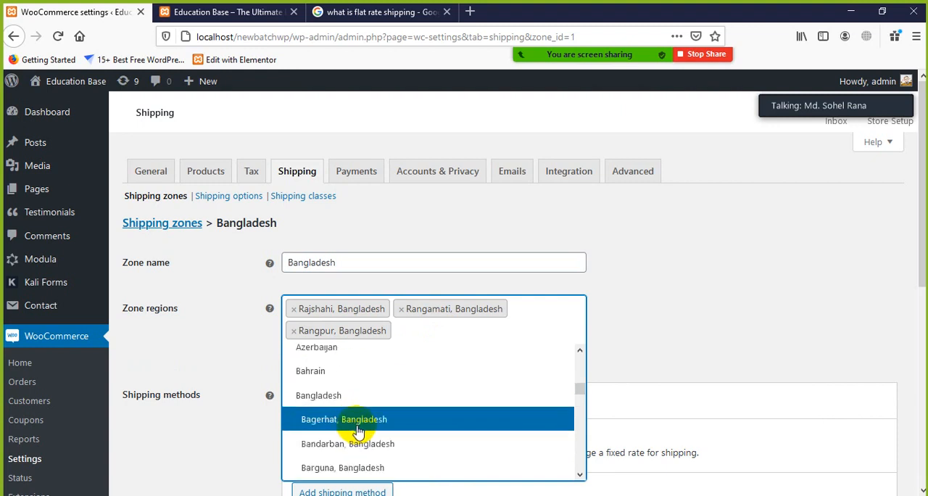
left_click(350, 406)
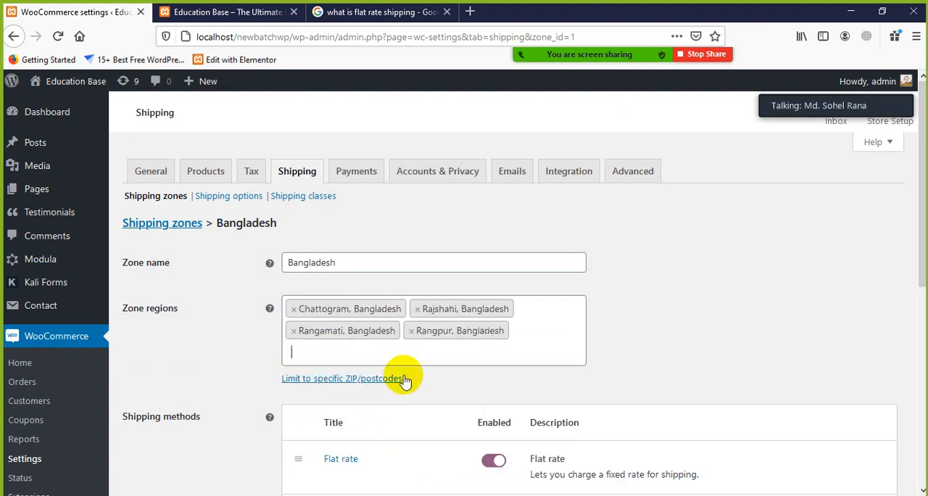
Step: Add "Cumilla, Bangladesh" and "Cox's Bazar, Bangladesh" to the zone regions and save the shipping zone
left_click(407, 352)
left_click(405, 352)
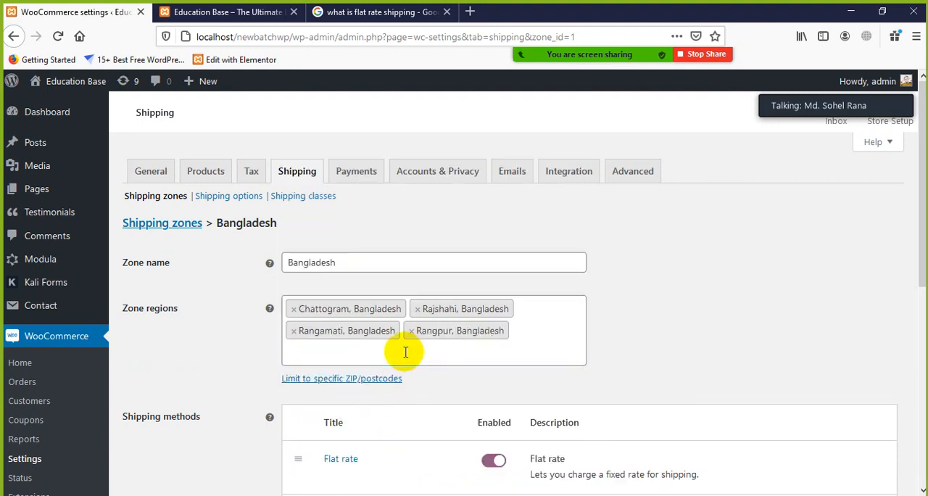
left_click(403, 352)
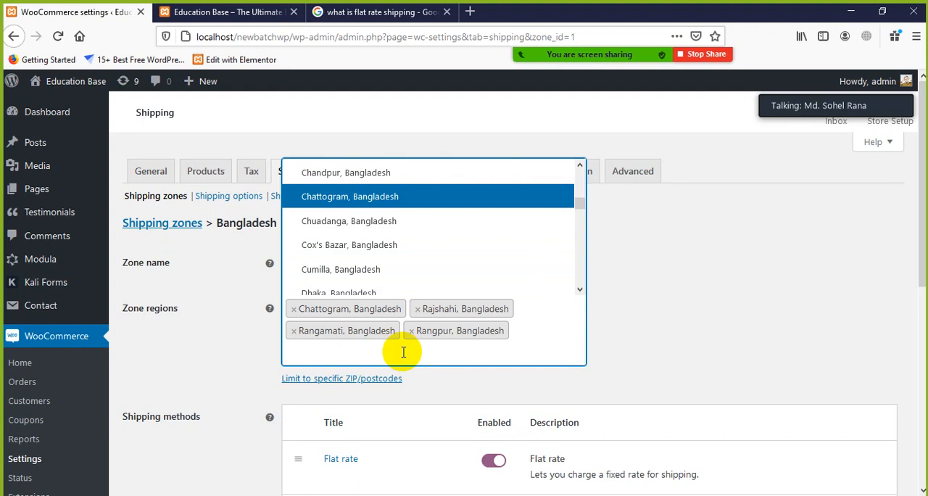
left_click(343, 266)
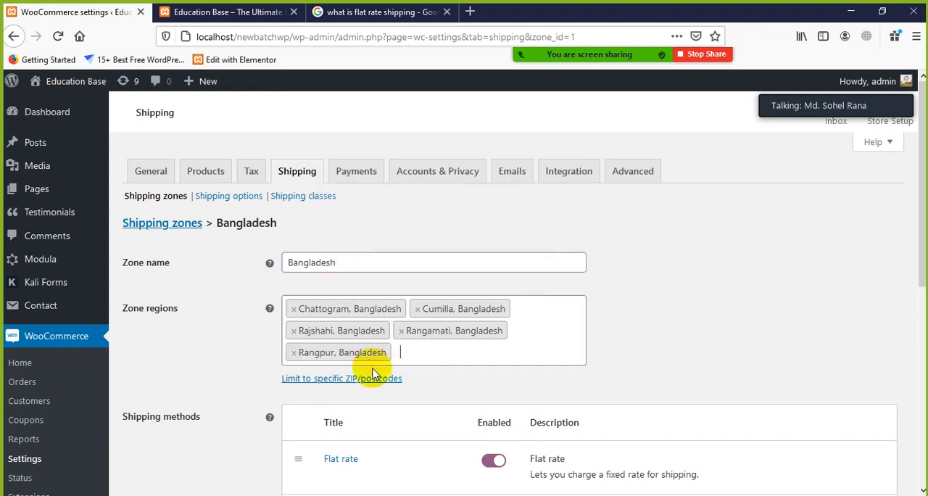
left_click(419, 357)
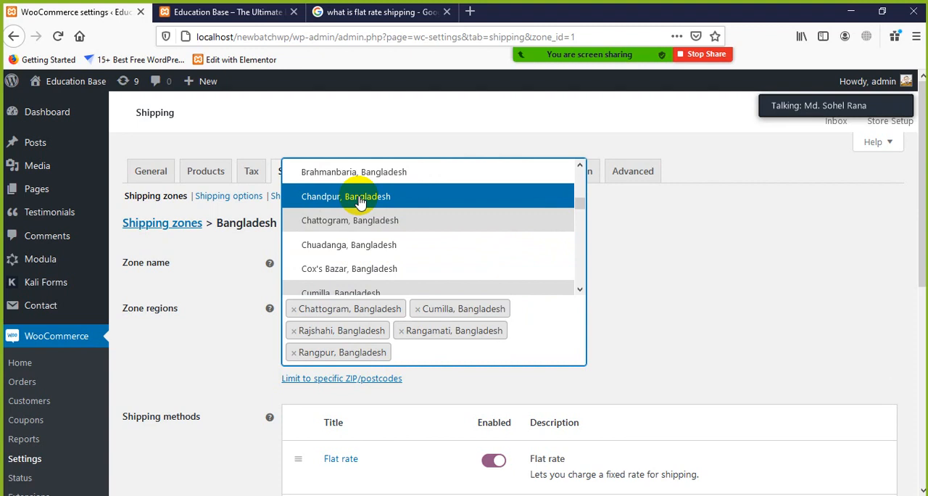
left_click(355, 270)
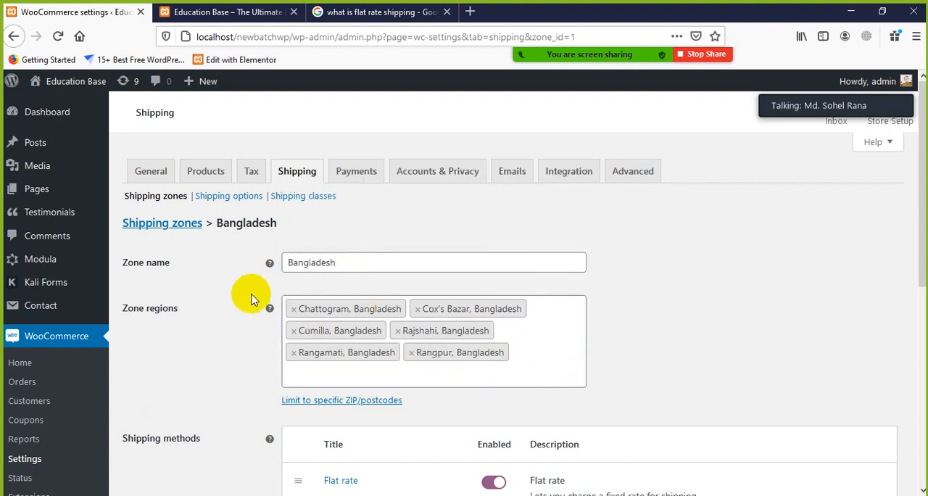
scroll(243, 332, "down", 3)
left_click(158, 439)
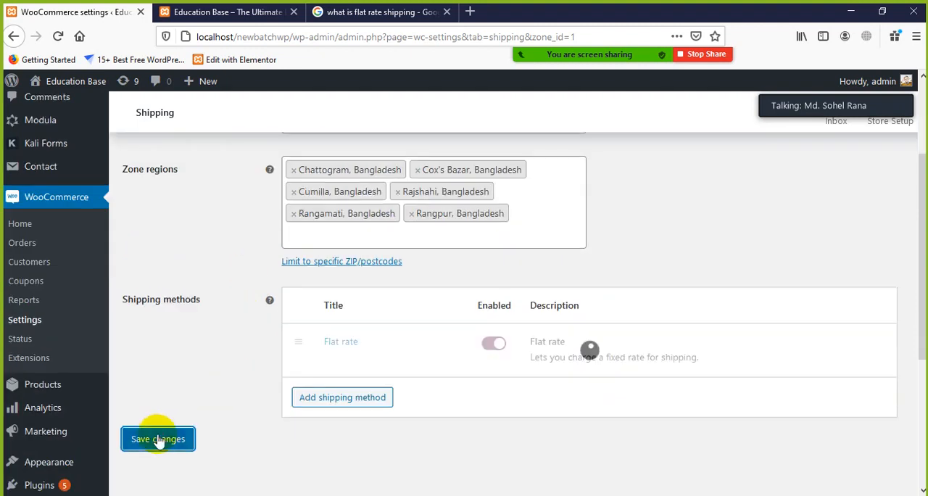
Step: Review the shipping options for calculations, shipping destination and debug mode
scroll(623, 348, "up", 3)
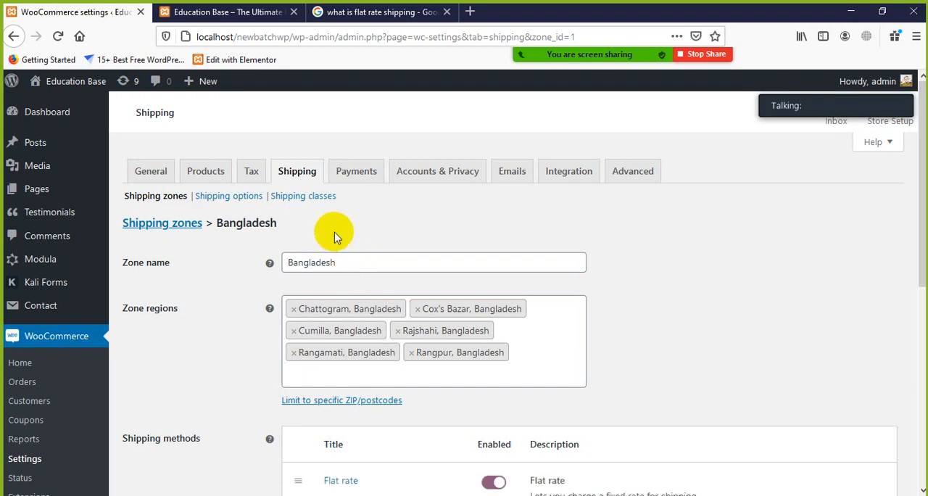
left_click(242, 201)
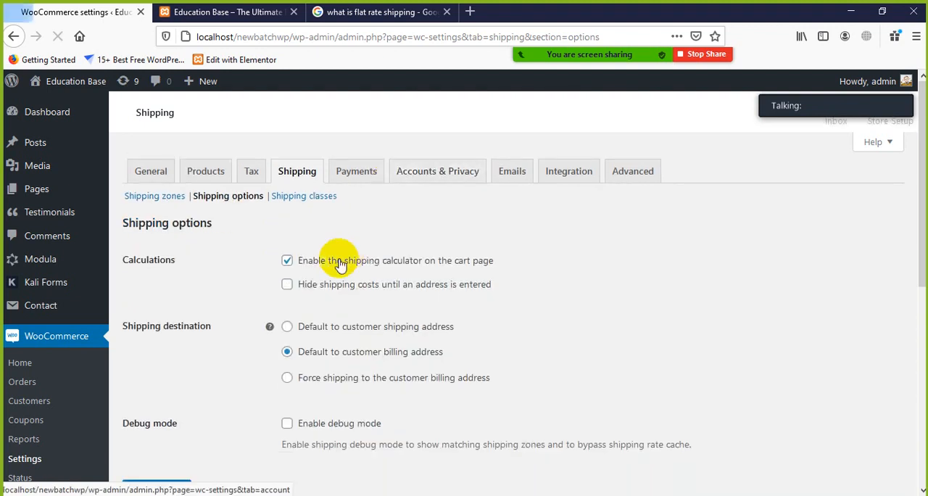
scroll(362, 302, "down", 1)
scroll(362, 302, "down", 1)
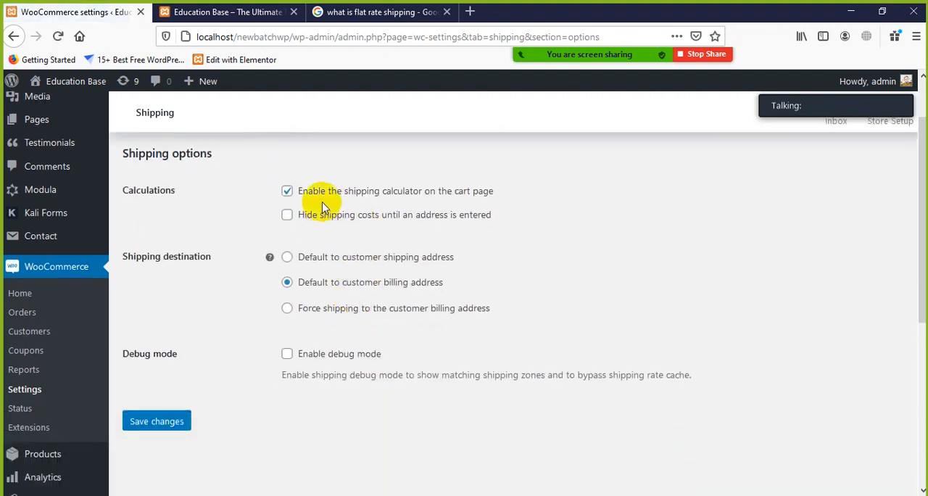
scroll(472, 208, "up", 2)
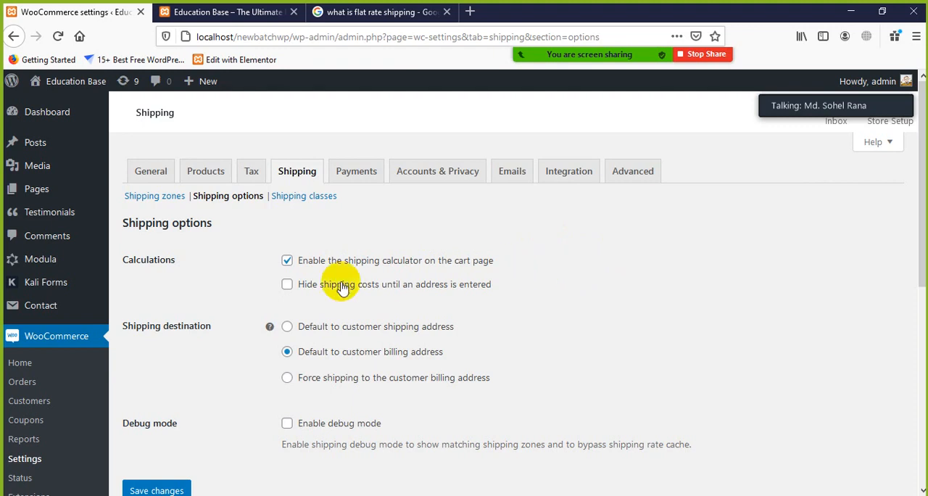
scroll(300, 298, "down", 2)
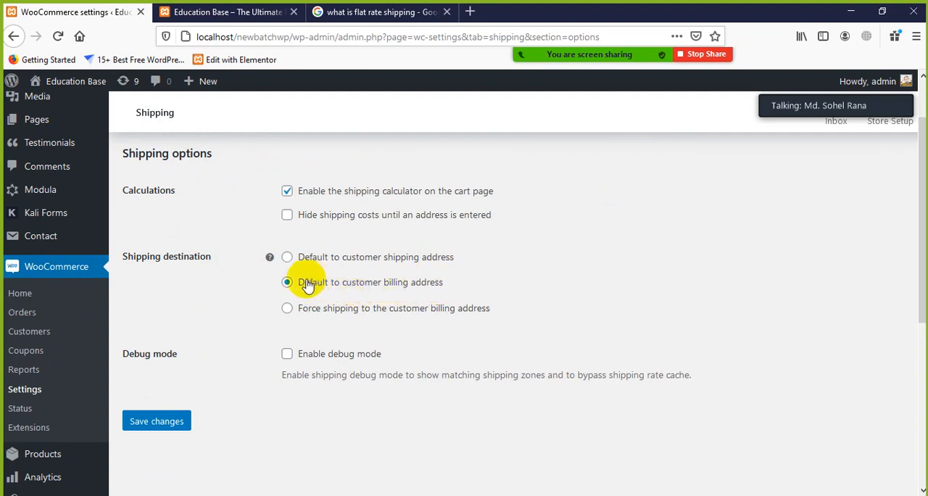
scroll(248, 346, "down", 2)
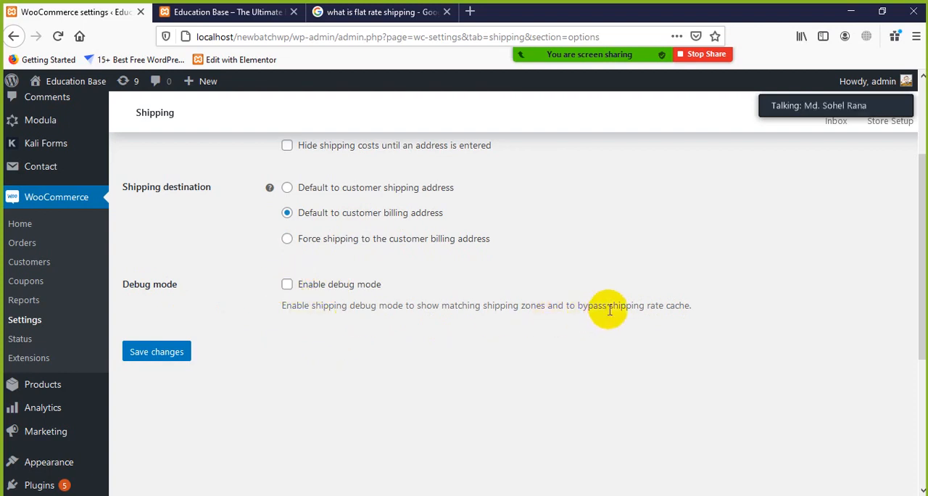
left_click_drag(607, 305, 473, 307)
left_click(472, 308)
scroll(363, 319, "up", 4)
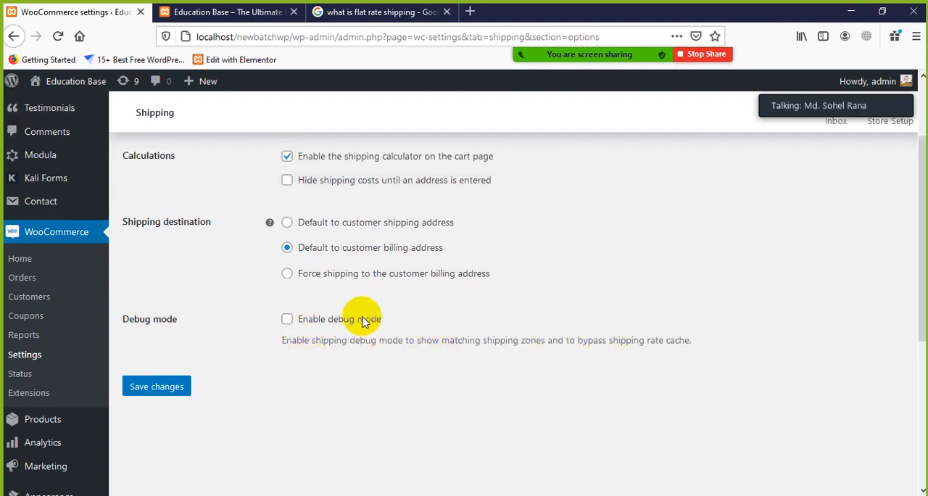
Step: Open the shipping classes and look over the table's slug, description and product count columns
left_click(309, 199)
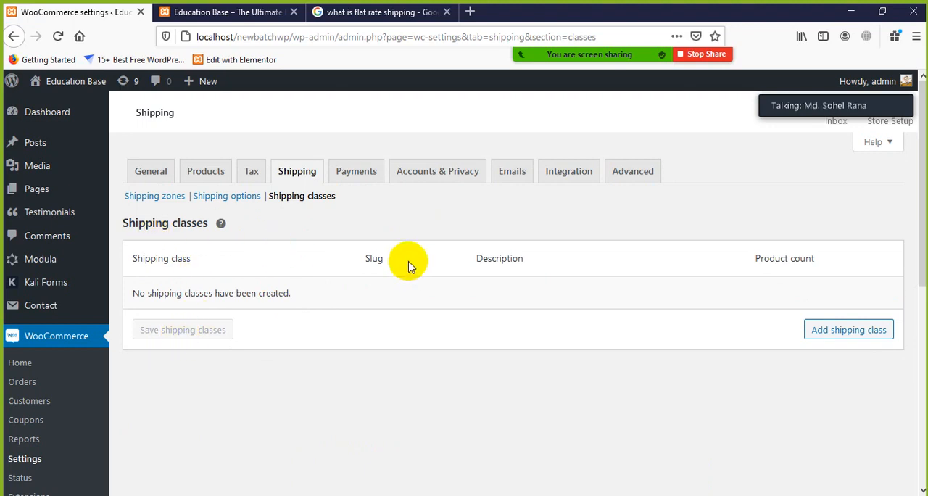
left_click_drag(819, 263, 738, 262)
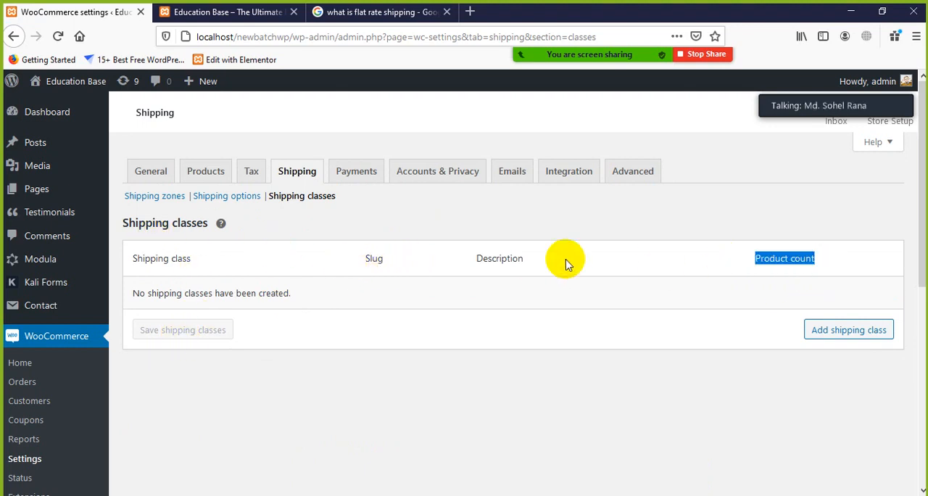
left_click_drag(529, 247, 449, 246)
left_click(388, 246)
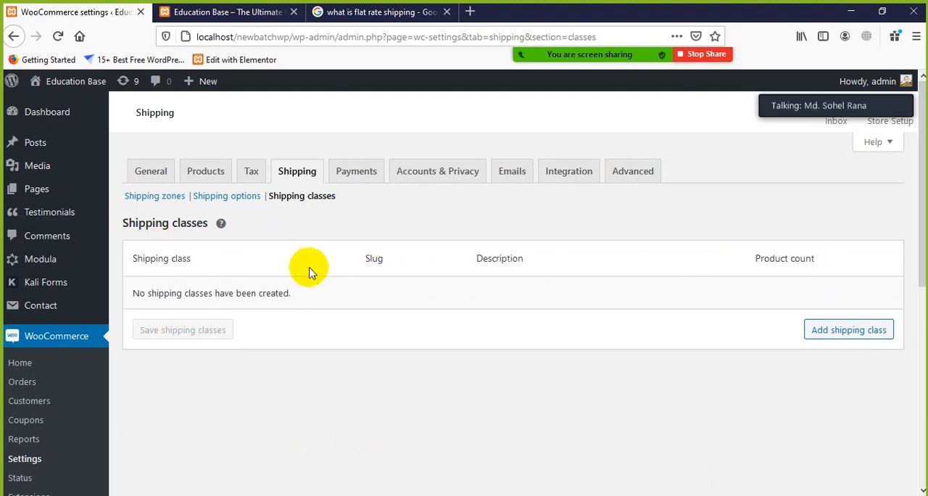
Step: Start a new shipping class and look over its empty name, slug and description fields and the product count column
left_click(847, 334)
left_click(270, 296)
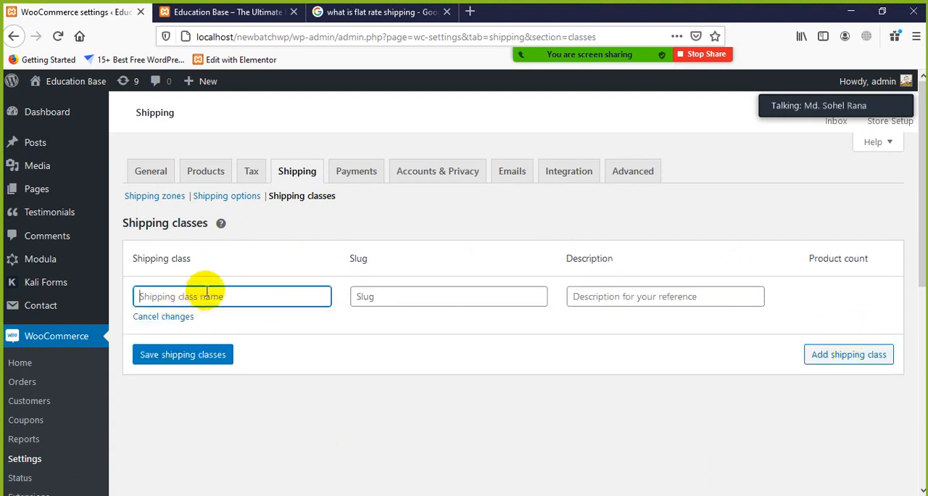
left_click(406, 295)
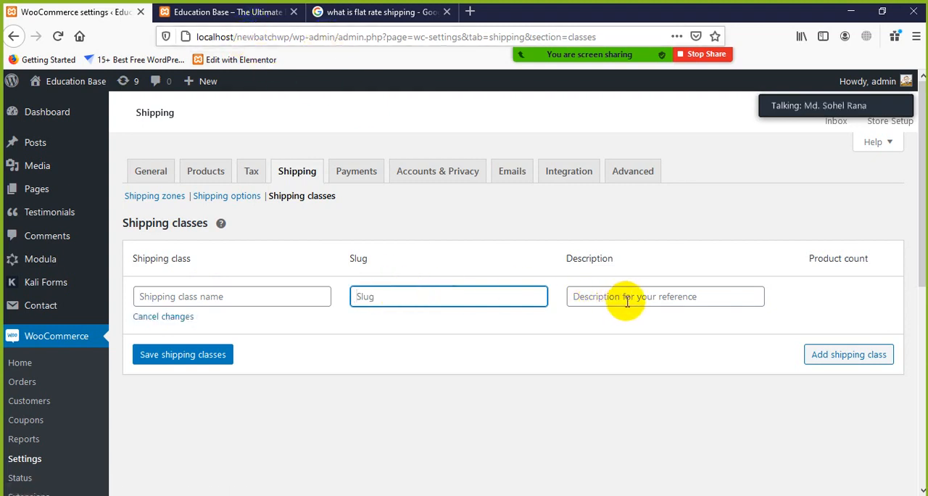
left_click(704, 296)
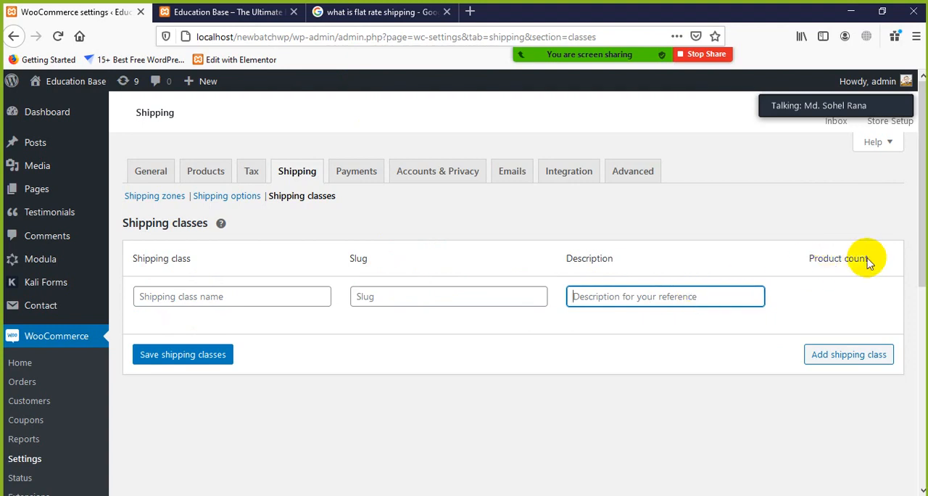
left_click_drag(868, 258, 809, 258)
left_click(425, 404)
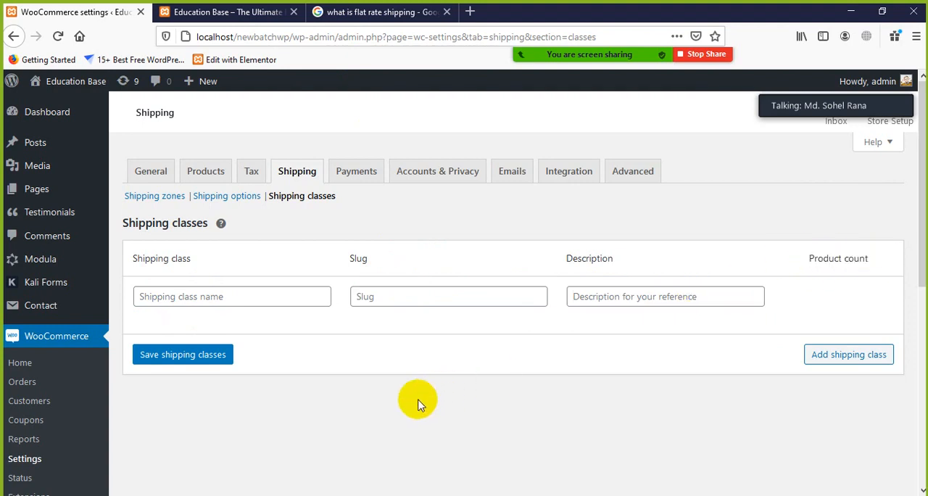
Step: Go to the payment settings and enable the Direct bank transfer and Check payments methods
left_click(356, 175)
left_click(540, 261)
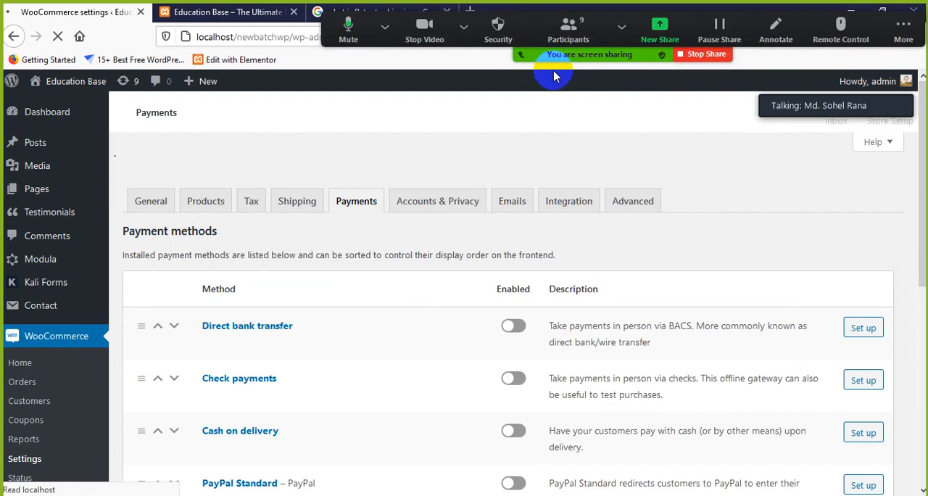
scroll(352, 314, "down", 2)
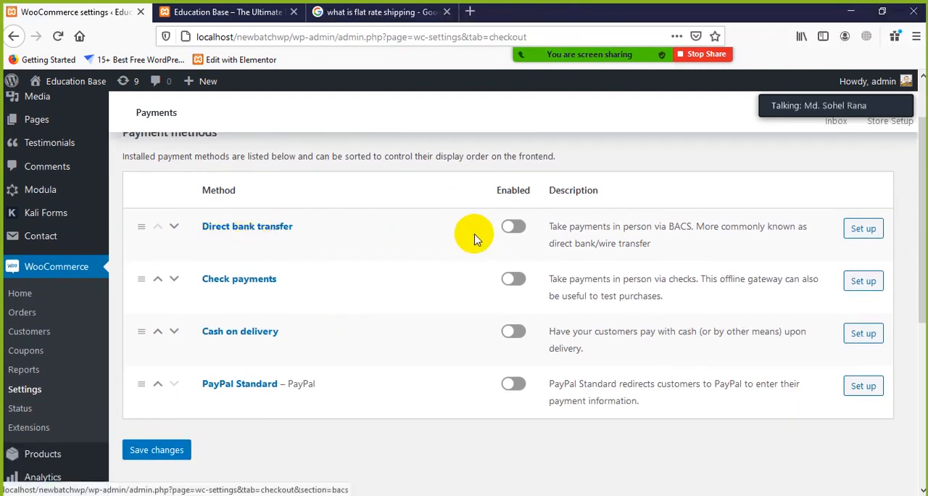
left_click(512, 226)
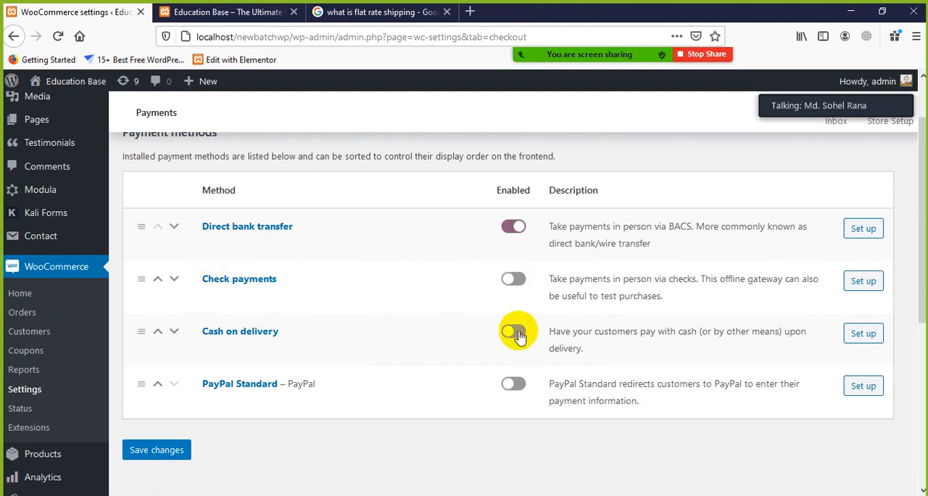
scroll(239, 385, "down", 2)
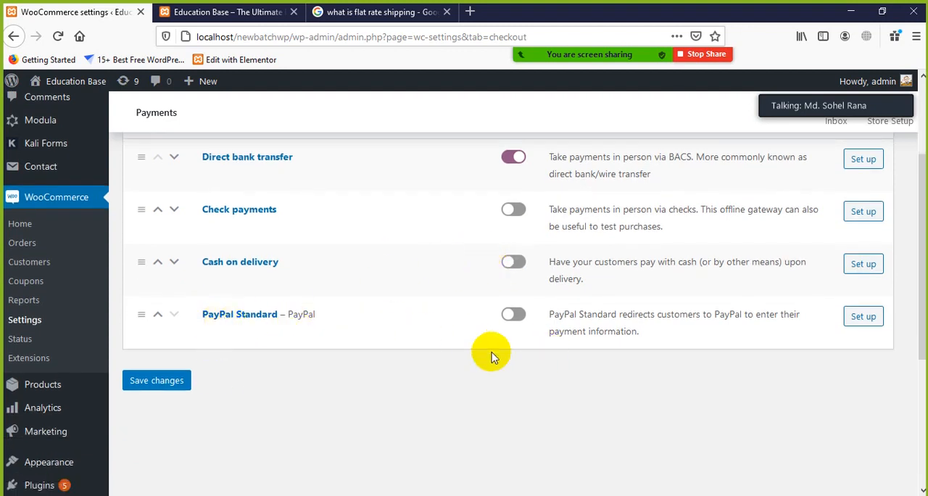
scroll(530, 332, "up", 2)
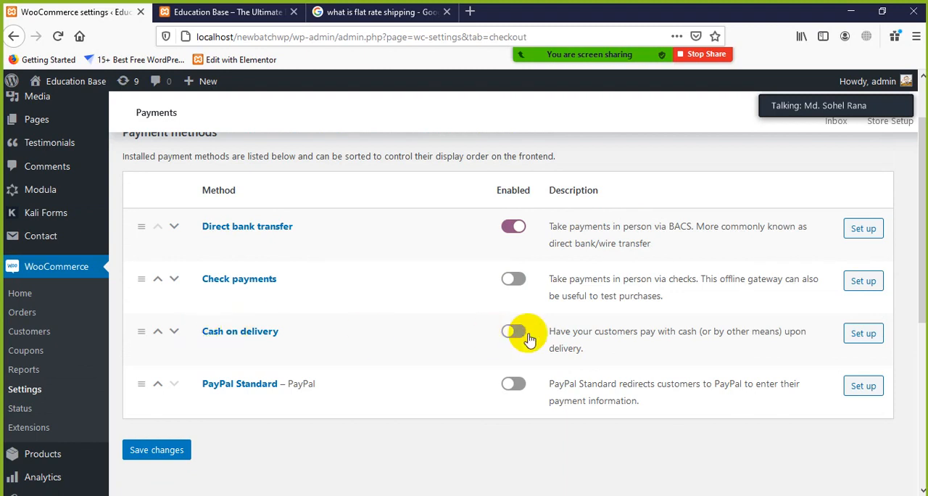
left_click(515, 284)
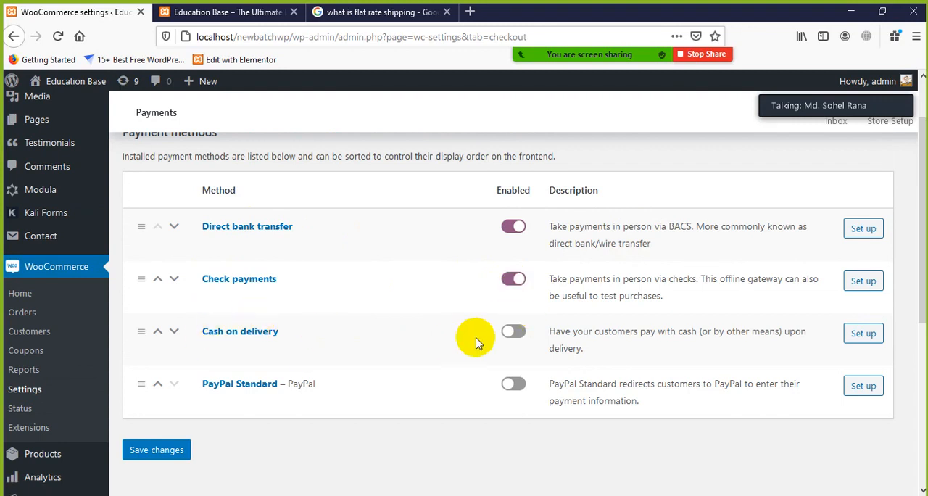
Step: Enable the Cash on delivery and PayPal Standard payment methods and disable Check payments
left_click(511, 333)
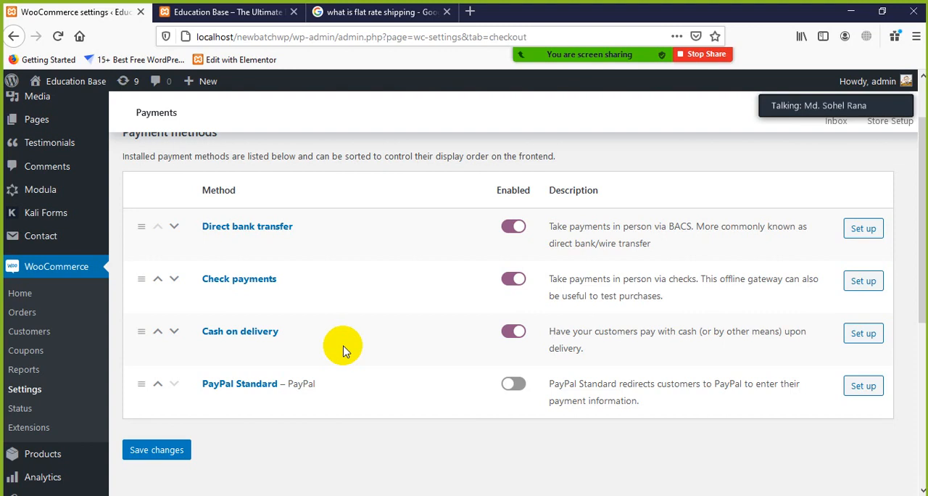
left_click(513, 279)
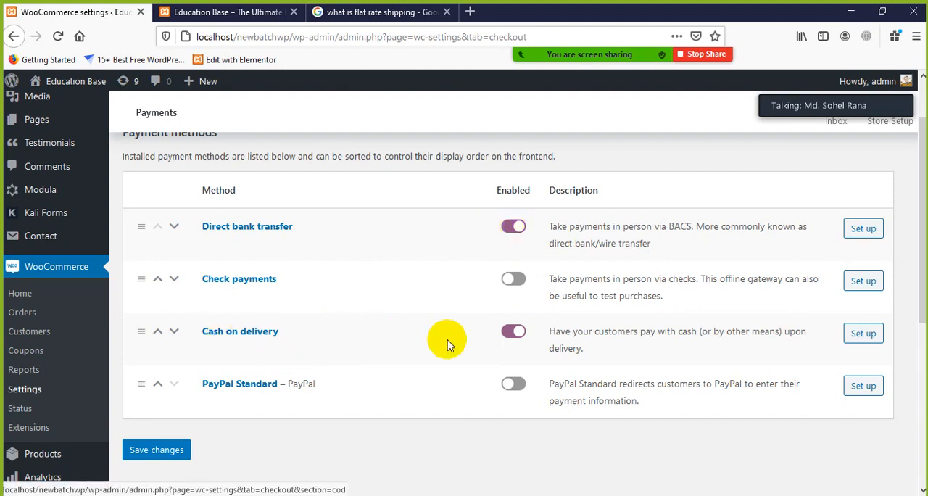
left_click(512, 381)
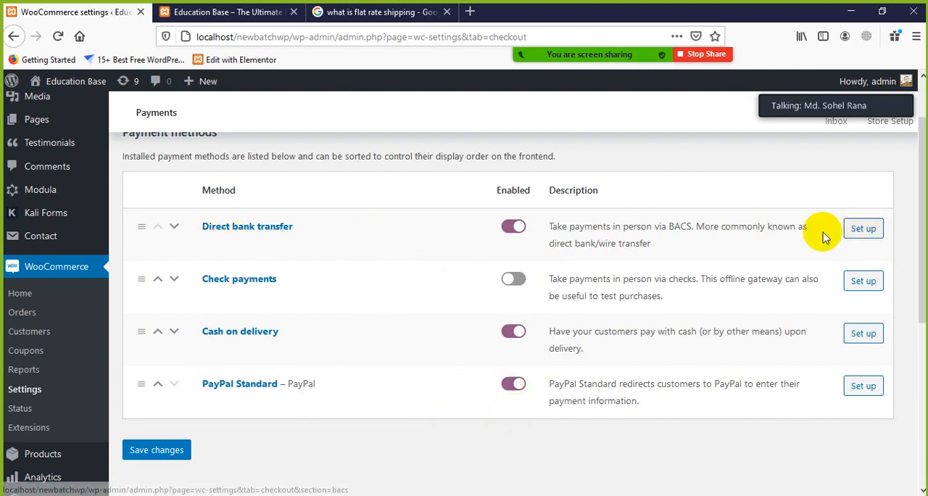
Step: Open the Direct bank transfer setup and review its enable option, title, description, instructions and account details fields
left_click(861, 229)
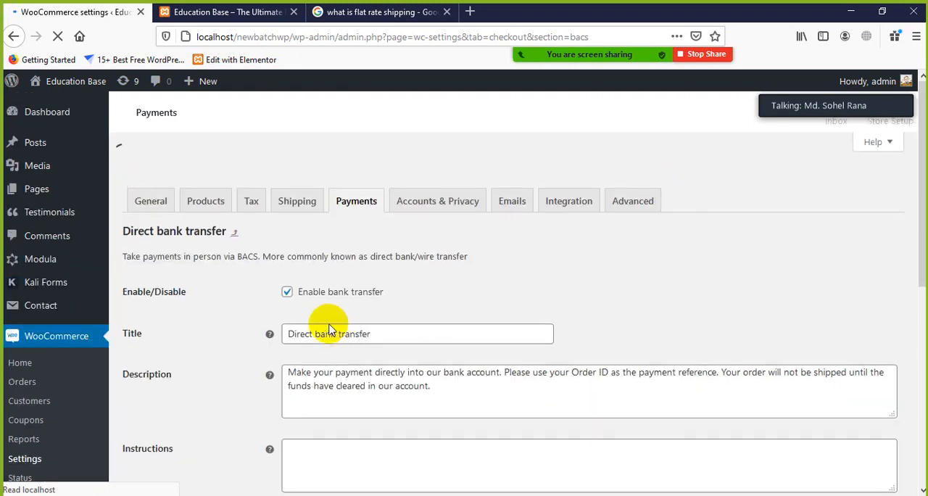
scroll(272, 319, "down", 2)
scroll(290, 243, "up", 2)
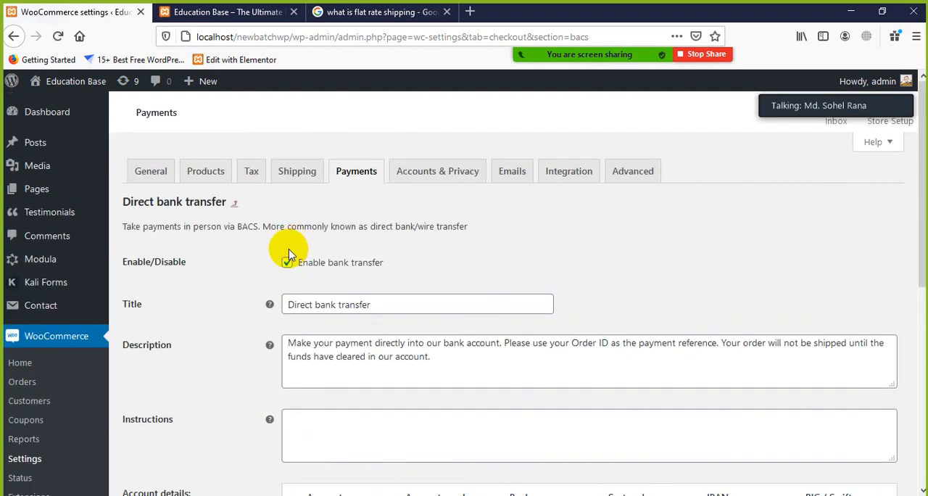
scroll(293, 235, "down", 2)
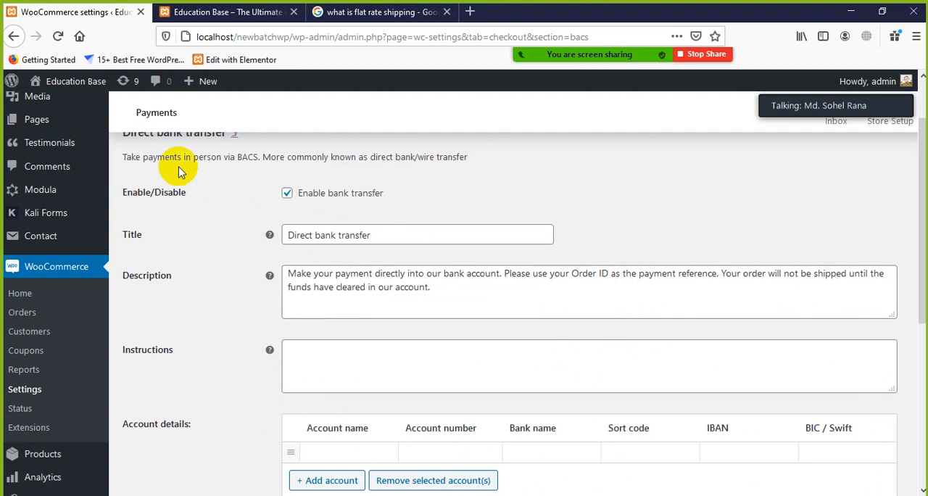
scroll(208, 186, "up", 2)
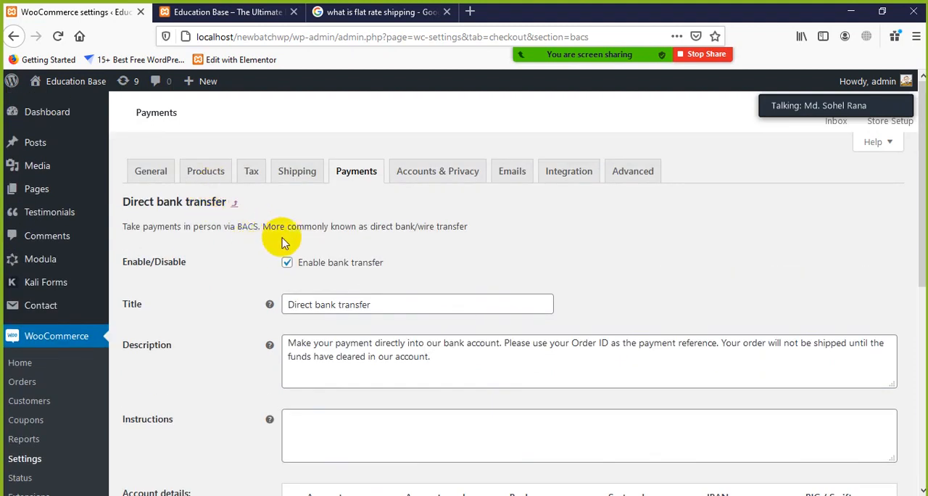
scroll(424, 233, "down", 2)
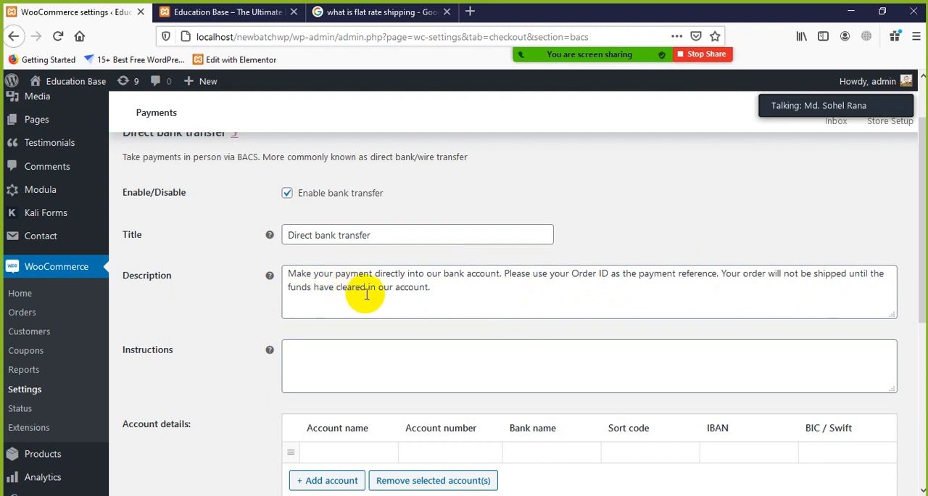
left_click(433, 290)
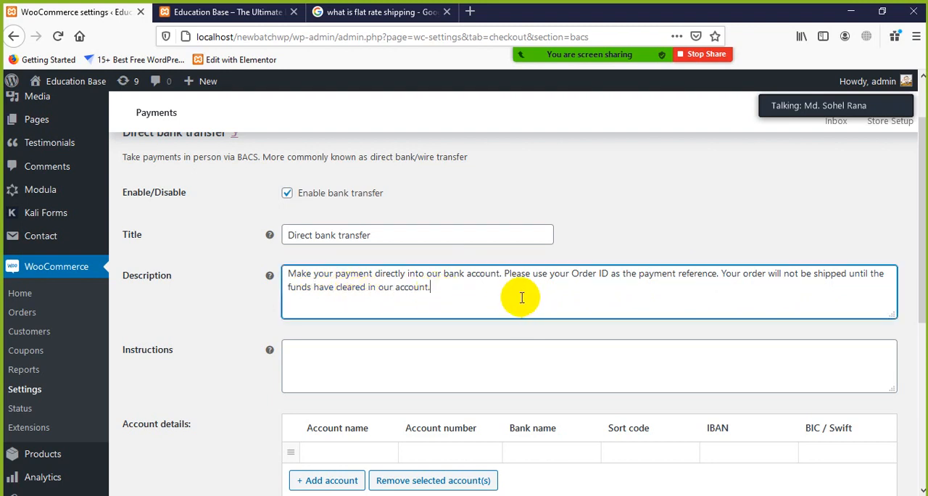
scroll(519, 298, "down", 2)
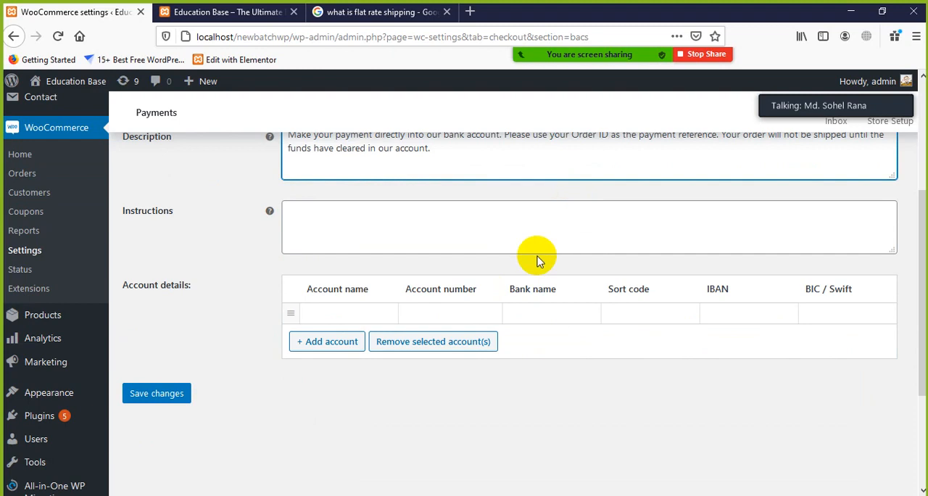
left_click(359, 224)
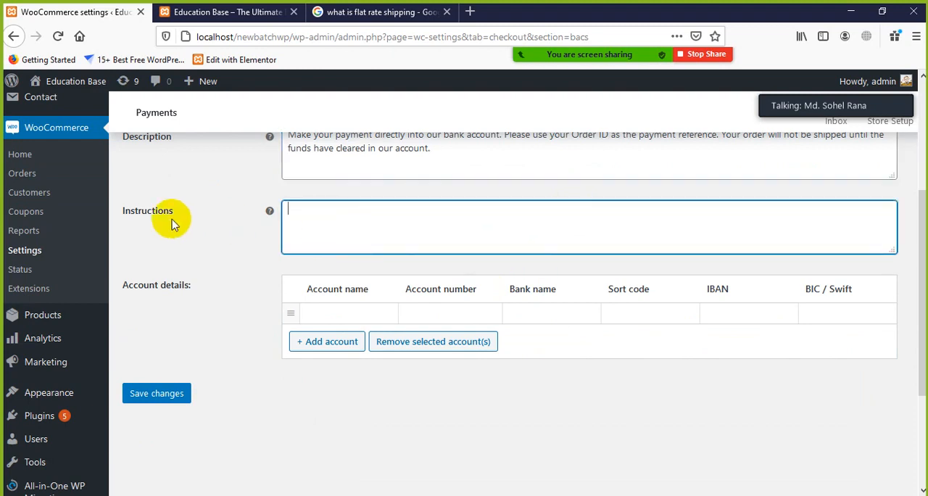
scroll(391, 250, "up", 1)
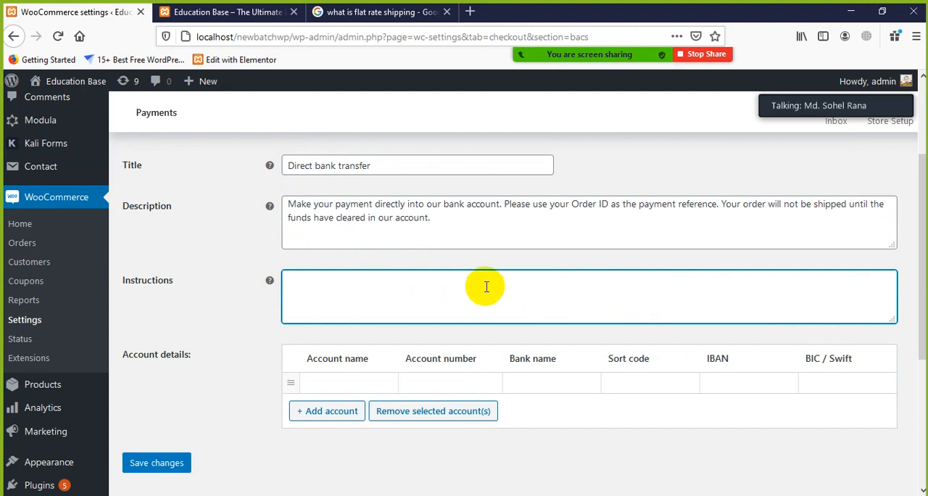
scroll(289, 372, "down", 1)
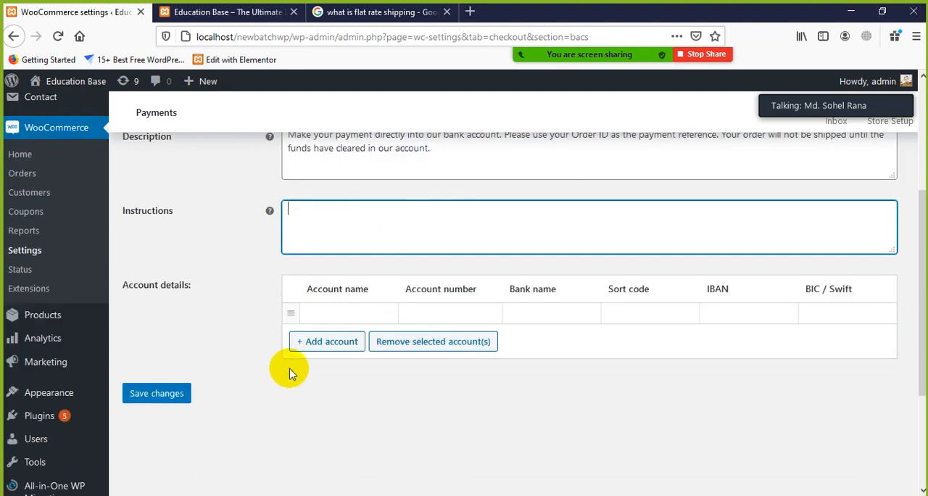
Step: Fill in the bank account details with the holder's name, the account number and Dutch Bangla Bank as bank name, and save the settings
left_click(333, 312)
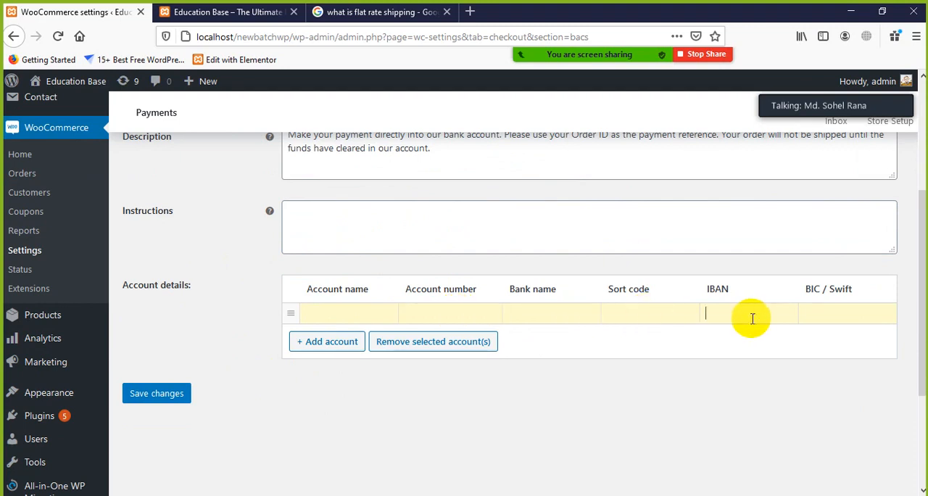
left_click(827, 319)
left_click(749, 308)
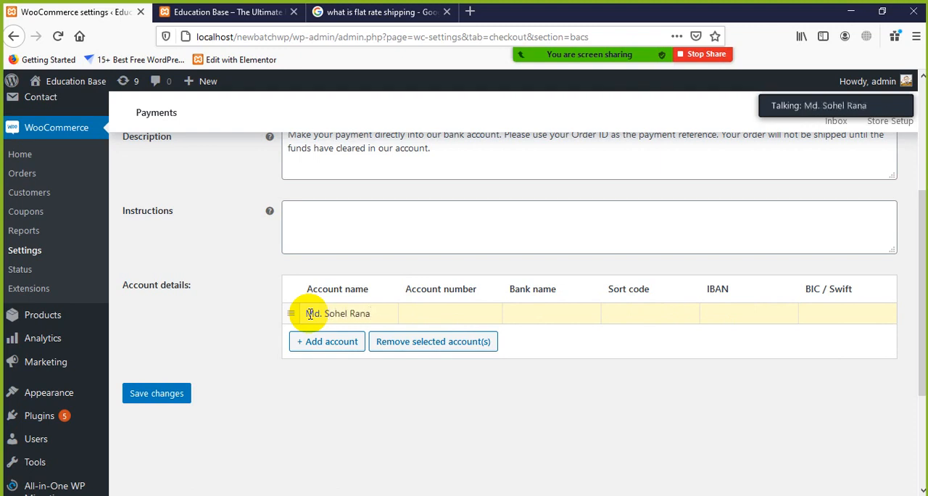
left_click(479, 318)
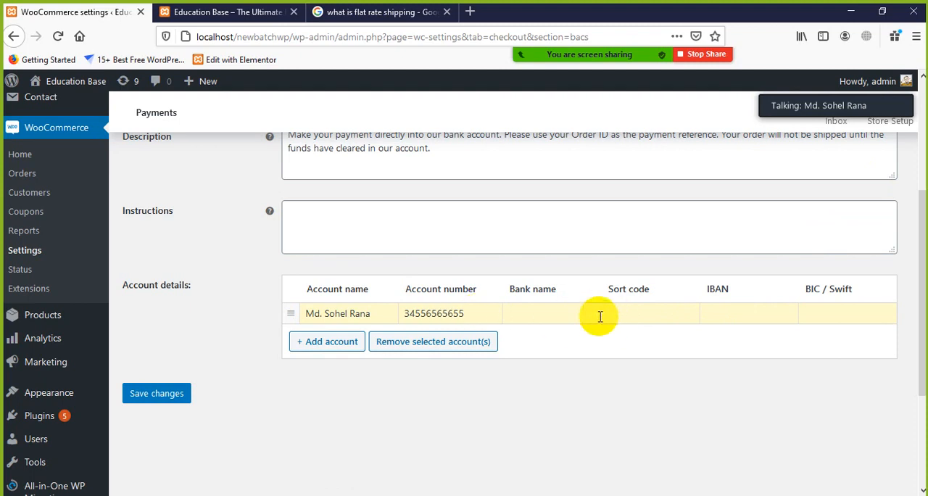
left_click(578, 316)
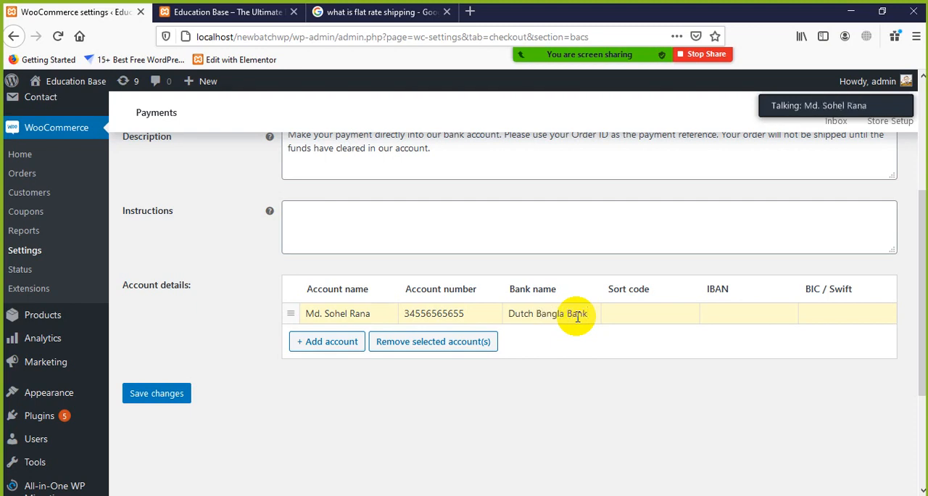
left_click(649, 311)
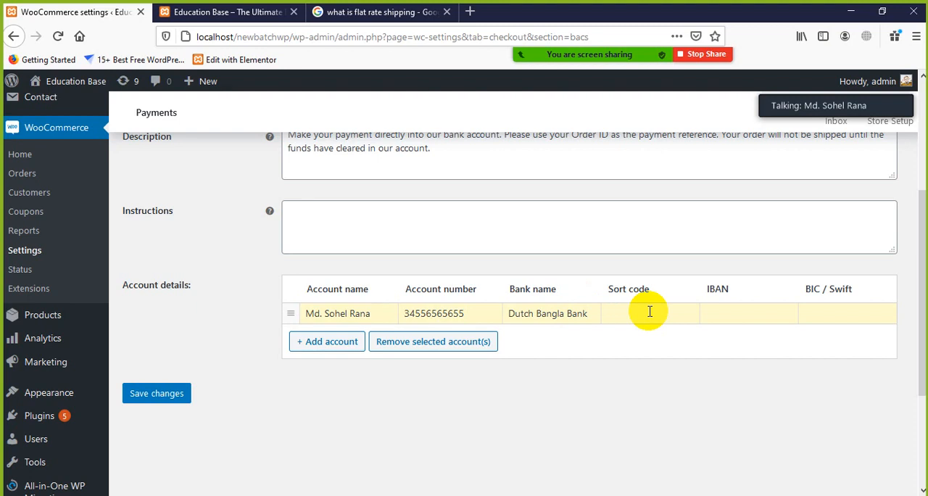
left_click(152, 394)
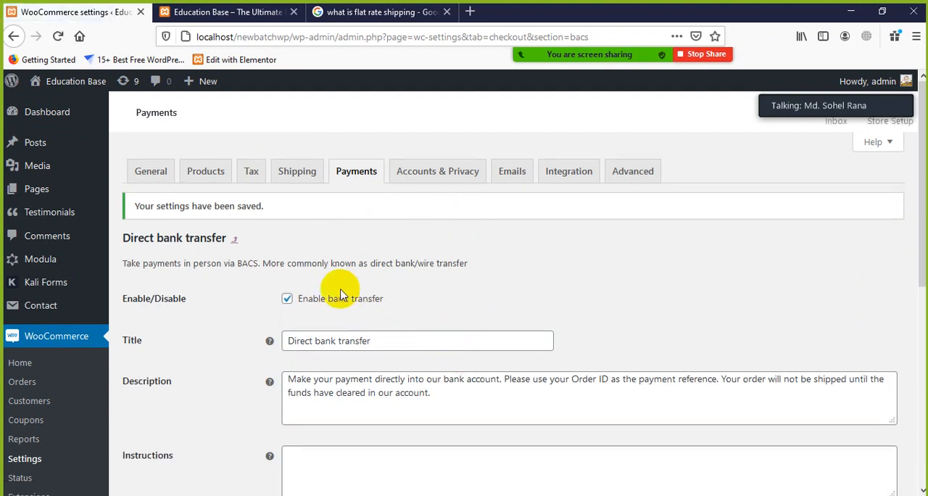
Step: Check the saved Direct bank transfer settings and account details, and return to the payment methods list
scroll(93, 372, "down", 2)
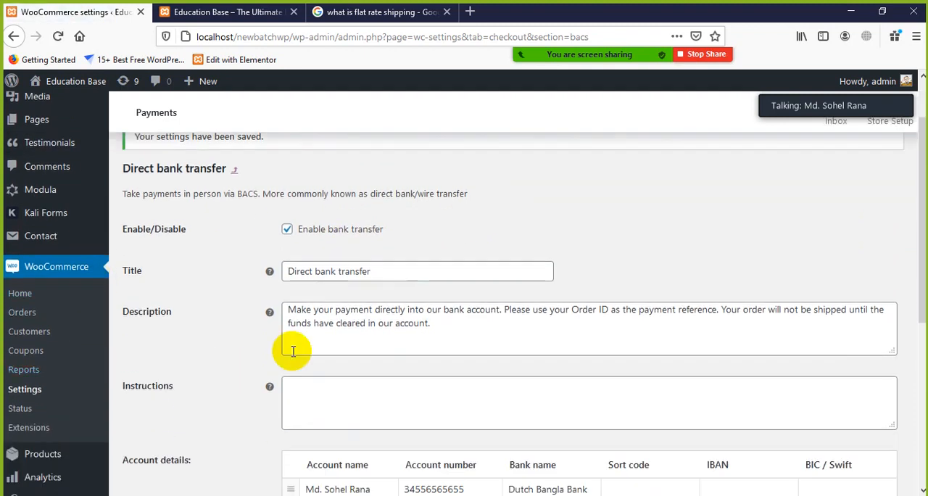
scroll(304, 358, "down", 8)
scroll(307, 354, "up", 10)
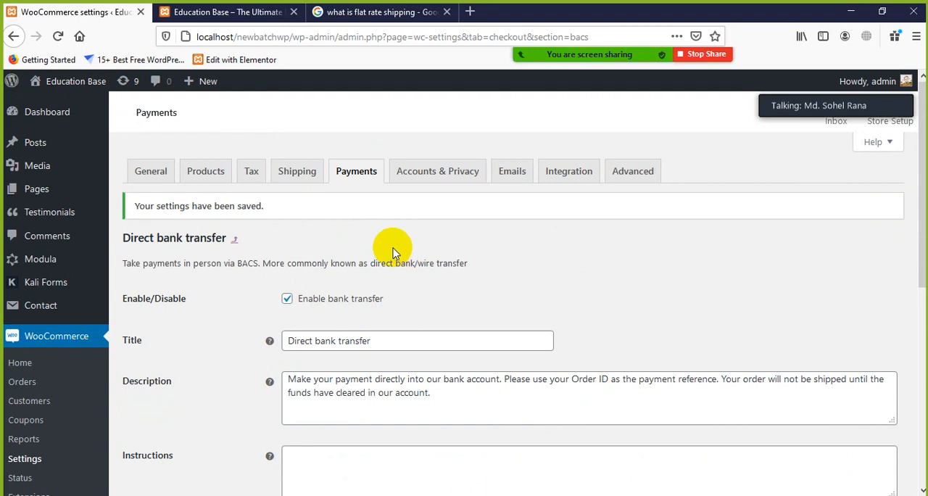
left_click(359, 175)
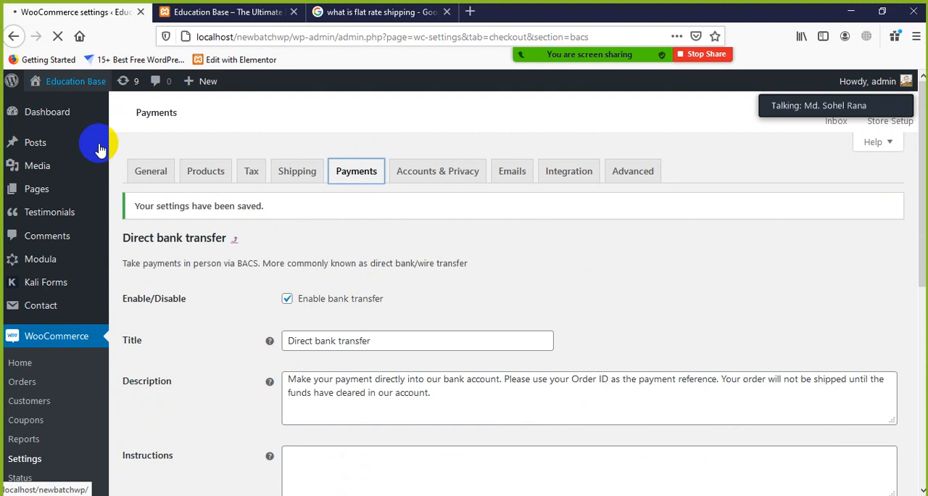
mouse_move(75, 129)
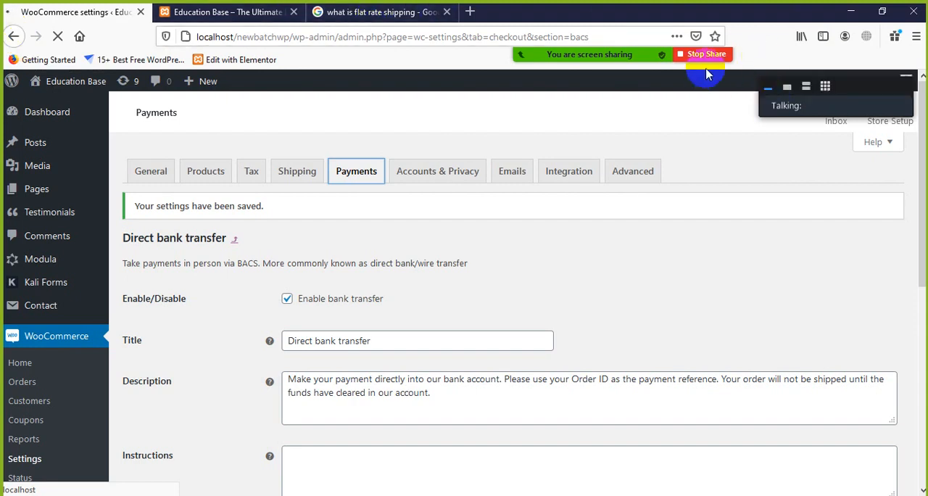
mouse_move(626, 55)
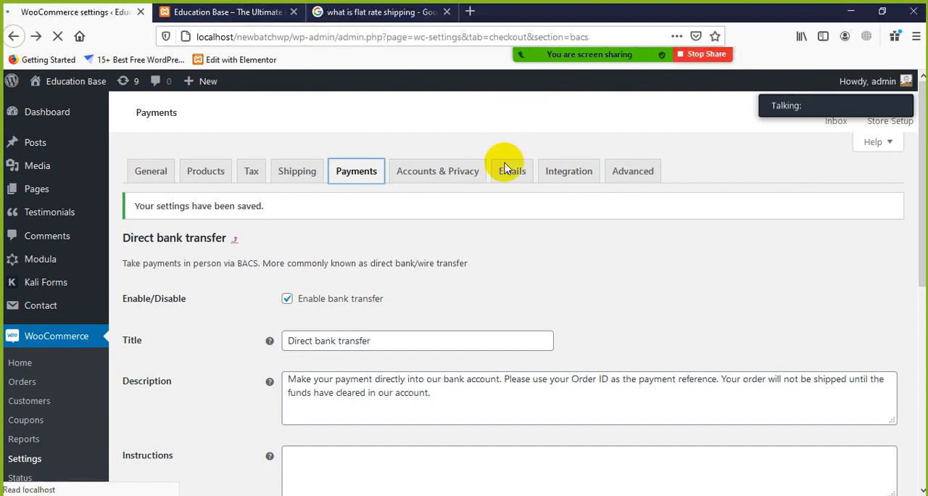
scroll(391, 351, "down", 5)
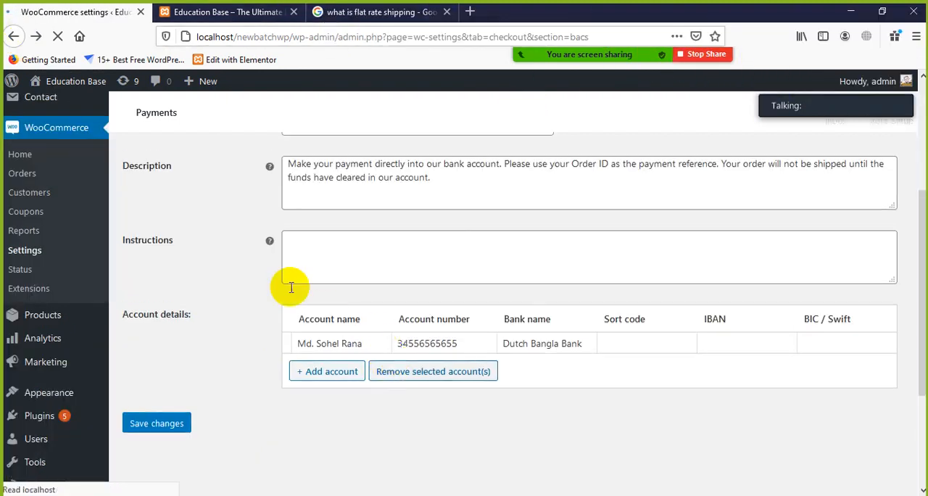
left_click(13, 36)
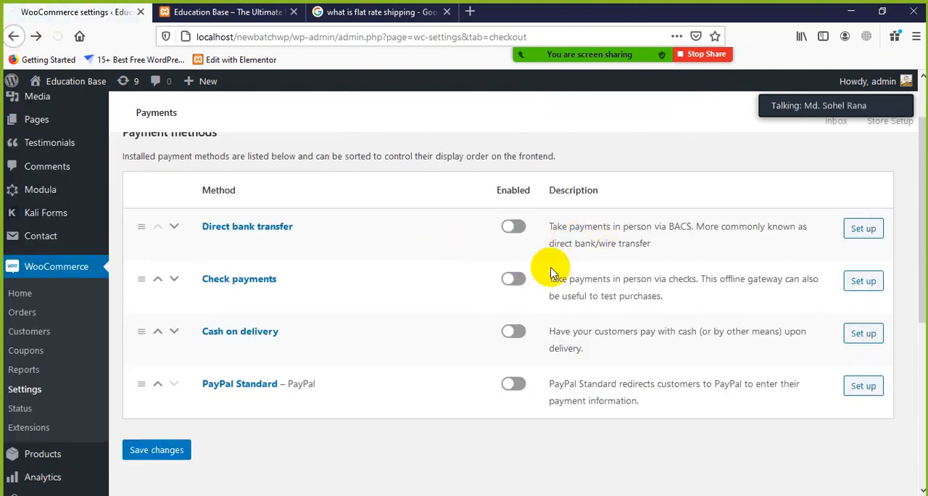
Step: Enable Direct bank transfer, Cash on delivery and PayPal Standard in the payment methods list and save the changes
left_click(518, 229)
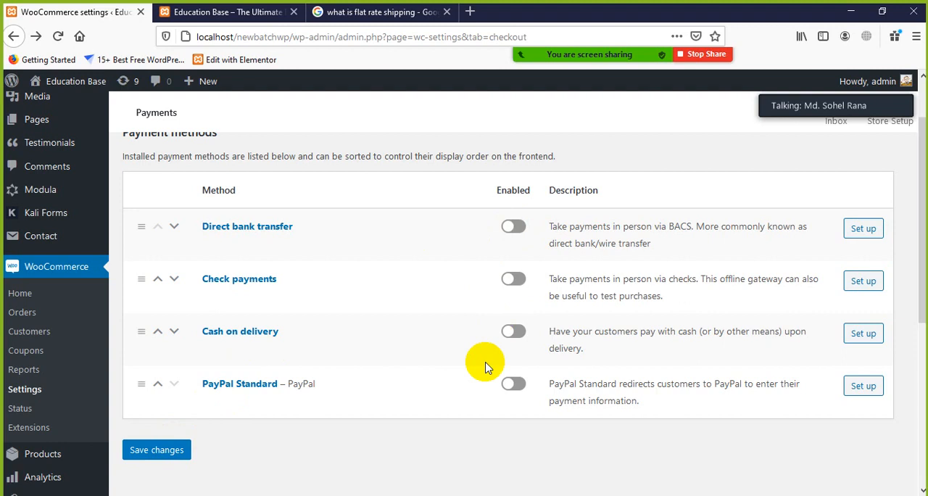
left_click(513, 227)
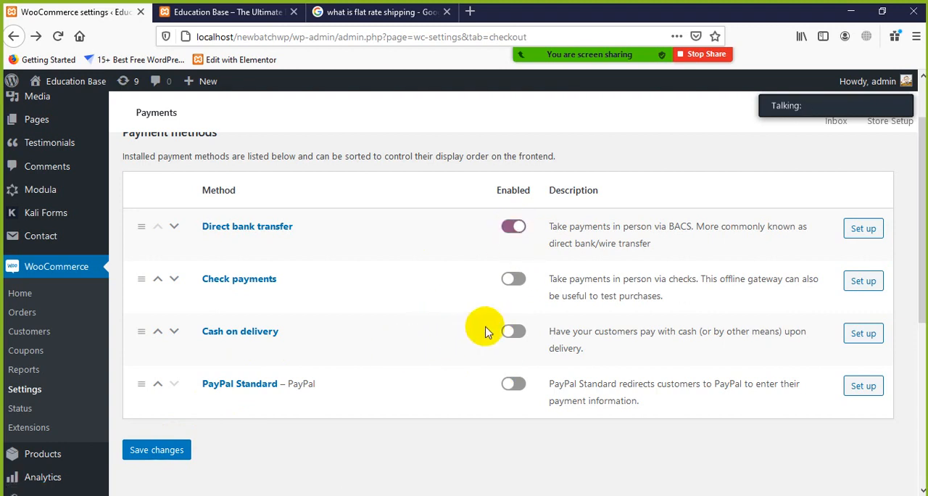
left_click(516, 332)
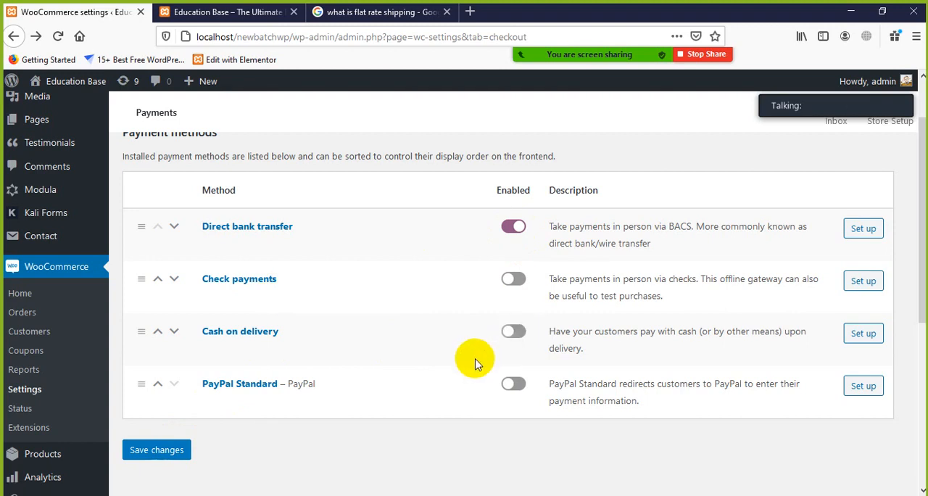
left_click(513, 335)
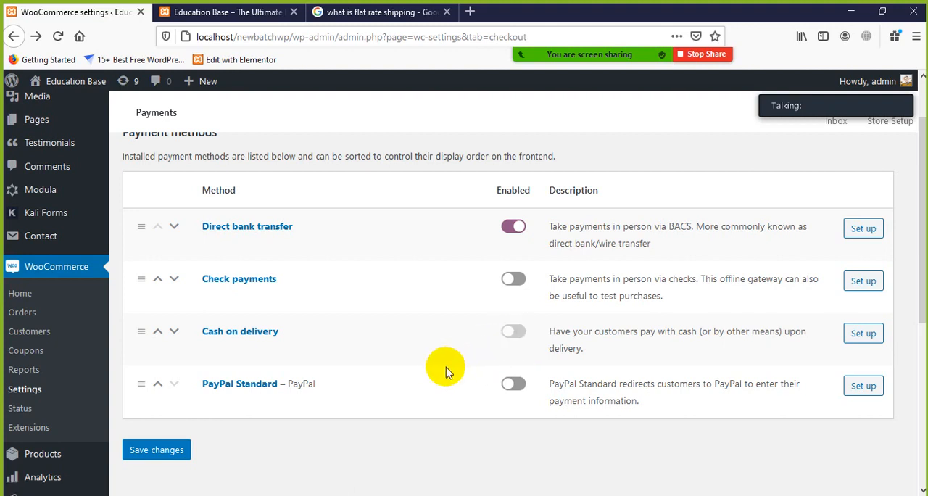
left_click(510, 385)
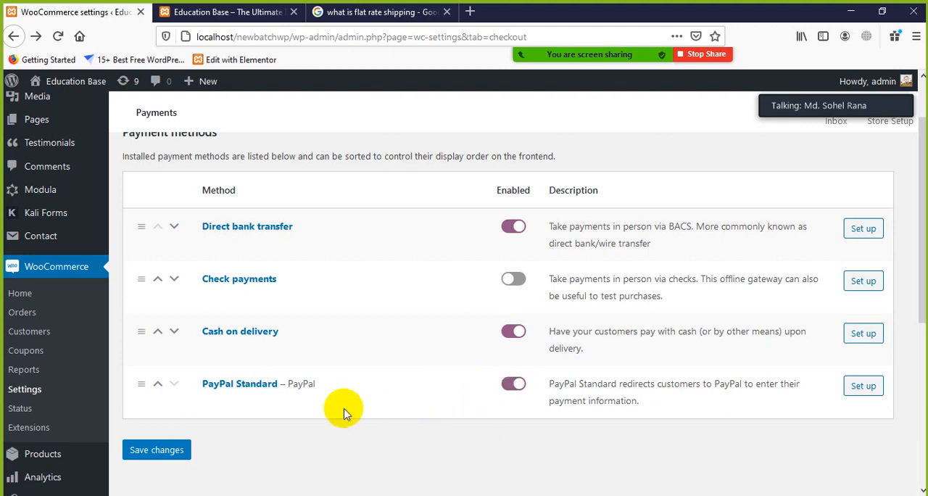
left_click(141, 452)
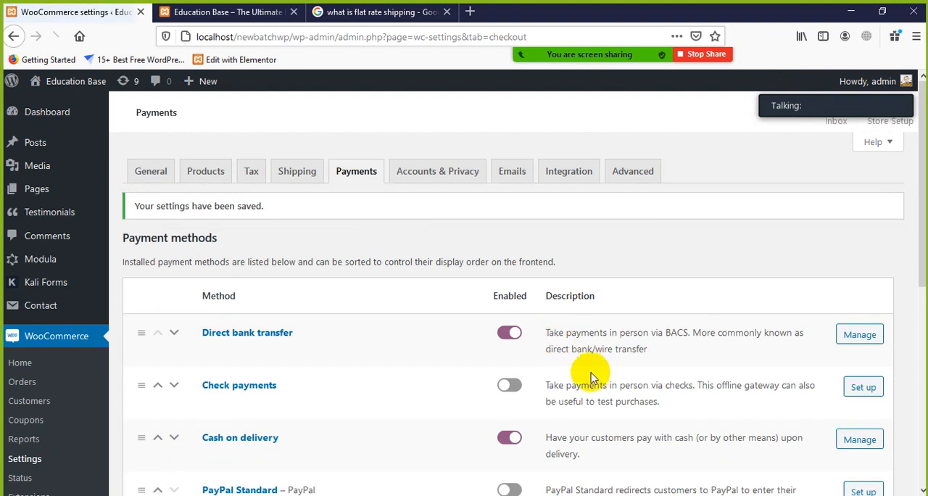
Step: Look over the saved payment methods and enable PayPal Standard again
scroll(591, 377, "down", 5)
scroll(580, 376, "up", 2)
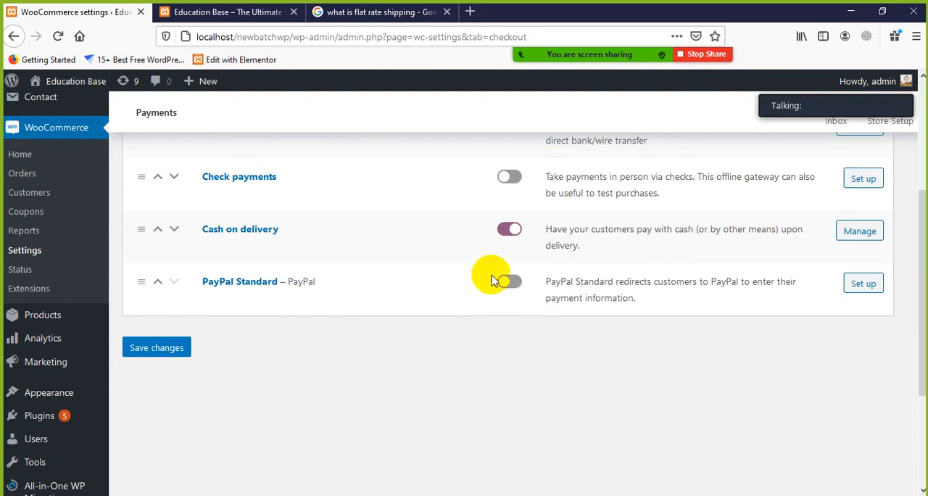
scroll(512, 284, "up", 2)
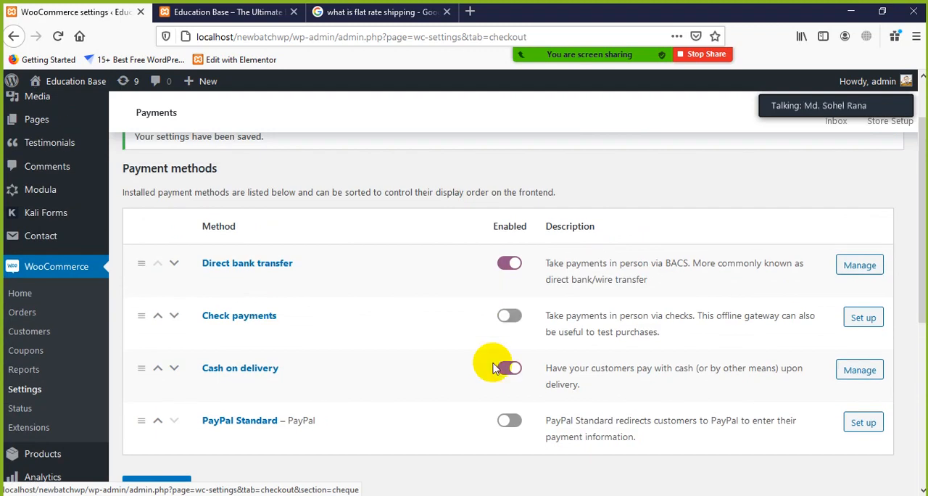
scroll(435, 406, "down", 1)
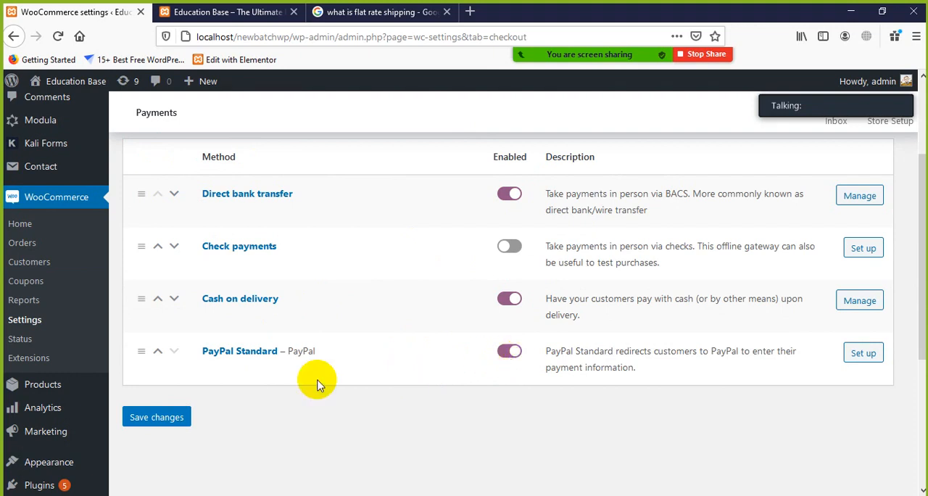
Step: Save the payment method changes with PayPal Standard switched on and check the payment methods list
left_click(164, 417)
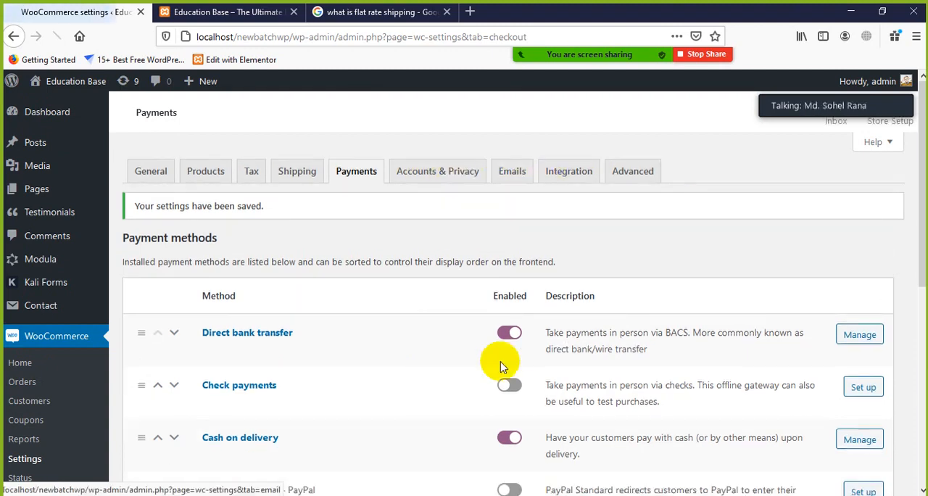
scroll(504, 373, "down", 2)
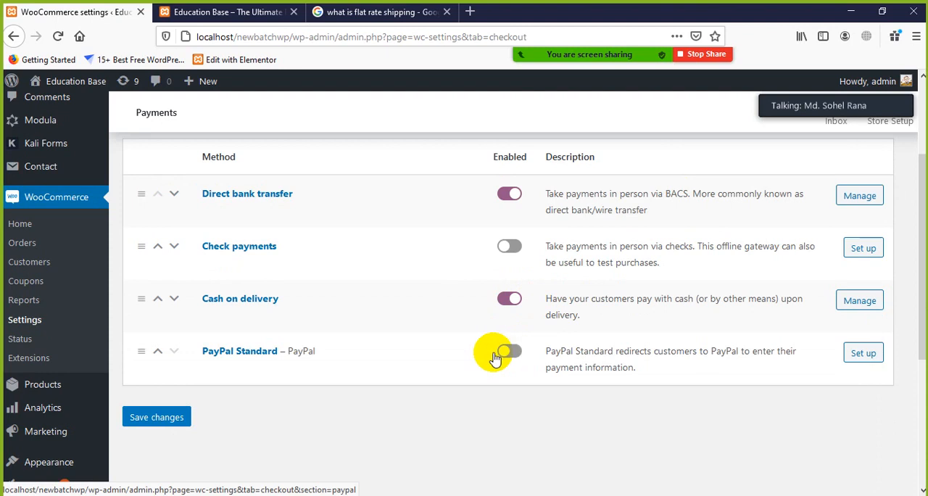
scroll(281, 365, "up", 2)
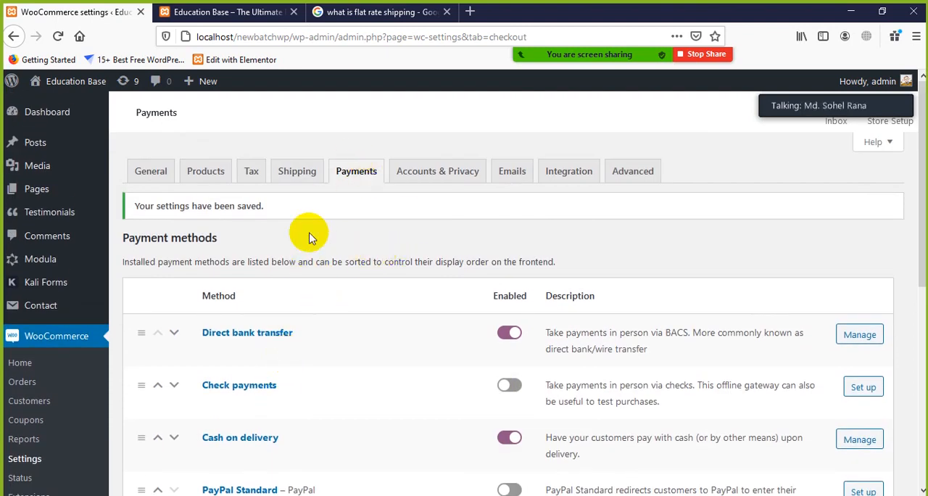
left_click(254, 12)
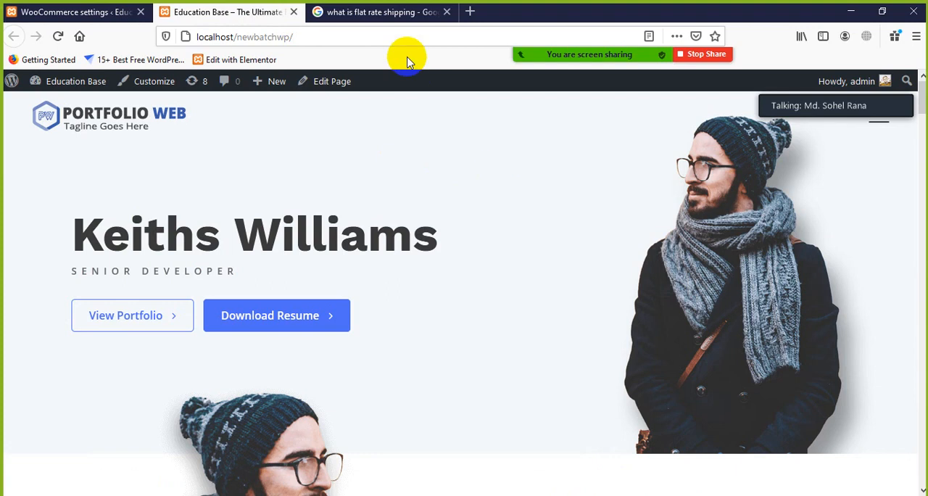
left_click(389, 13)
left_click(239, 14)
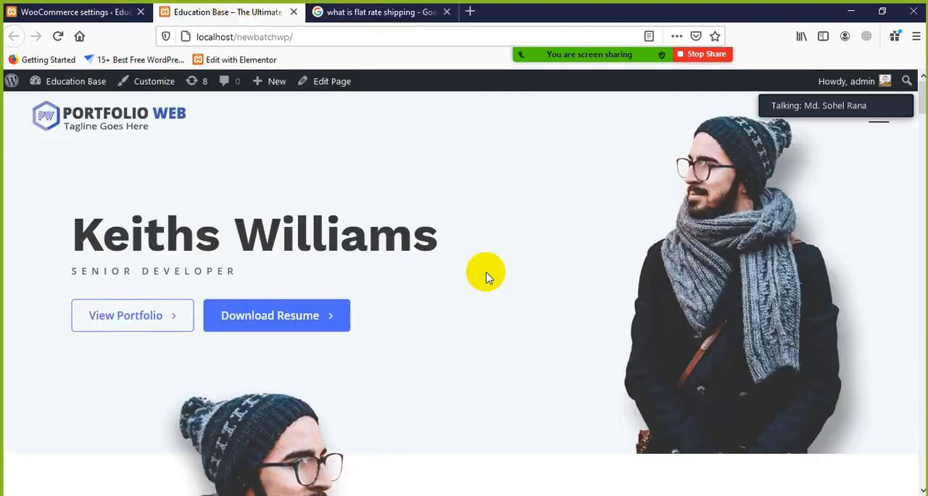
left_click(112, 13)
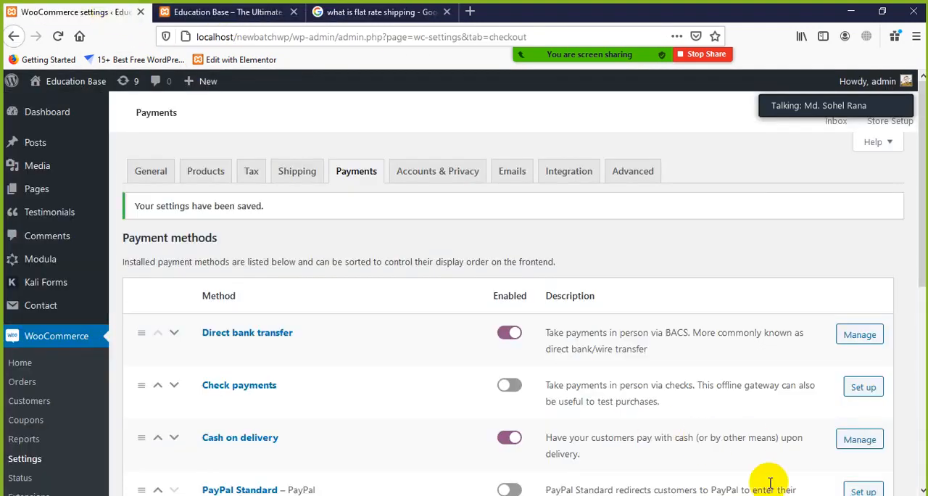
scroll(91, 339, "down", 2)
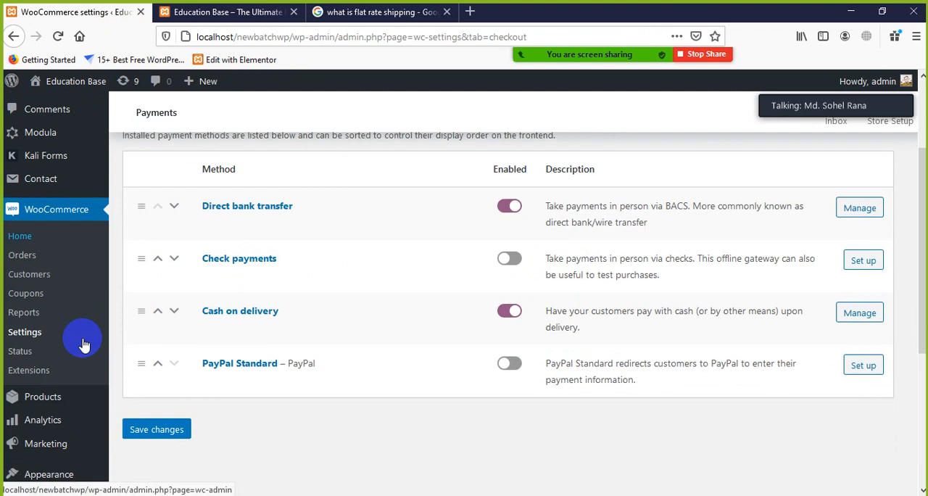
scroll(79, 341, "up", 2)
scroll(139, 321, "down", 3)
mouse_move(99, 346)
scroll(99, 346, "down", 1)
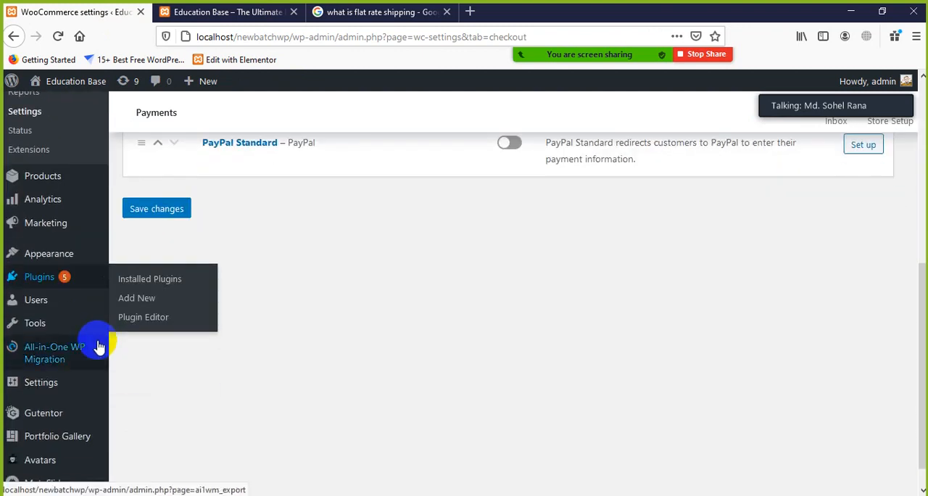
scroll(236, 241, "up", 4)
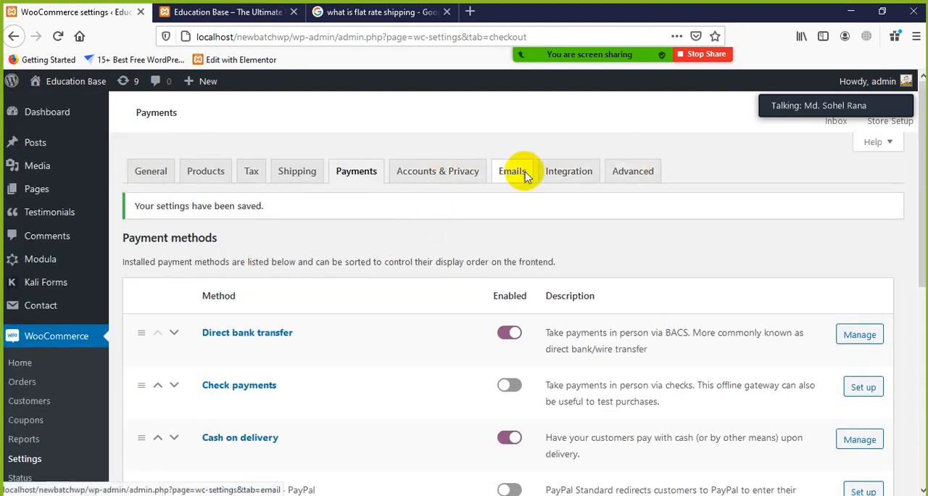
scroll(335, 233, "down", 2)
scroll(336, 232, "up", 2)
scroll(542, 269, "down", 3)
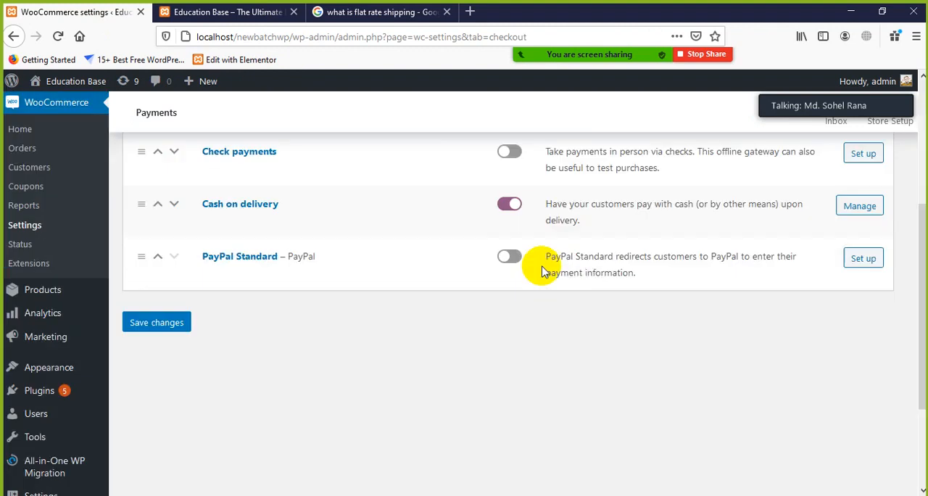
scroll(543, 228, "up", 3)
scroll(406, 257, "down", 3)
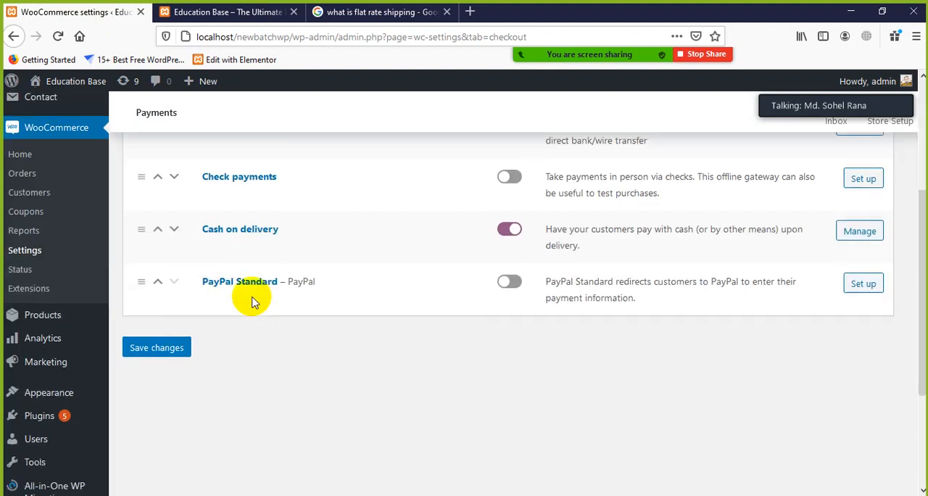
Step: Open the list of all WooCommerce products and start adding a new product
scroll(55, 354, "down", 2)
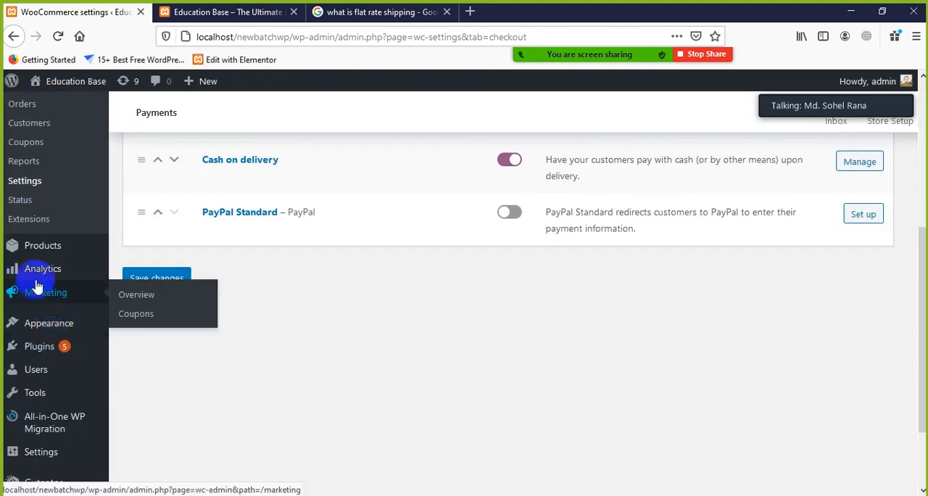
mouse_move(39, 253)
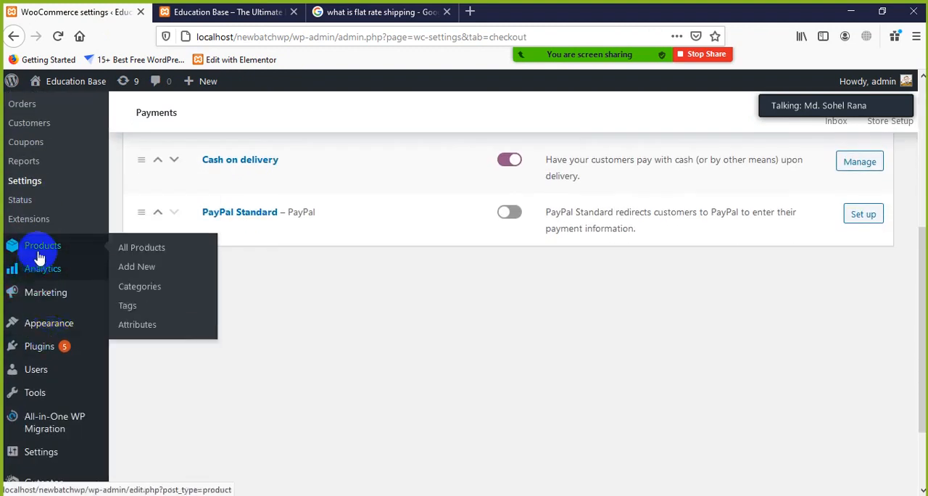
left_click(144, 251)
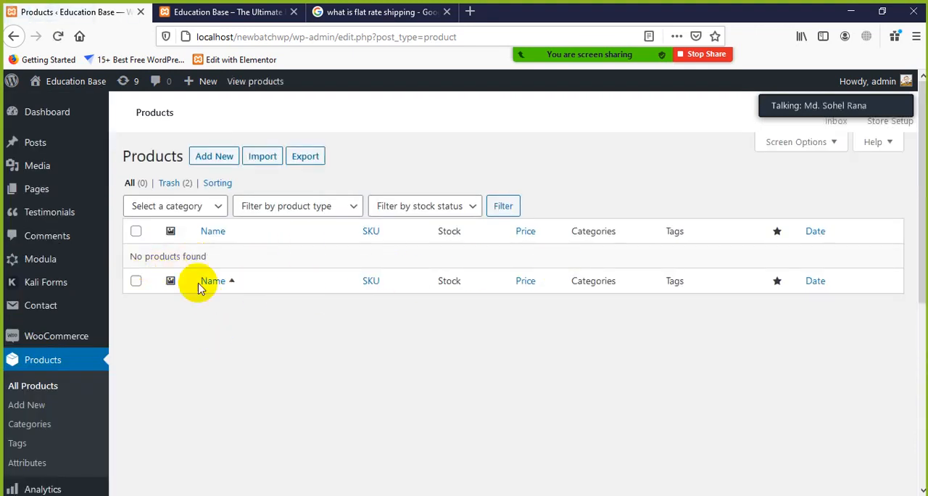
left_click(39, 375)
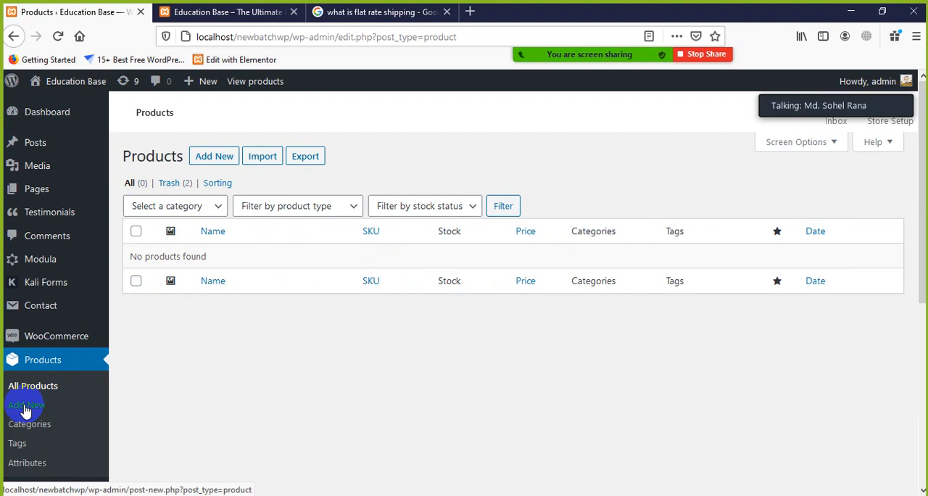
left_click(216, 158)
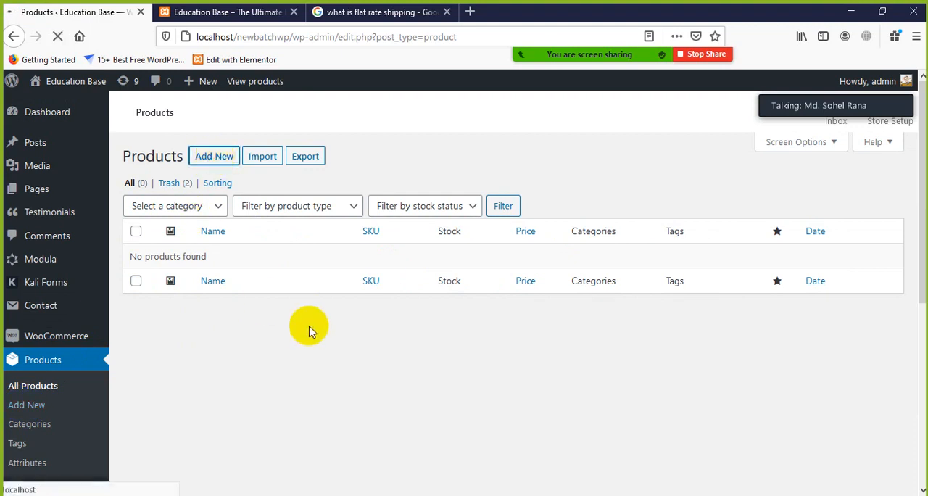
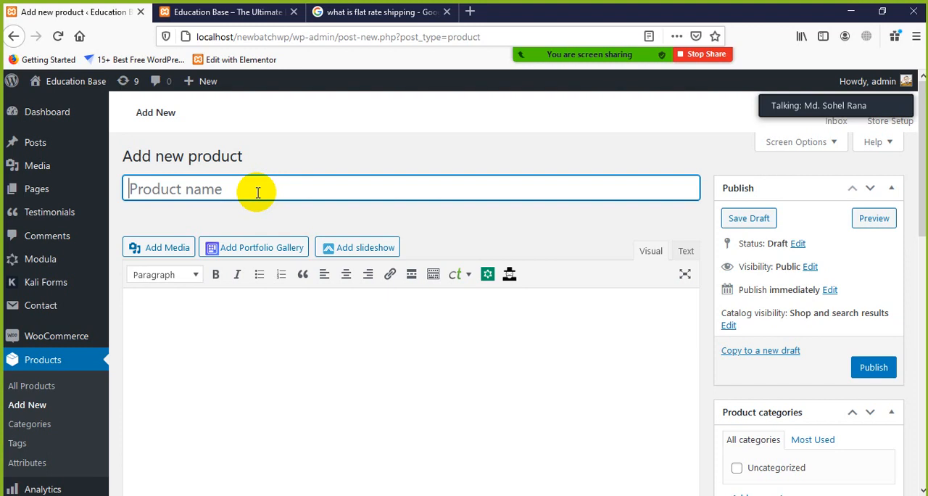
Step: Name the new product T-shirt and copy the flat rate shipping definition paragraph from the Google results page
type("T-shirt")
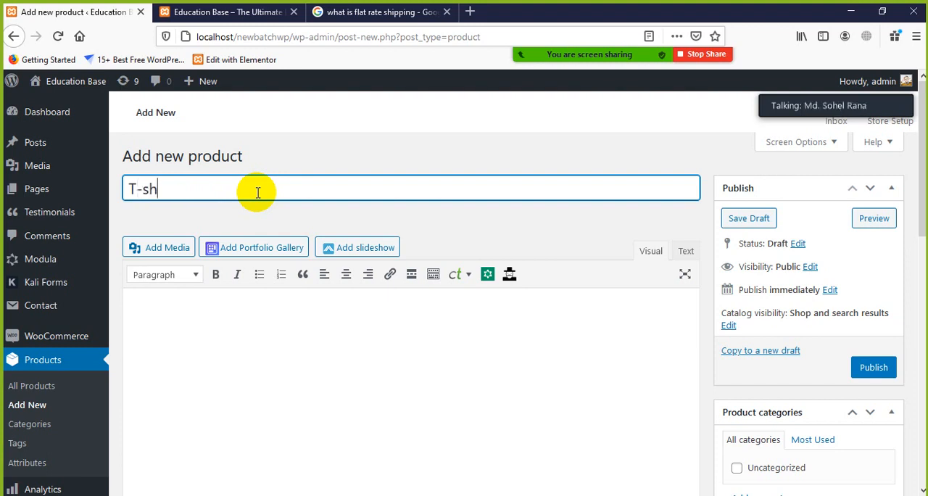
left_click(289, 327)
left_click(371, 12)
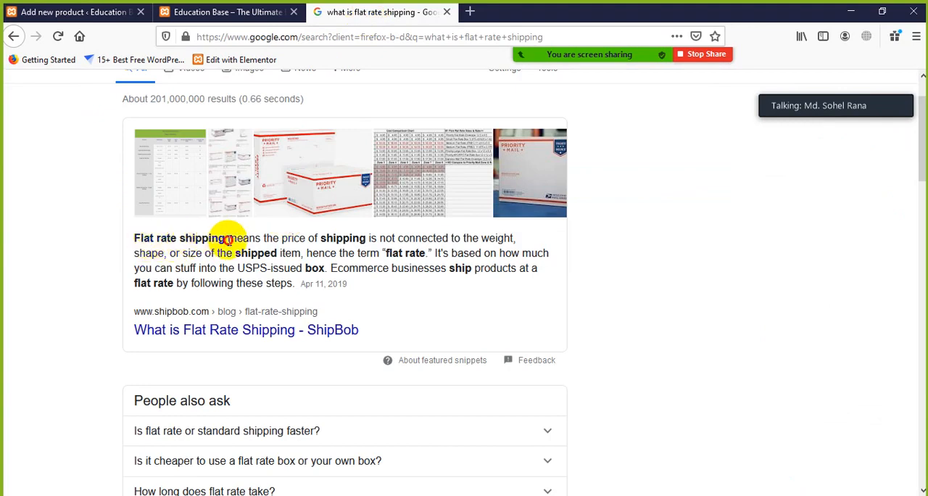
left_click_drag(227, 239, 218, 253)
left_click(140, 242)
left_click_drag(140, 242, 294, 282)
right_click(278, 272)
left_click(303, 274)
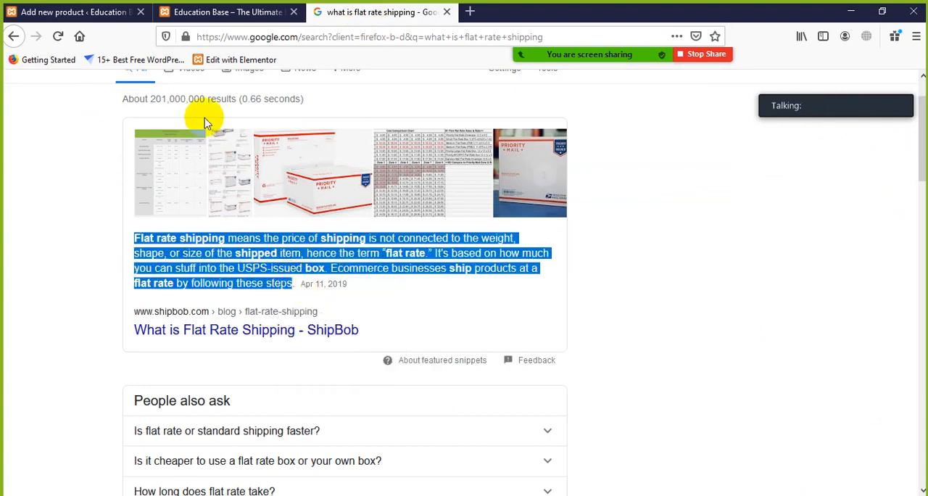
Step: Return to the new product page and paste the copied paragraph as the product's main description
left_click(210, 13)
left_click(69, 11)
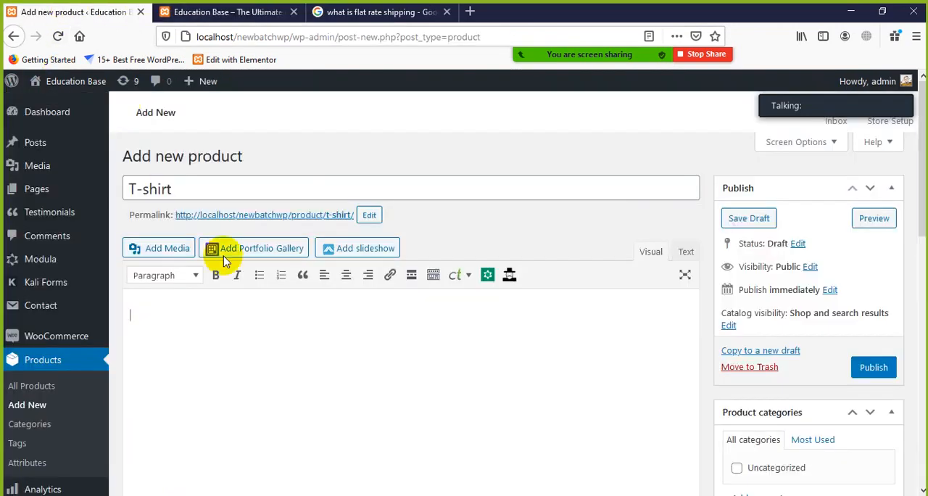
left_click(193, 309)
right_click(183, 311)
left_click(226, 370)
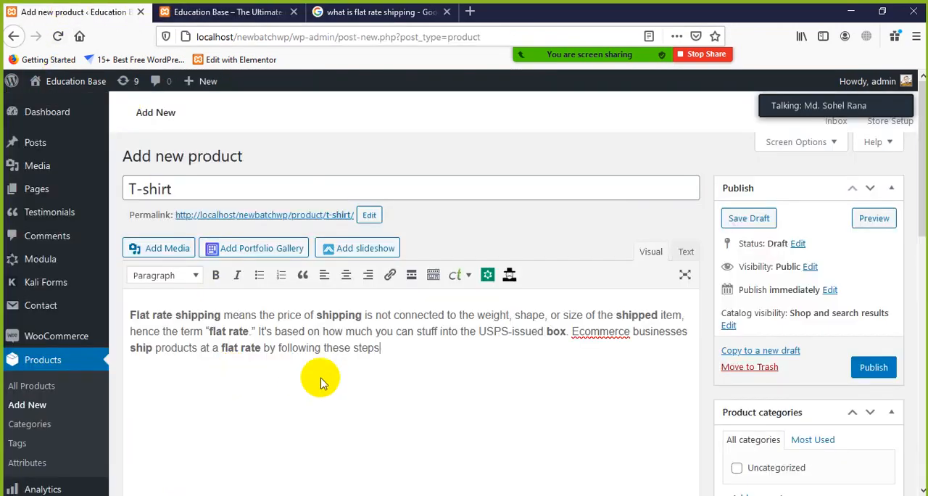
Step: Create a new product category named Dress and assign it to the product
scroll(587, 392, "down", 2)
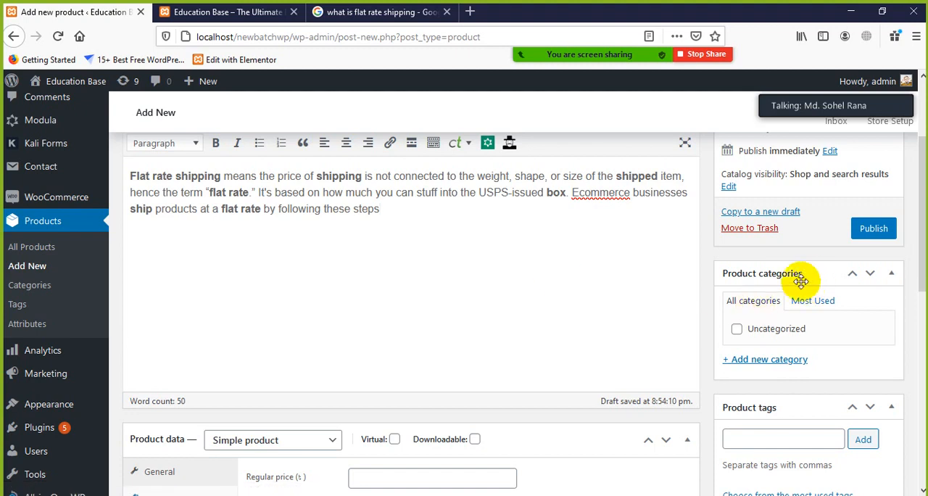
left_click(757, 361)
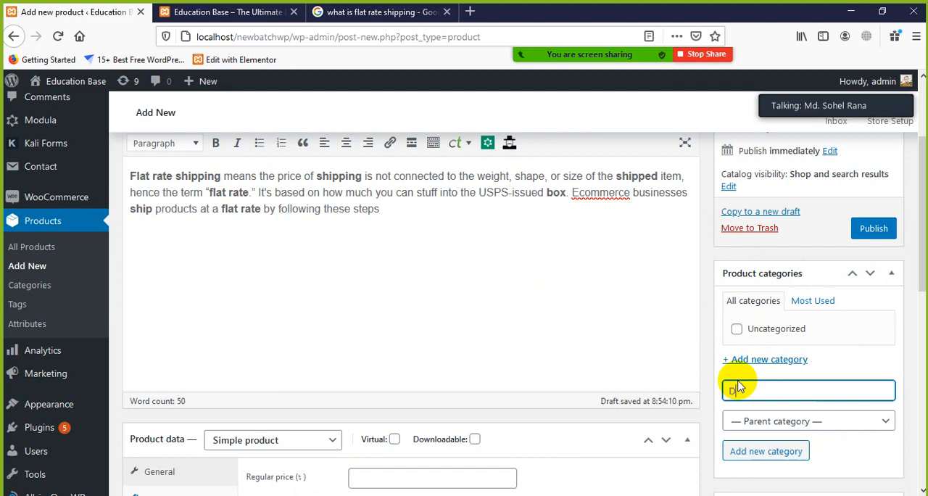
type("Dress")
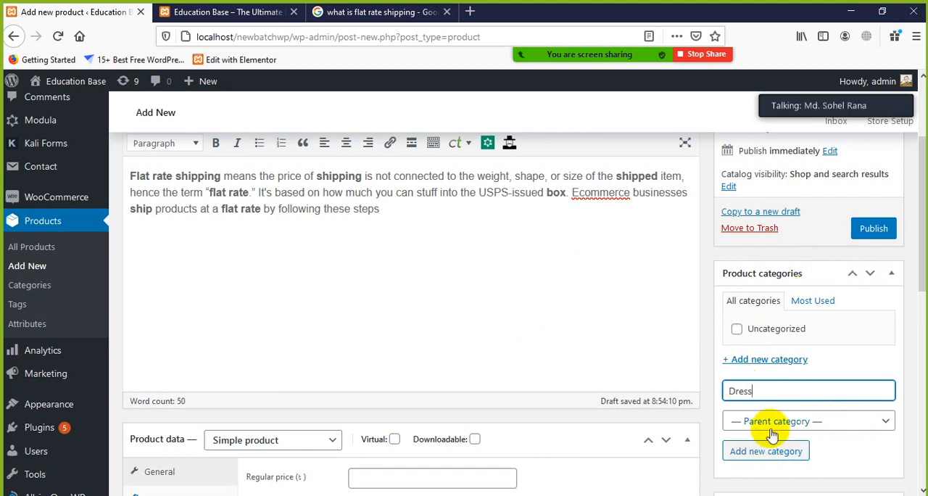
left_click(770, 451)
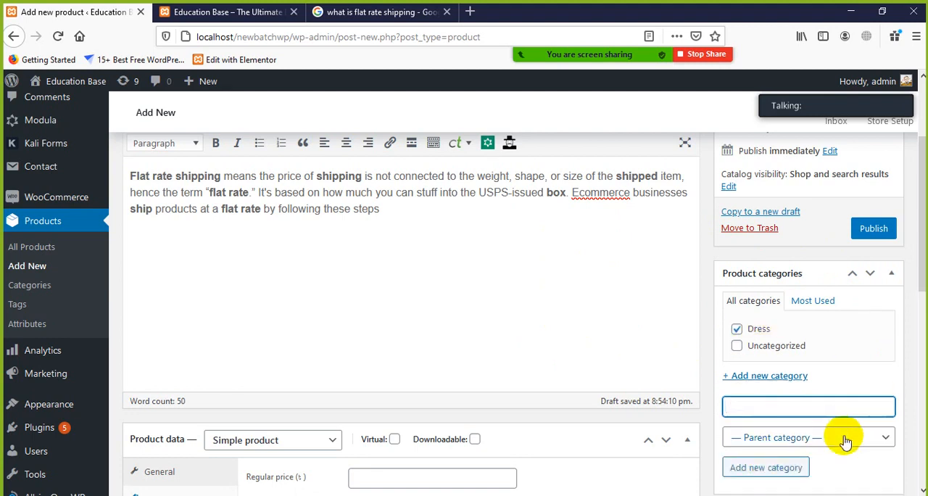
Step: Set the product's regular price to 1500 and its sale price to 1352
scroll(790, 322, "up", 1)
scroll(700, 364, "down", 4)
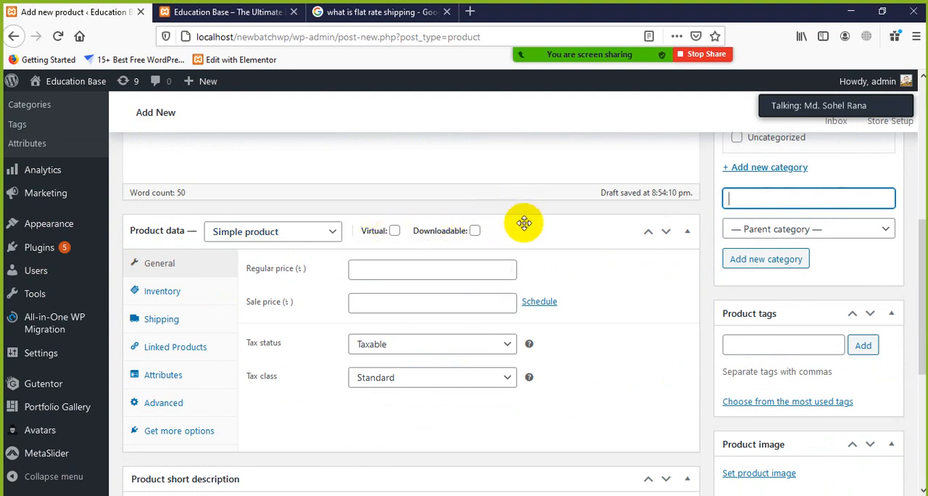
left_click(378, 268)
type("5")
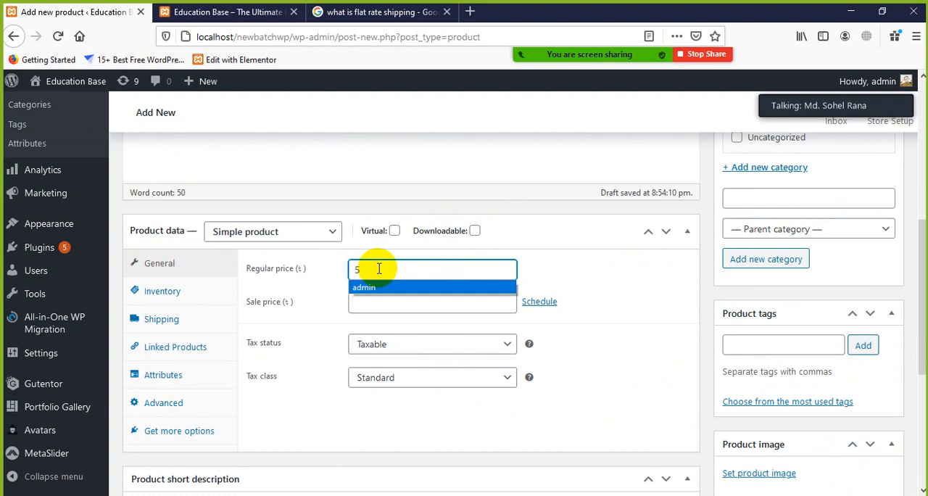
left_click(378, 268)
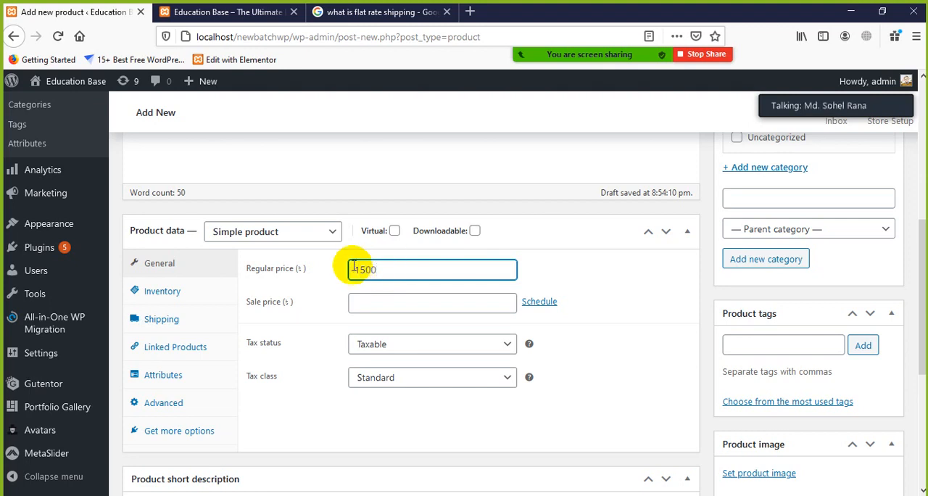
left_click(384, 308)
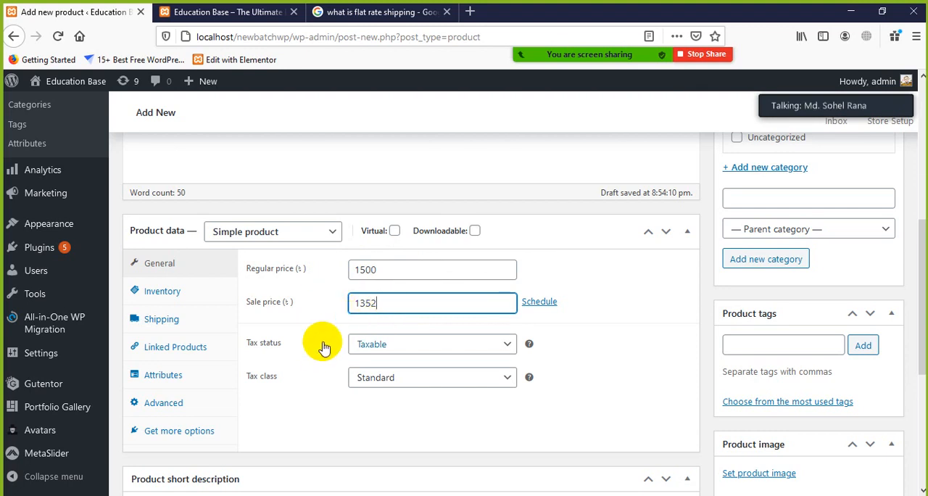
Step: Set the product's tax status to None and view the tax class options, keeping Standard
scroll(370, 347, "down", 2)
left_click(509, 285)
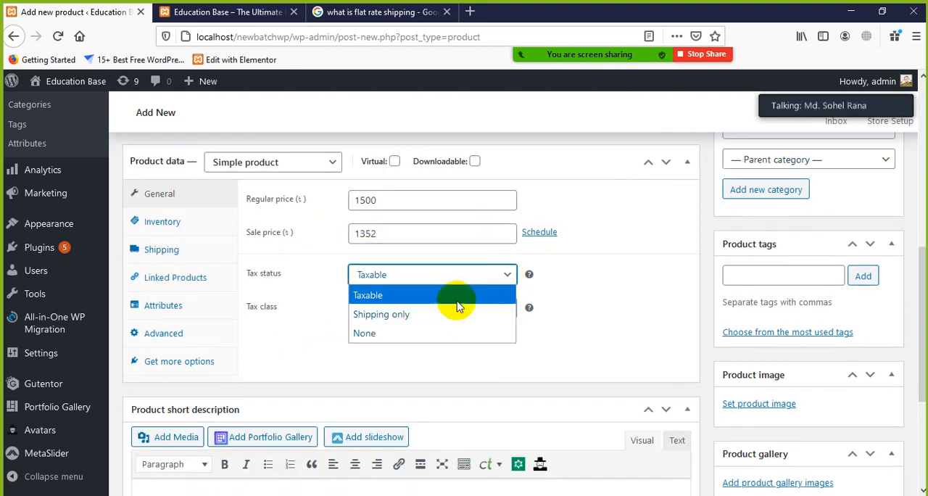
left_click(373, 333)
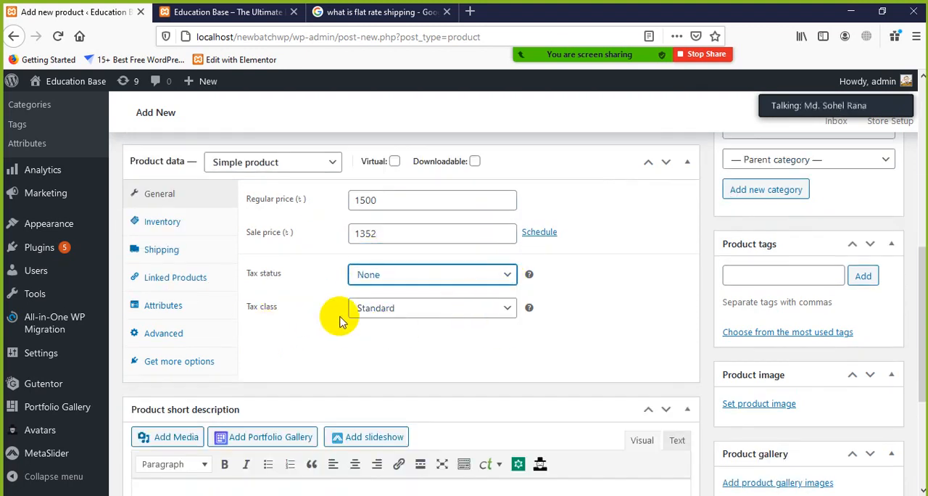
left_click(510, 309)
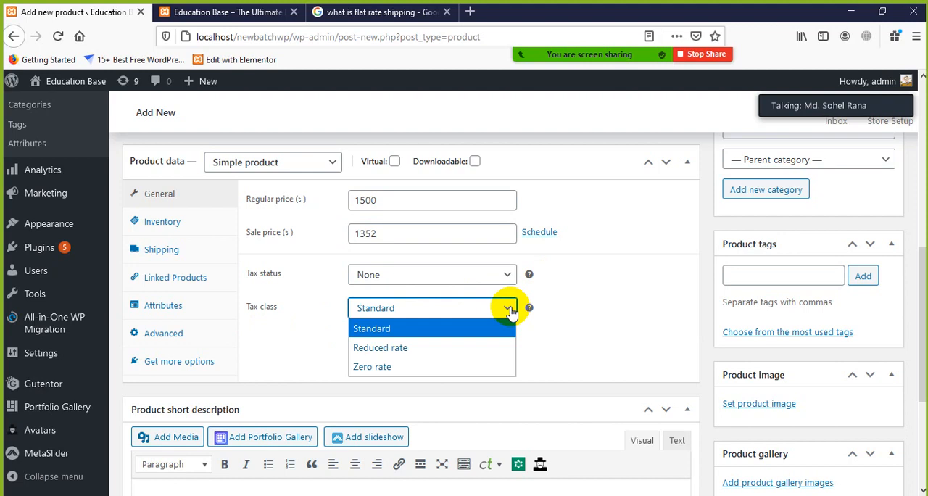
left_click(571, 324)
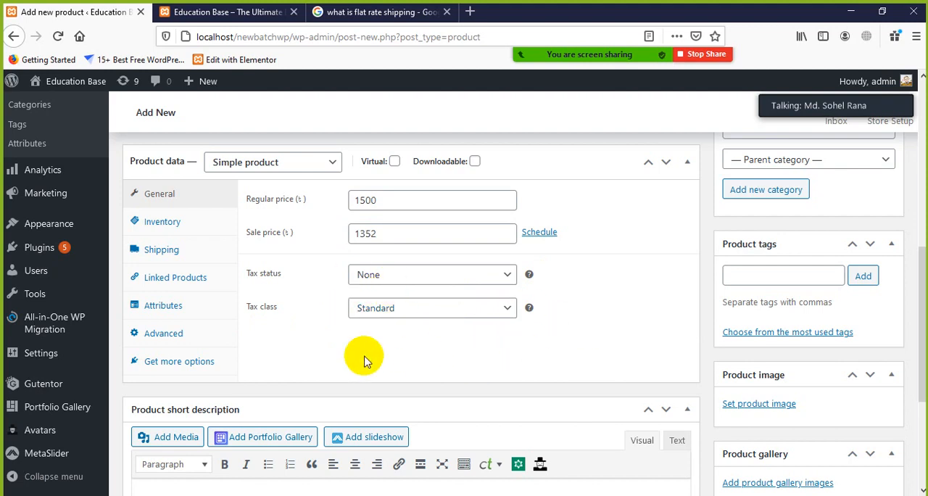
Step: Copy the first sentence of the main description and paste it into the product short description
scroll(500, 363, "down", 5)
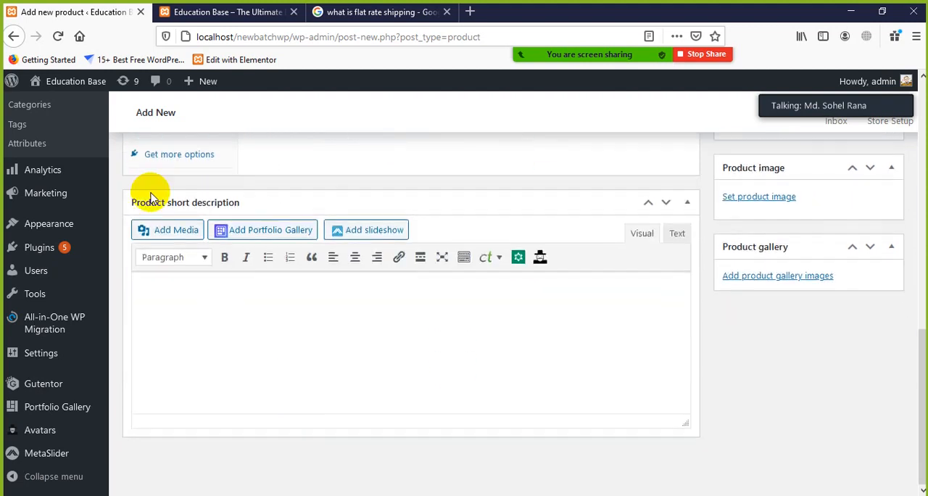
left_click(224, 315)
scroll(403, 261, "up", 10)
scroll(403, 261, "up", 2)
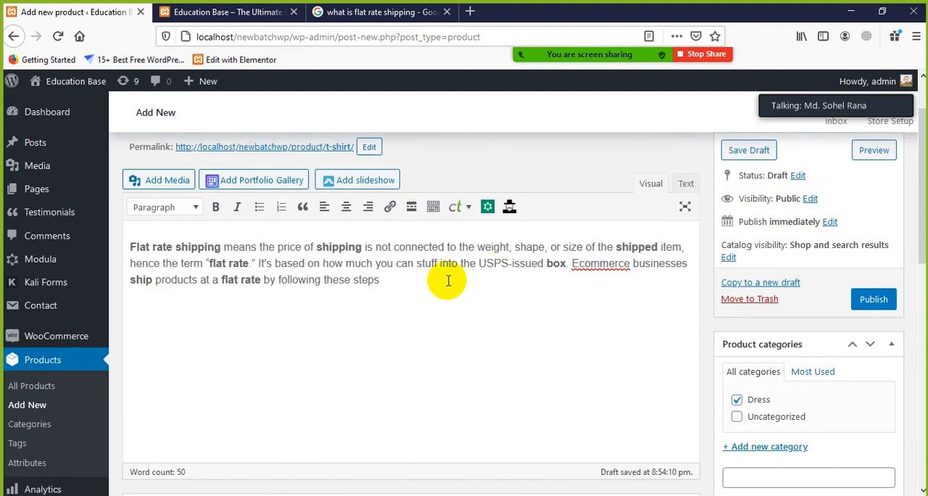
left_click_drag(257, 263, 143, 246)
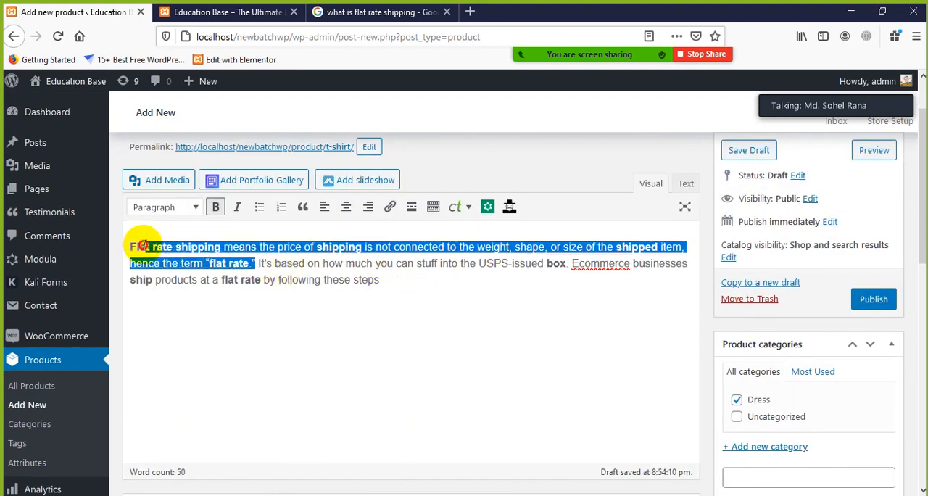
right_click(137, 246)
left_click(162, 287)
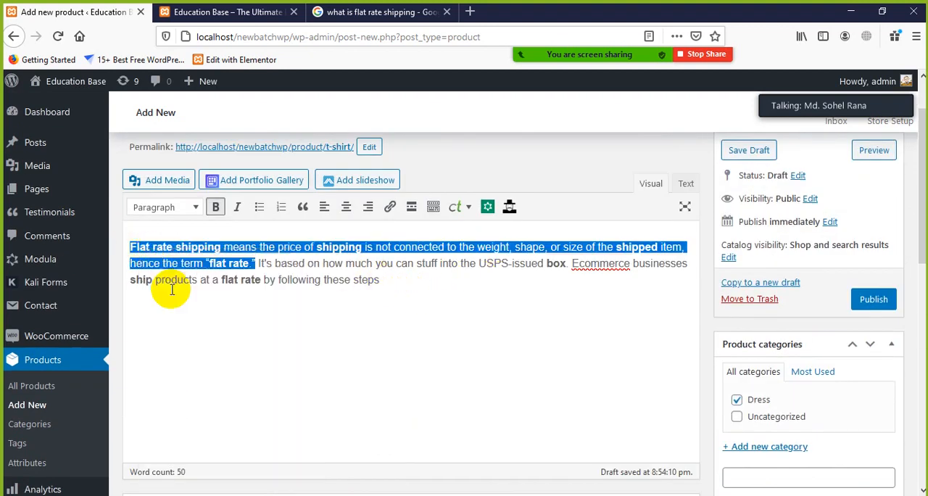
scroll(280, 346, "down", 10)
right_click(216, 300)
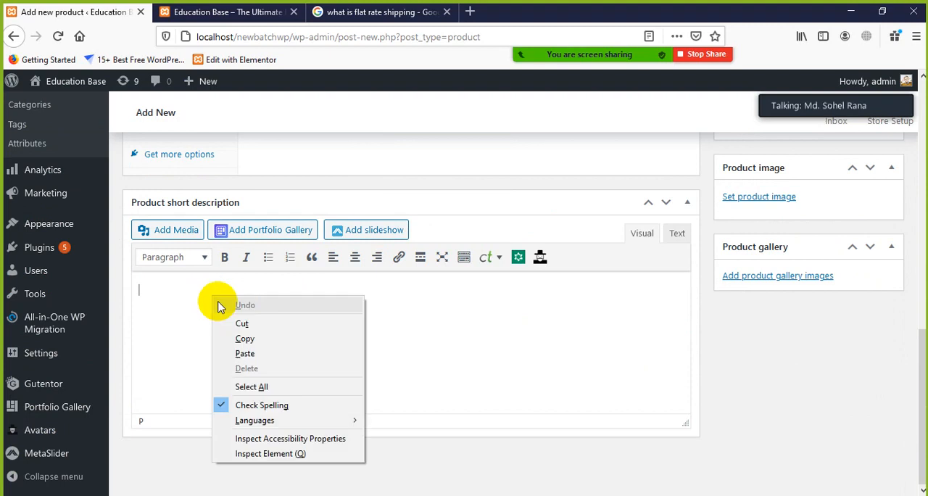
left_click(244, 352)
Step: Enter shirt followed by a comma as a product tag
scroll(597, 310, "up", 5)
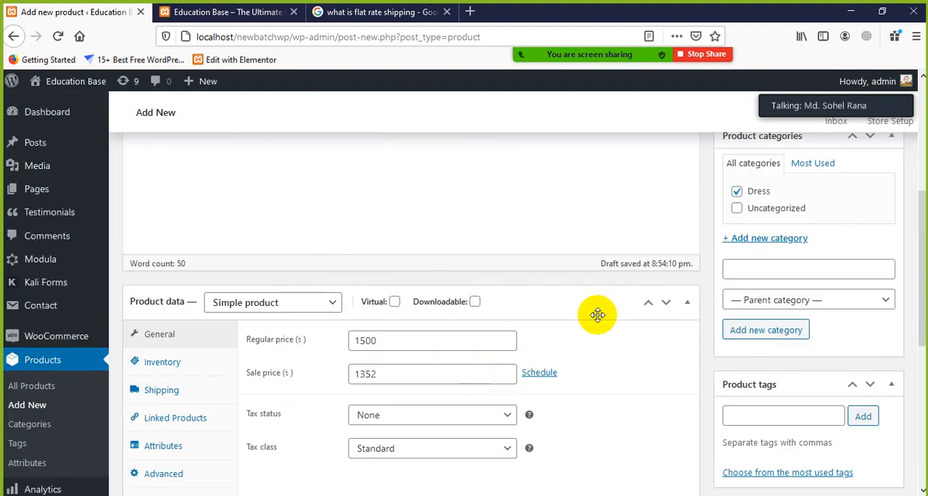
scroll(894, 285, "up", 2)
scroll(845, 294, "down", 3)
scroll(841, 282, "up", 5)
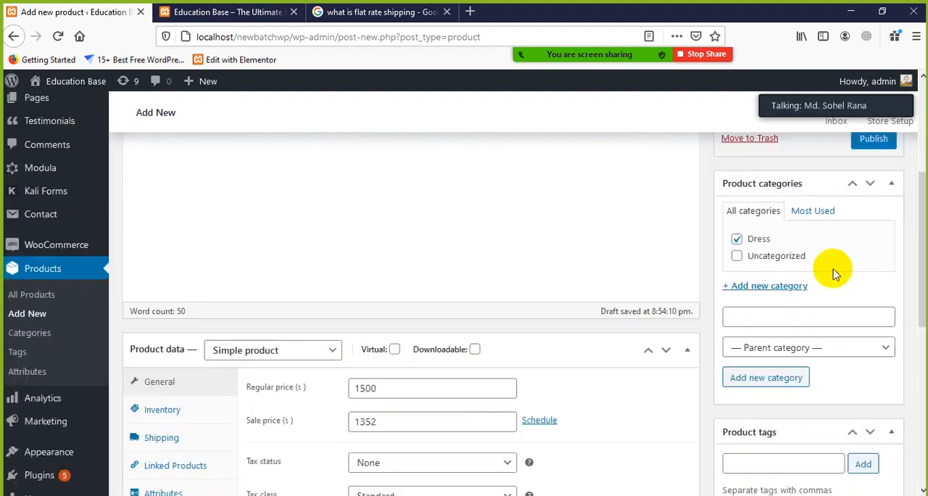
scroll(839, 332, "down", 4)
left_click(811, 278)
type("shirt,")
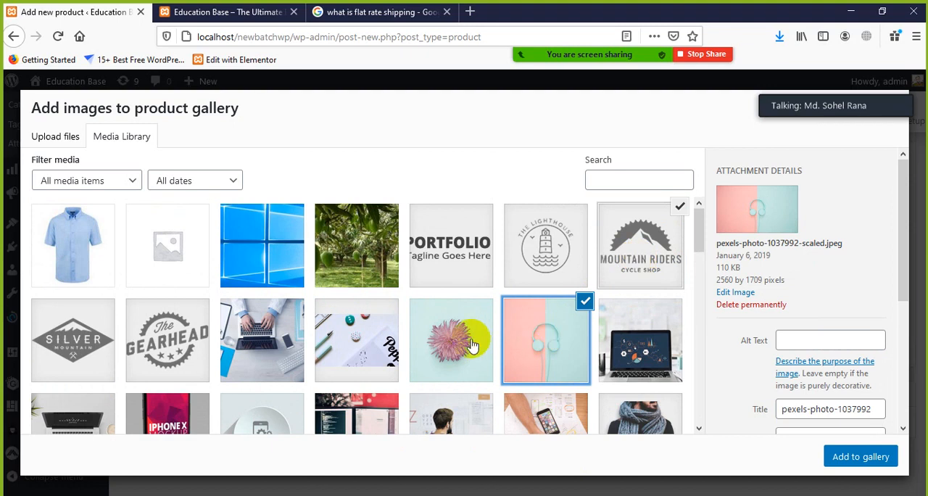
Step: Add the Mountain Riders logo, headphones and pink flower images from the media library to the product gallery
left_click(471, 338)
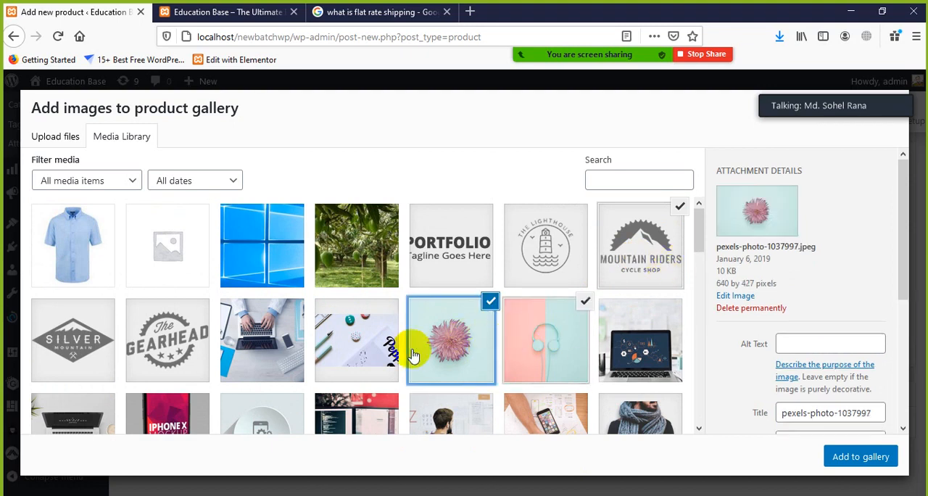
left_click(858, 456)
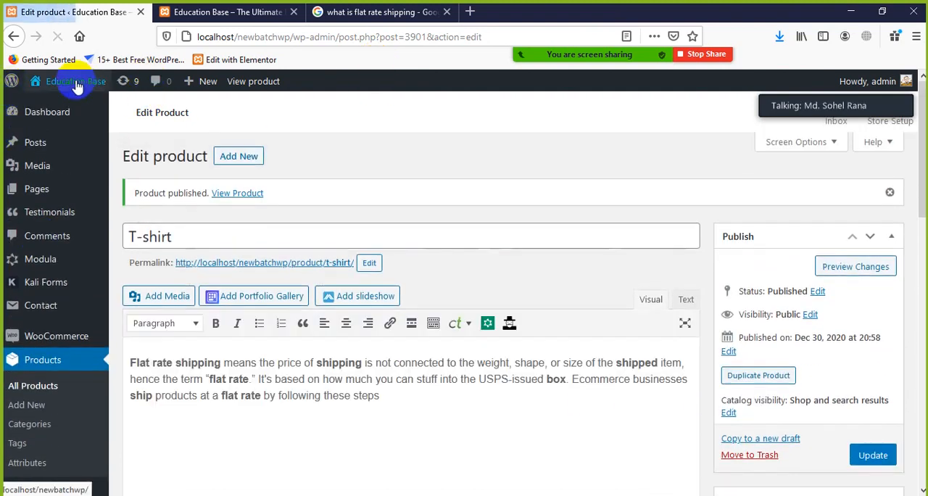
Step: Close the Google search and Education Base site tabs, and open the store in a new tab
left_click(446, 11)
left_click(294, 12)
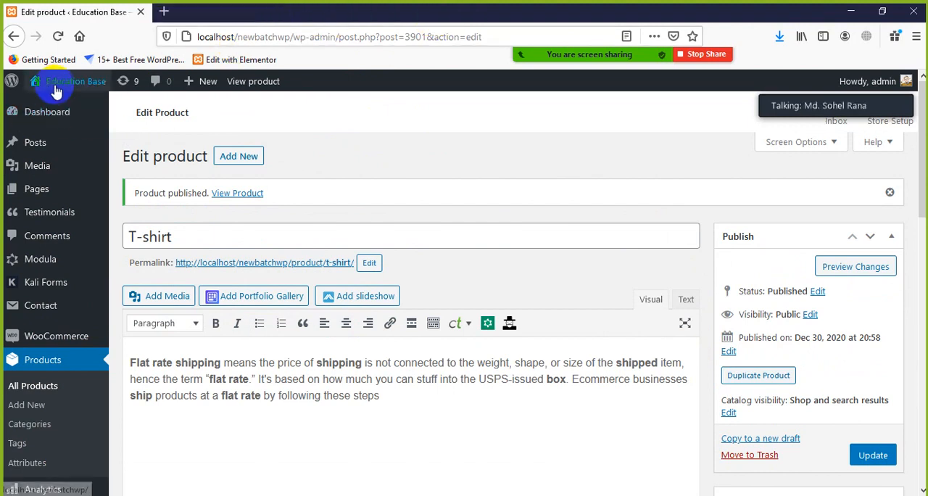
mouse_move(56, 94)
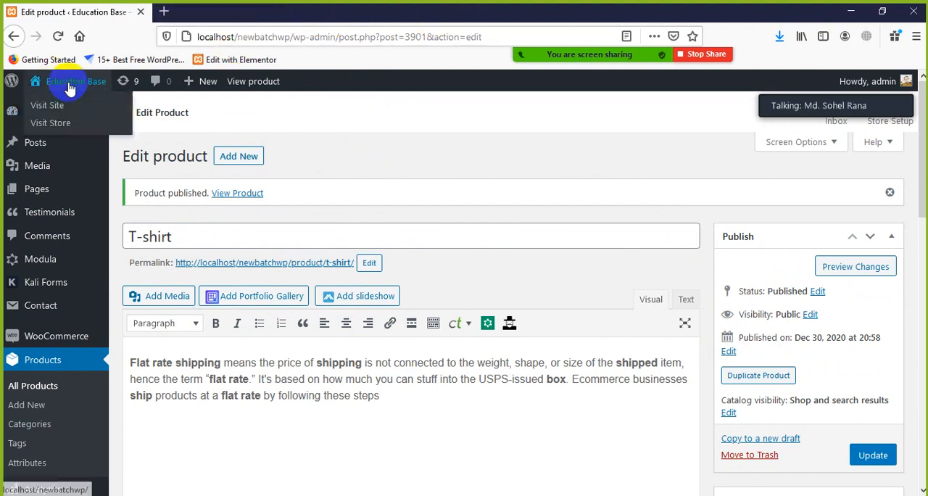
middle_click(42, 129)
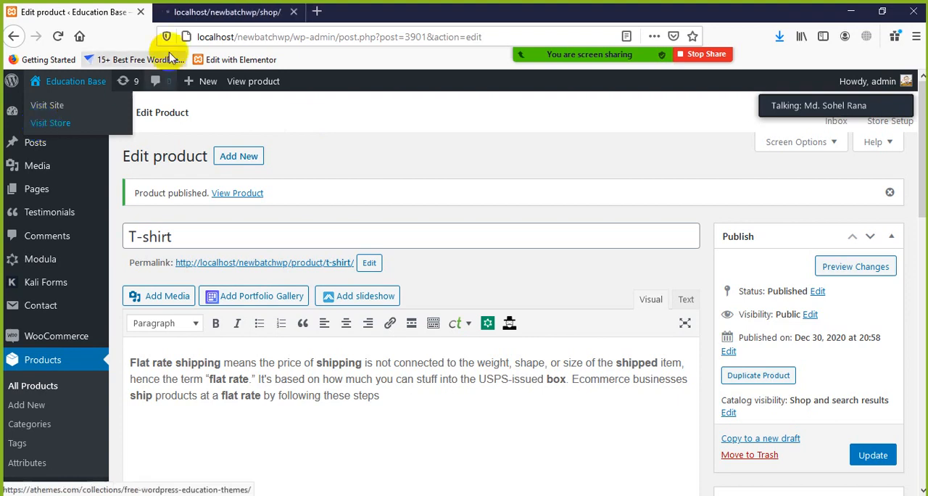
left_click(210, 12)
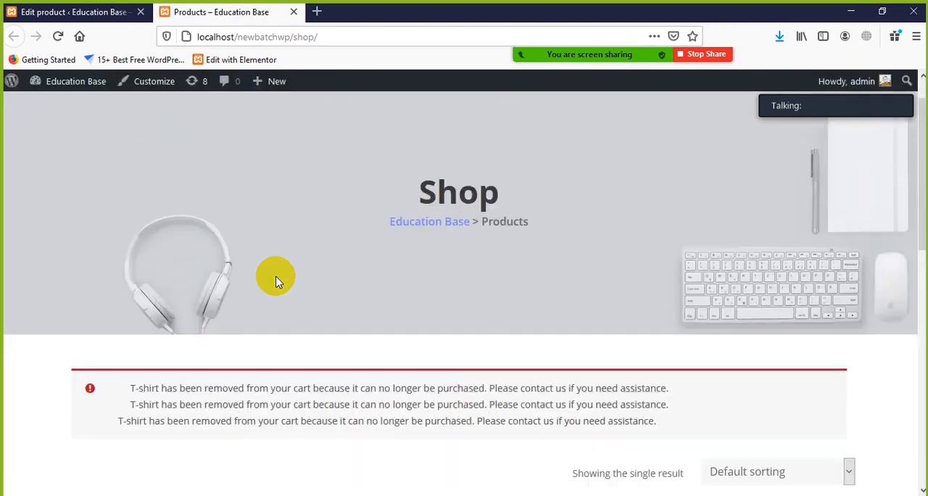
Step: Look over the T-shirt listing on the Shop page and add the T-shirt to the cart
scroll(279, 282, "down", 6)
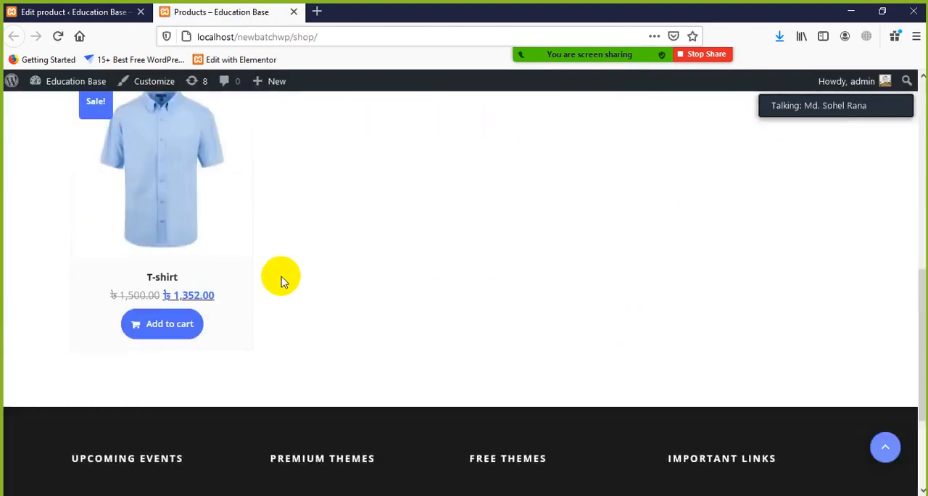
scroll(279, 279, "up", 2)
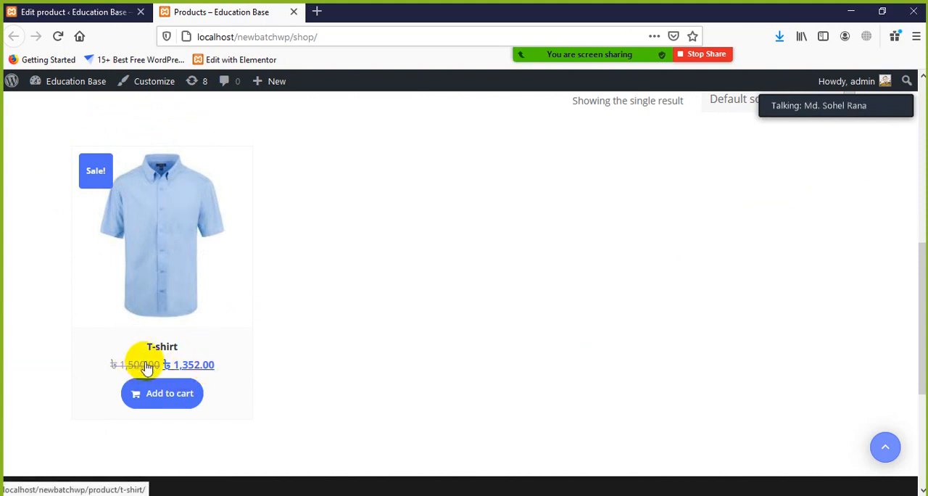
scroll(317, 324, "up", 2)
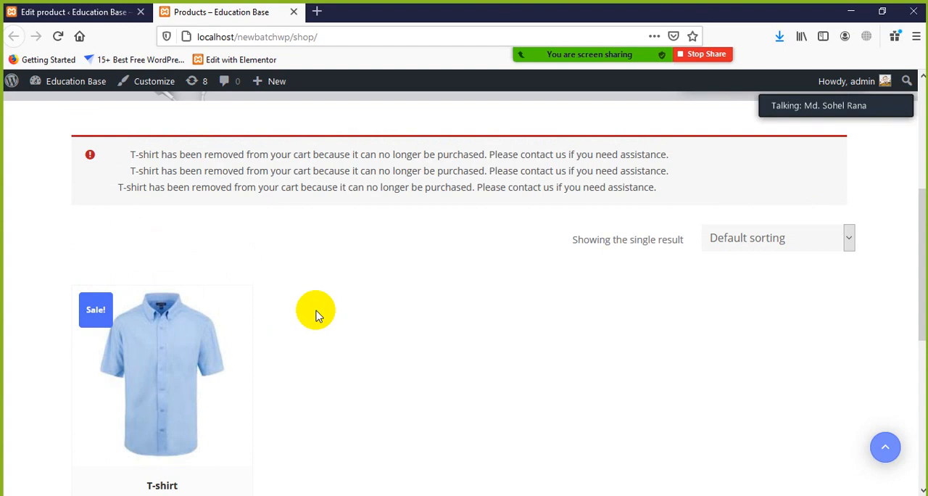
scroll(316, 315, "down", 3)
left_click(156, 330)
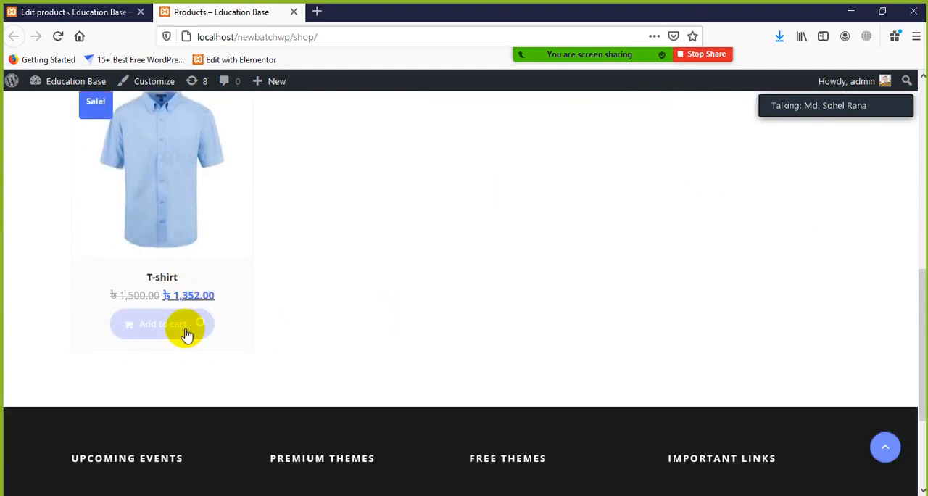
Step: Open the cart from the T-shirt listing and look over its item row and coupon code field
scroll(173, 189, "up", 1)
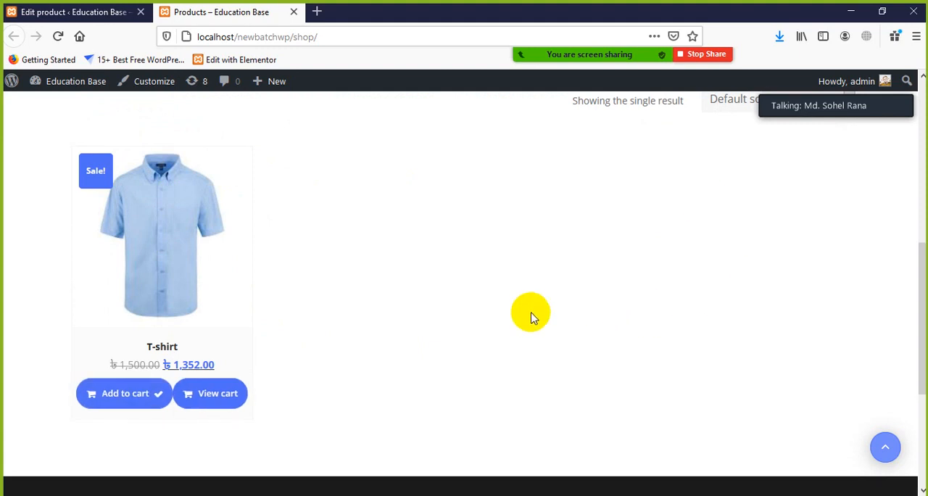
left_click(222, 394)
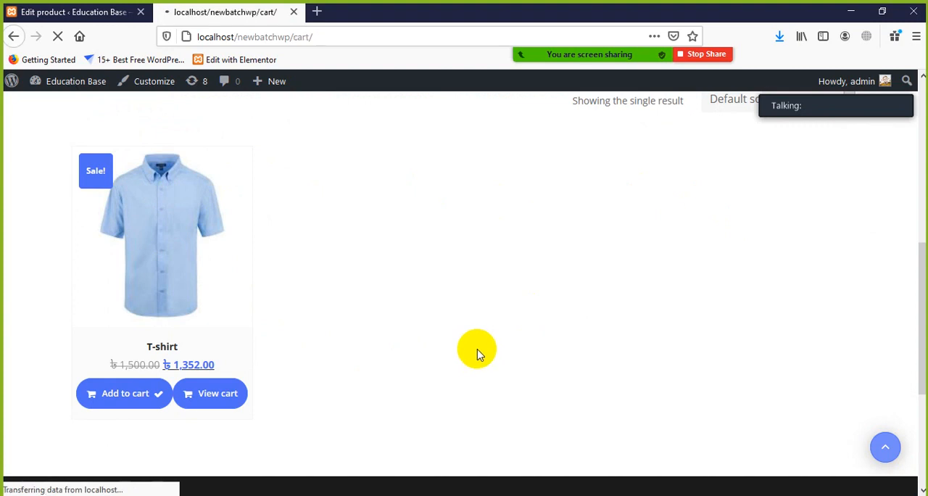
scroll(429, 332, "down", 3)
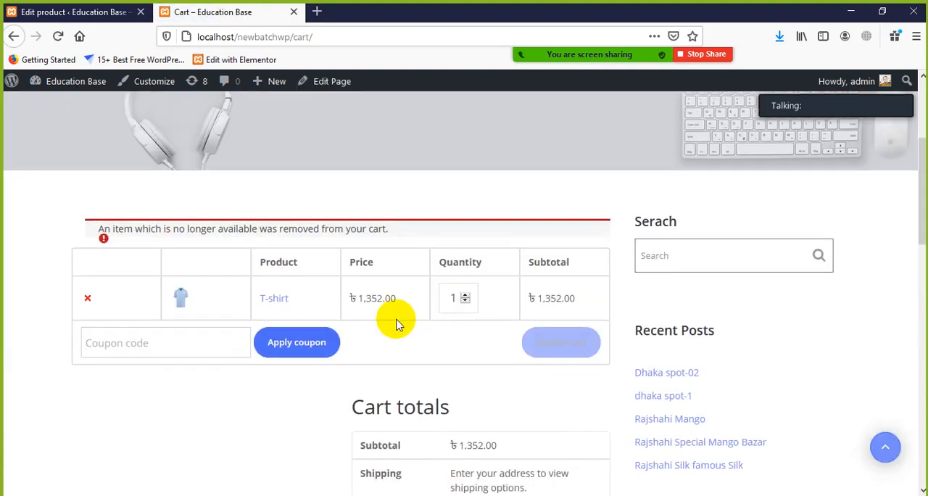
left_click(173, 339)
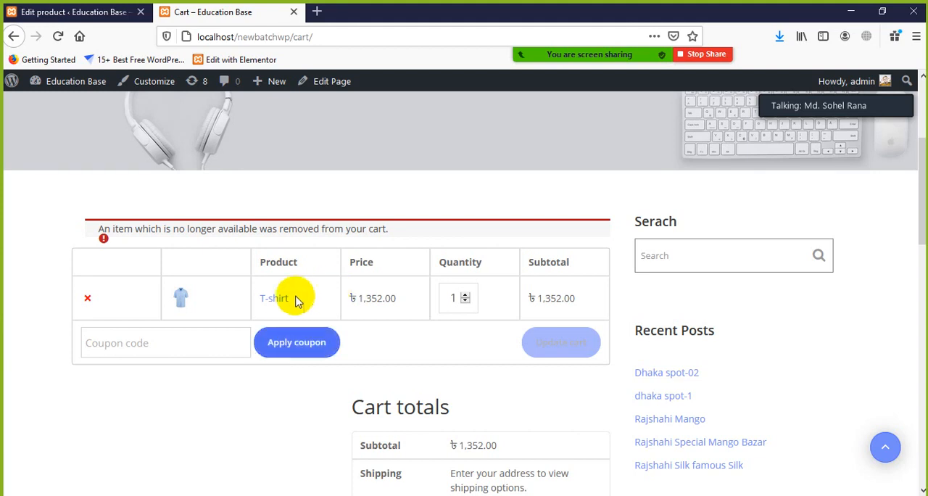
Step: Examine the subtotal, shipping and total rows of the cart totals
scroll(383, 342, "down", 3)
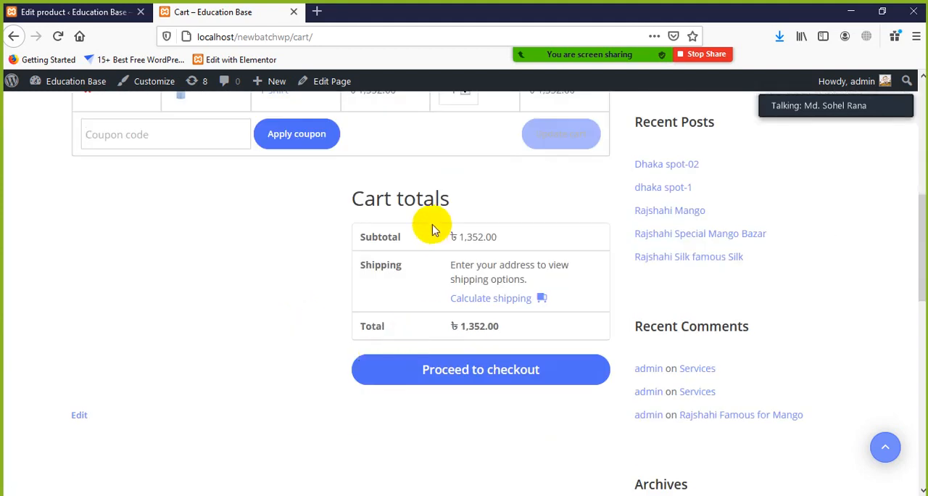
left_click(416, 199)
double_click(369, 235)
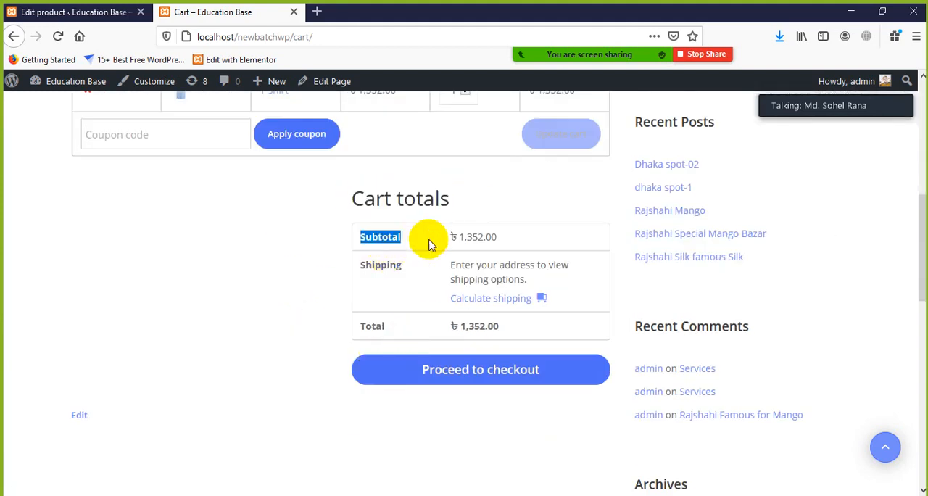
left_click(519, 243)
left_click_drag(520, 244, 449, 234)
left_click(387, 263)
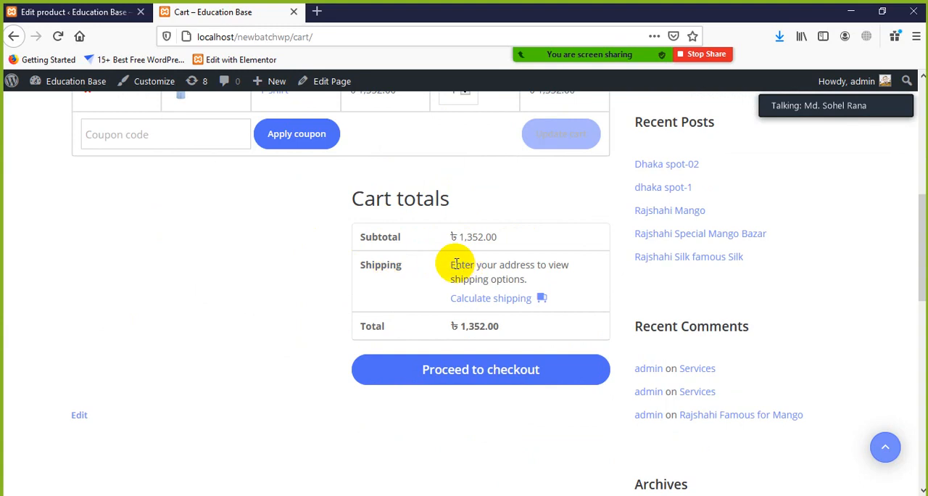
left_click_drag(445, 265, 493, 280)
left_click(449, 319)
left_click_drag(366, 326, 526, 334)
left_click(477, 394)
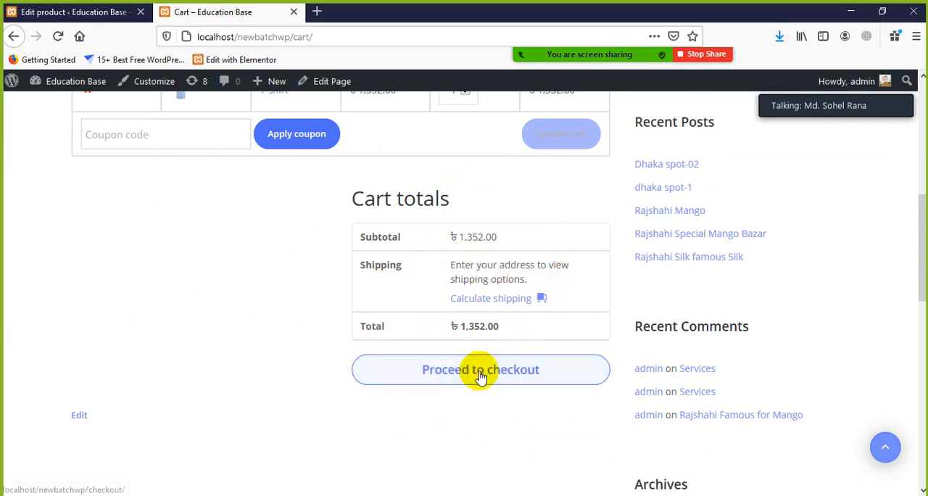
Step: Proceed to checkout from the cart and bring up the billing details form
left_click(478, 371)
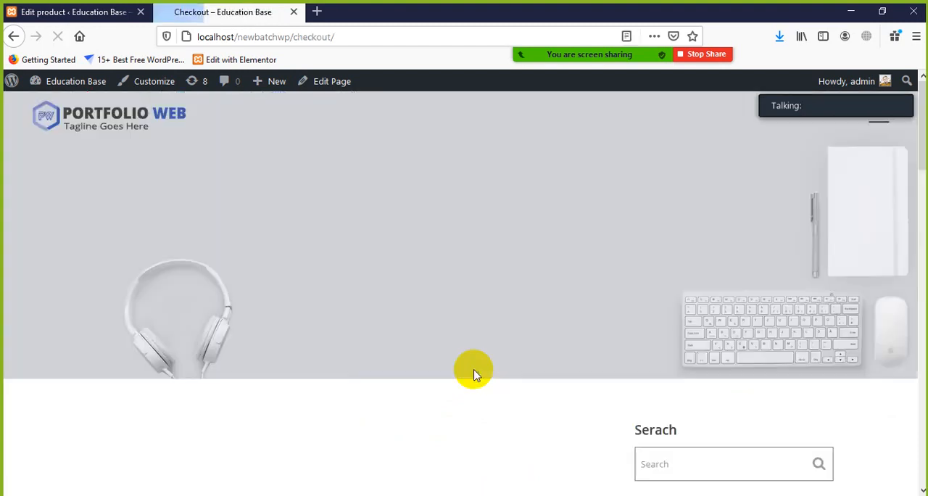
scroll(456, 319, "down", 3)
scroll(455, 319, "down", 1)
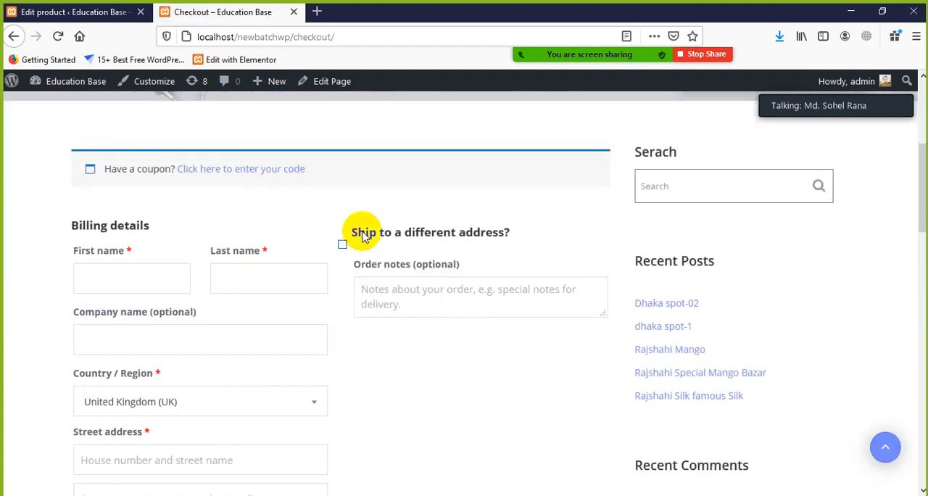
scroll(272, 205, "down", 2)
scroll(269, 208, "up", 1)
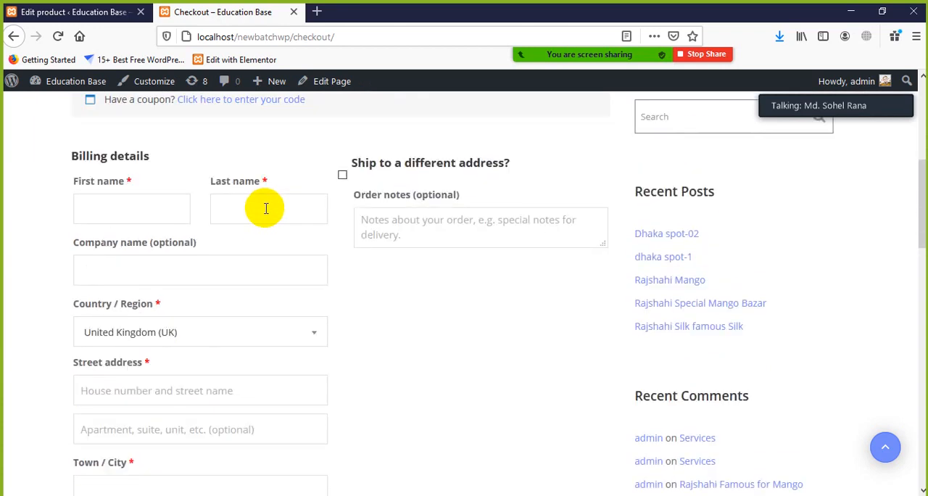
Step: Go through the checkout billing fields, from the name and company through the country list and address to phone and email
left_click(137, 208)
left_click(257, 208)
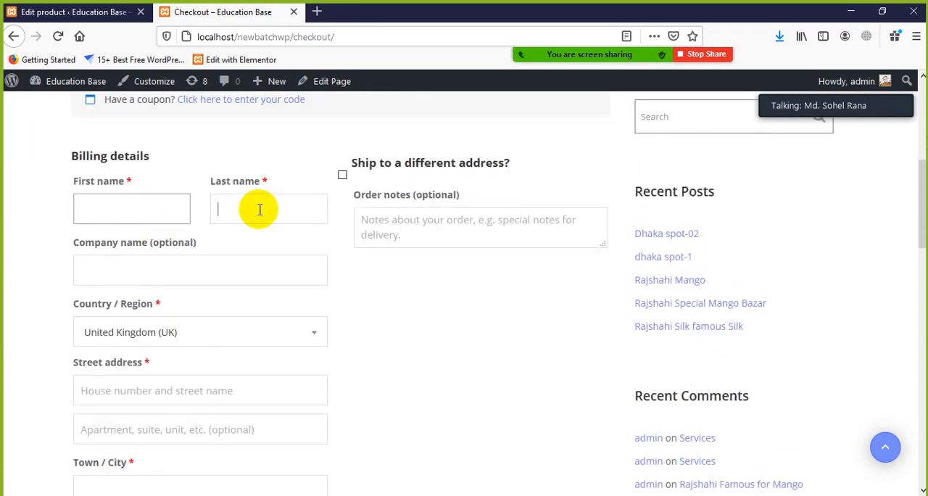
left_click(144, 269)
scroll(178, 267, "down", 2)
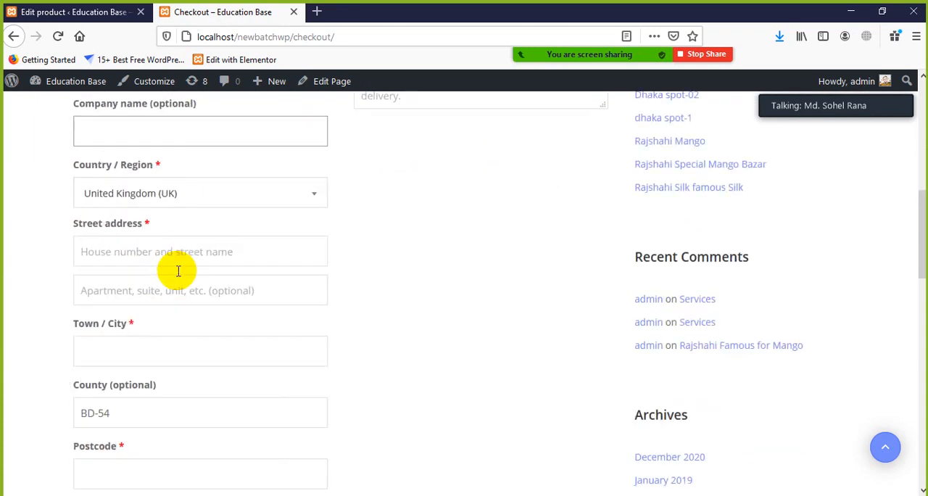
left_click(174, 203)
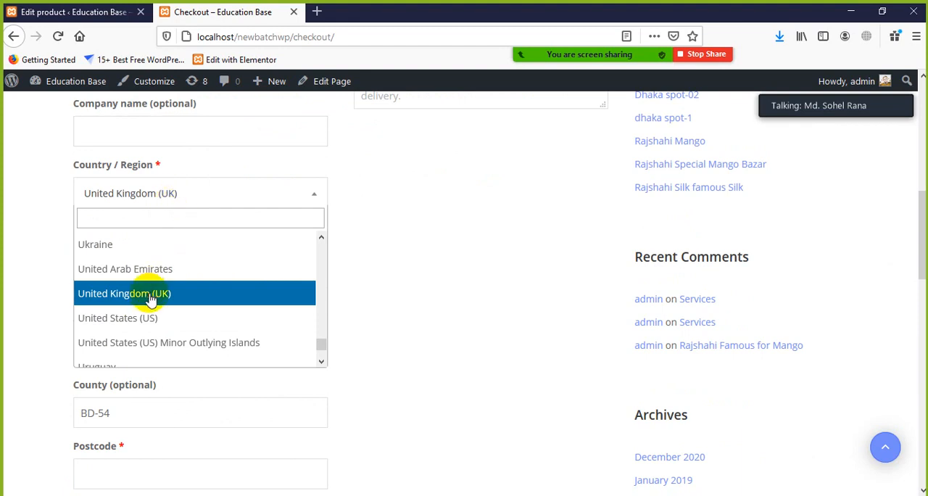
left_click_drag(1, 266, 1, 292)
scroll(50, 342, "down", 1)
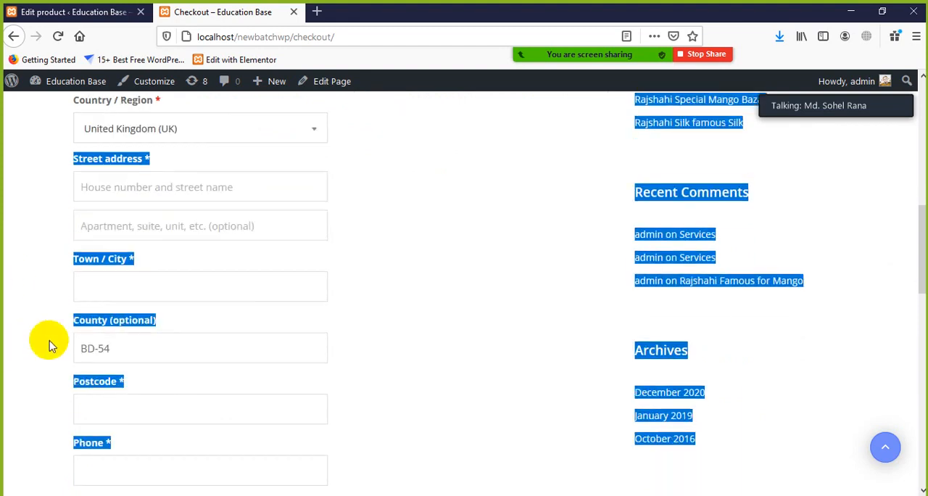
left_click(150, 217)
left_click(120, 282)
scroll(134, 344, "down", 2)
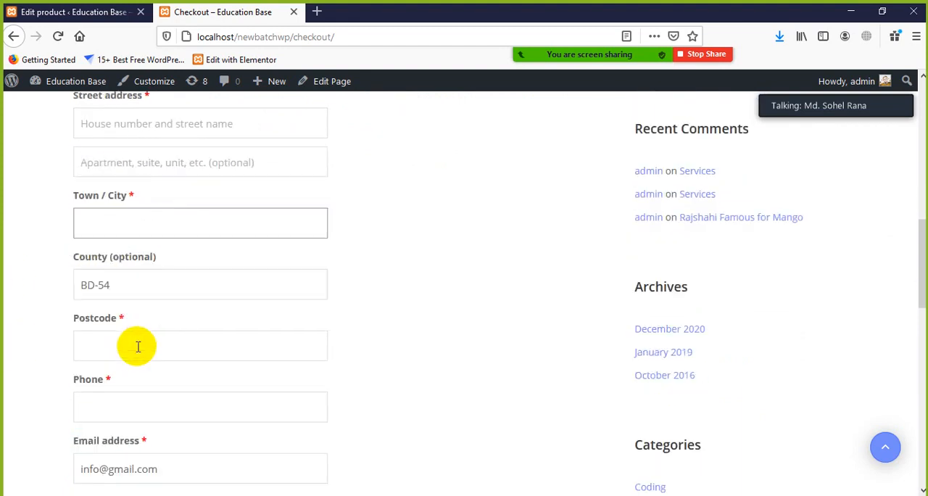
left_click(131, 272)
left_click(119, 316)
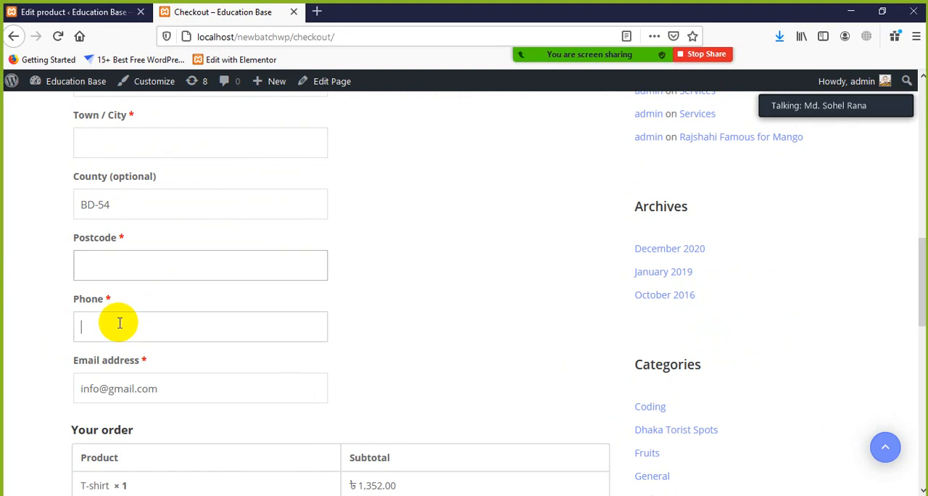
scroll(166, 331, "down", 1)
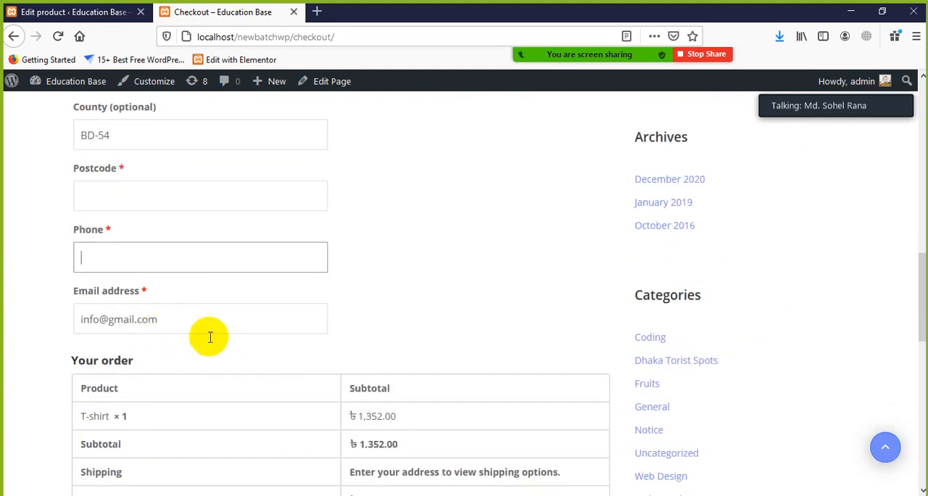
Step: Review the order summary, the direct bank transfer and cash on delivery options, and the order placement area
scroll(209, 335, "down", 3)
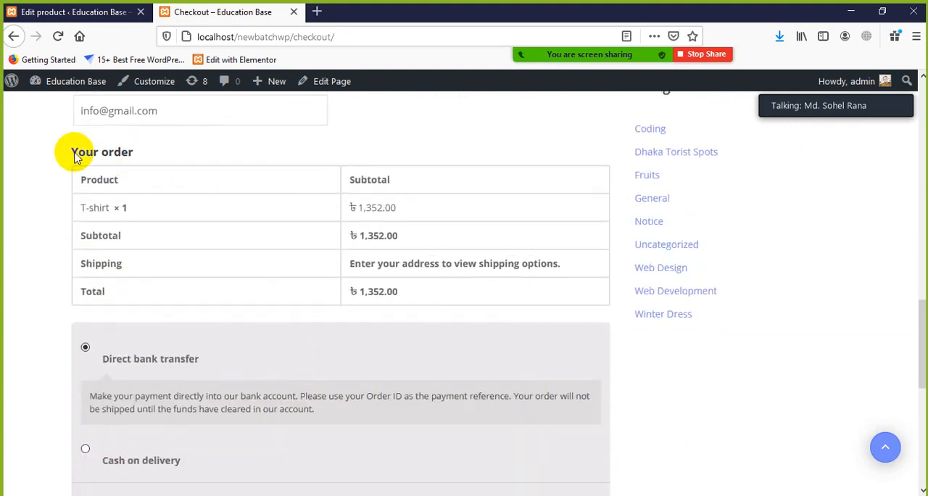
left_click_drag(66, 149, 195, 160)
left_click(210, 163)
left_click_drag(415, 208, 161, 216)
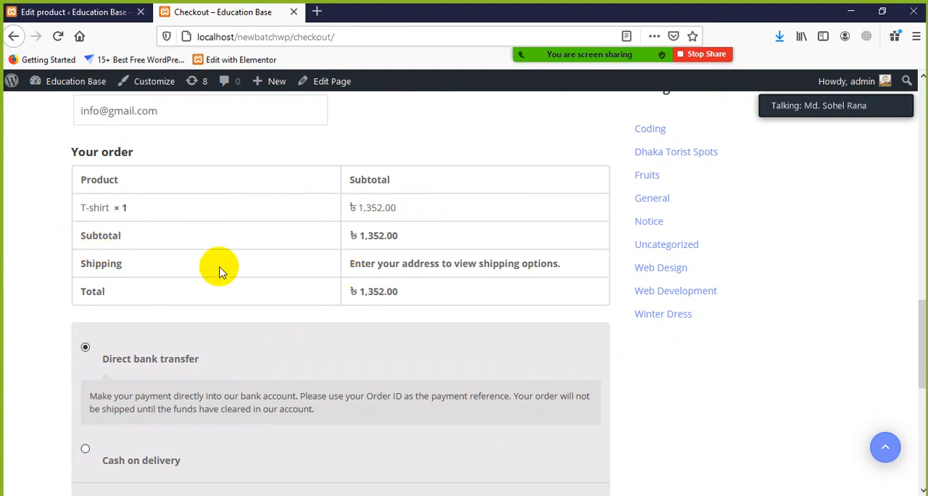
scroll(218, 333, "down", 4)
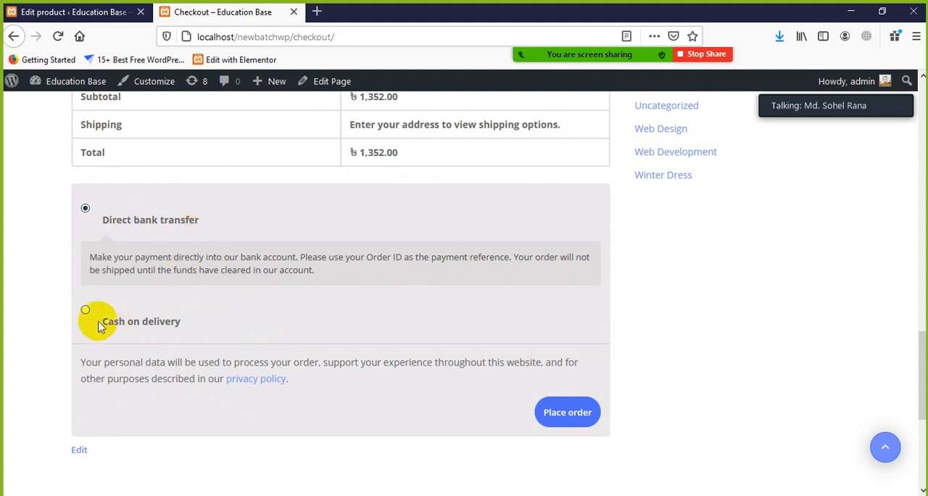
scroll(145, 391, "down", 2)
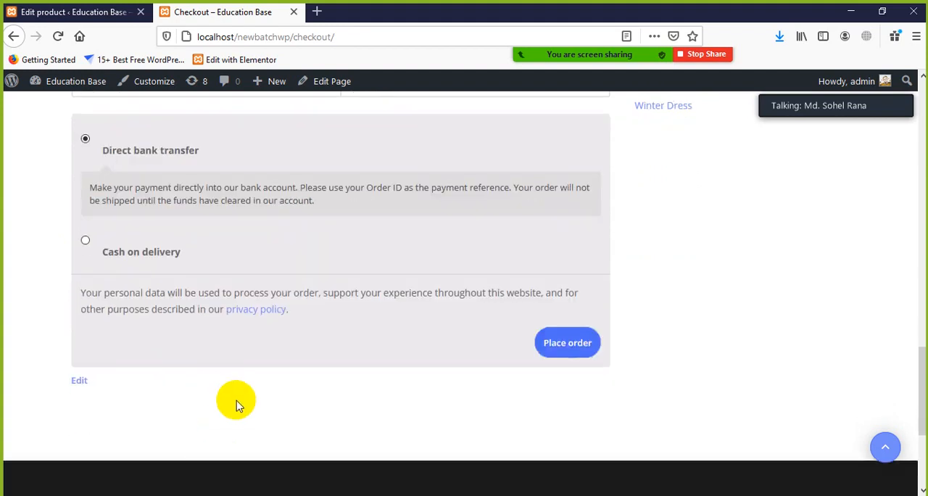
scroll(229, 400, "up", 4)
scroll(232, 396, "down", 4)
scroll(232, 391, "up", 20)
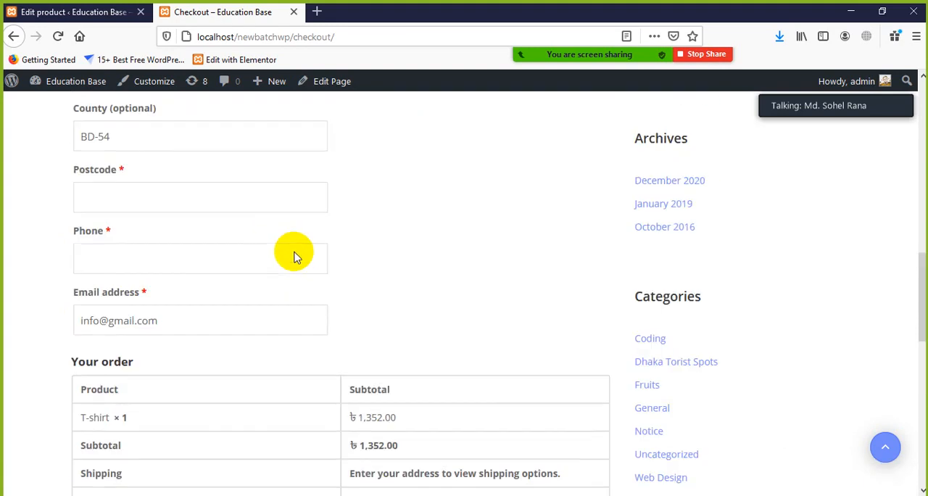
scroll(284, 282, "down", 20)
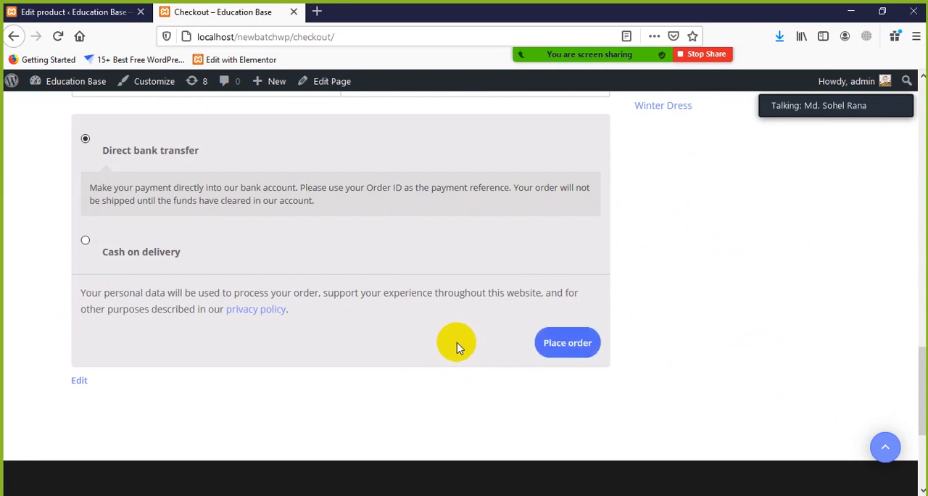
scroll(457, 345, "up", 6)
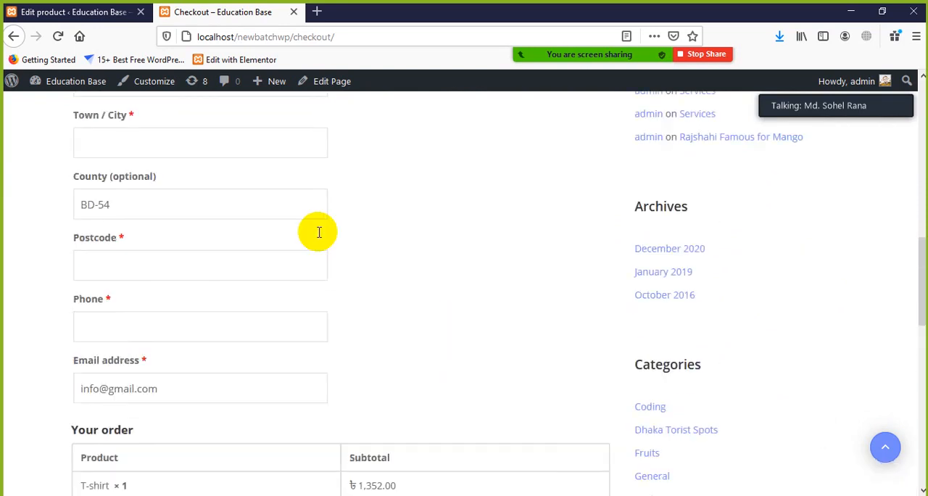
Step: Look over the WooCommerce admin submenu from the Edit product tab, and return to the beginning of the Checkout page
left_click(76, 13)
scroll(18, 362, "down", 2)
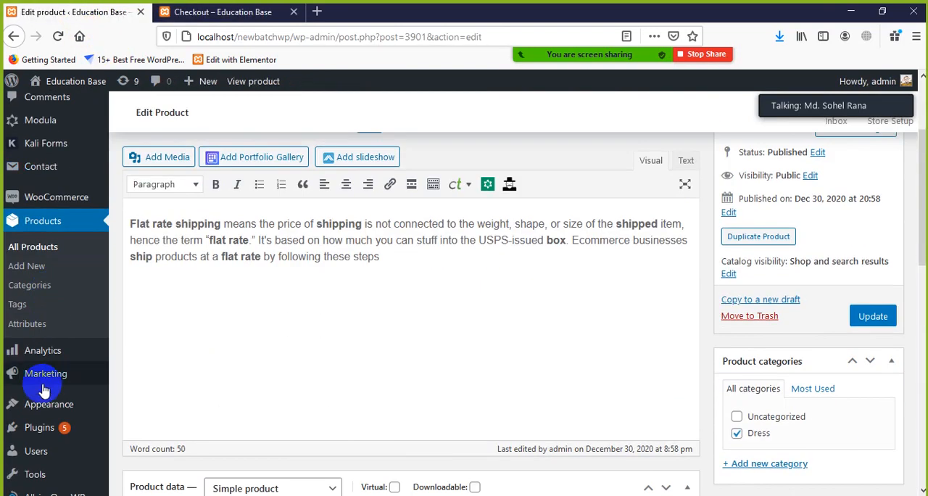
mouse_move(36, 200)
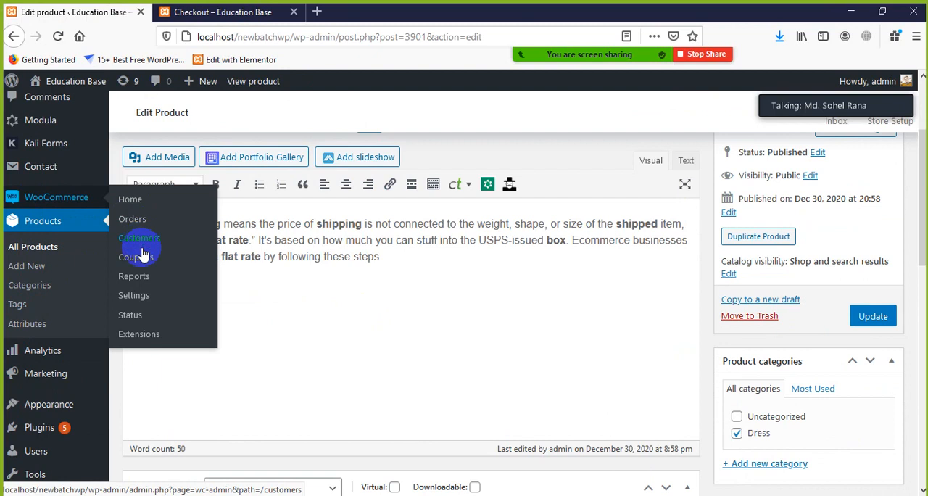
scroll(487, 352, "up", 3)
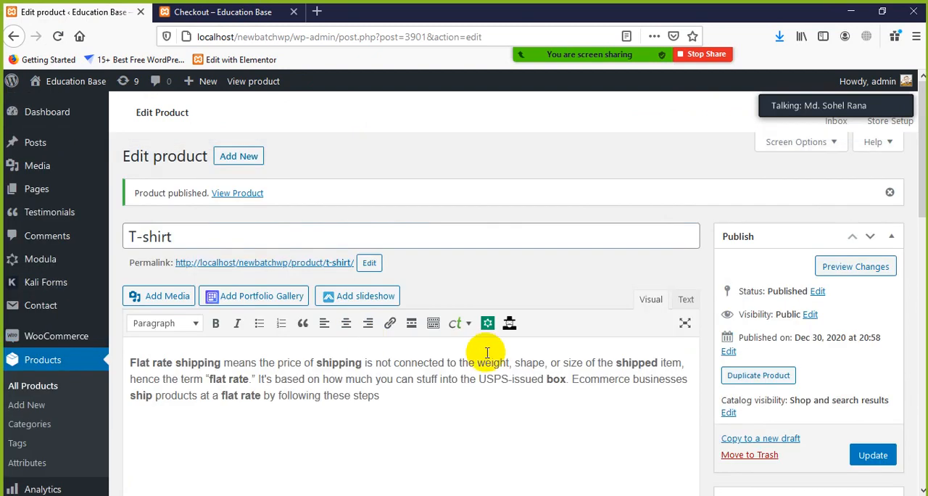
left_click(229, 11)
scroll(348, 242, "down", 1)
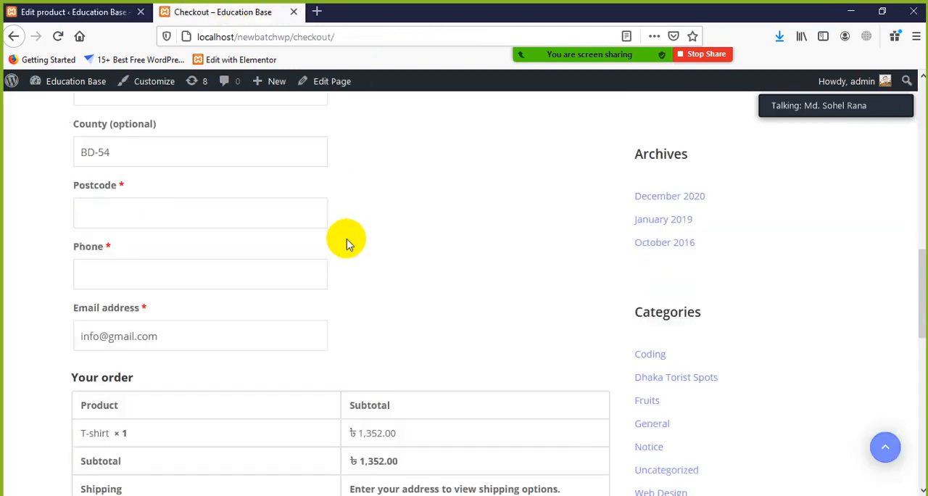
scroll(322, 227, "up", 10)
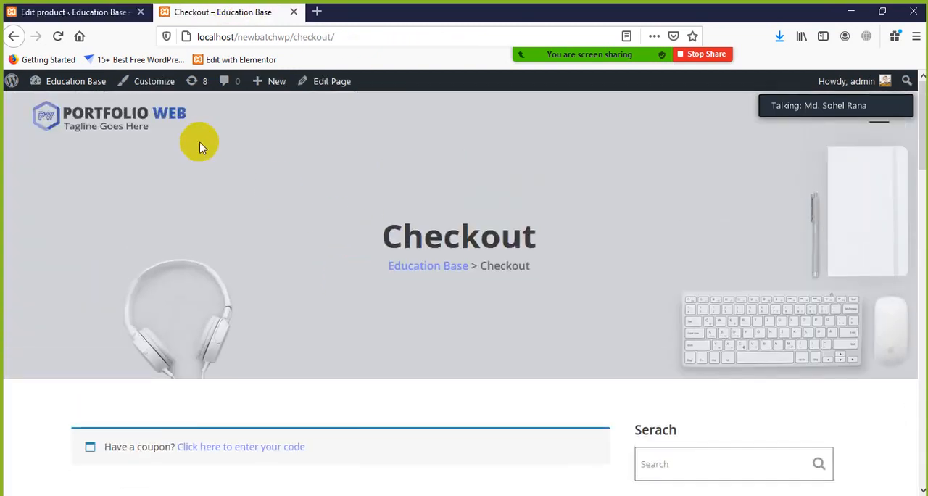
Step: Switch to the Zoom meeting chat, read the participant's message and close the chat
left_click(904, 27)
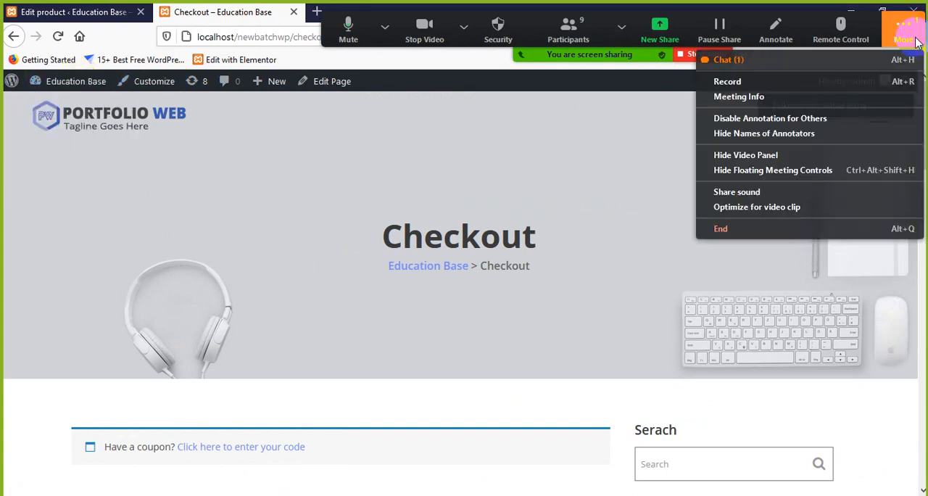
left_click(783, 63)
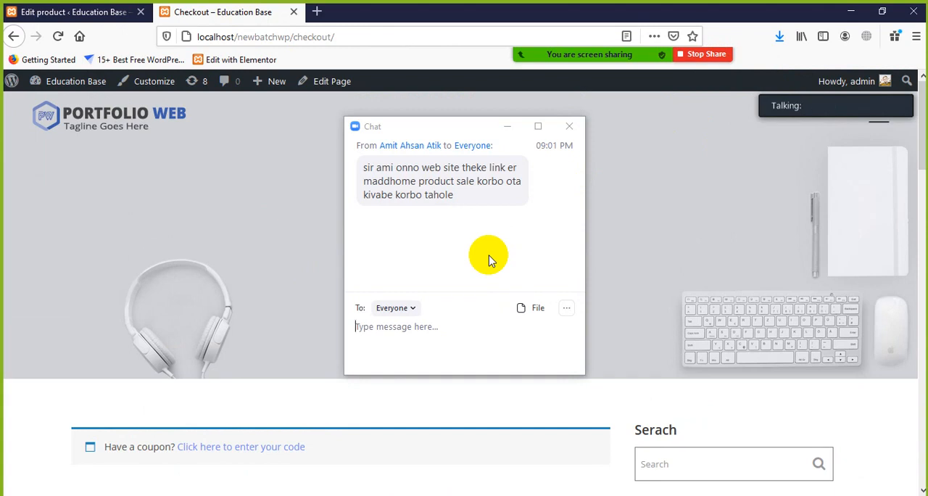
left_click(569, 126)
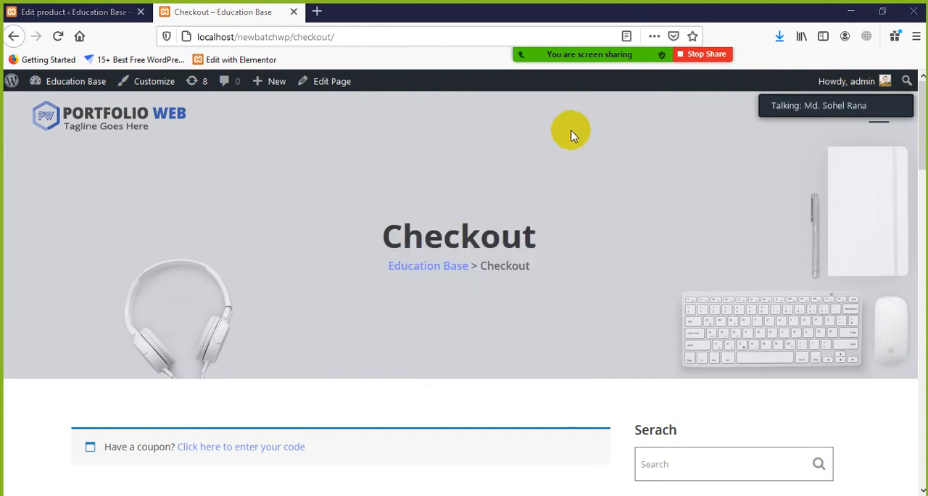
left_click(101, 13)
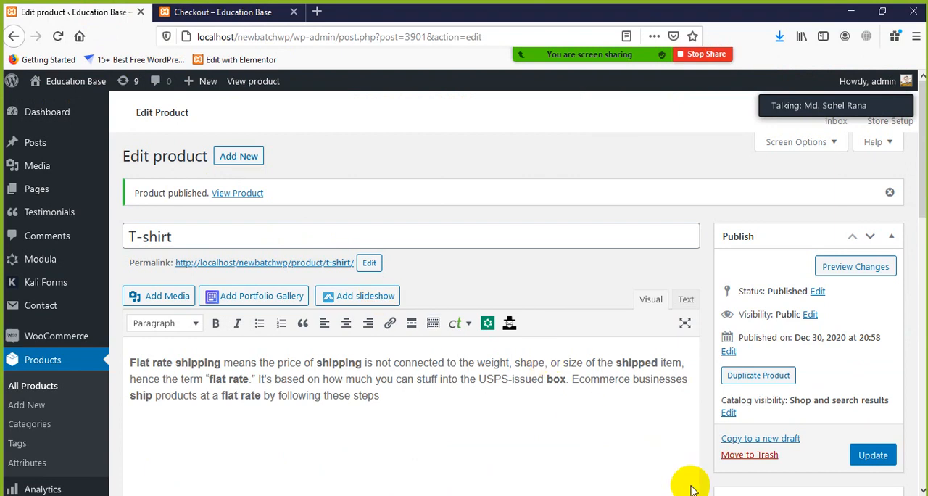
left_click(221, 21)
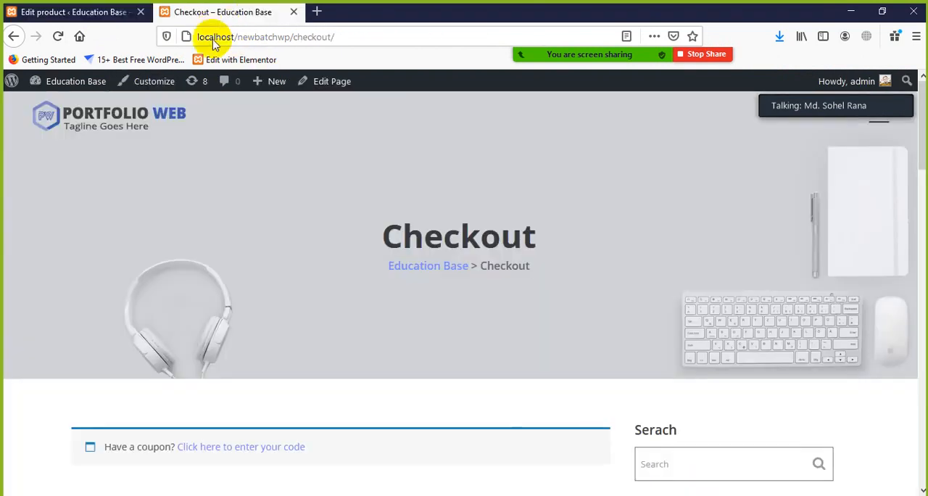
Step: Return to the Edit product page, open the WooCommerce home page there and open the site's front page in a new tab
left_click(110, 16)
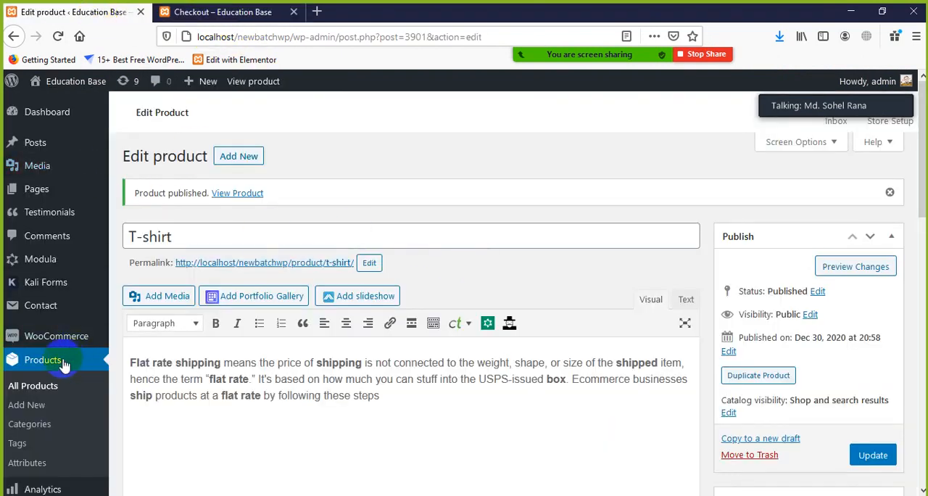
left_click(84, 346)
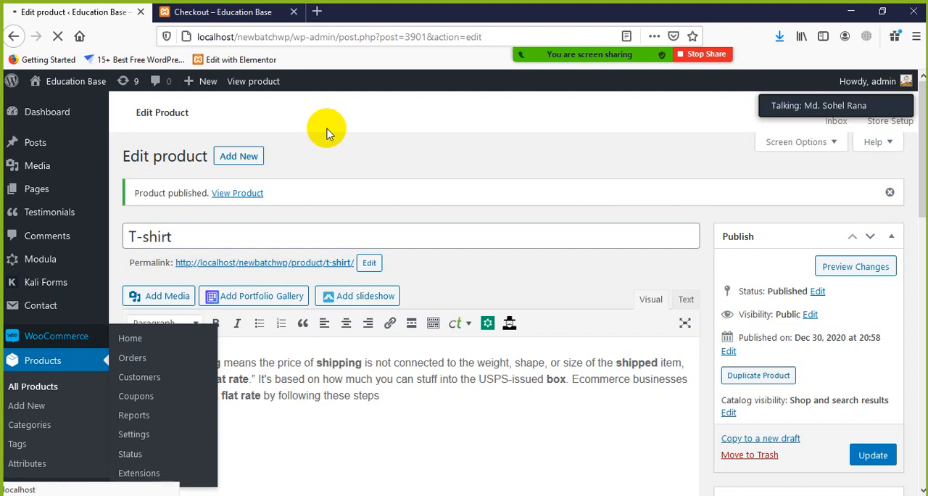
left_click(183, 17)
left_click(86, 14)
left_click(62, 88)
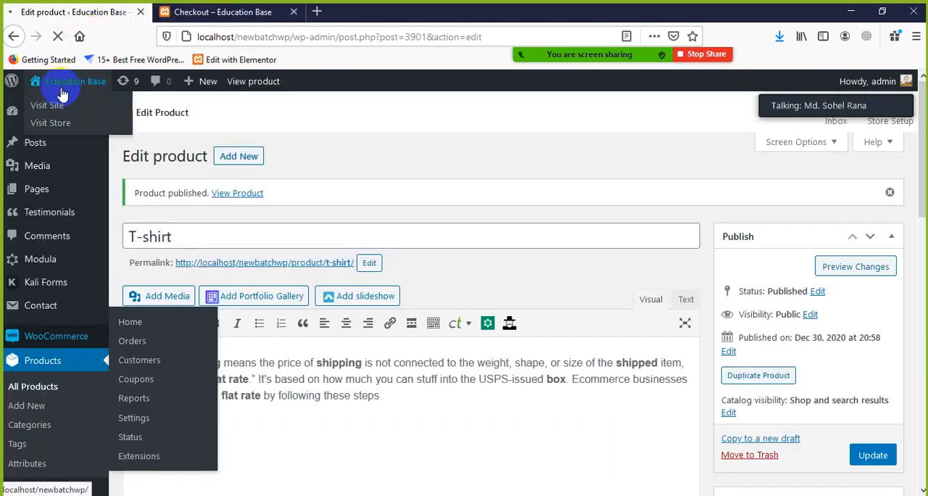
left_click(50, 108)
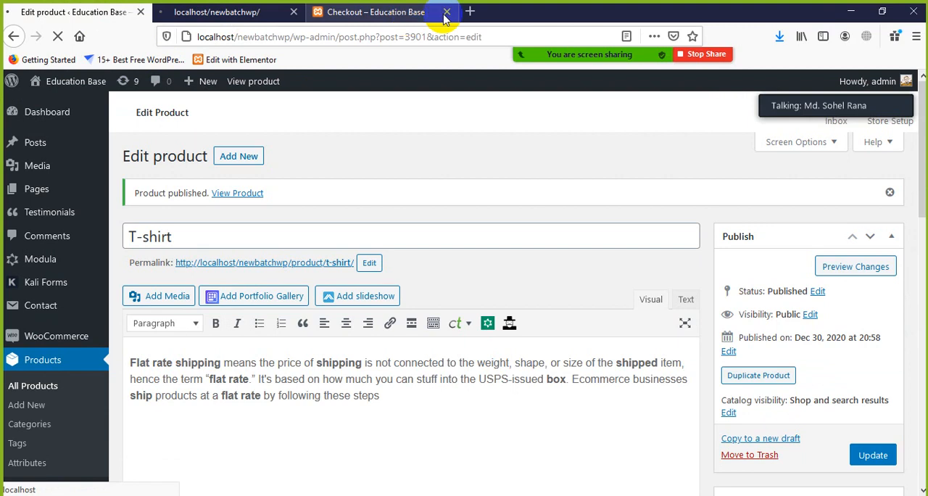
scroll(326, 353, "down", 10)
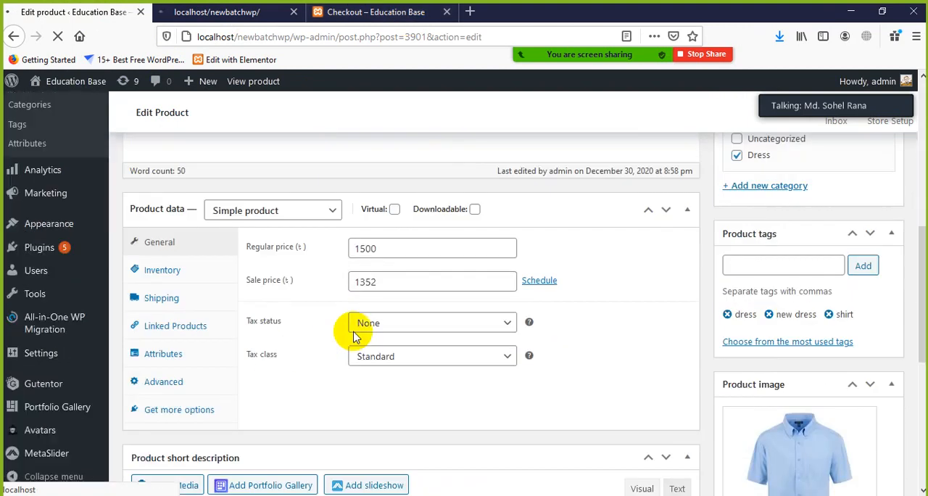
scroll(261, 333, "down", 2)
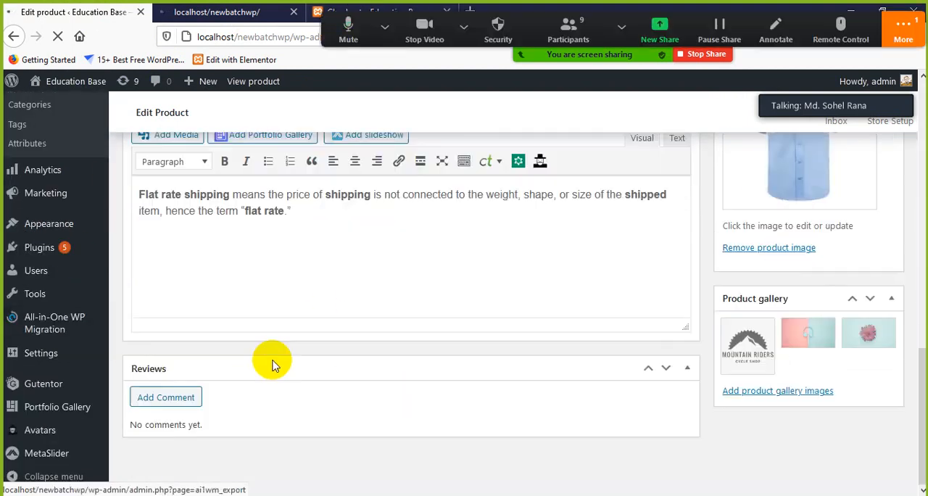
scroll(269, 356, "up", 5)
Step: Open the Zoom meeting chat, highlight the participant's "affiliate marketing" message and close the chat window
left_click(903, 29)
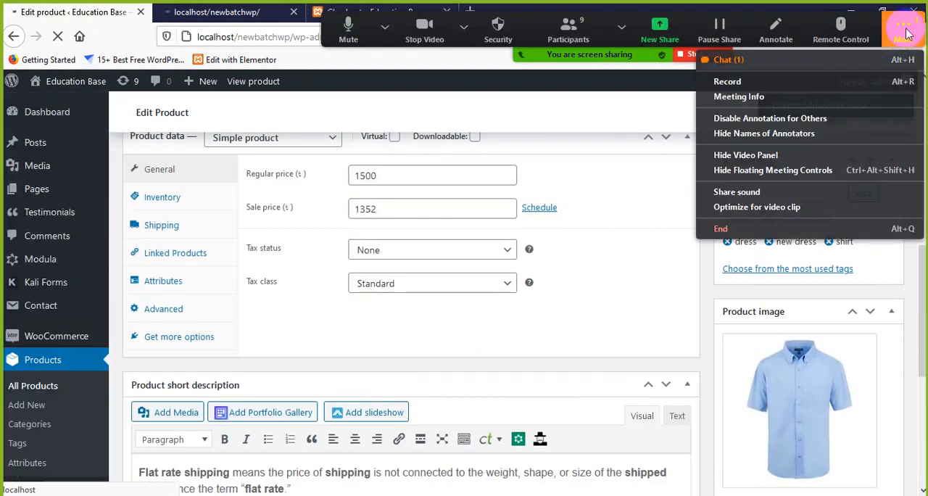
left_click(818, 58)
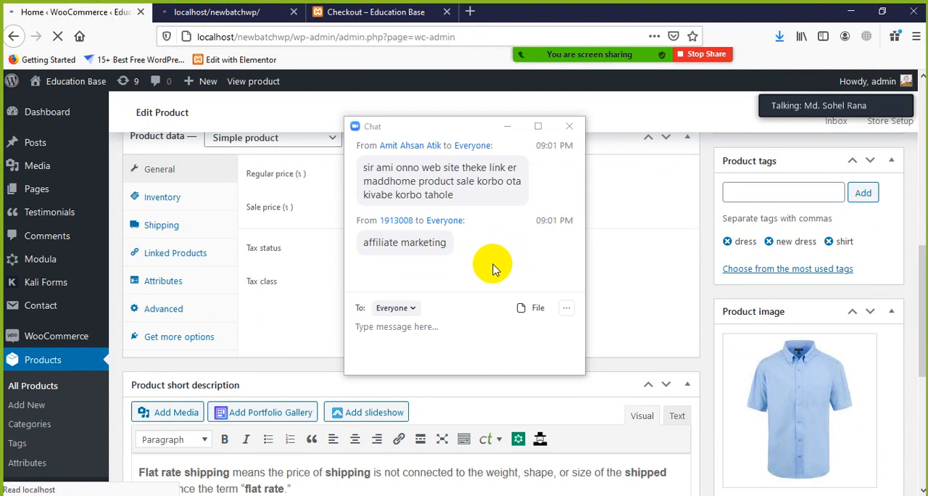
left_click_drag(450, 244, 381, 247)
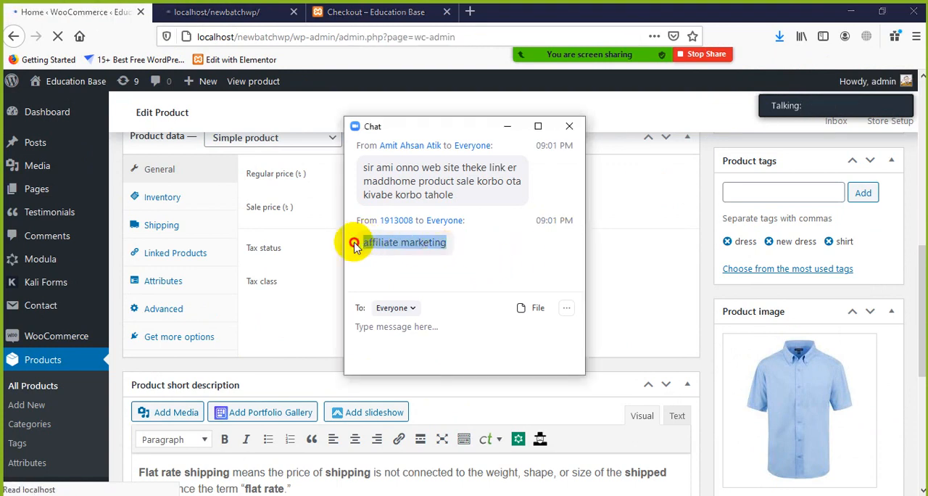
left_click(409, 328)
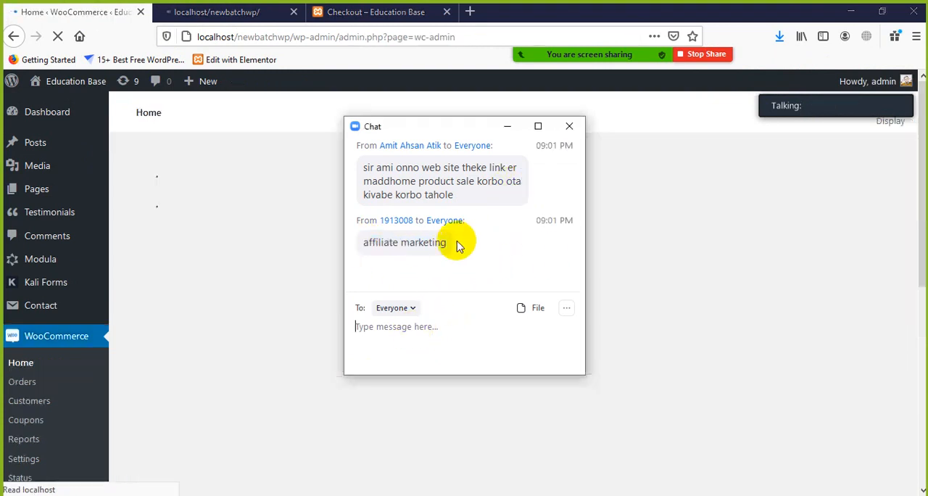
left_click(569, 127)
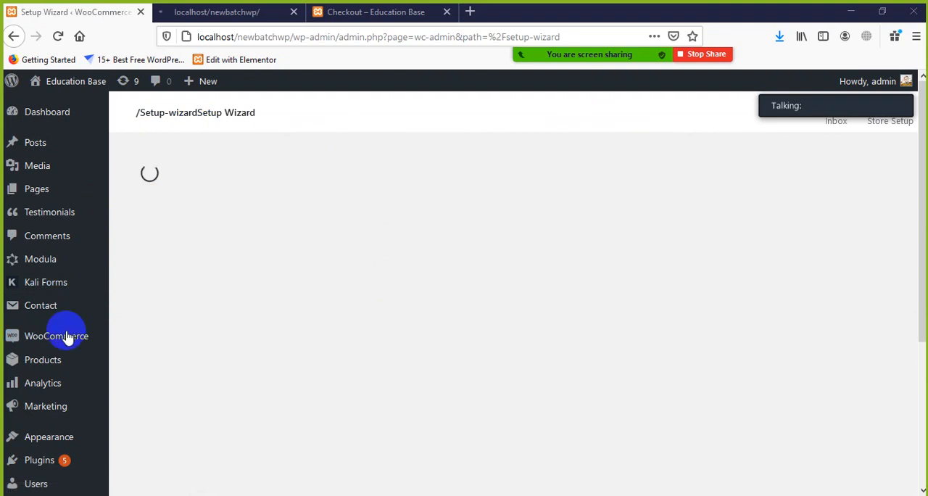
Step: Check the front page tab, and look over the Store Details form in the WooCommerce setup wizard
left_click(215, 12)
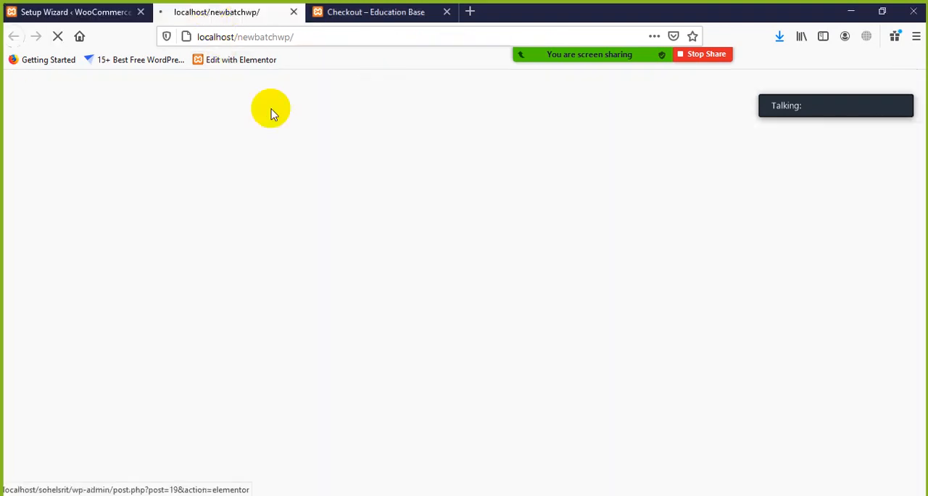
left_click(75, 13)
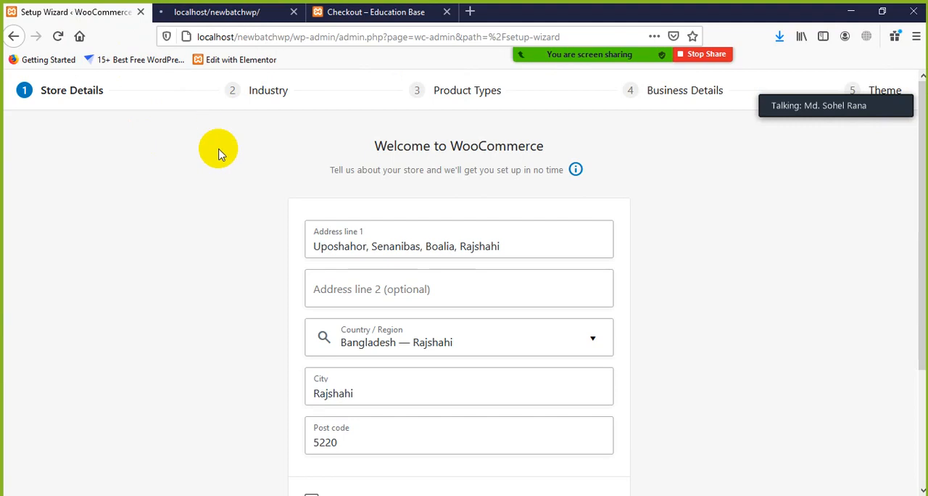
scroll(218, 150, "down", 3)
scroll(196, 177, "up", 3)
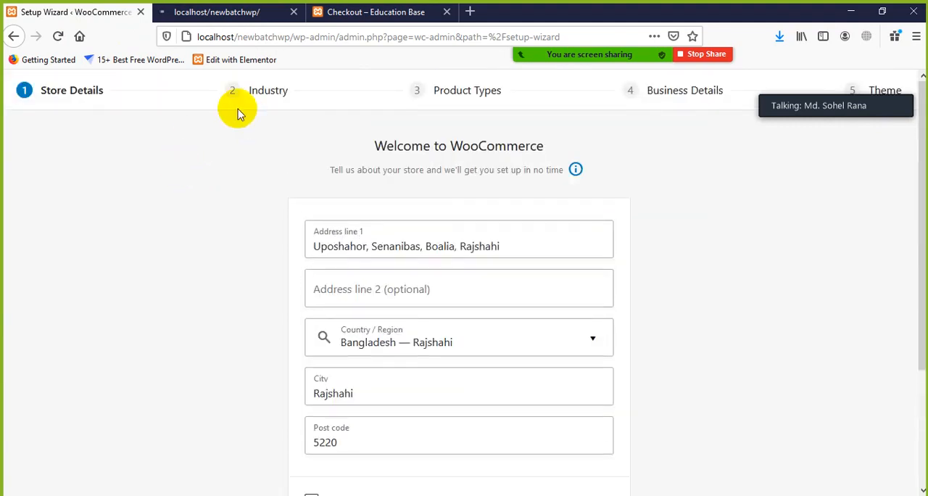
scroll(498, 183, "down", 3)
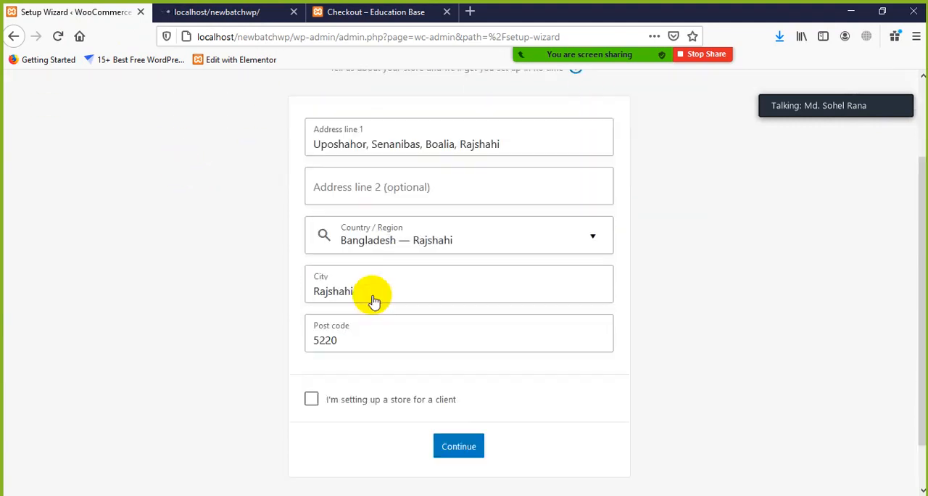
scroll(342, 347, "up", 3)
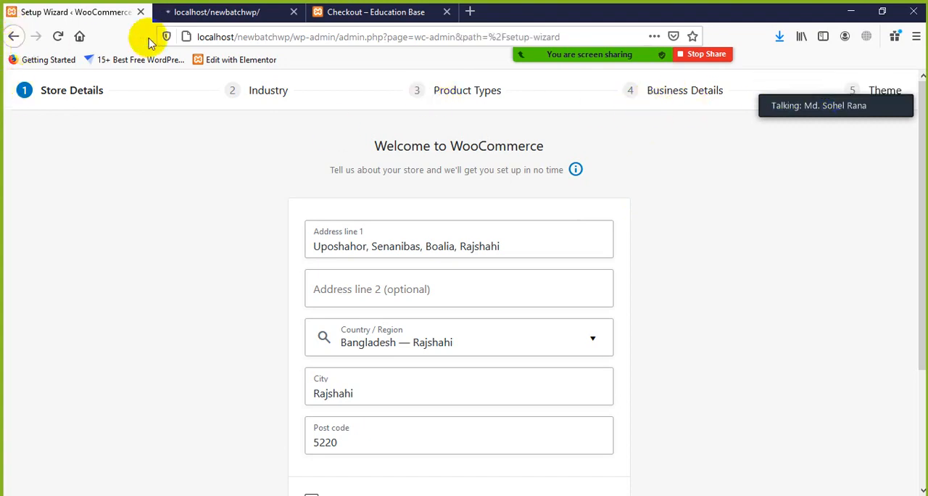
Step: Switch to the site's front page and open it in the theme Customizer
left_click(181, 12)
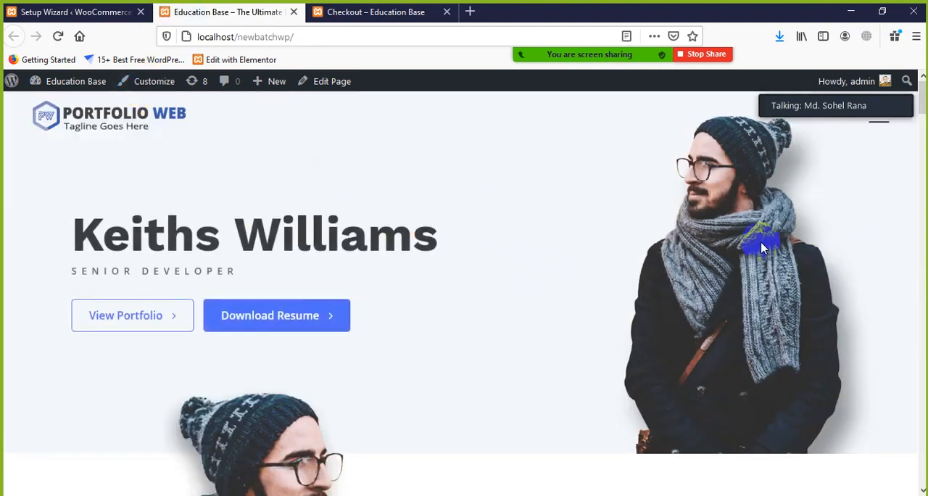
left_click(150, 84)
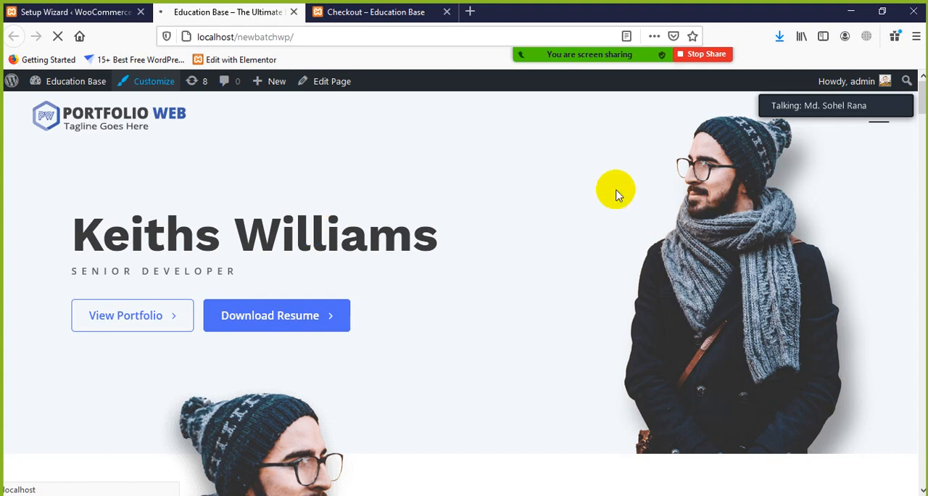
scroll(615, 193, "down", 10)
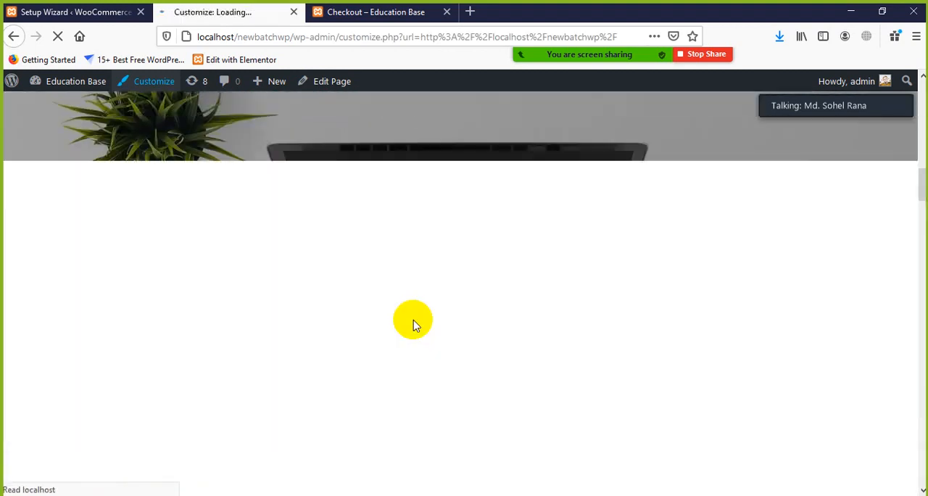
scroll(418, 322, "up", 10)
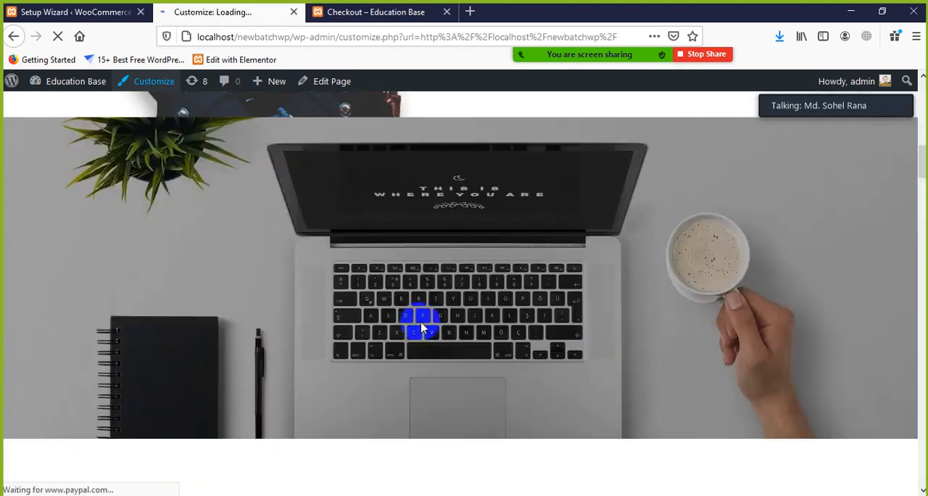
scroll(427, 324, "up", 2)
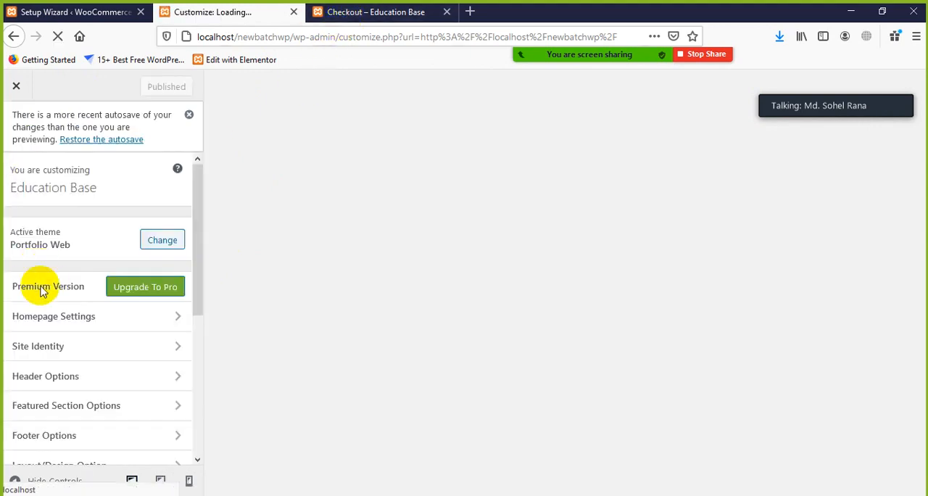
Step: Look through the Customizer's option sections, including the WooCommerce ones, and the homepage preview, and glance back at the setup wizard
scroll(41, 288, "down", 2)
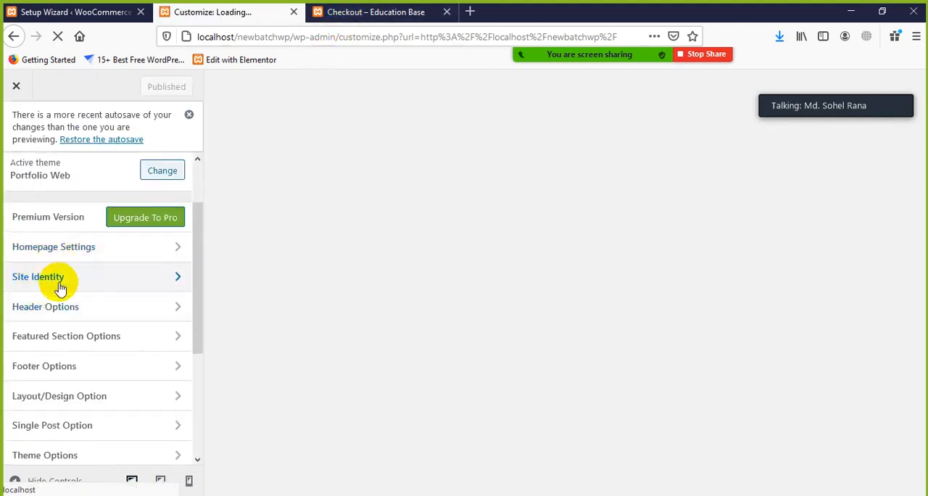
scroll(46, 315, "down", 5)
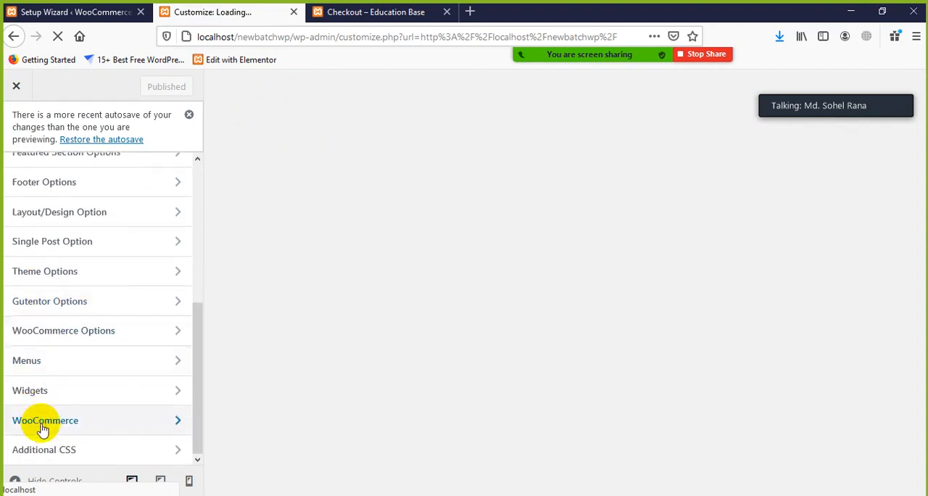
scroll(68, 333, "up", 7)
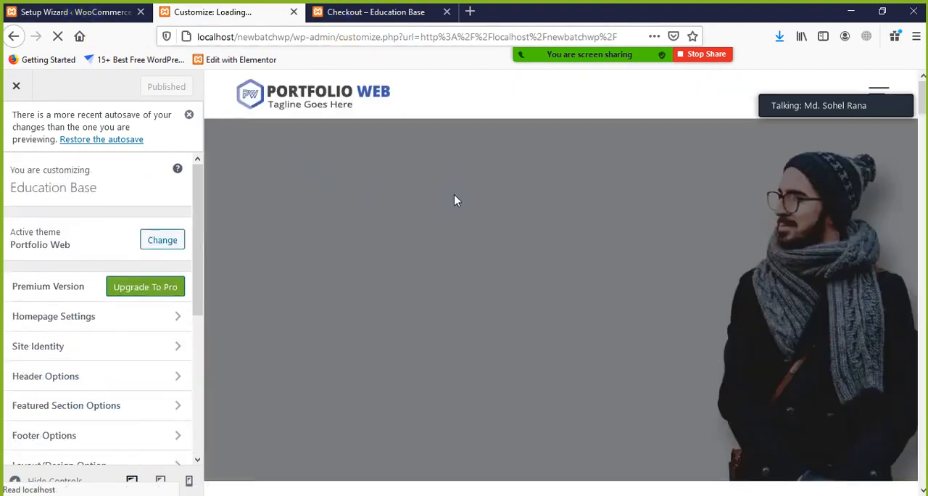
scroll(486, 258, "down", 10)
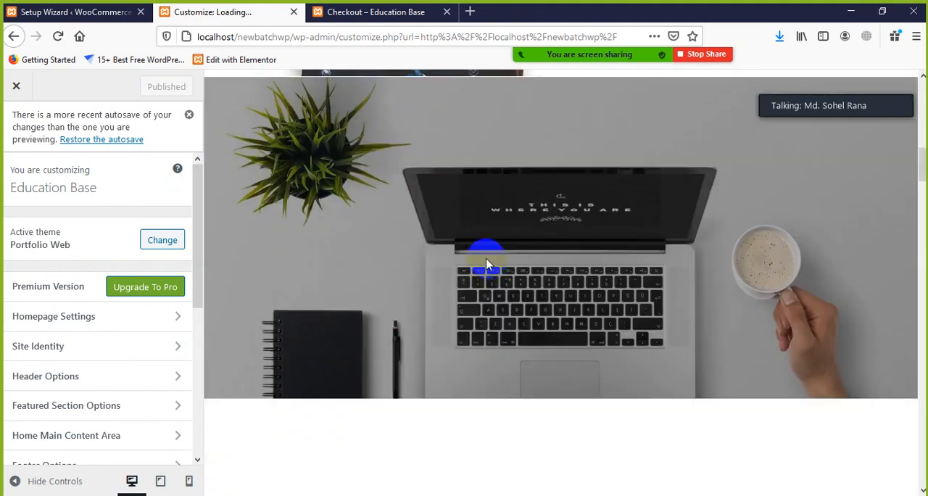
scroll(485, 258, "up", 10)
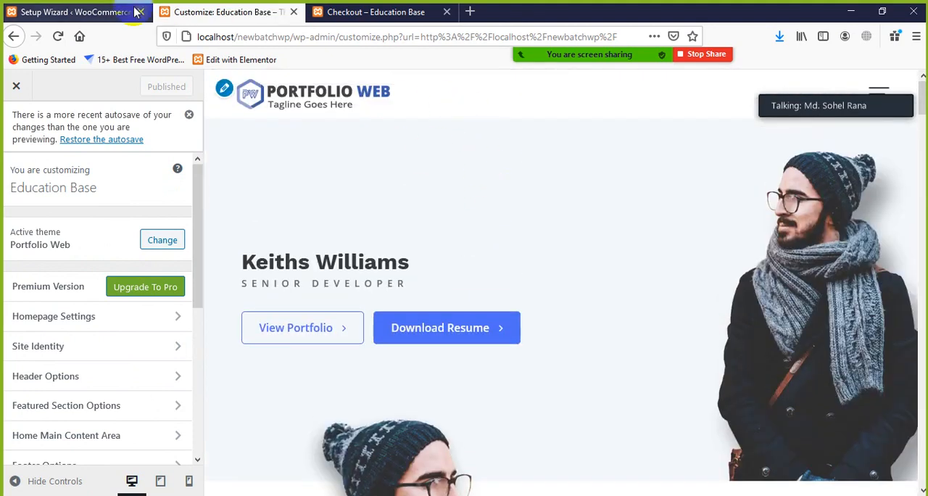
left_click(101, 12)
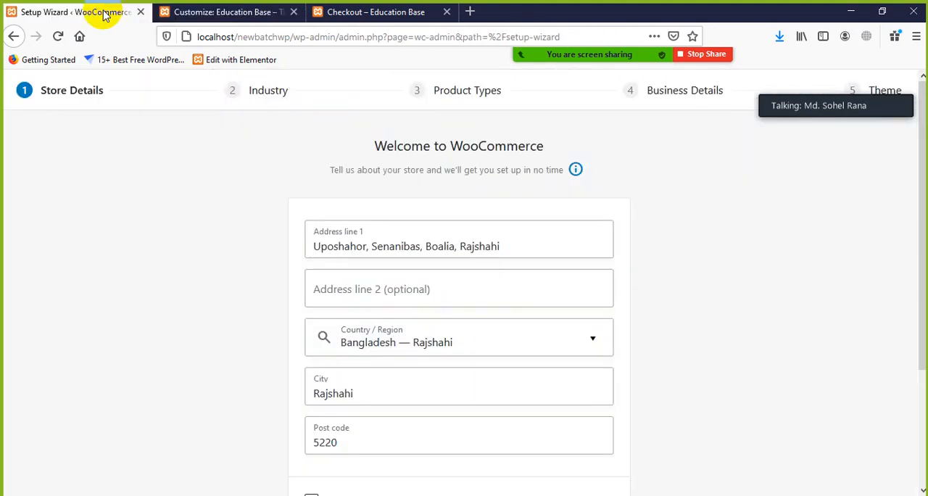
left_click(238, 12)
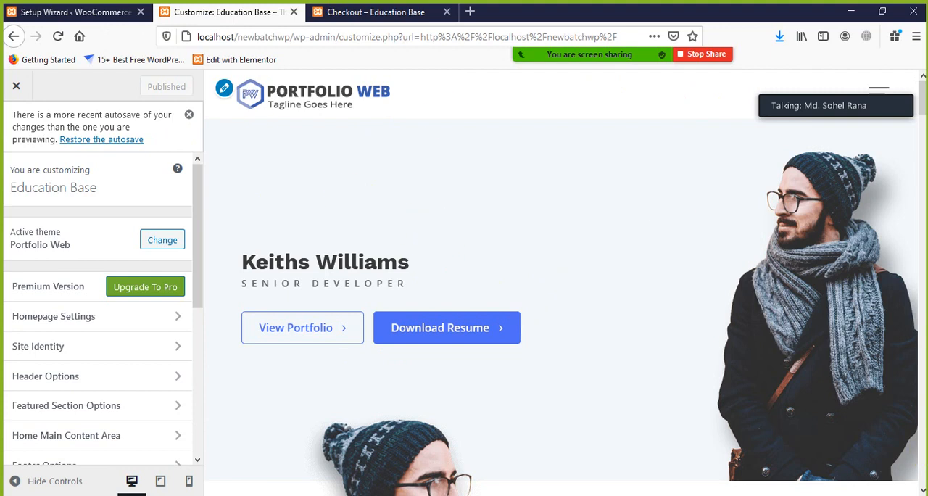
Step: Stop the Zoom screen share and show the hidden system tray icons over the meeting window
left_click(776, 494)
mouse_move(507, 5)
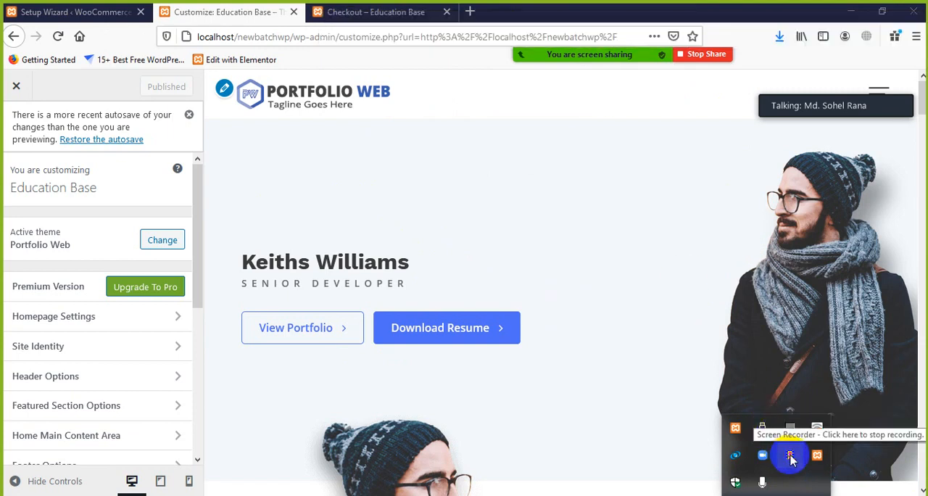
left_click(628, 245)
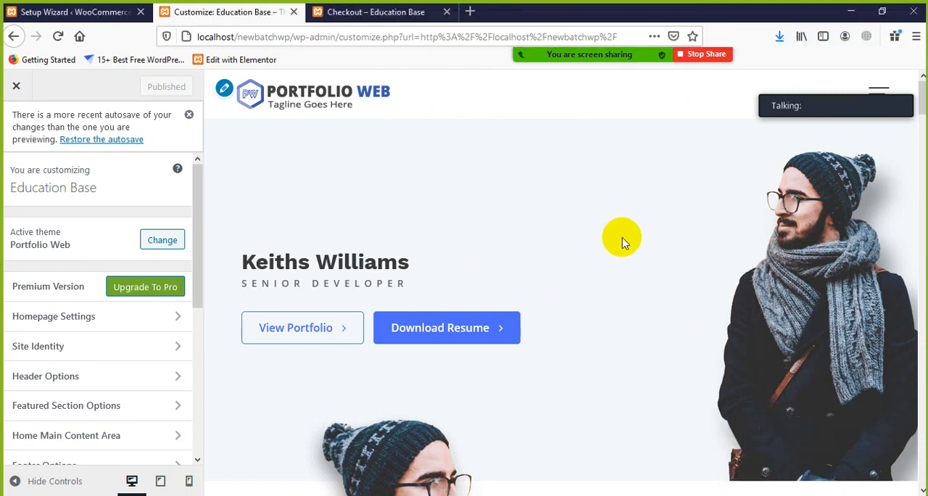
left_click(694, 55)
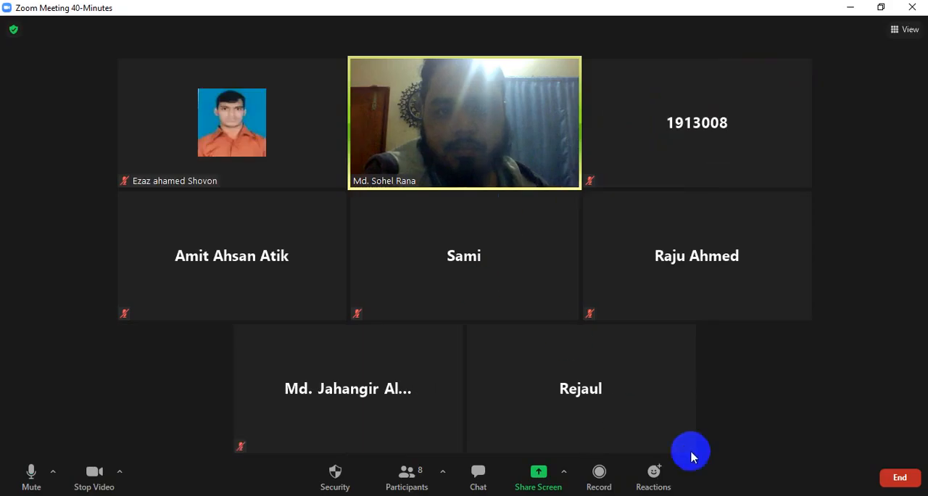
left_click(776, 495)
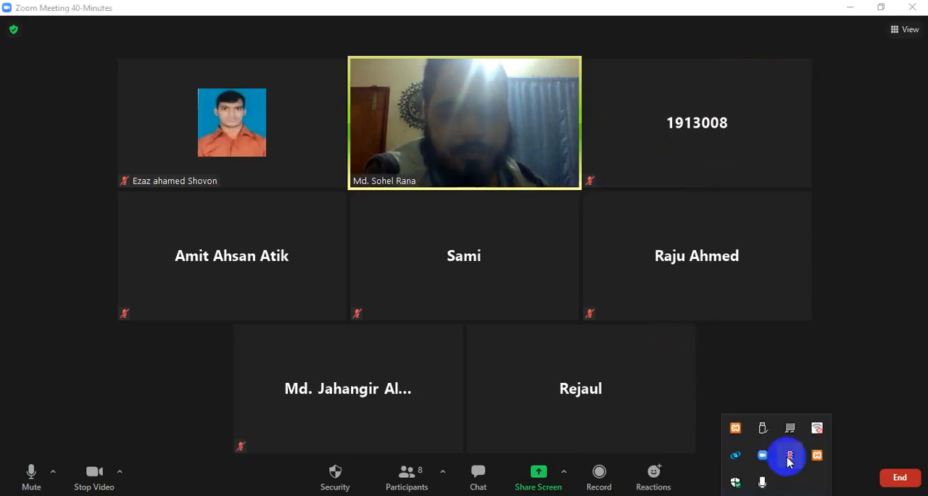